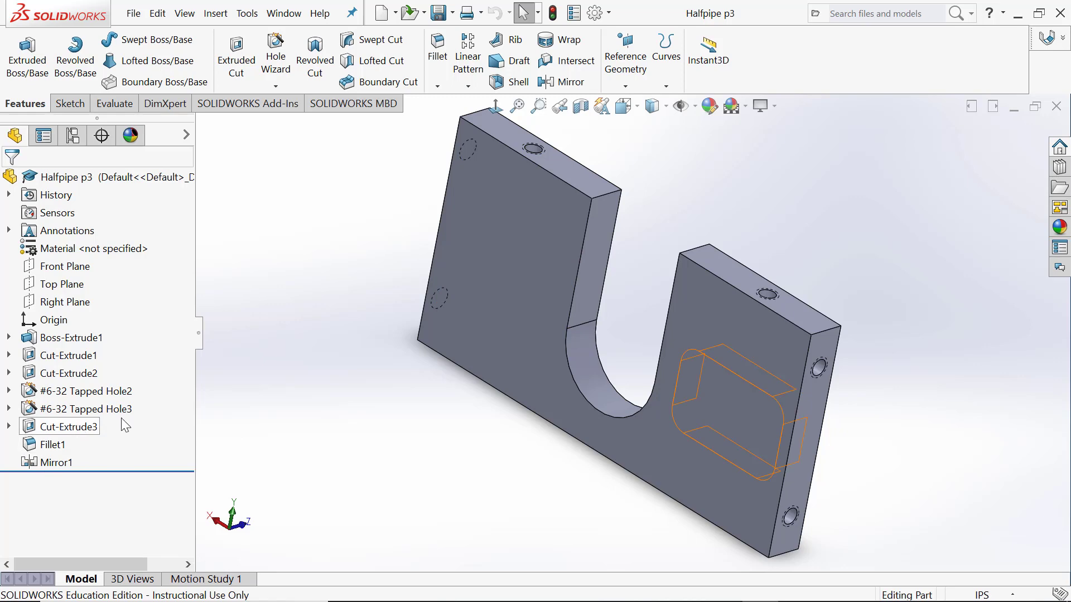
# - Delete the pocket feature Cut-Extrude3 along with its fillet, and delete its leftover sketch, Sketch10
pyautogui.moveTo(509, 454); pyautogui.dragTo(456, 446, button='middle')
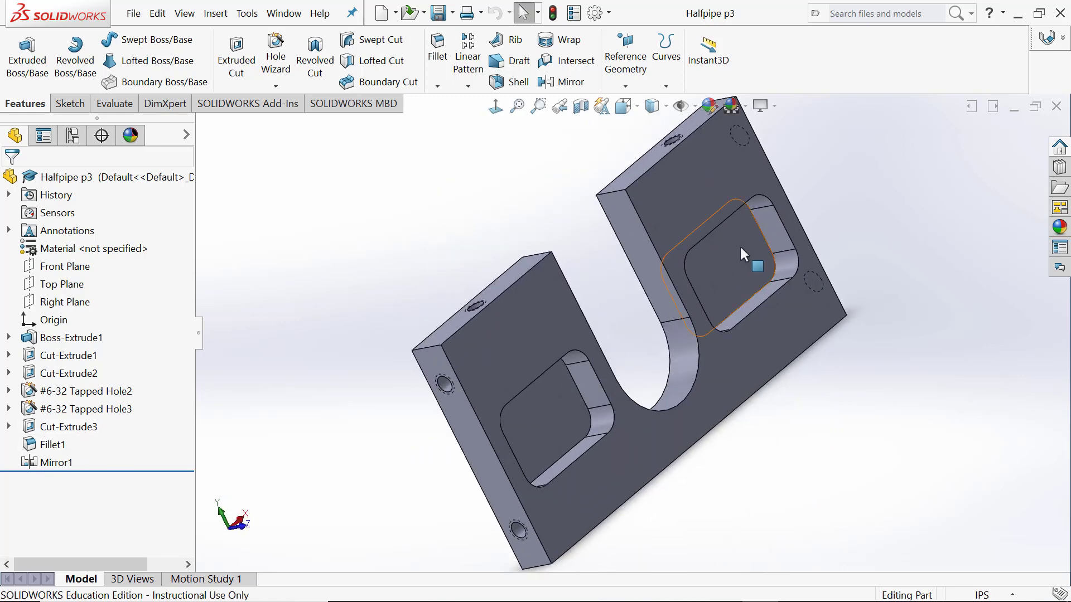
pyautogui.moveTo(742, 425); pyautogui.dragTo(725, 397, button='middle')
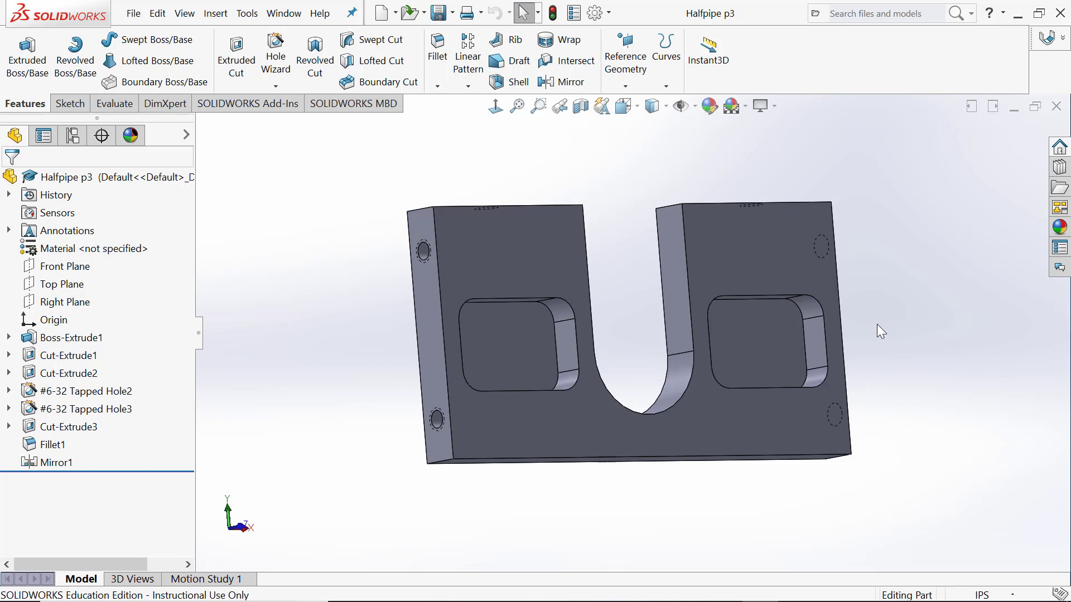
pyautogui.moveTo(861, 303); pyautogui.dragTo(782, 318, button='middle')
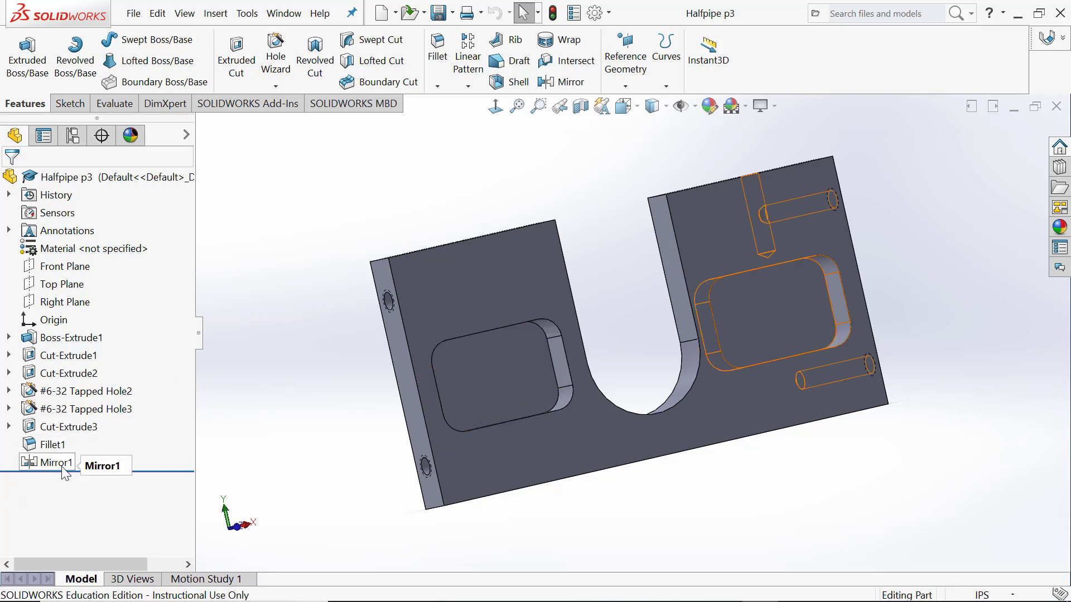
pyautogui.rightClick(72, 427)
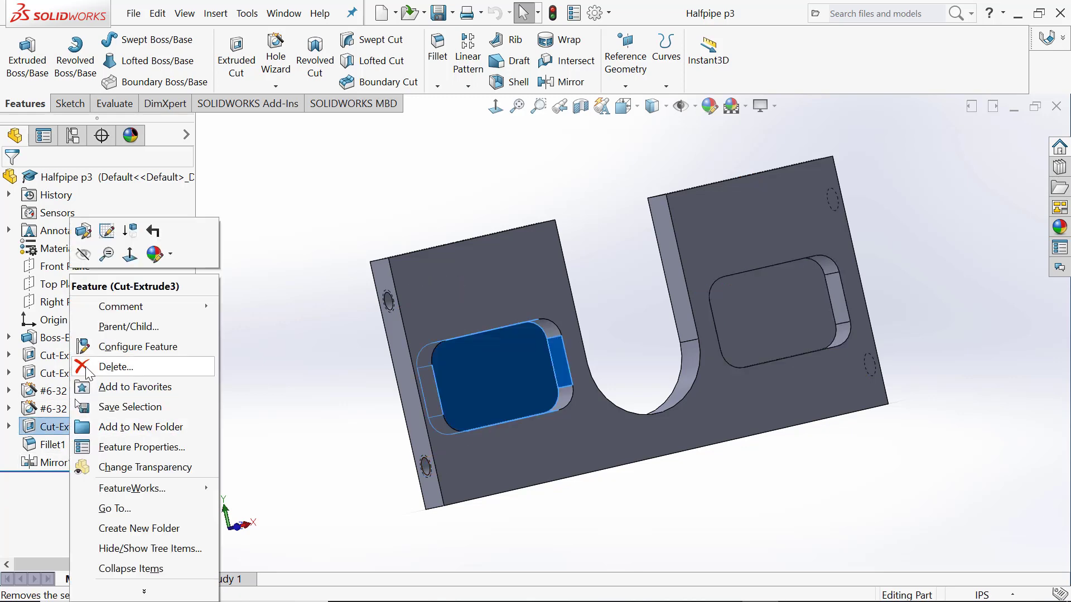
pyautogui.click(112, 366)
pyautogui.click(634, 198)
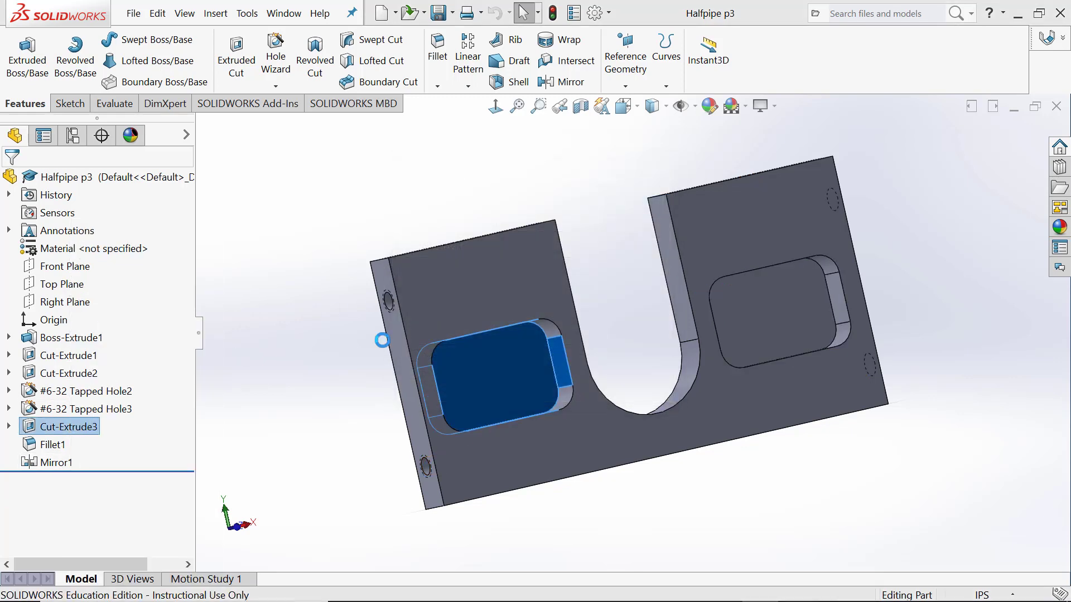
pyautogui.rightClick(68, 428)
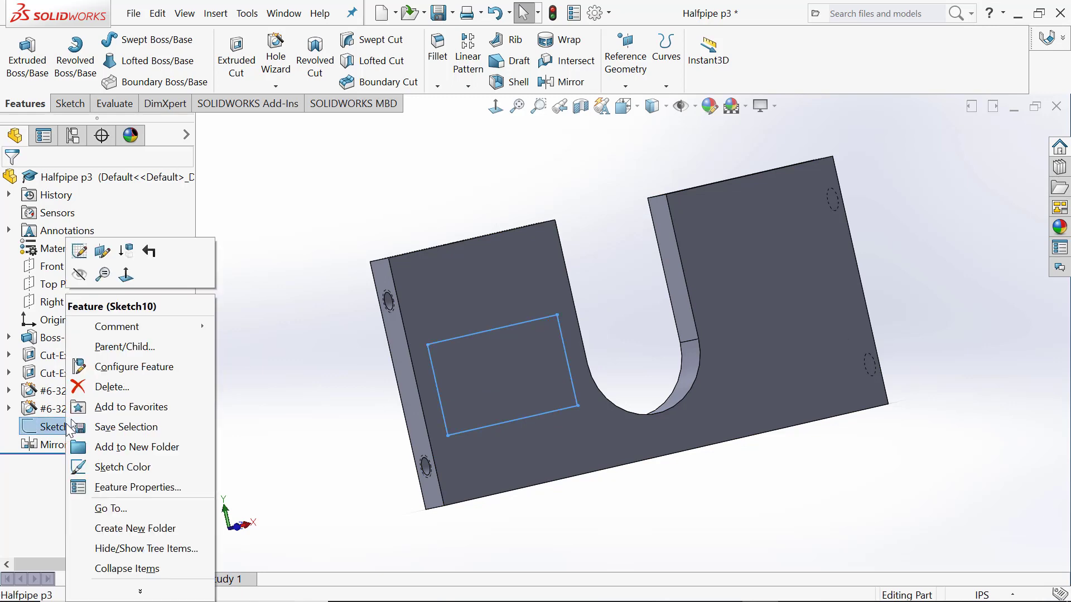
pyautogui.click(111, 387)
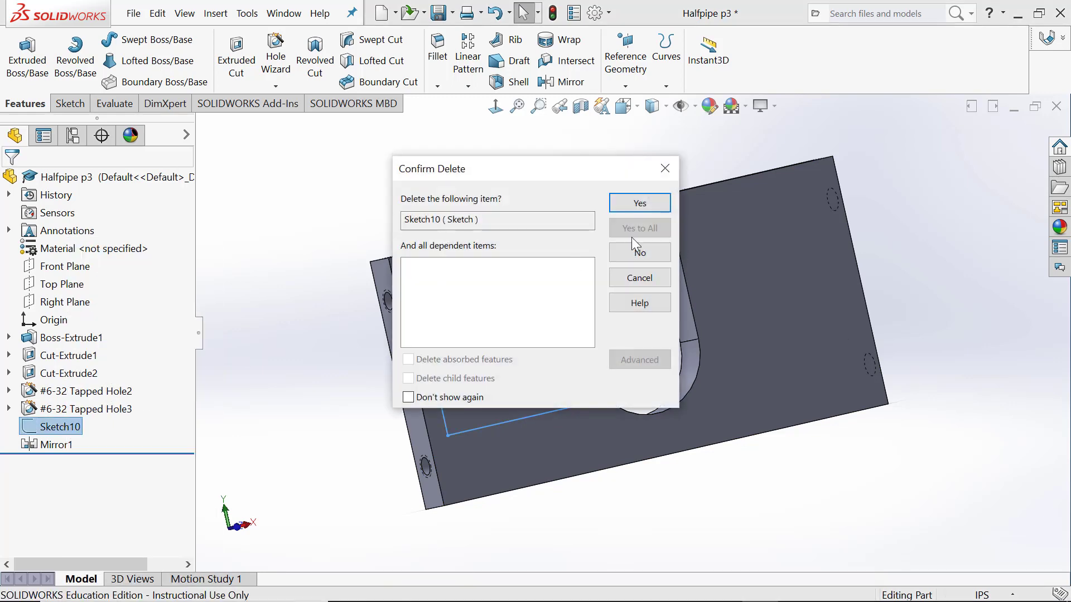
pyautogui.click(655, 206)
# - Look up the Normal To command among the Standard Views commands in the Customize settings, leaving the toolbars as they are
pyautogui.moveTo(348, 360)
pyautogui.mouseDown(button='middle')
pyautogui.moveTo(481, 377)
pyautogui.moveTo(425, 389)
pyautogui.moveTo(358, 307)
pyautogui.moveTo(325, 432)
pyautogui.moveTo(386, 361)
pyautogui.moveTo(358, 399)
pyautogui.moveTo(310, 316)
pyautogui.mouseUp(button='middle')
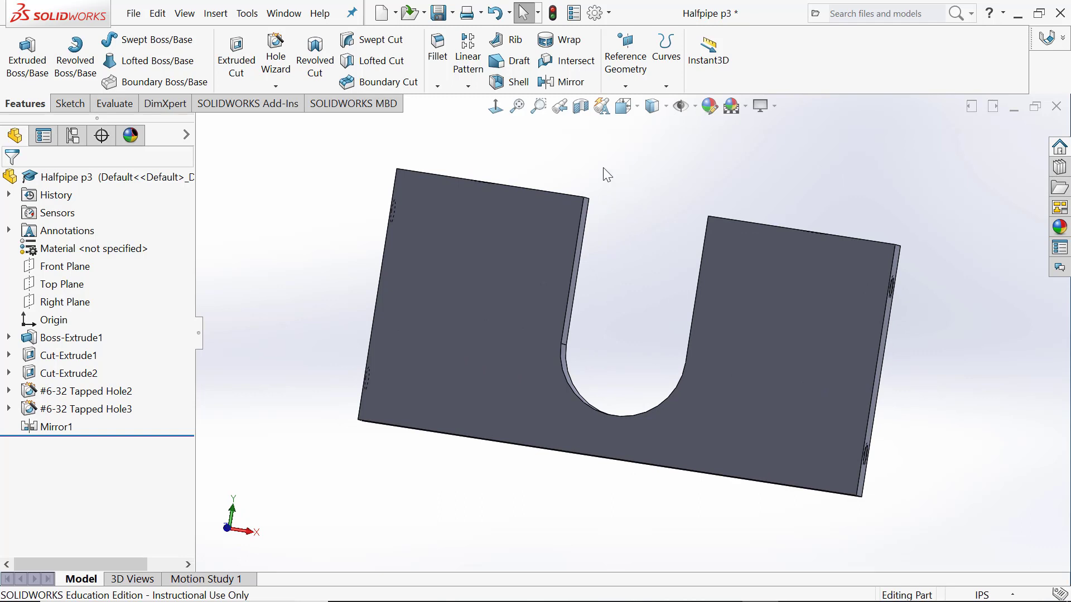
pyautogui.click(247, 13)
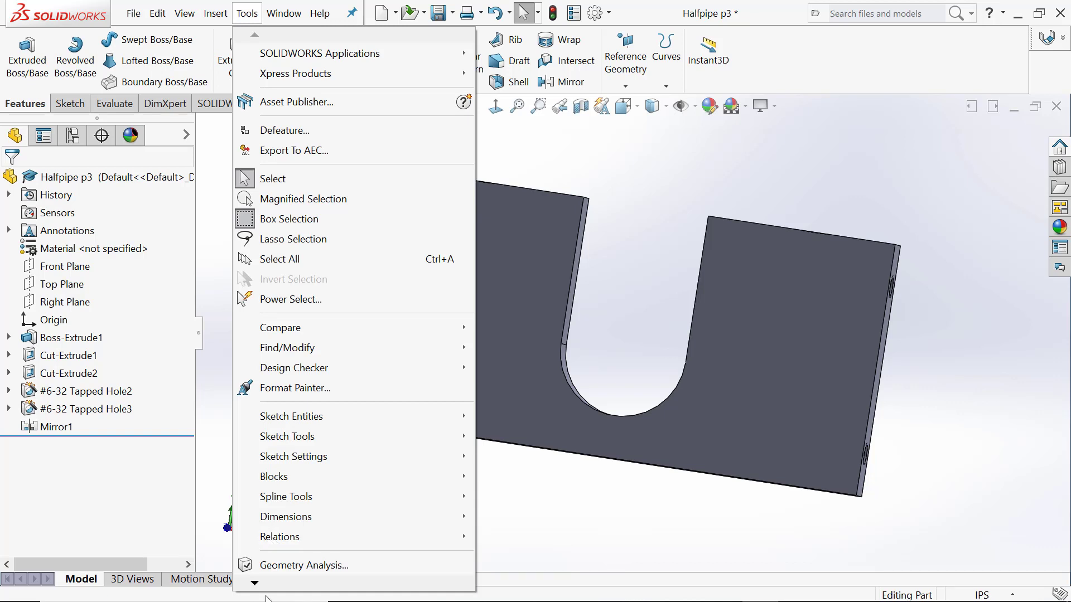
pyautogui.moveTo(258, 586)
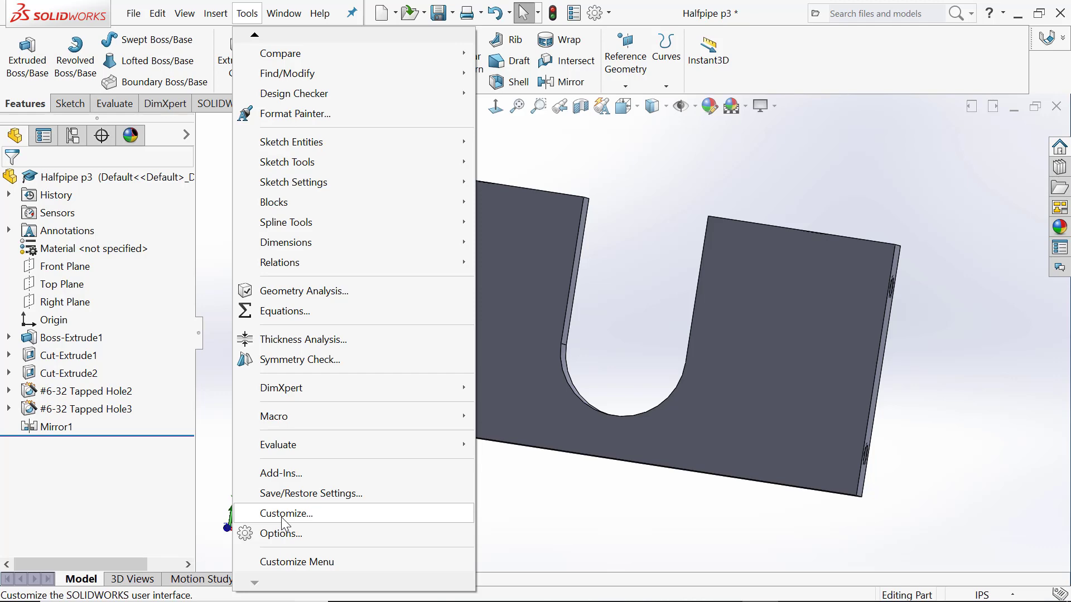
pyautogui.click(282, 519)
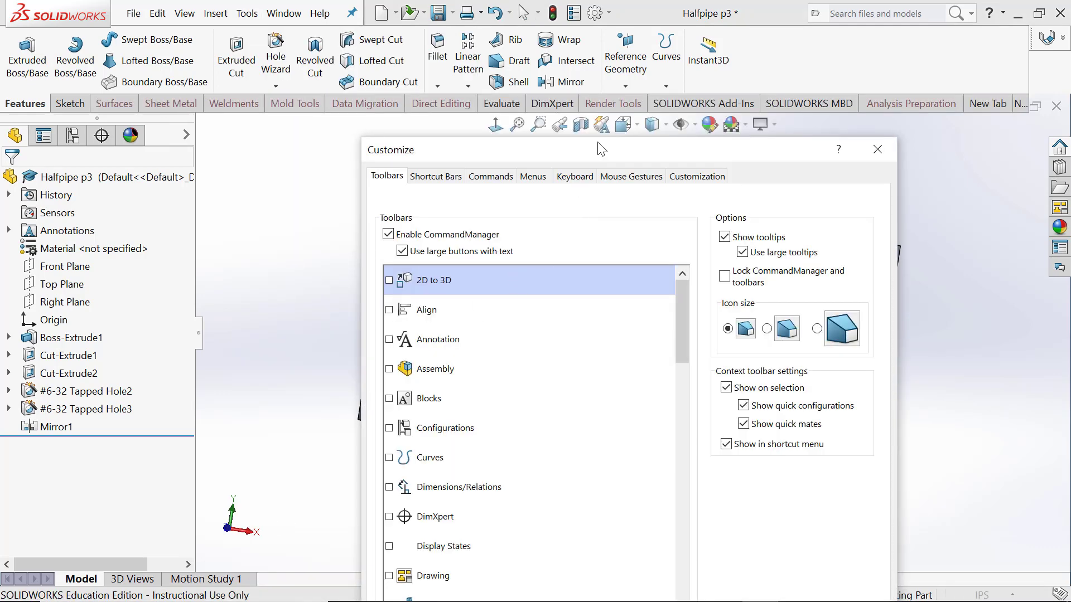
pyautogui.moveTo(602, 148)
pyautogui.mouseDown()
pyautogui.moveTo(742, 100)
pyautogui.moveTo(609, 172)
pyautogui.moveTo(592, 148)
pyautogui.mouseUp()
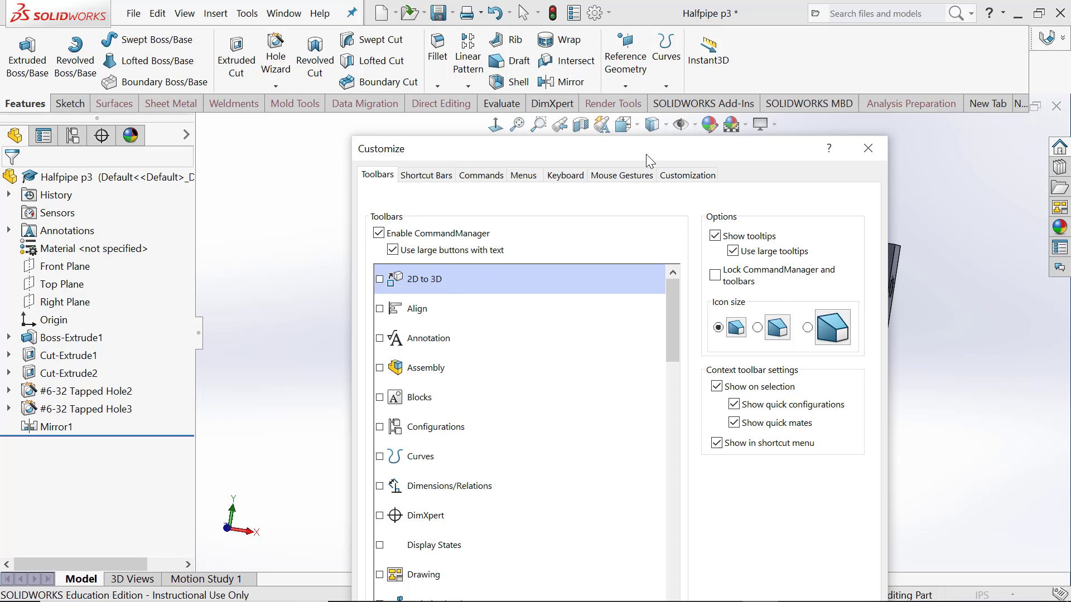
pyautogui.click(494, 177)
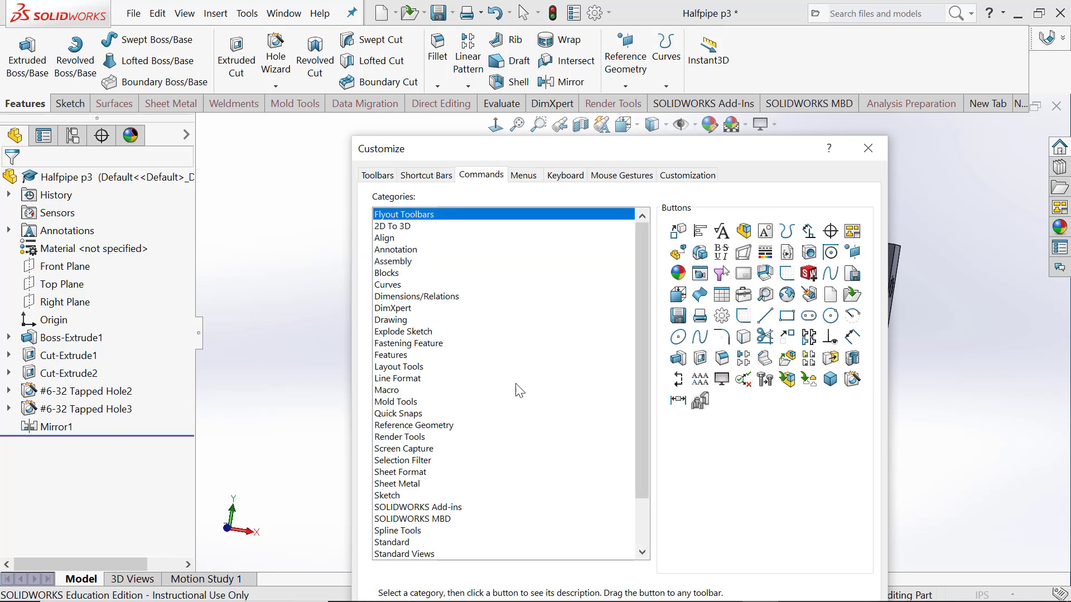
pyautogui.click(422, 557)
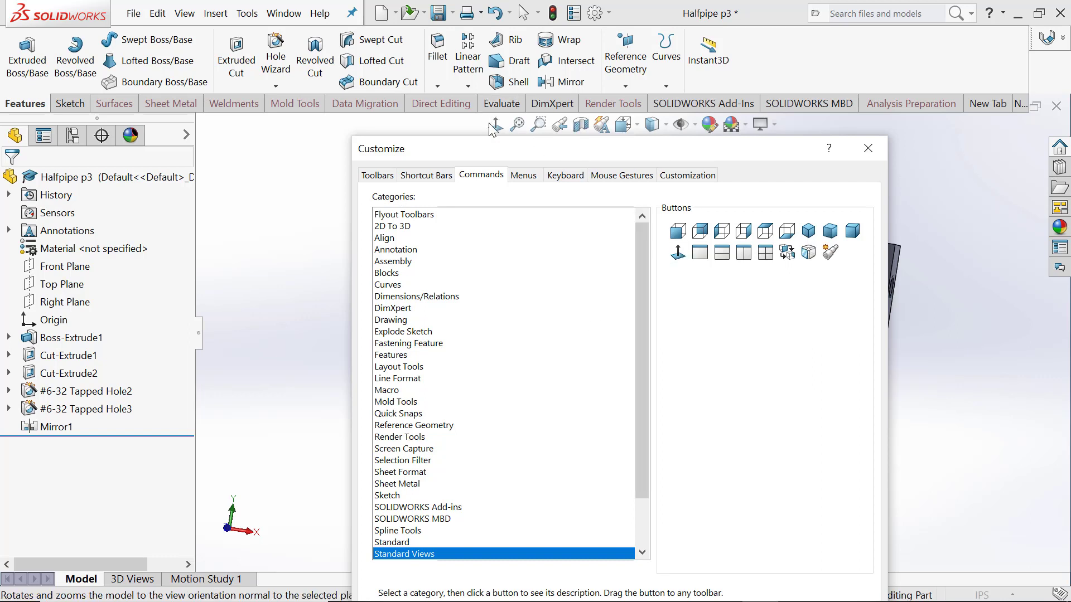
pyautogui.moveTo(682, 255)
pyautogui.mouseDown()
pyautogui.moveTo(497, 134)
pyautogui.moveTo(672, 250)
pyautogui.mouseUp()
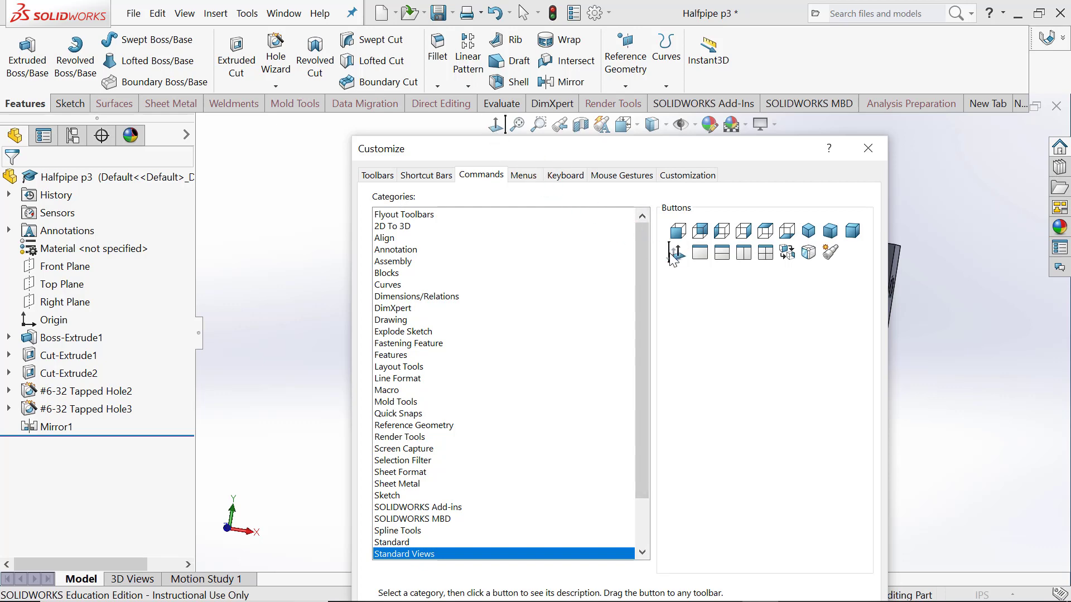
pyautogui.click(867, 150)
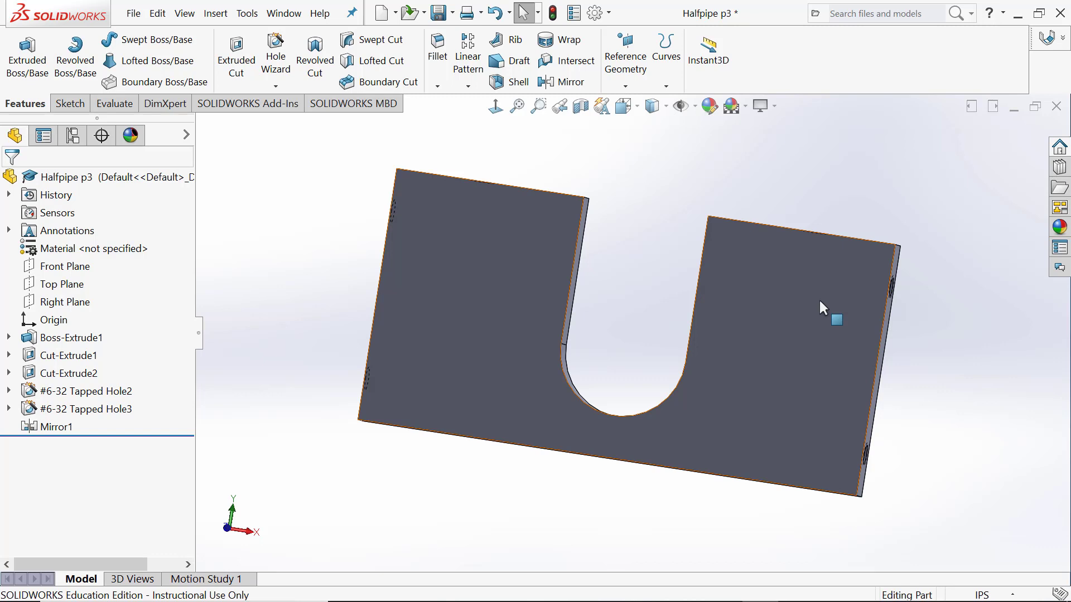
# - Roll the feature history back to just after Cut-Extrude1, then forward to include Cut-Extrude2, to review the U-shaped cutout
pyautogui.moveTo(919, 366); pyautogui.dragTo(200, 402, button='middle')
pyautogui.moveTo(184, 434); pyautogui.dragTo(178, 380)
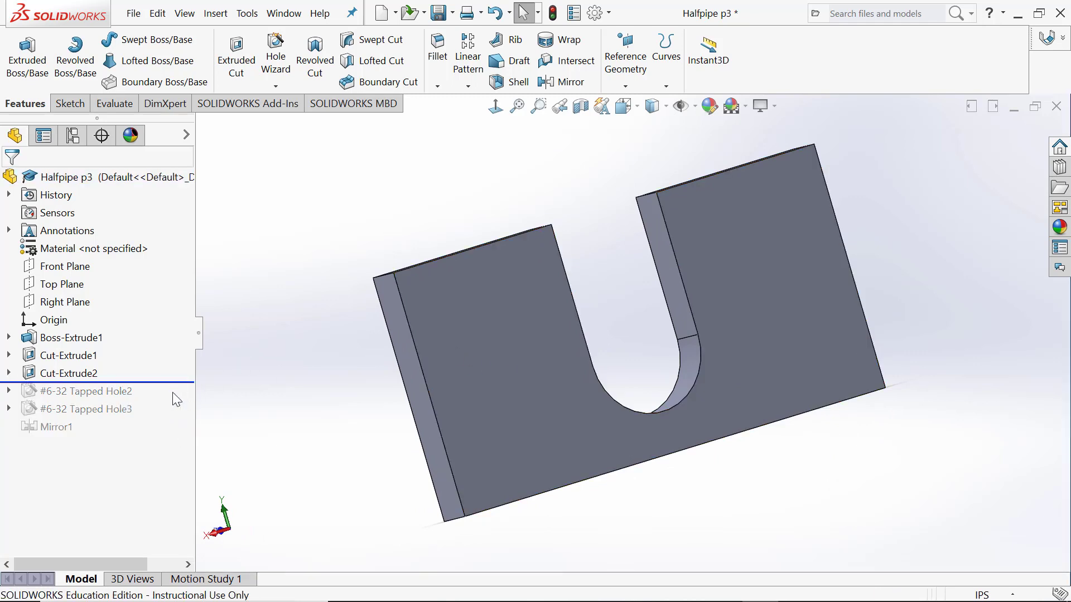
pyautogui.moveTo(627, 346); pyautogui.dragTo(525, 301, button='middle')
pyautogui.moveTo(166, 383); pyautogui.dragTo(168, 362)
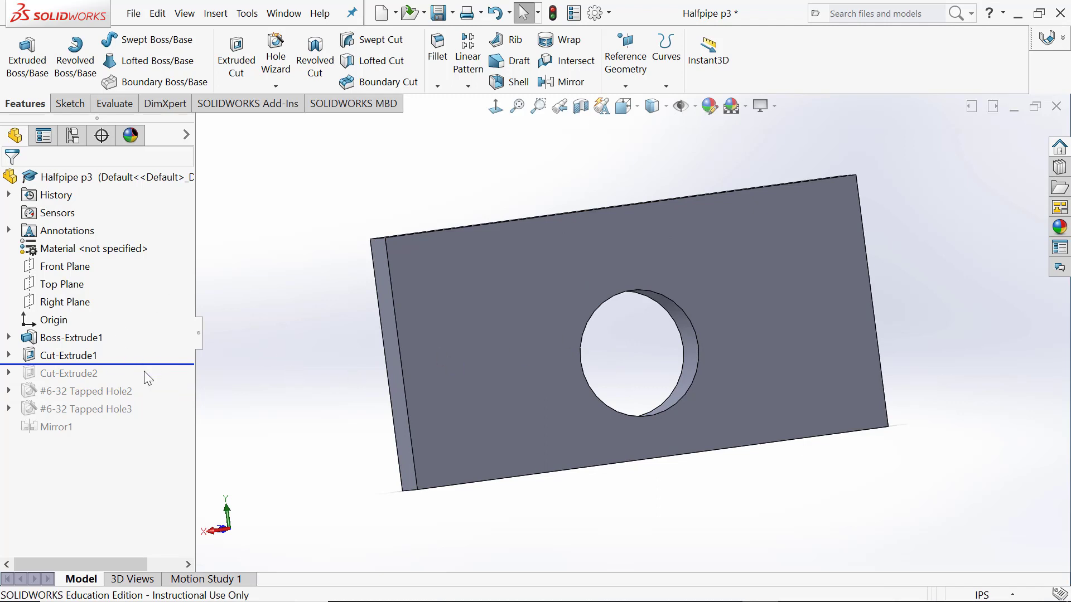
pyautogui.moveTo(160, 364); pyautogui.dragTo(161, 382)
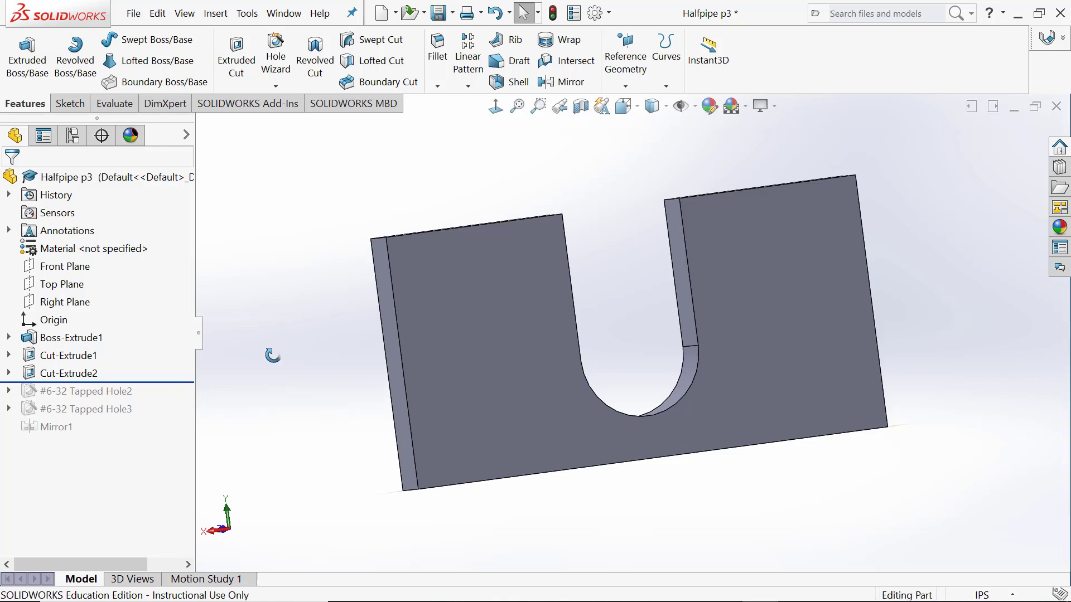
pyautogui.moveTo(270, 353); pyautogui.dragTo(346, 362, button='middle')
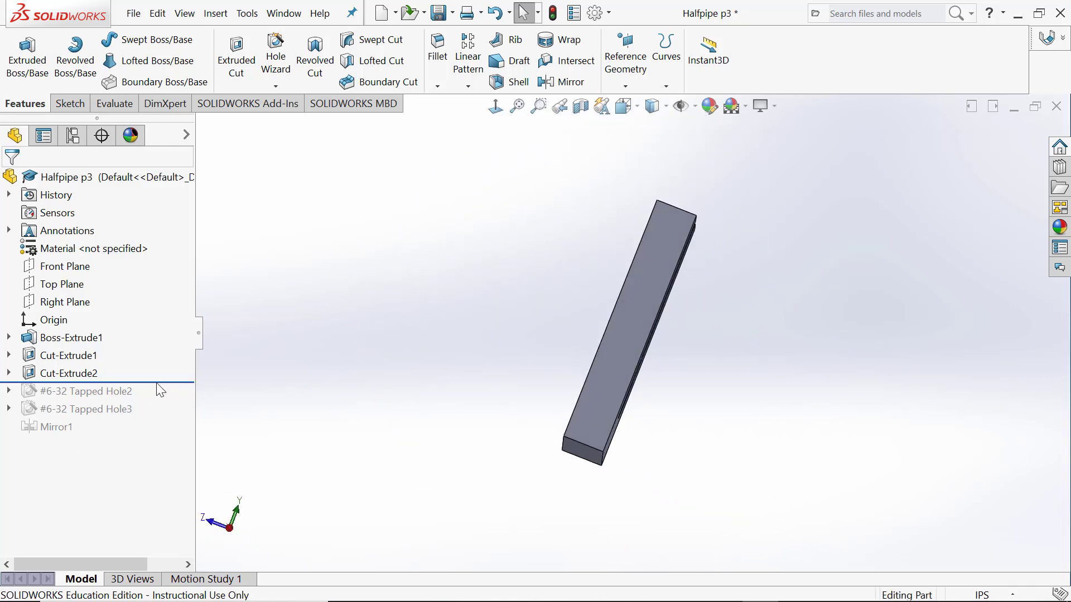
# - Position the rollback bar between #6-32 Tapped Hole3 and Mirror1 after previewing the model with the mirror included
pyautogui.moveTo(156, 383); pyautogui.dragTo(156, 418)
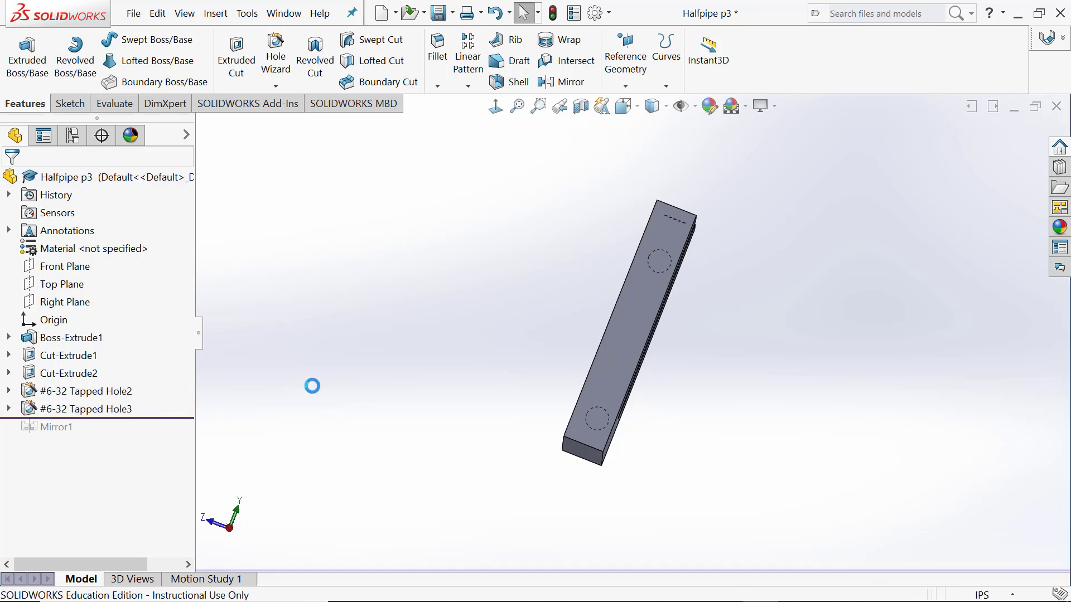
pyautogui.moveTo(310, 385); pyautogui.dragTo(562, 269, button='middle')
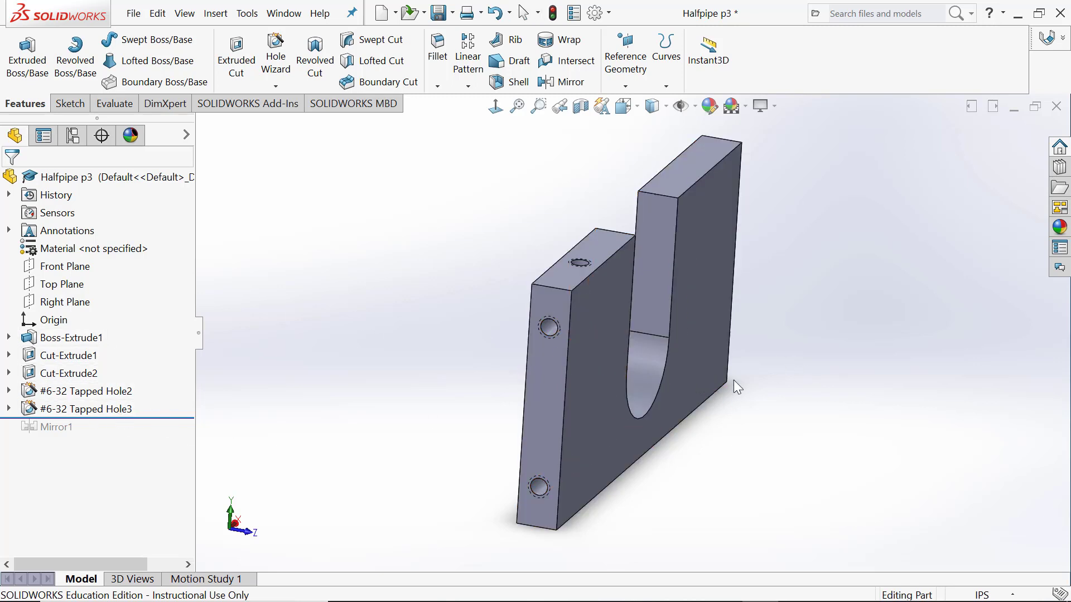
pyautogui.moveTo(734, 379); pyautogui.dragTo(682, 390, button='middle')
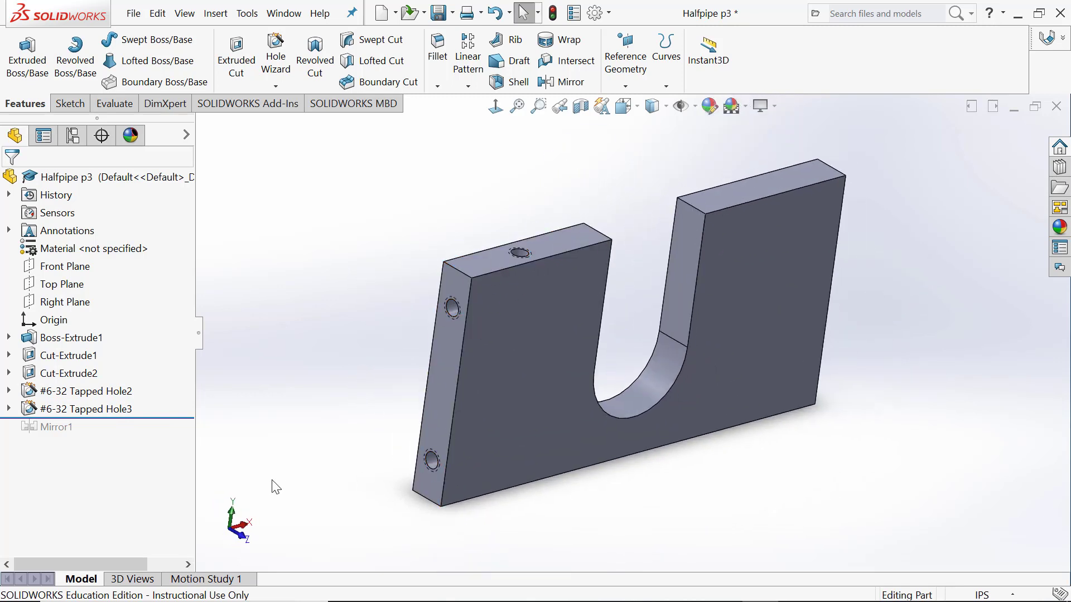
pyautogui.moveTo(154, 417); pyautogui.dragTo(155, 435)
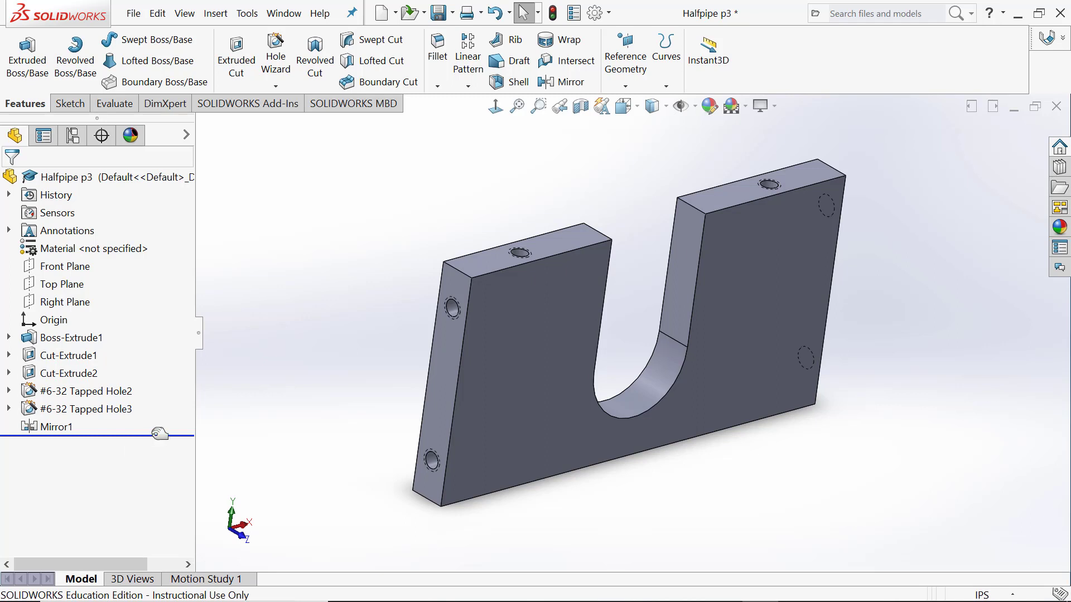
pyautogui.moveTo(160, 435); pyautogui.dragTo(163, 413)
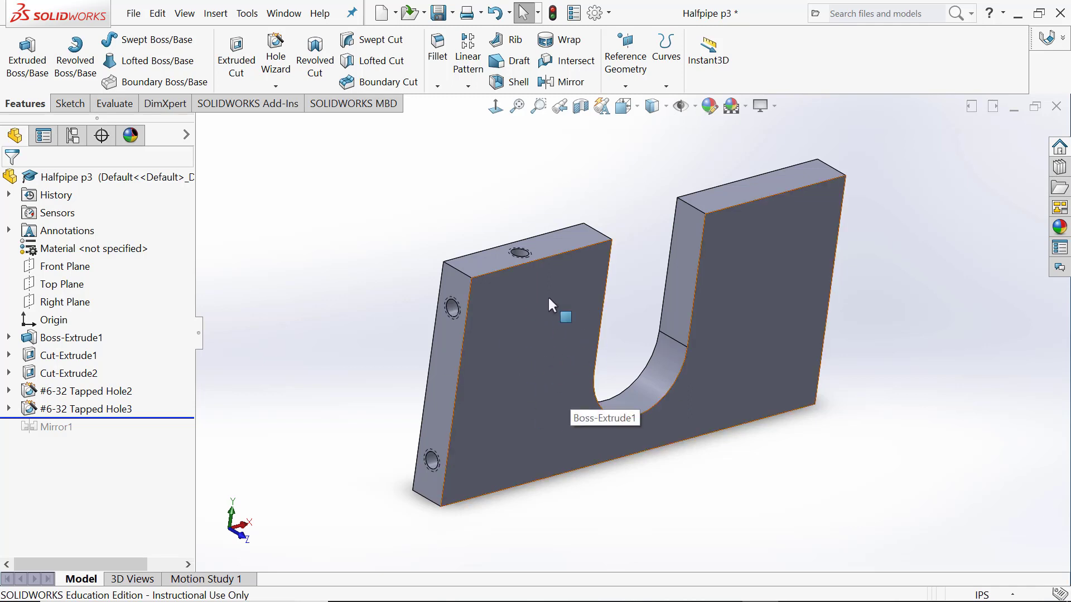
pyautogui.rightClick(543, 350)
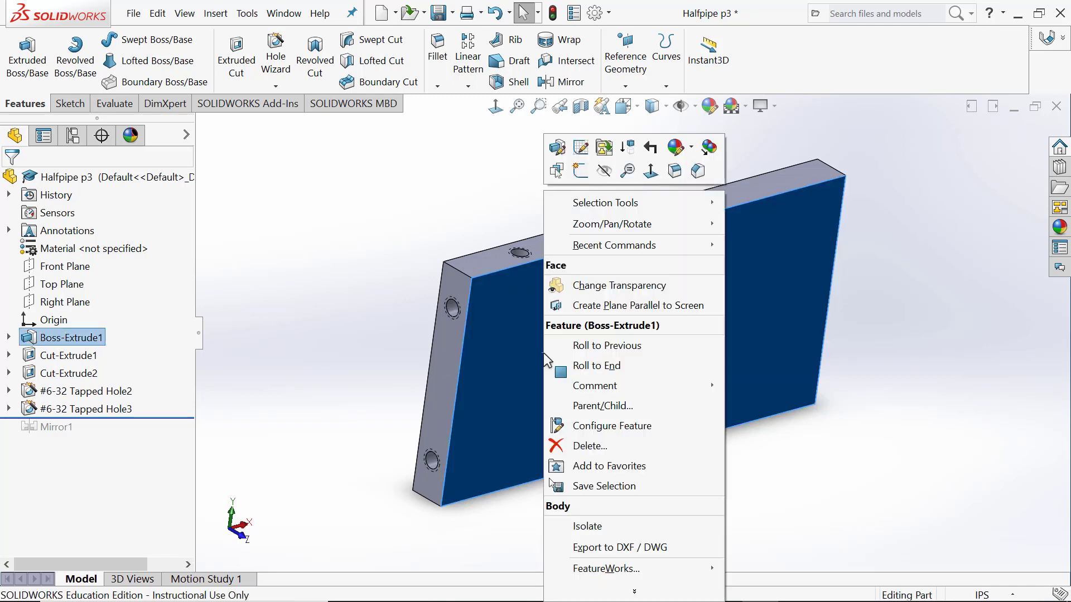
pyautogui.click(581, 172)
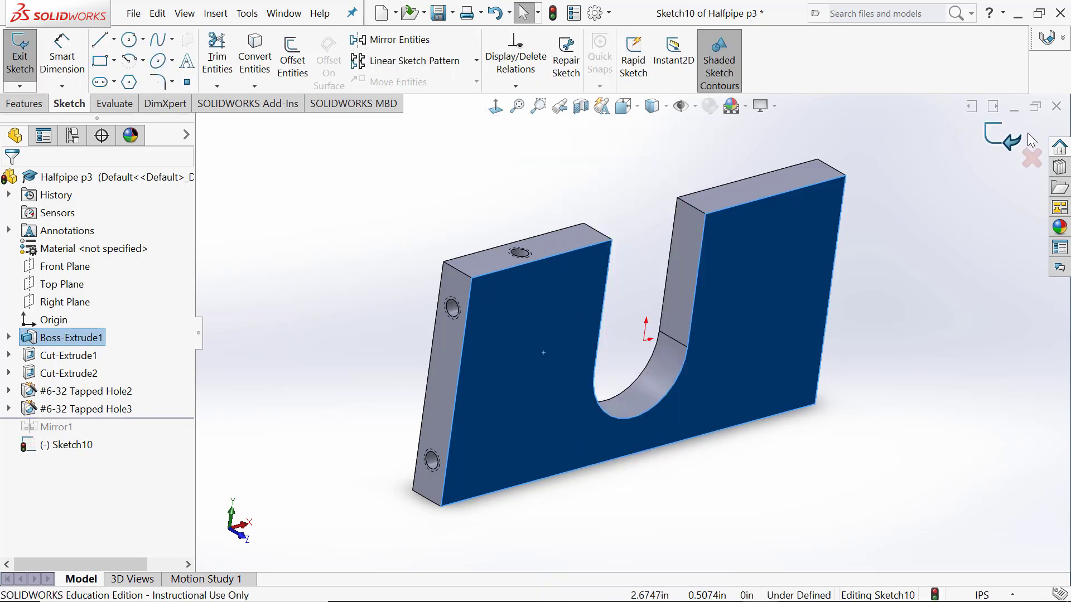
pyautogui.click(1032, 158)
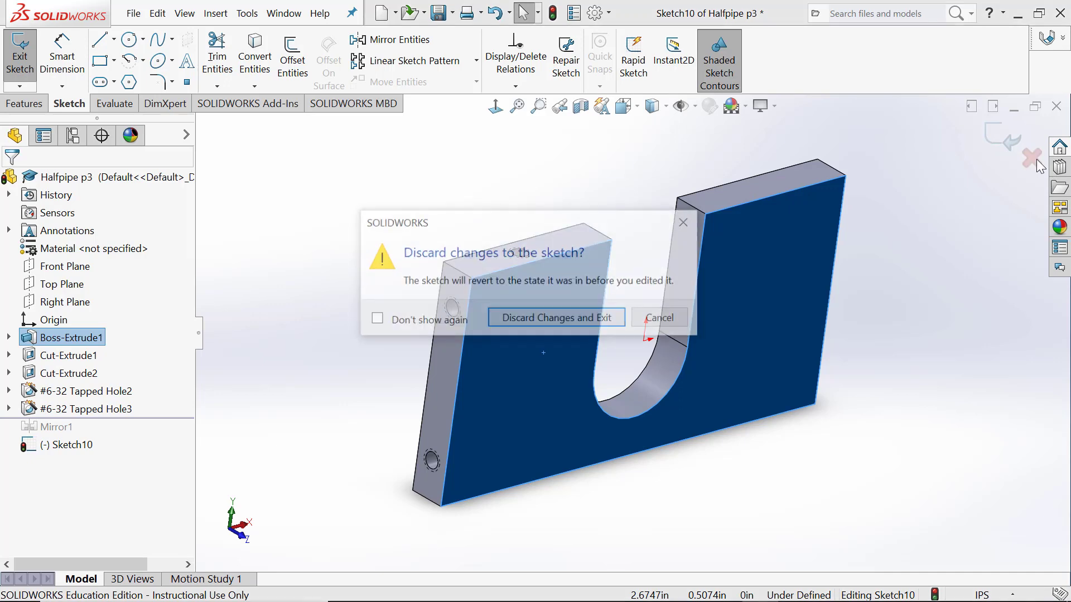
pyautogui.click(539, 315)
# - Orient the view normal to the plate's large front face and start a new sketch on that face
pyautogui.rightClick(553, 379)
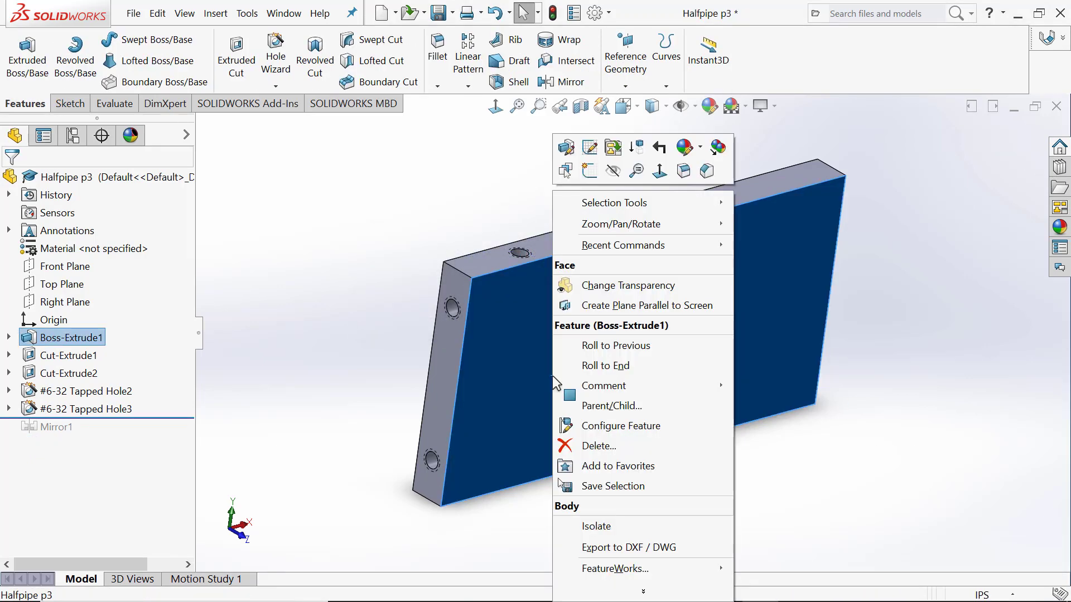
pyautogui.click(659, 172)
pyautogui.rightClick(488, 316)
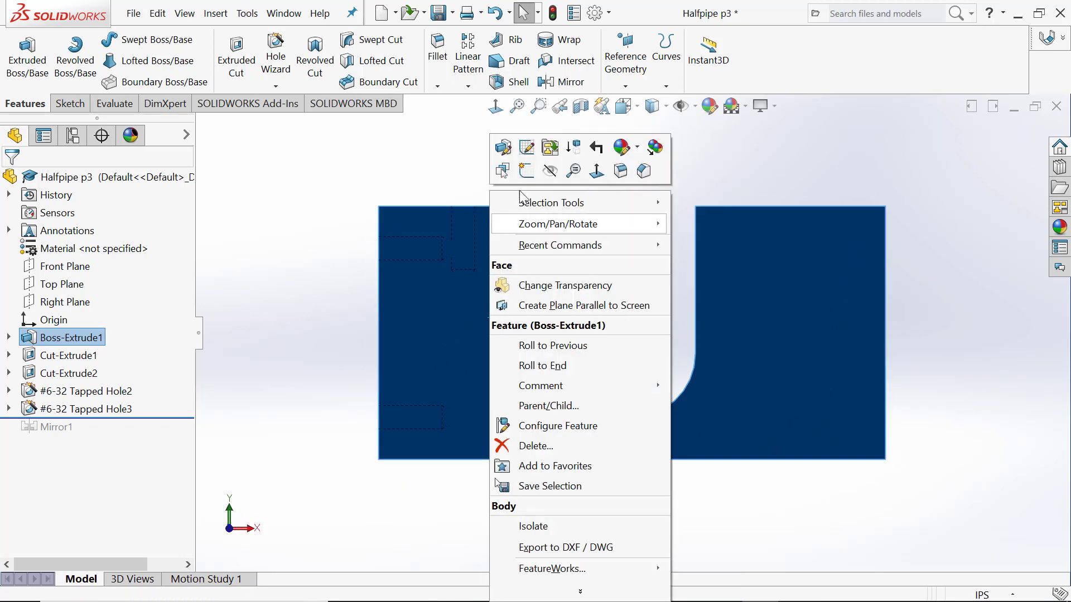
pyautogui.click(526, 171)
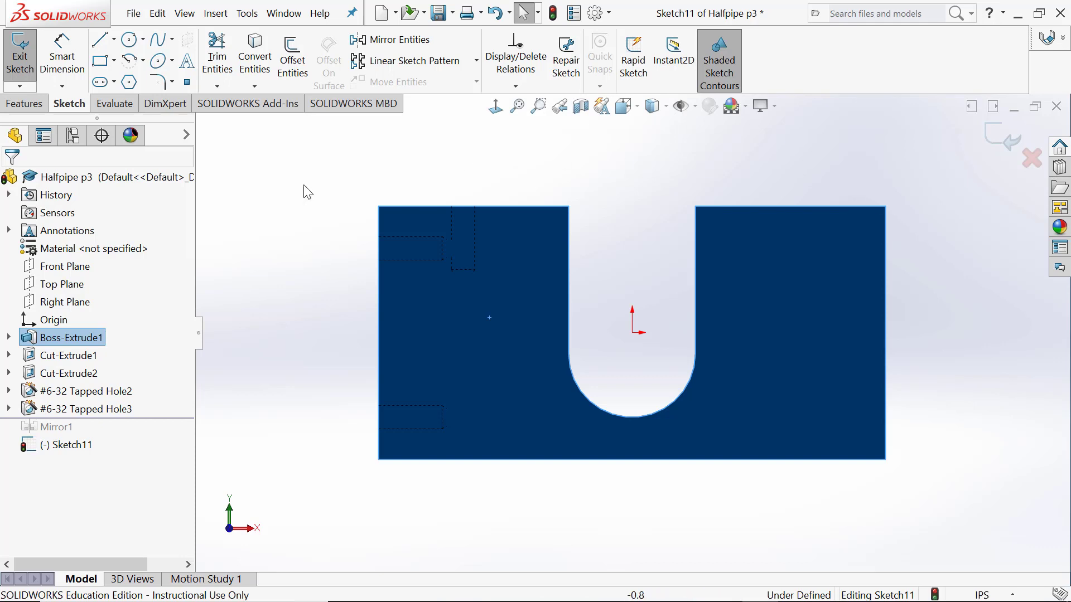
# - Draw a corner rectangle on the plate's left leg, between the upper and lower side tapped holes
pyautogui.click(102, 61)
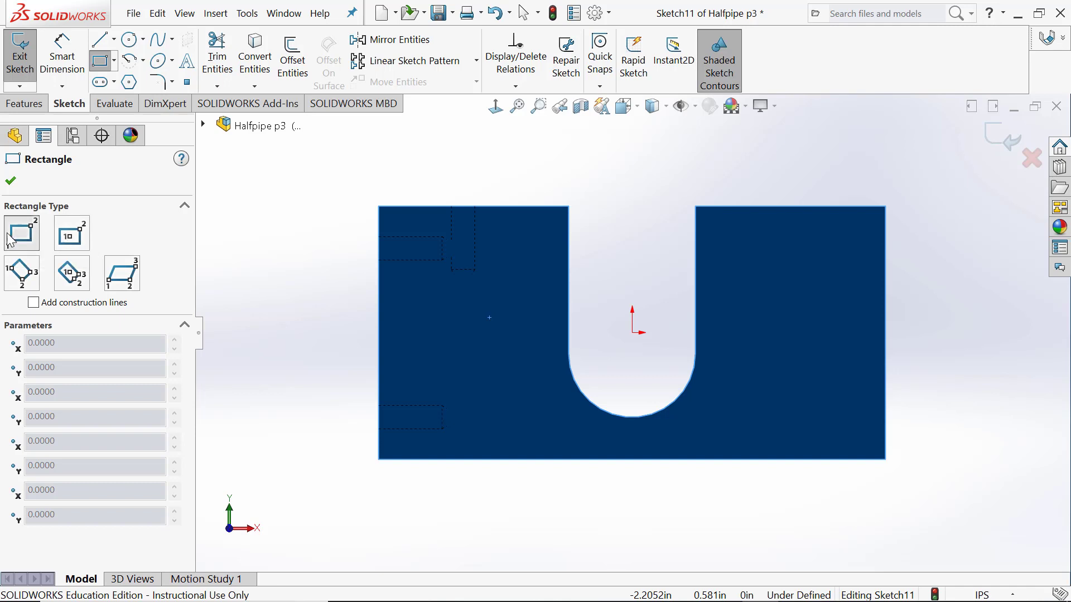
pyautogui.press('Escape')
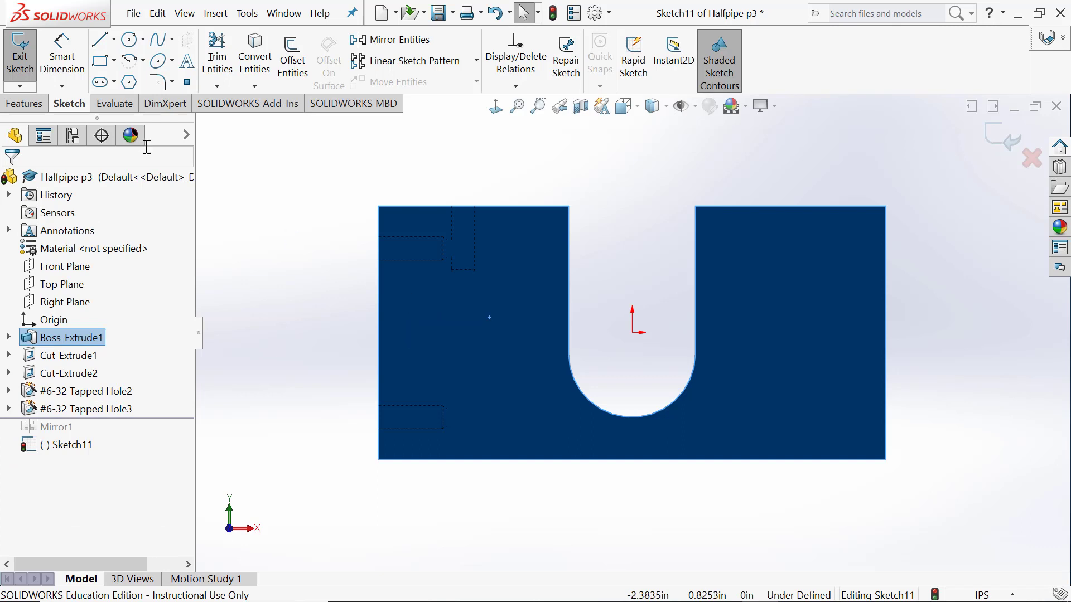
pyautogui.click(101, 61)
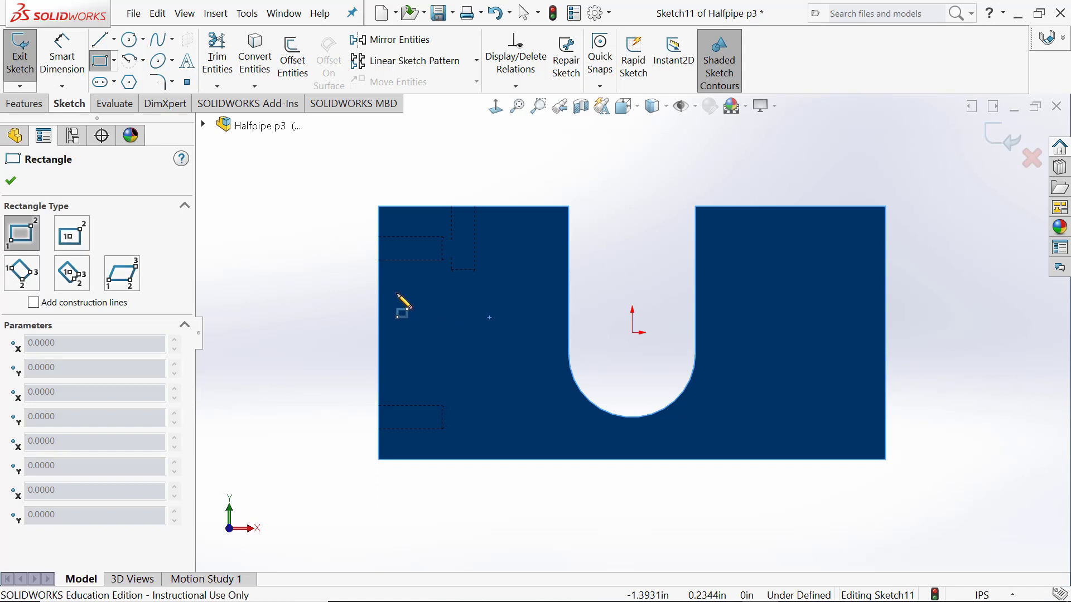
pyautogui.moveTo(397, 293); pyautogui.dragTo(522, 374)
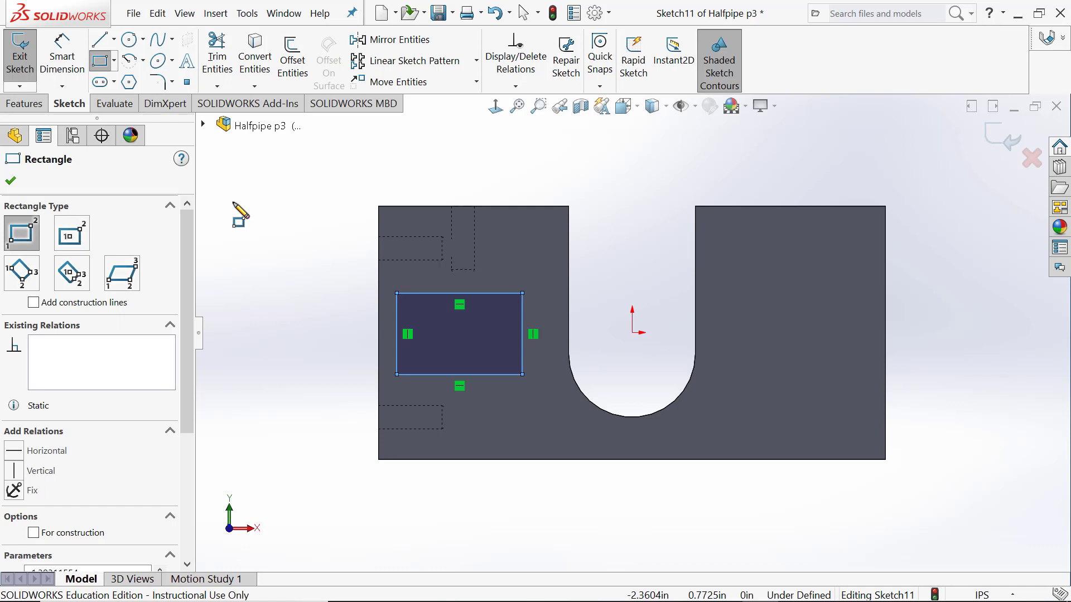
# - Finish the rectangle and change the display style to show the hidden lines of the tapped holes
pyautogui.click(10, 182)
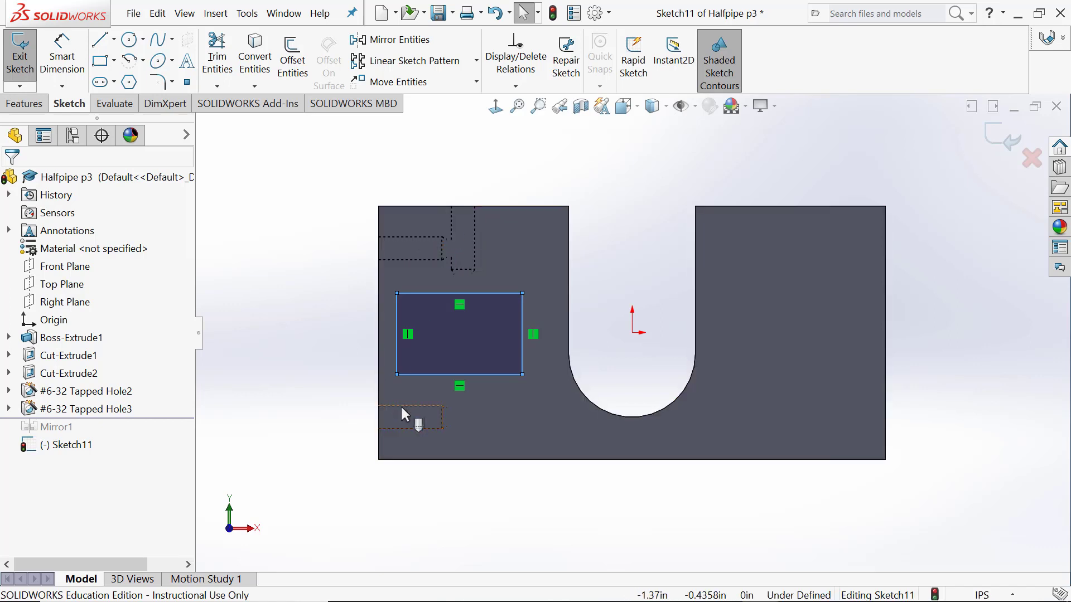
pyautogui.click(670, 110)
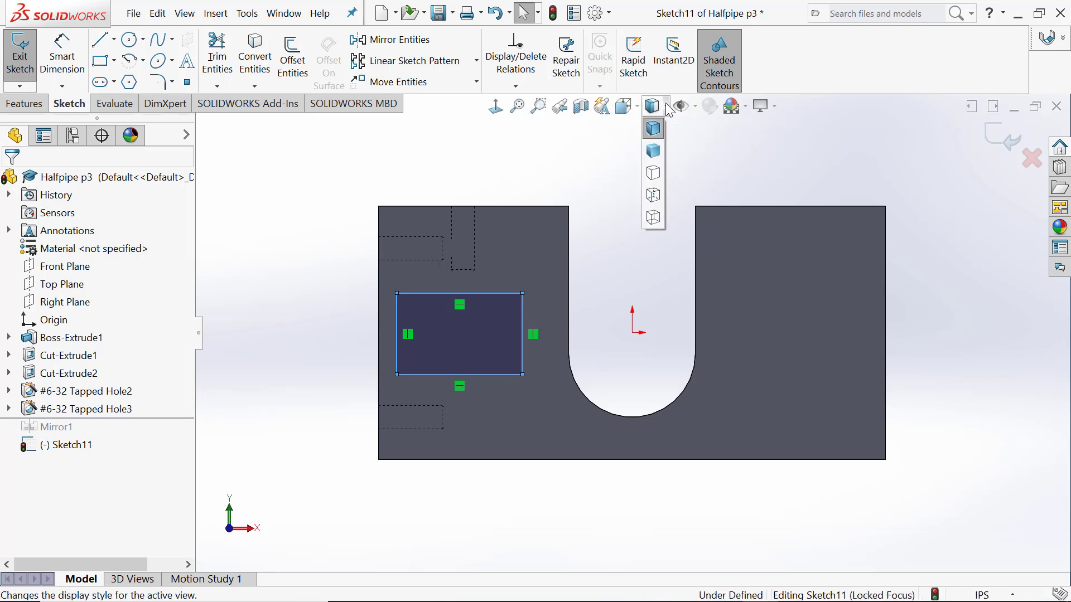
pyautogui.click(655, 198)
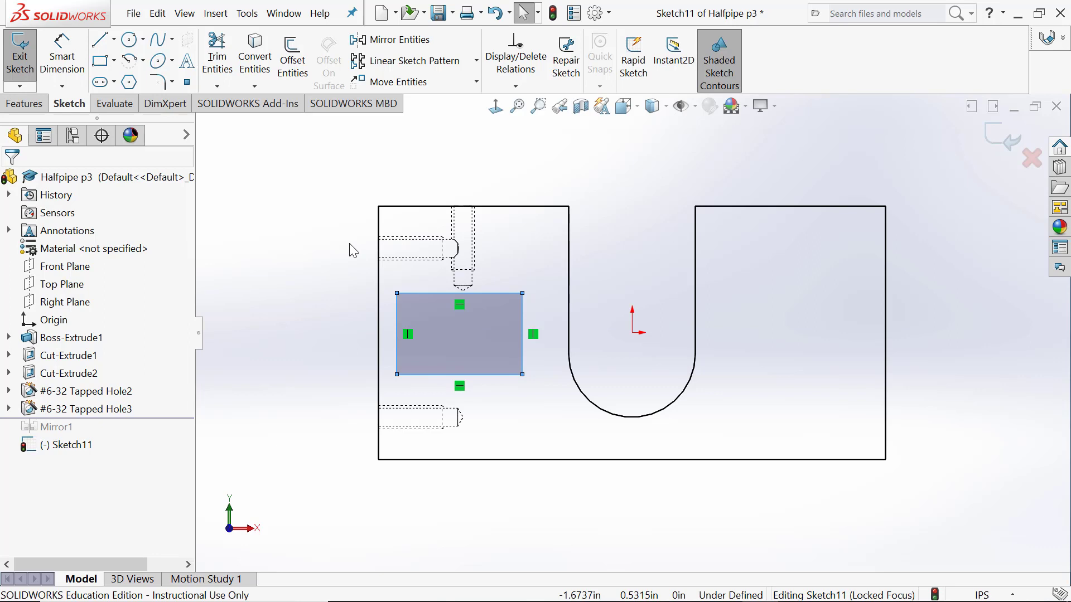
# - Dimension the rectangle's left side 0.125 in from the plate's left outer edge
pyautogui.click(63, 61)
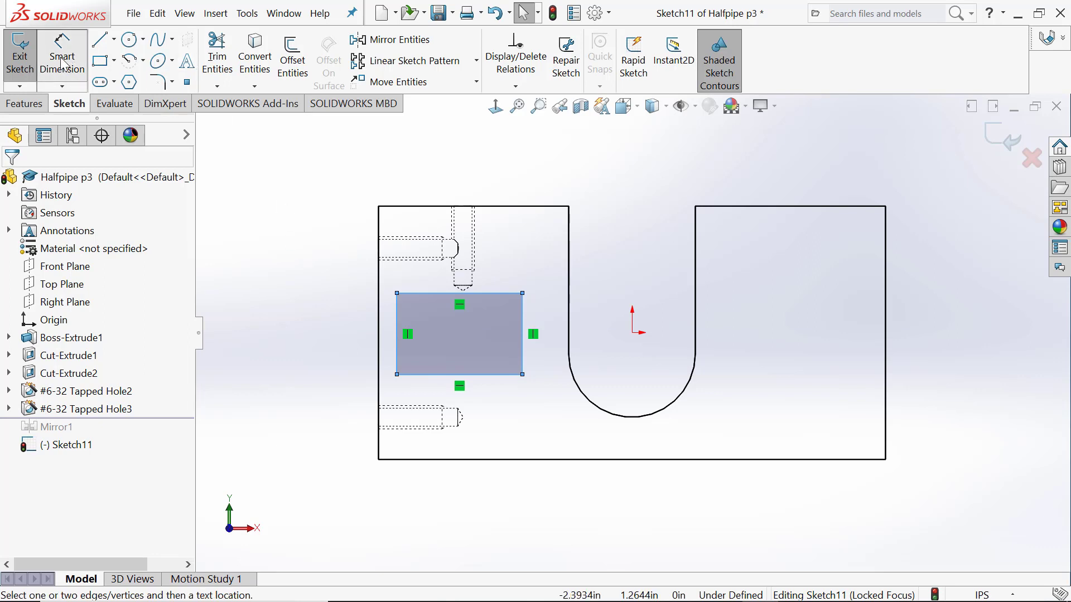
pyautogui.click(380, 326)
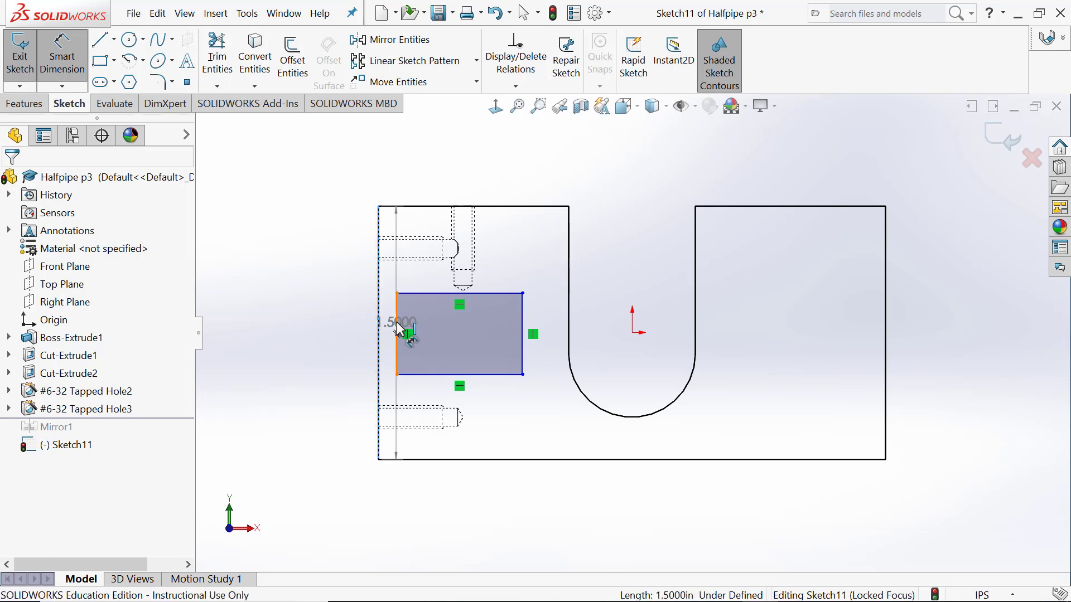
pyautogui.click(396, 323)
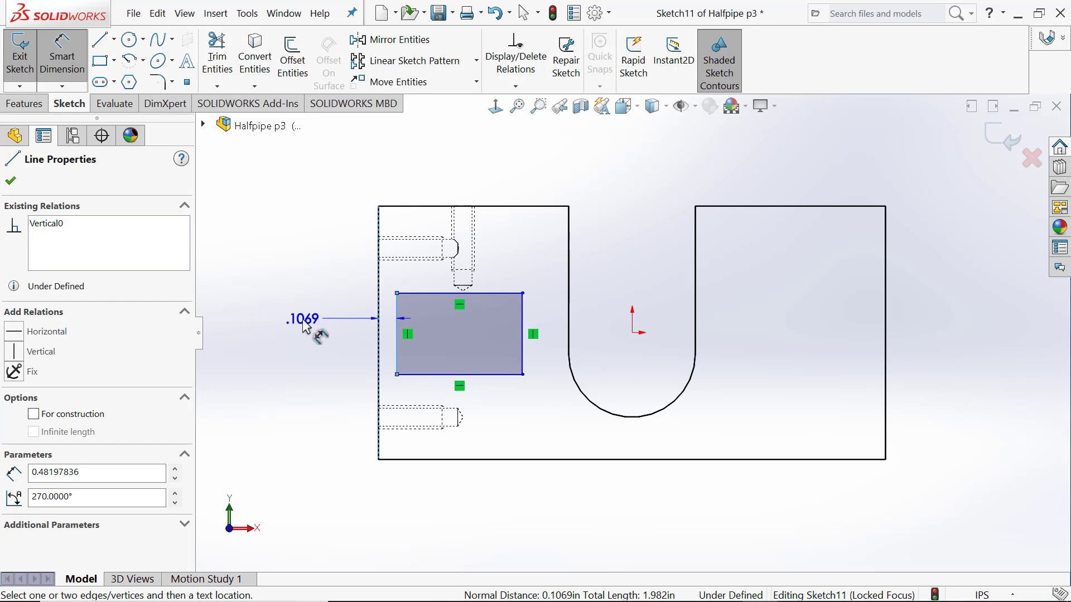
pyautogui.click(322, 326)
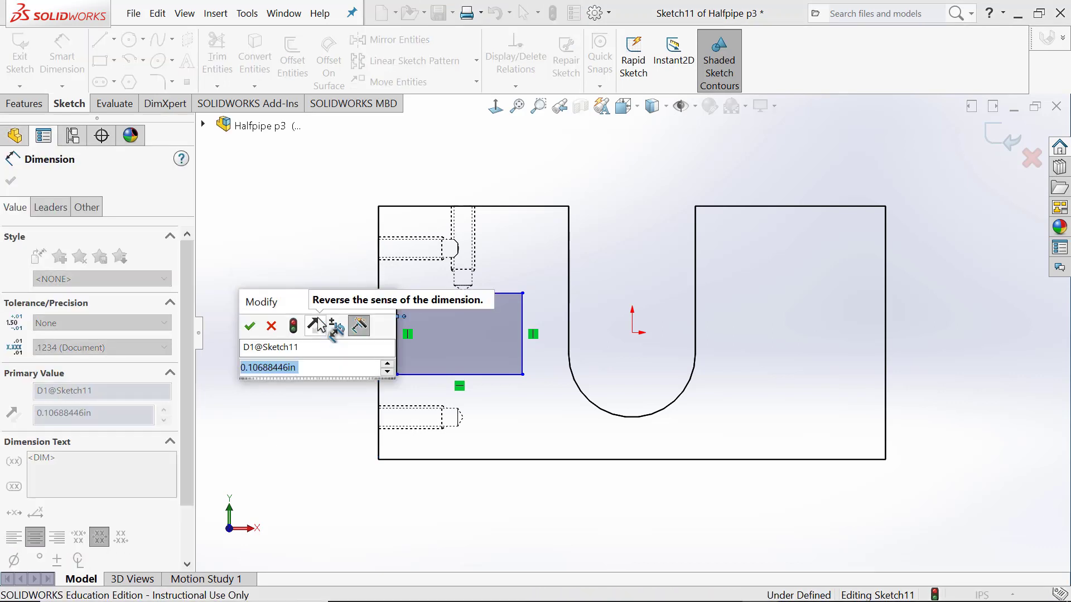
pyautogui.press('Home')
pyautogui.write('125')
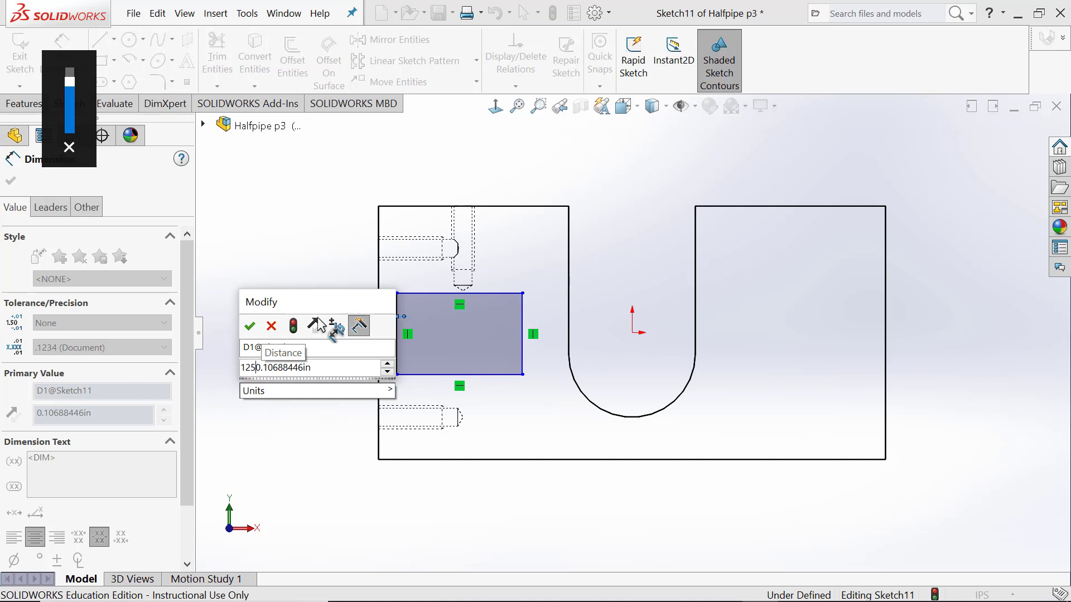
pyautogui.press('Delete')
pyautogui.press('Delete')
pyautogui.press('Delete')
pyautogui.press('Delete')
pyautogui.press('Delete')
pyautogui.press('Delete')
pyautogui.press('Delete')
pyautogui.press('Delete')
pyautogui.press('Delete')
pyautogui.press('Delete')
pyautogui.press('Return')
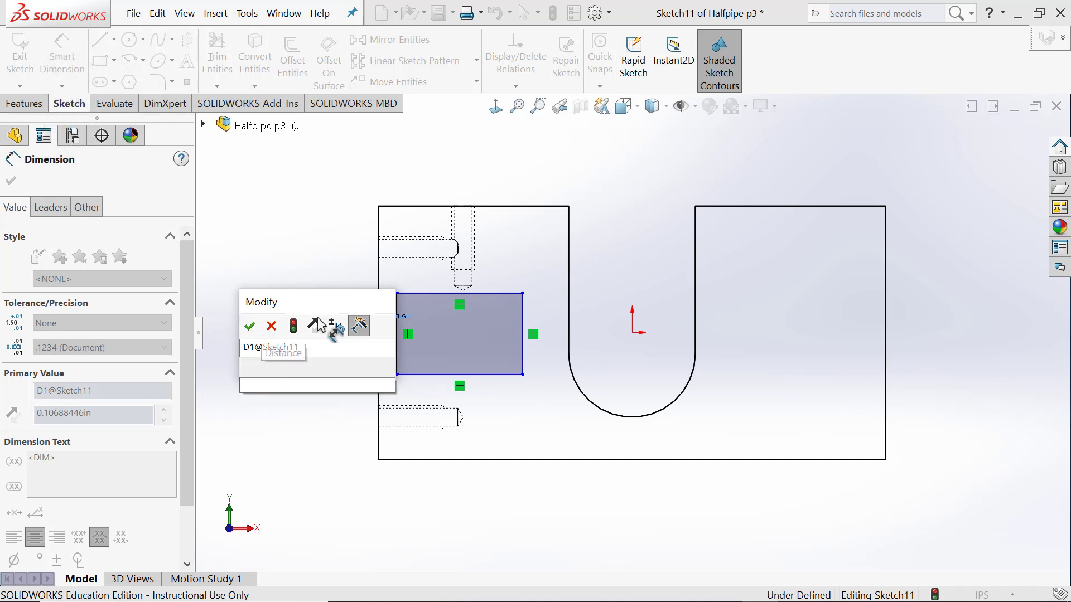
pyautogui.press('BackSpace')
pyautogui.press('BackSpace')
pyautogui.press('BackSpace')
pyautogui.press('BackSpace')
pyautogui.press('BackSpace')
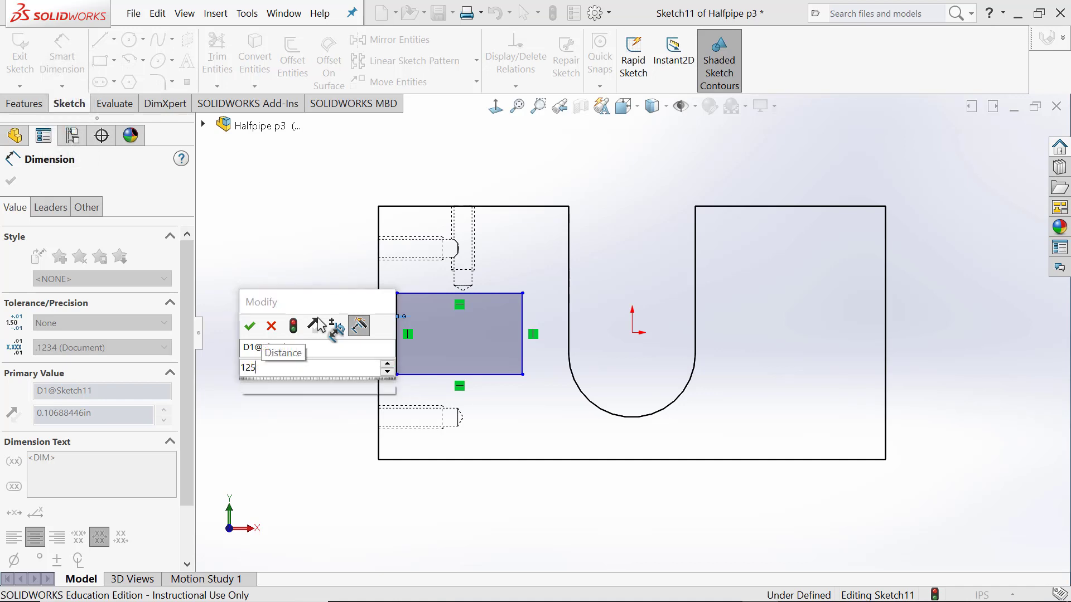
pyautogui.write('.125')
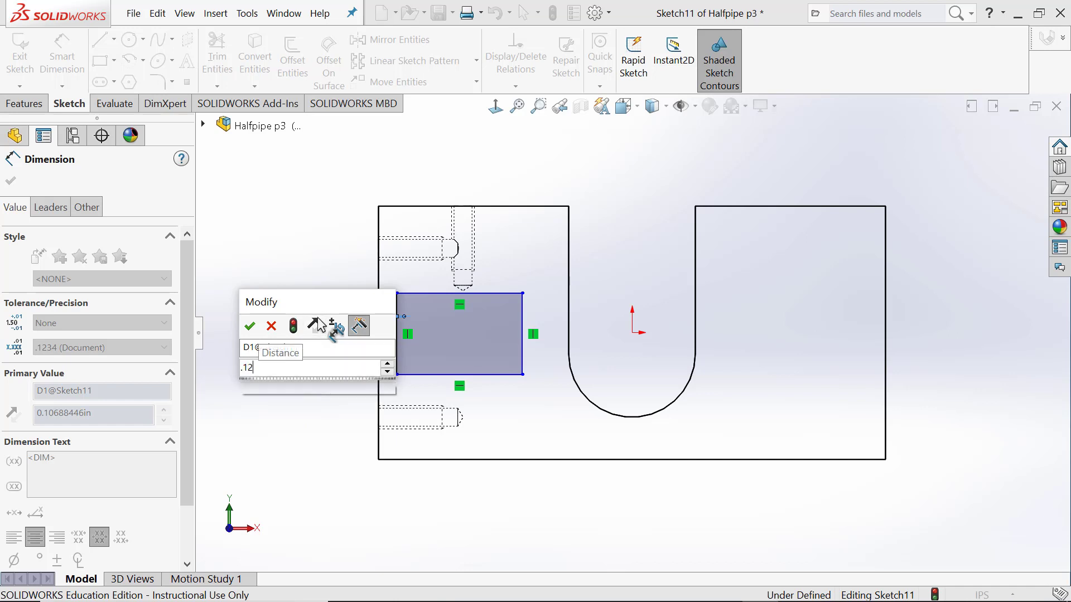
pyautogui.click(250, 327)
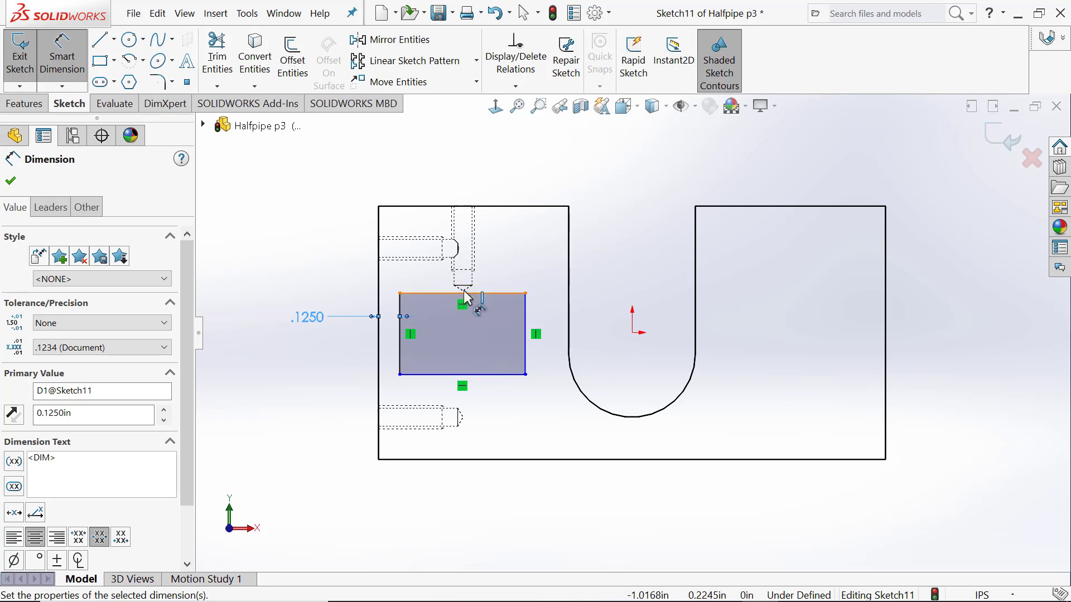
# - Dimension the rectangle's top side 0.55 in below the top edge of the plate's left leg
pyautogui.click(514, 209)
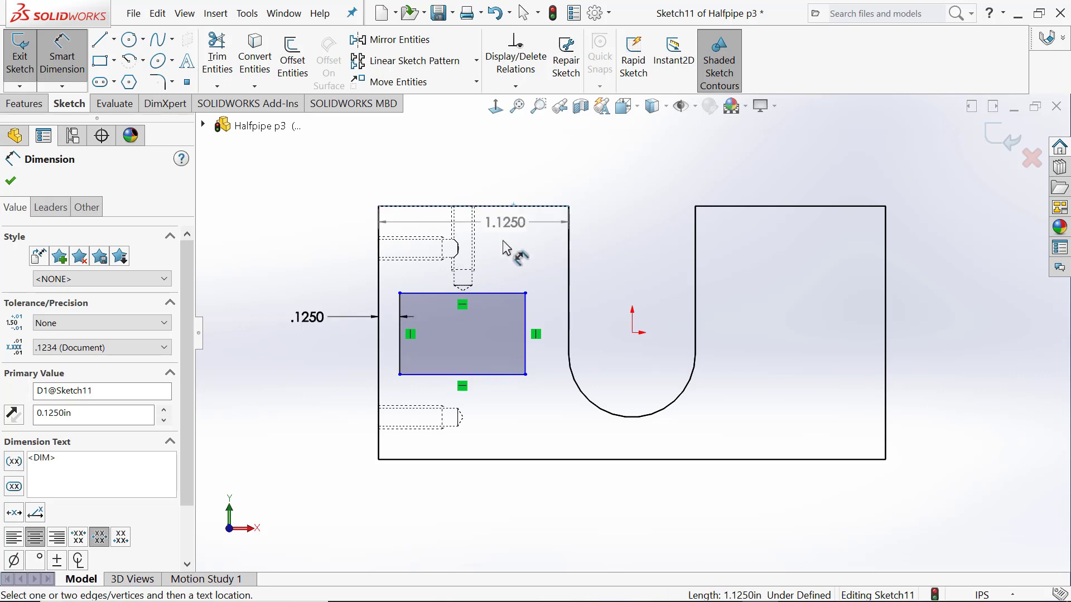
pyautogui.click(503, 293)
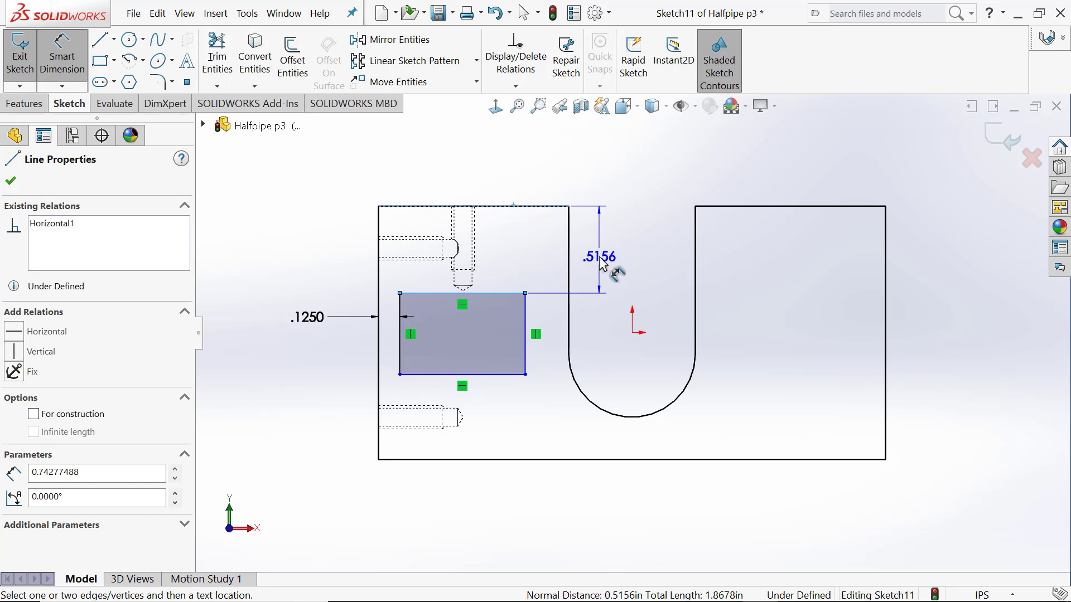
pyautogui.click(602, 265)
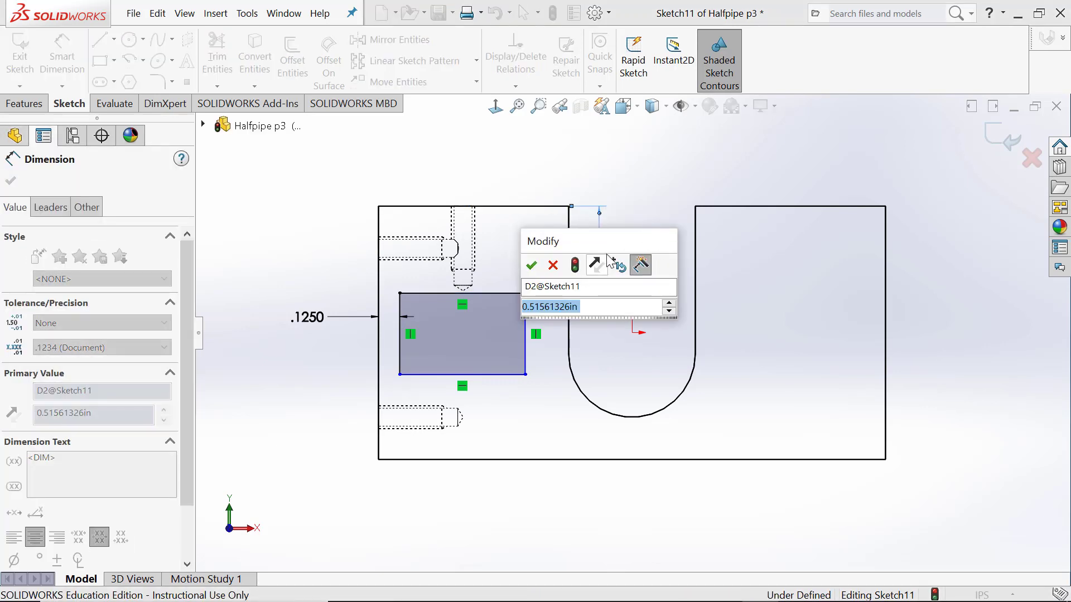
pyautogui.moveTo(613, 239); pyautogui.dragTo(725, 219)
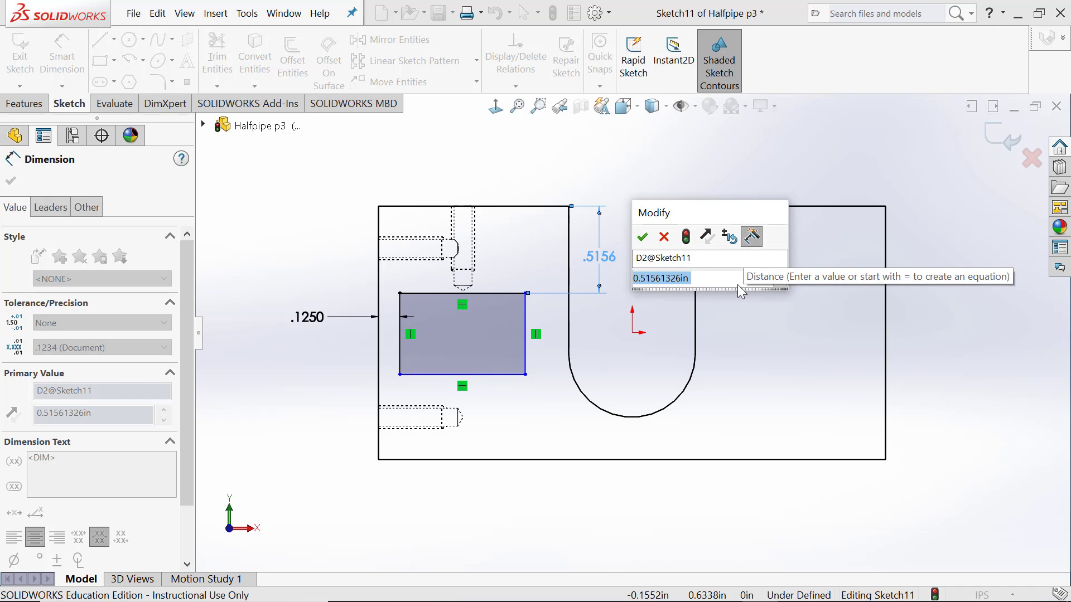
pyautogui.write('.55')
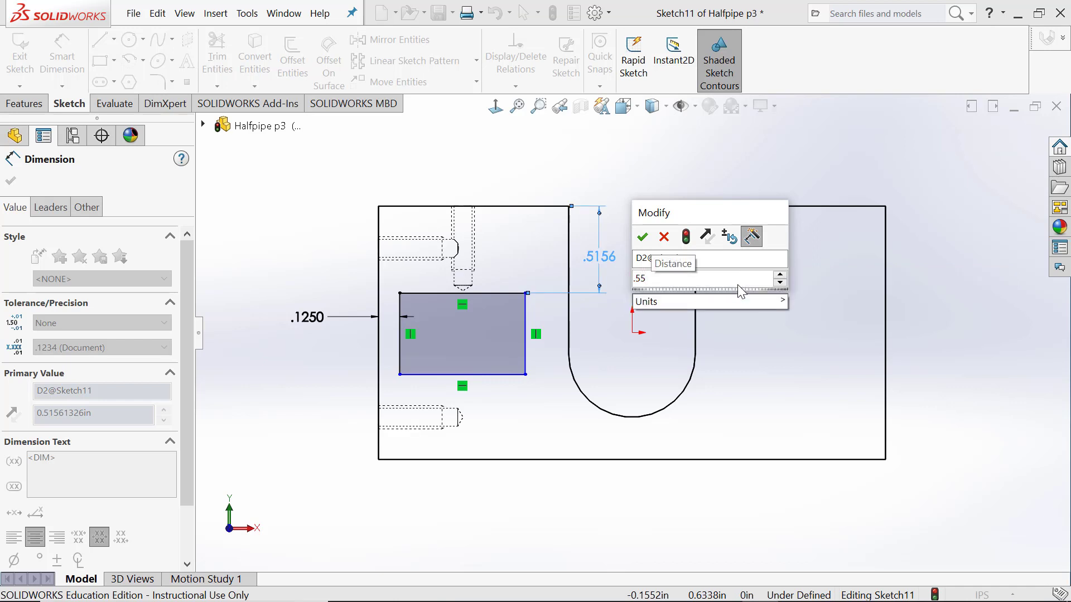
pyautogui.click(641, 239)
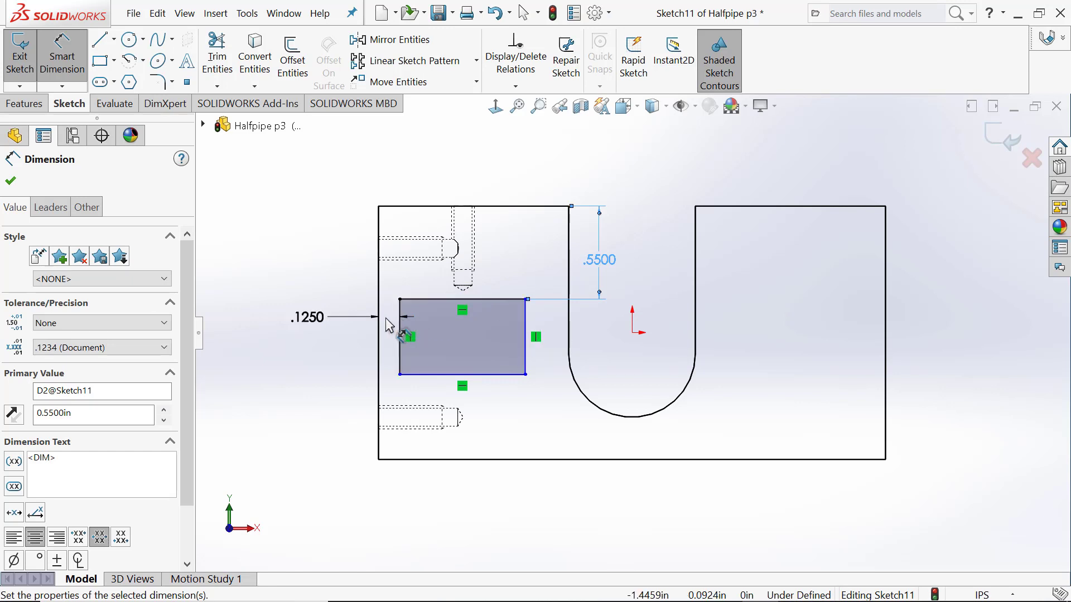
# - Dimension the rectangle's right side 0.125 in from the straight left edge of the U-shaped cutout
pyautogui.click(527, 334)
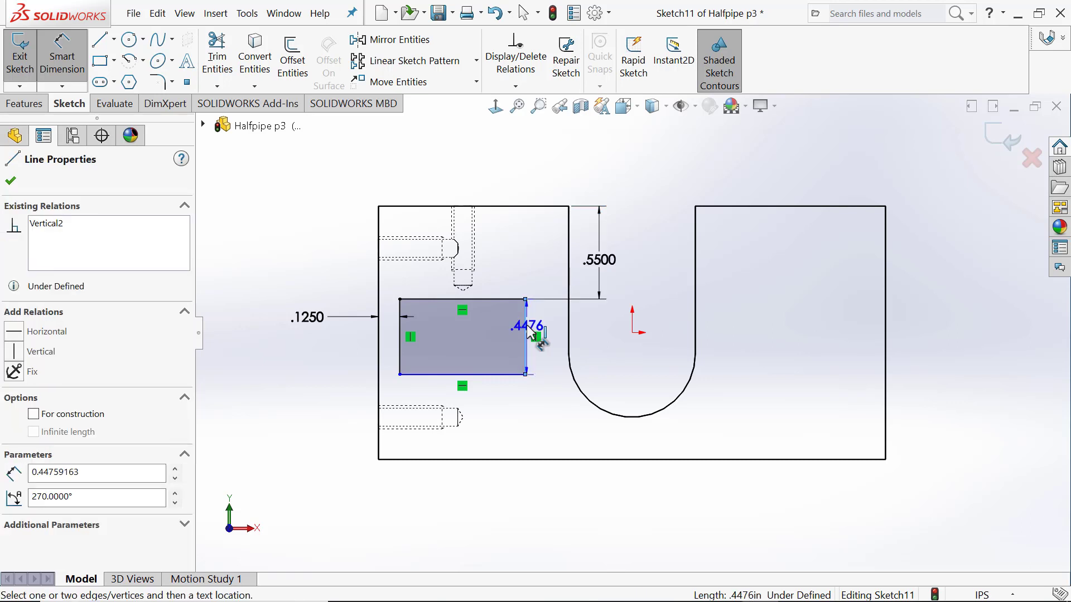
pyautogui.click(570, 333)
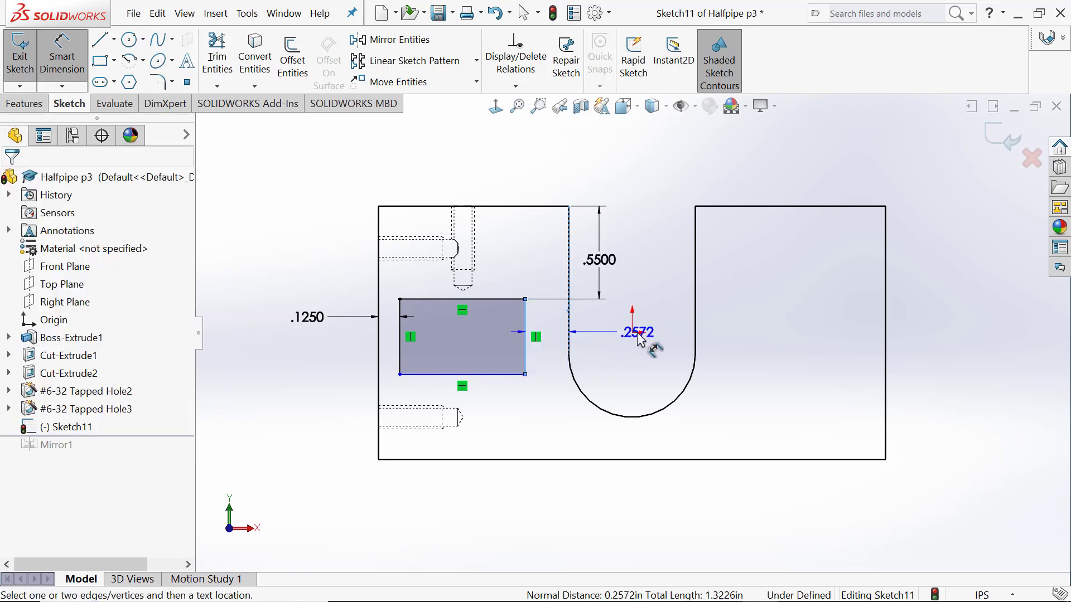
pyautogui.click(605, 332)
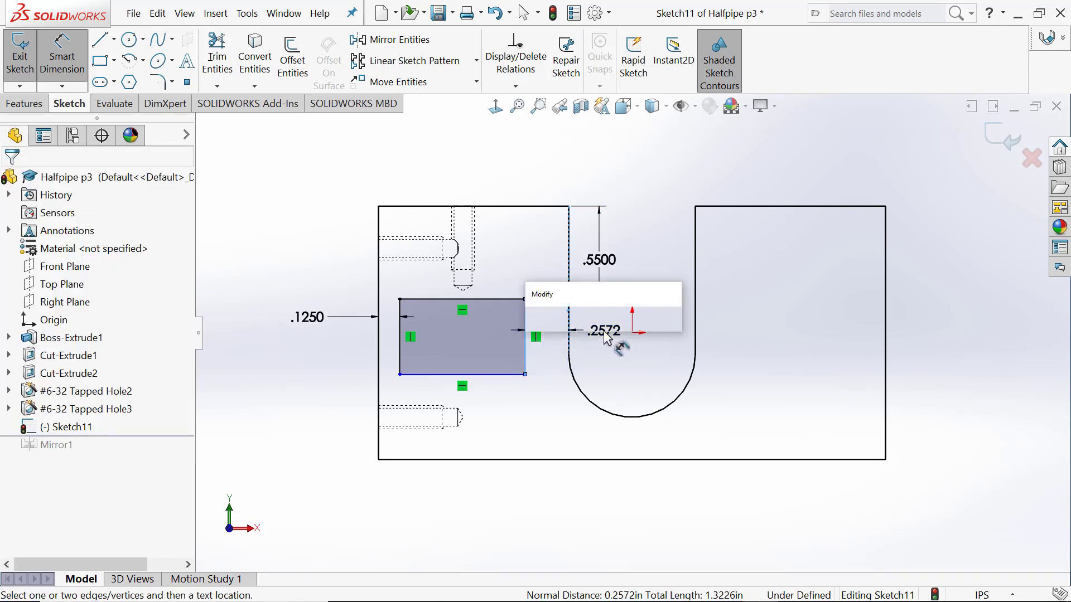
pyautogui.write('.')
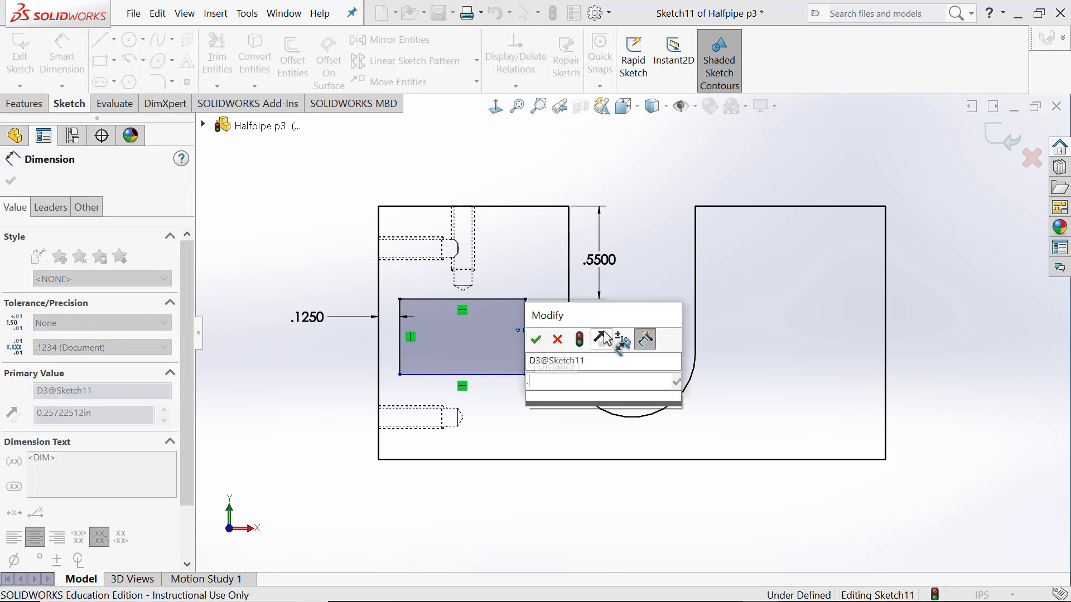
pyautogui.write('125')
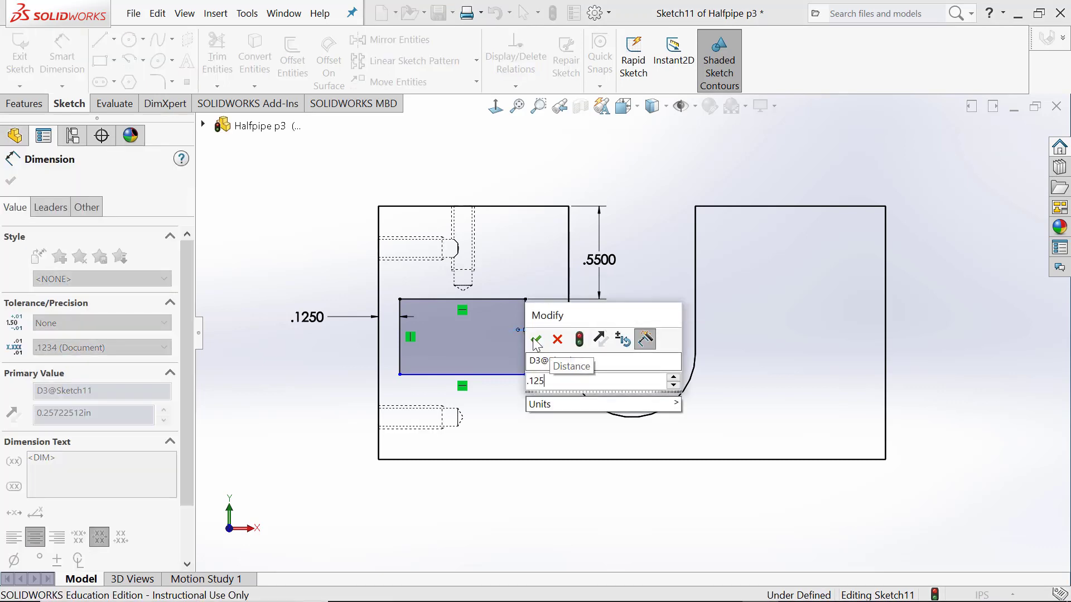
pyautogui.click(535, 339)
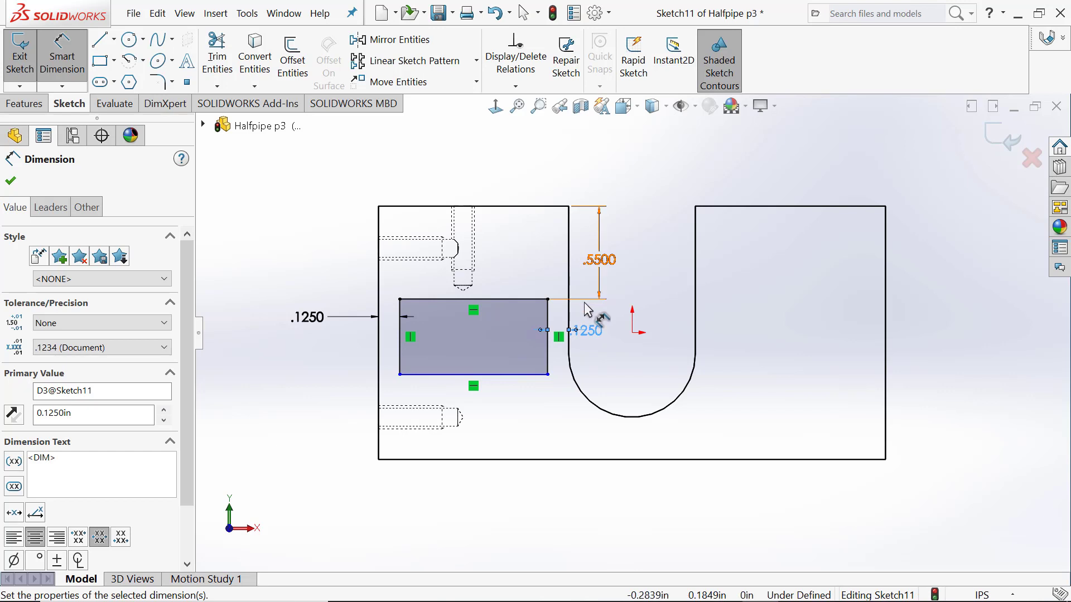
# - Dimension the rectangle's bottom side 0.4 in above the plate's bottom edge
pyautogui.click(513, 376)
pyautogui.click(509, 460)
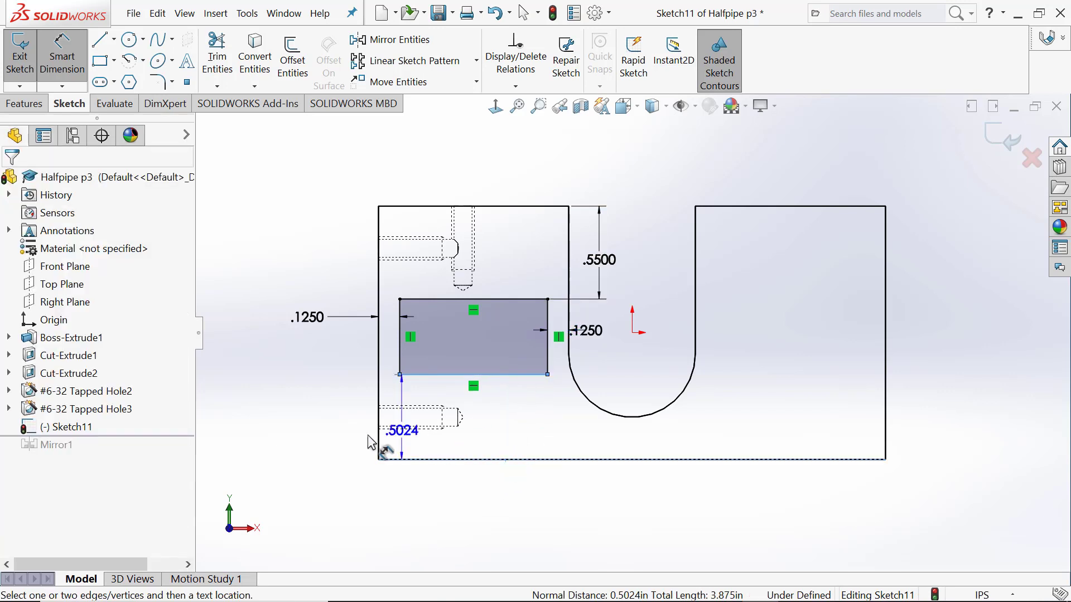
pyautogui.click(322, 422)
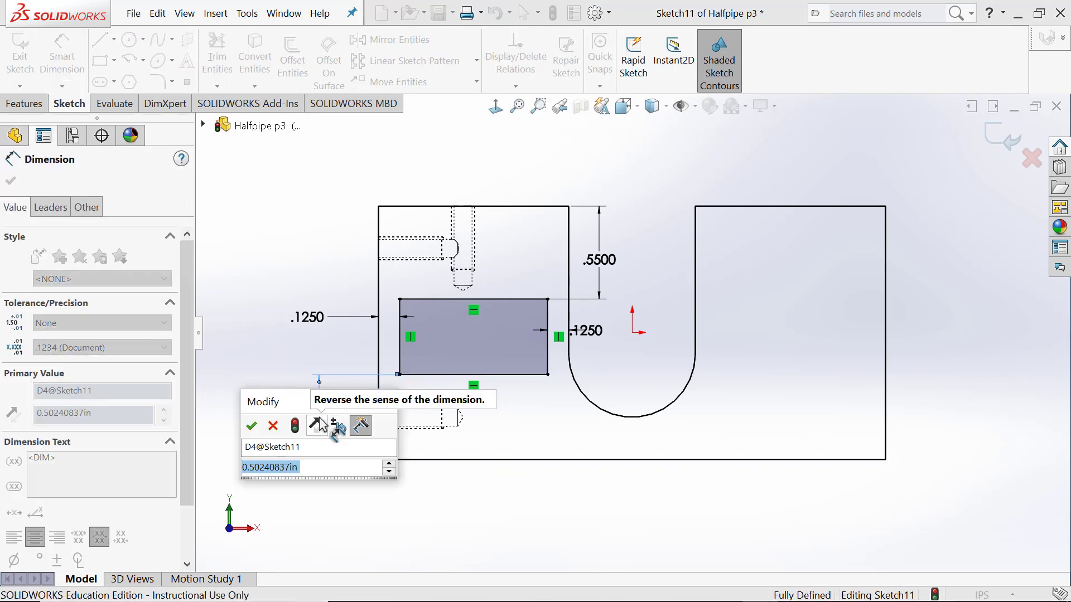
pyautogui.write('.4')
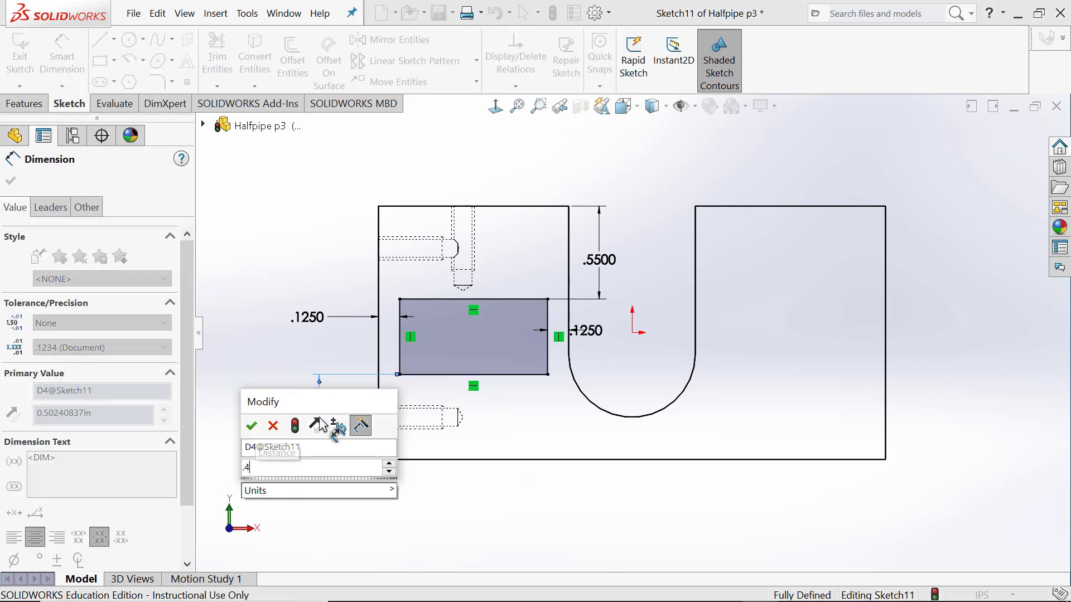
pyautogui.click(251, 427)
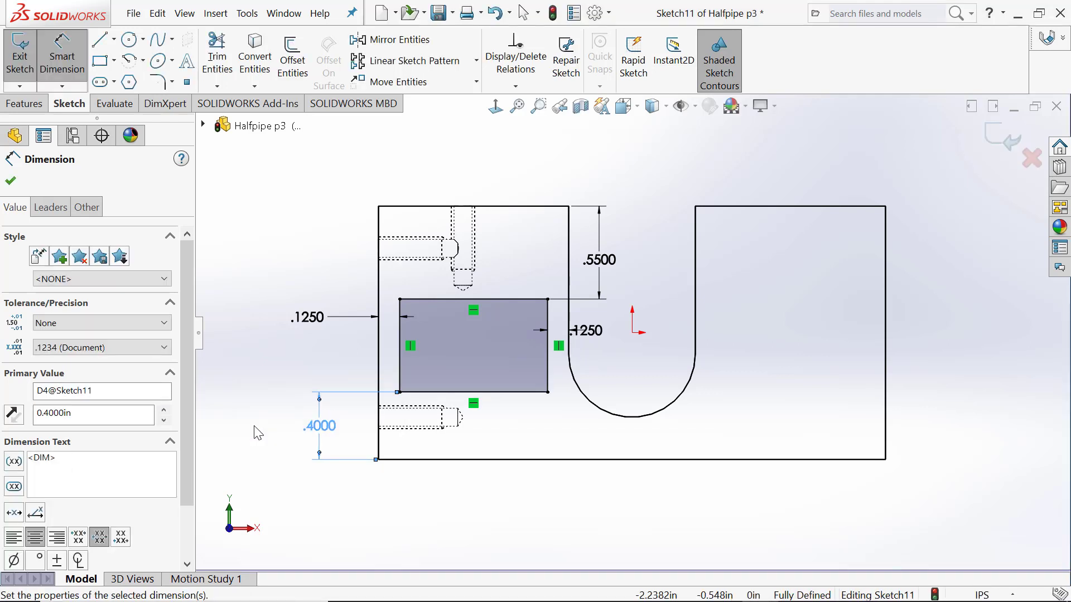
# - Try a distance of 0.35 in between the rectangle's bottom side and the plate's bottom edge
pyautogui.doubleClick(324, 430)
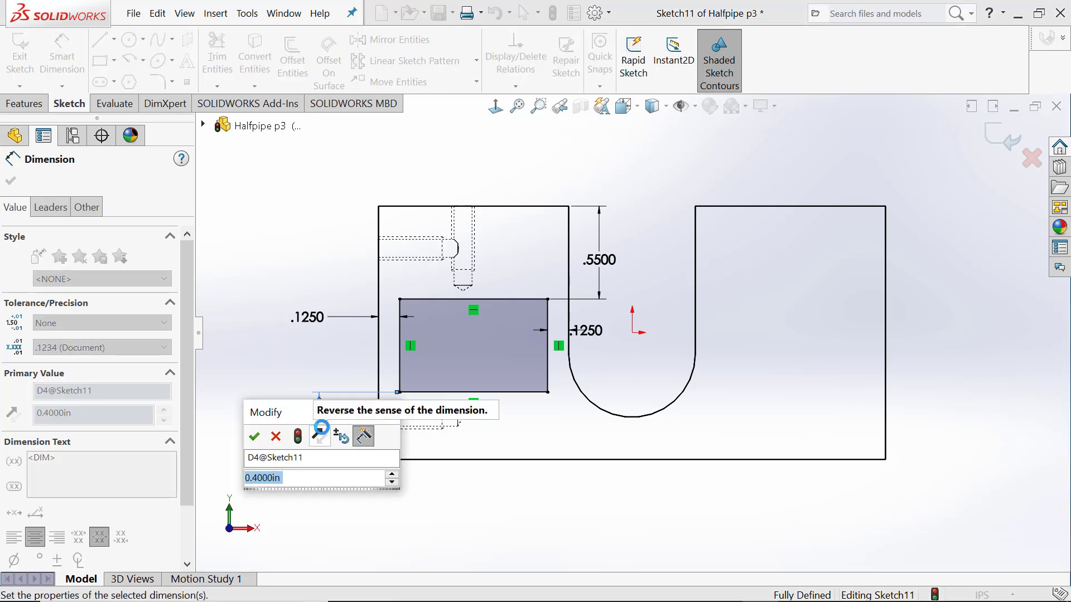
pyautogui.write('.35')
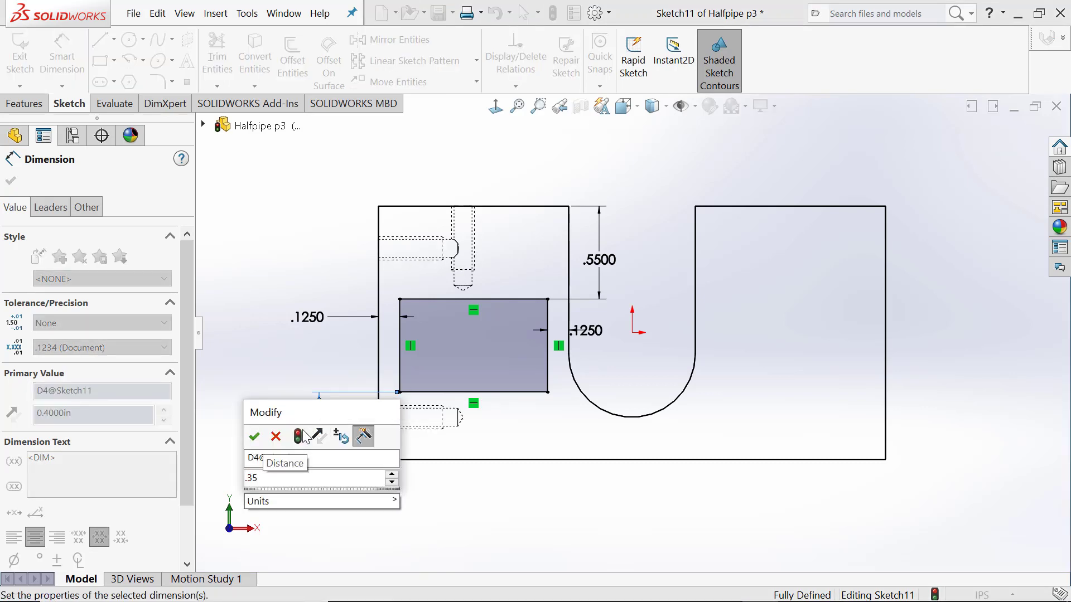
pyautogui.click(254, 436)
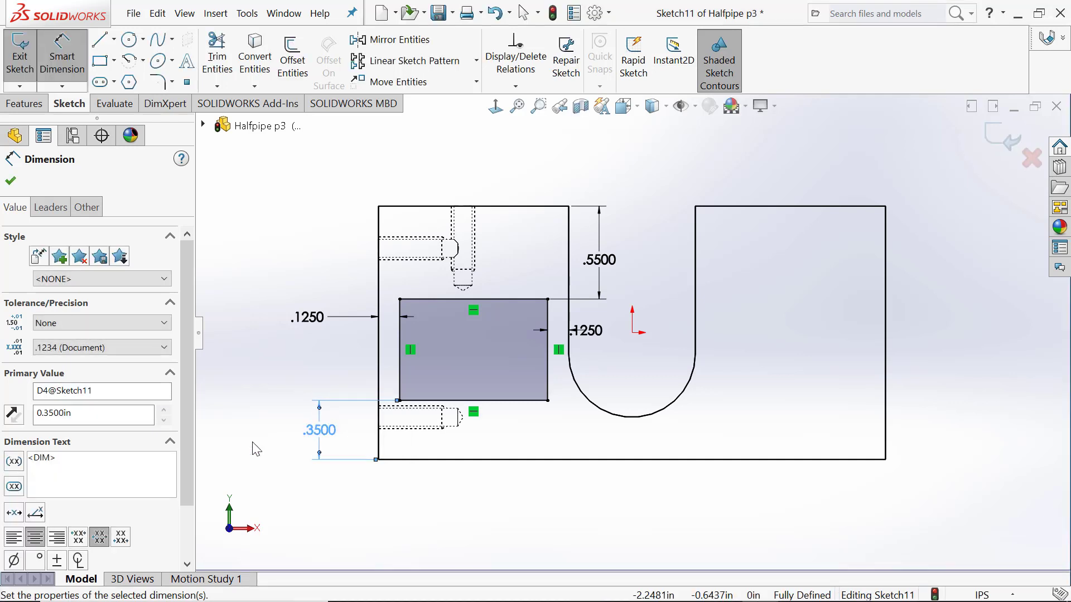
# - Set the rectangle's distance from the plate's bottom edge to 0.4 in and finish dimensioning
pyautogui.doubleClick(319, 430)
pyautogui.write('.4')
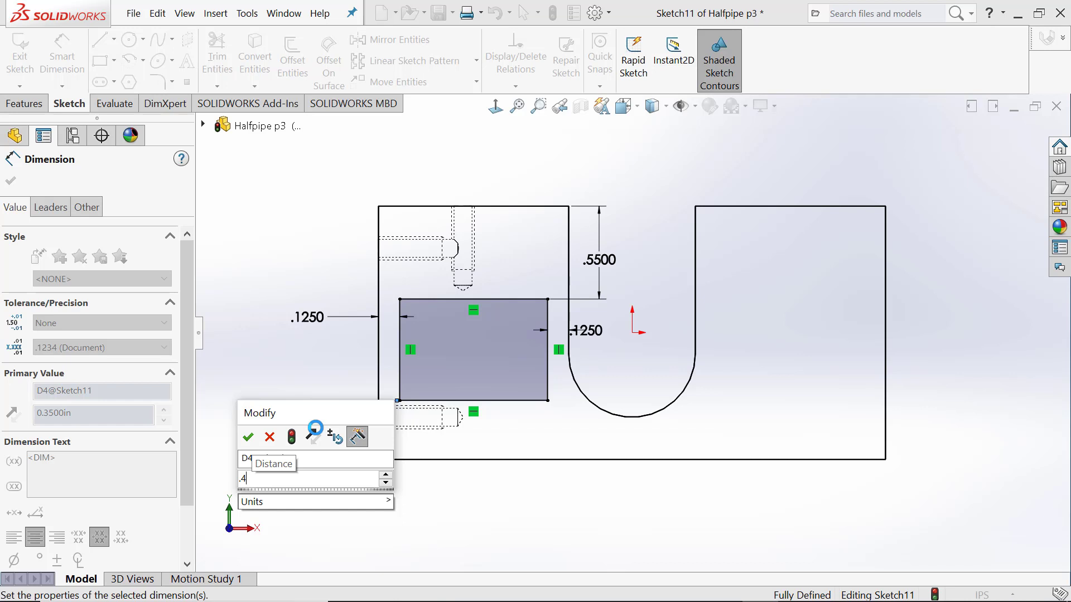
pyautogui.click(248, 436)
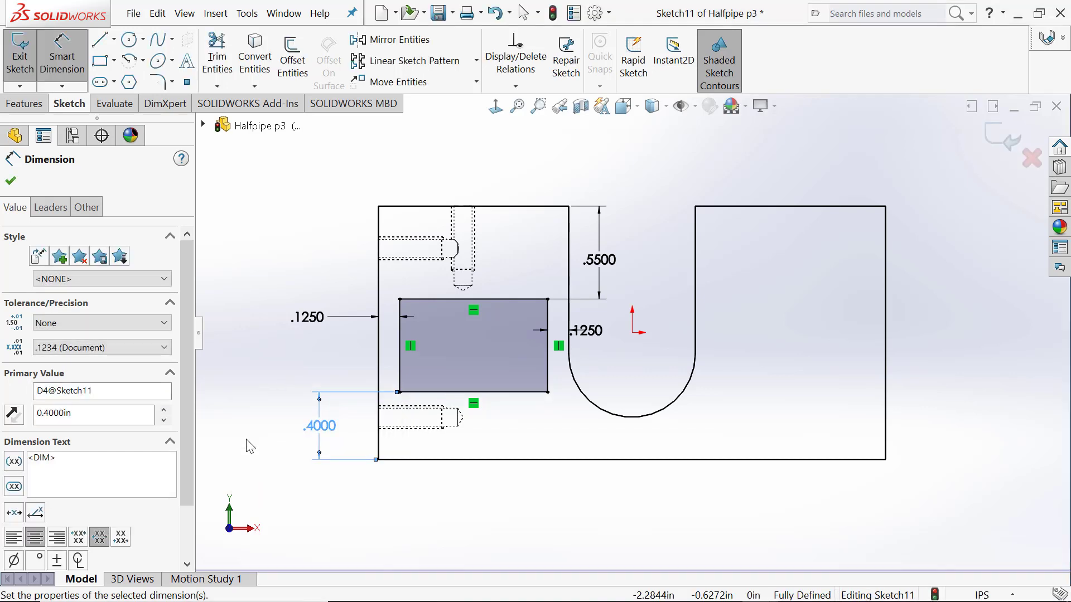
pyautogui.click(67, 59)
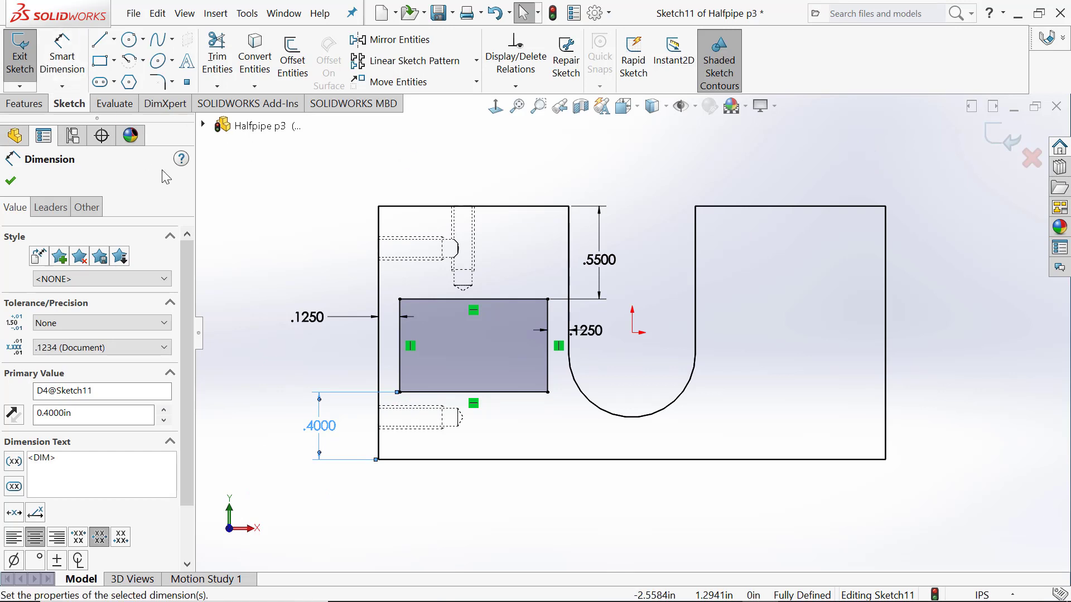
pyautogui.click(10, 181)
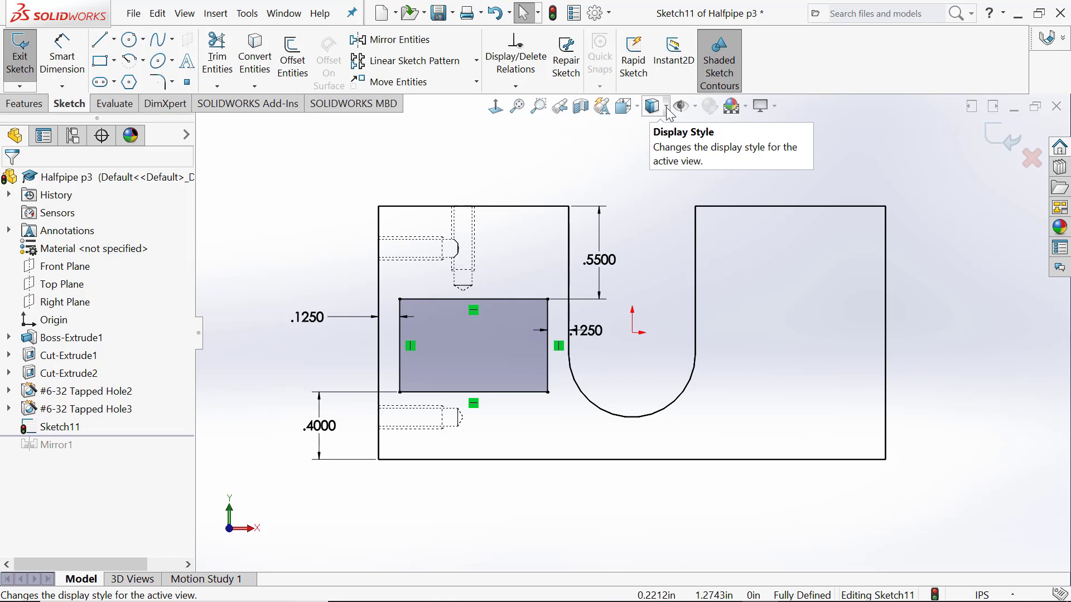
# - Set the display style to Shaded With Edges and exit the finished rectangle sketch
pyautogui.click(667, 108)
pyautogui.click(653, 133)
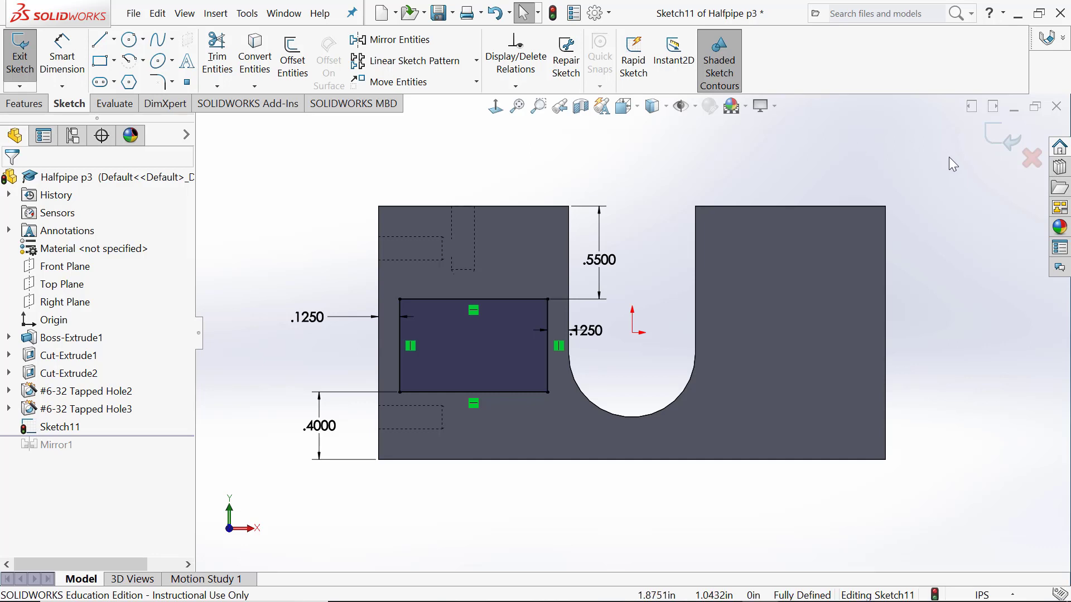
pyautogui.click(998, 141)
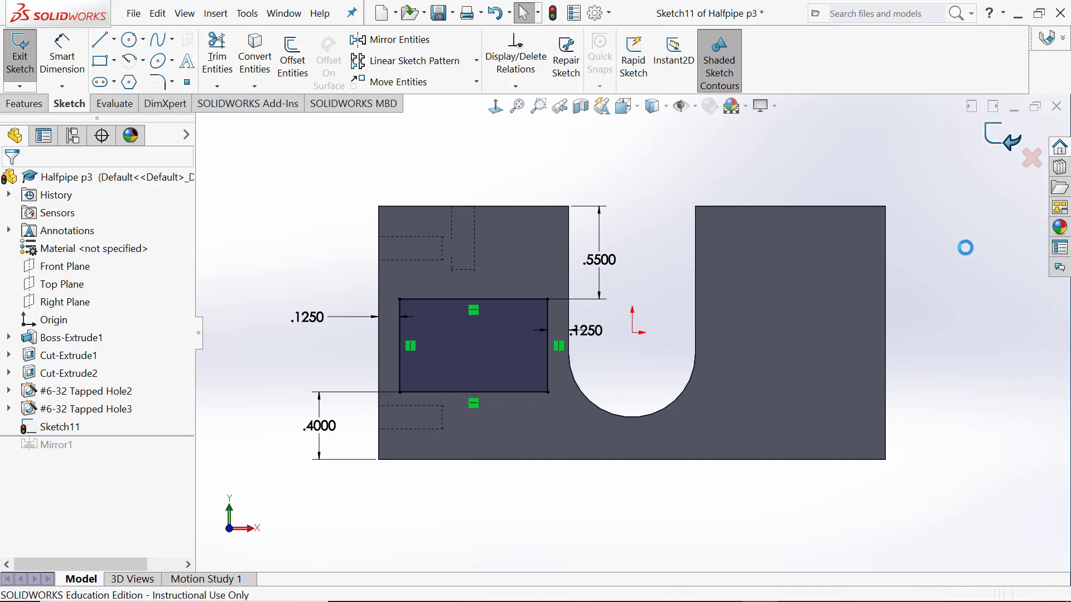
pyautogui.moveTo(679, 164); pyautogui.dragTo(644, 169, button='middle')
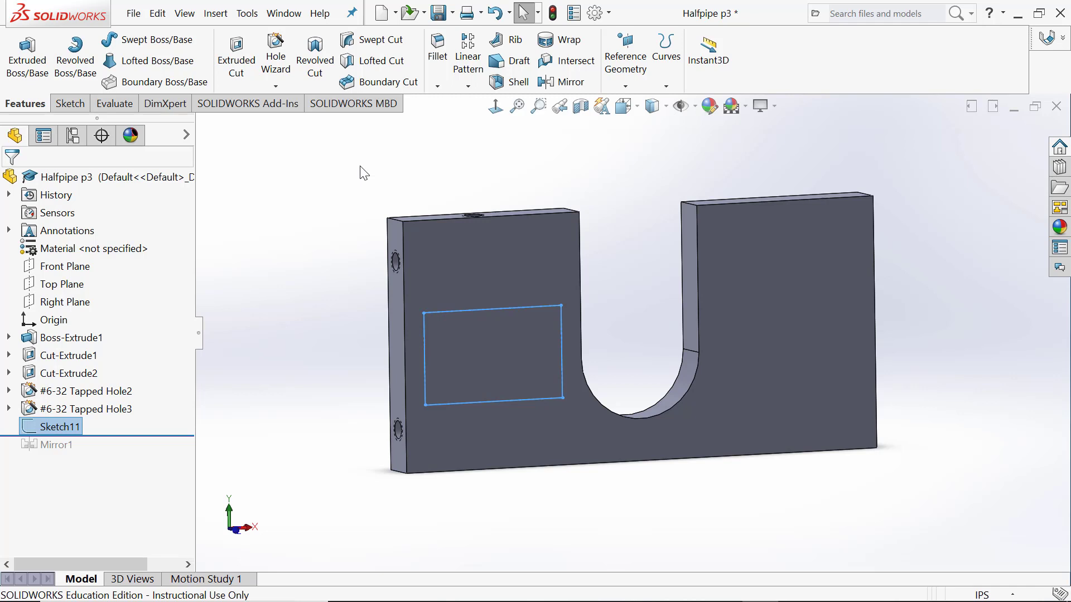
# - Reopen the rectangle sketch, move the 0.125 in dimension beside the U-shaped cutout clear of the edge, and exit the sketch
pyautogui.rightClick(73, 427)
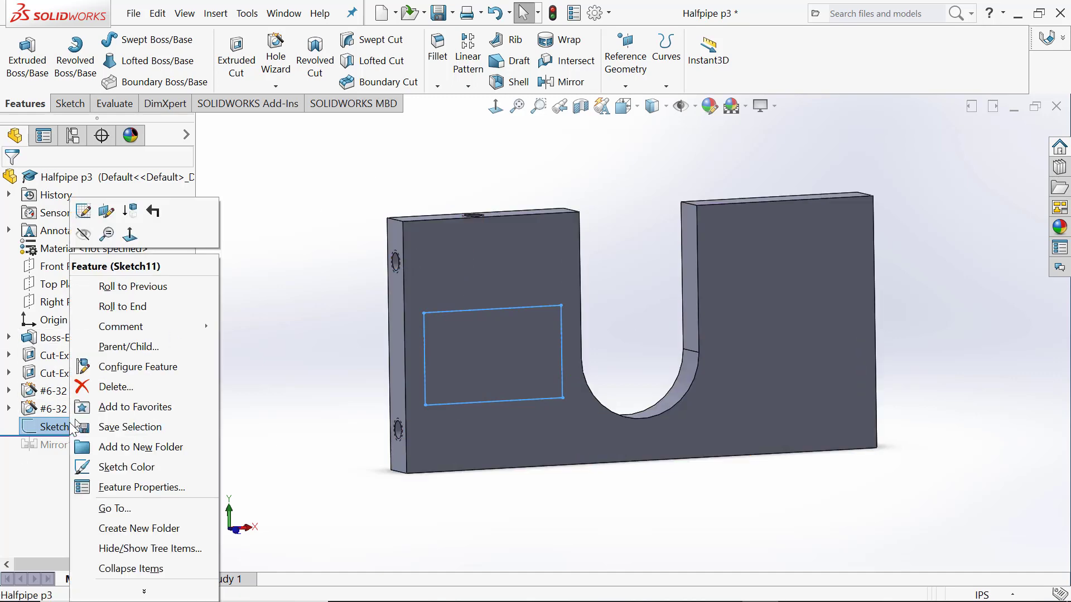
pyautogui.click(83, 211)
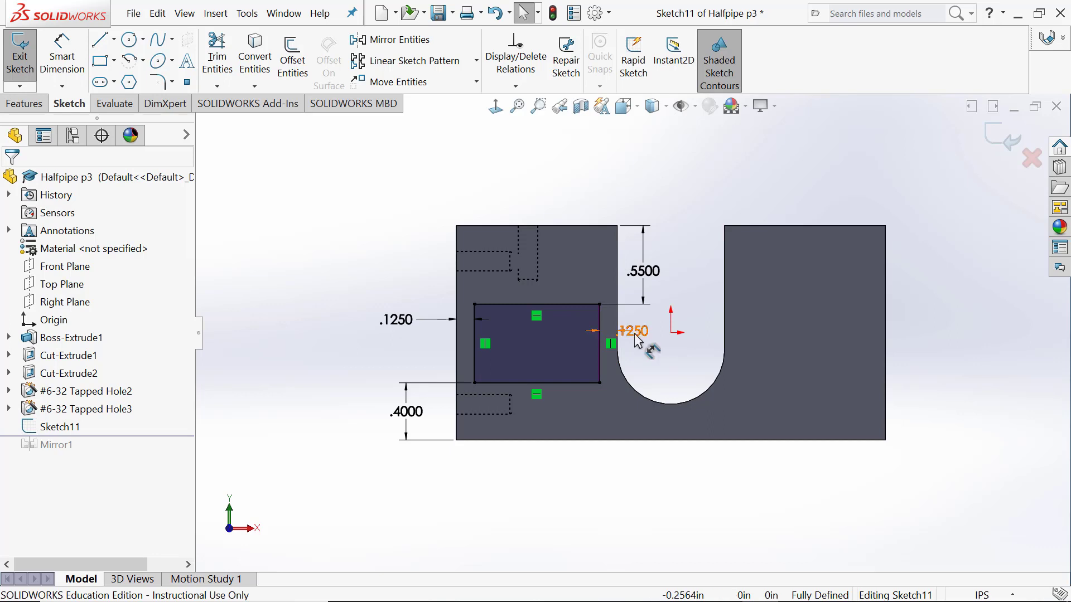
pyautogui.moveTo(640, 336); pyautogui.dragTo(662, 357)
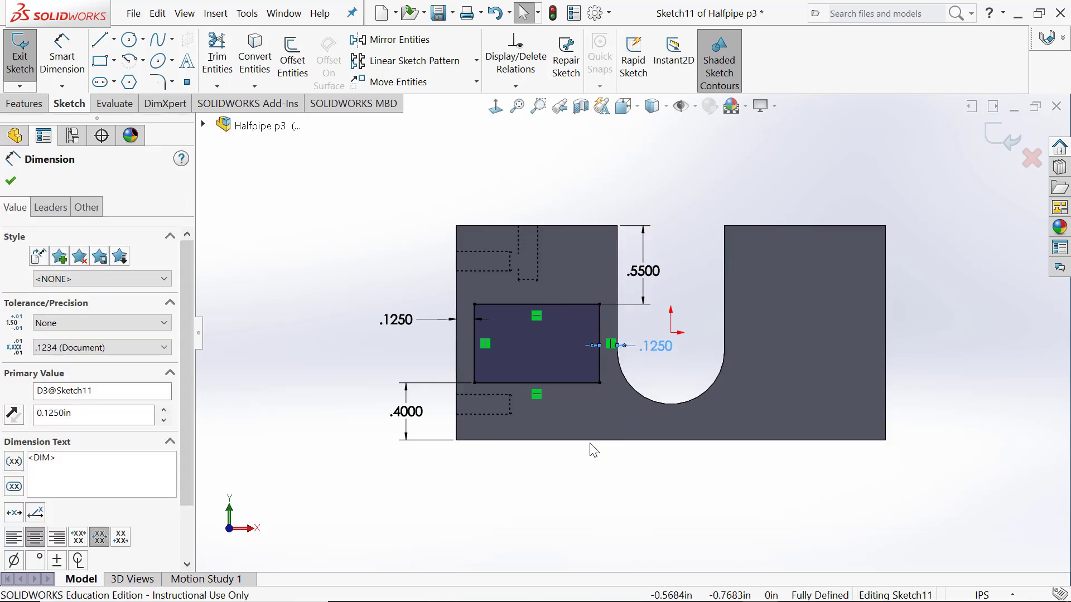
pyautogui.click(361, 503)
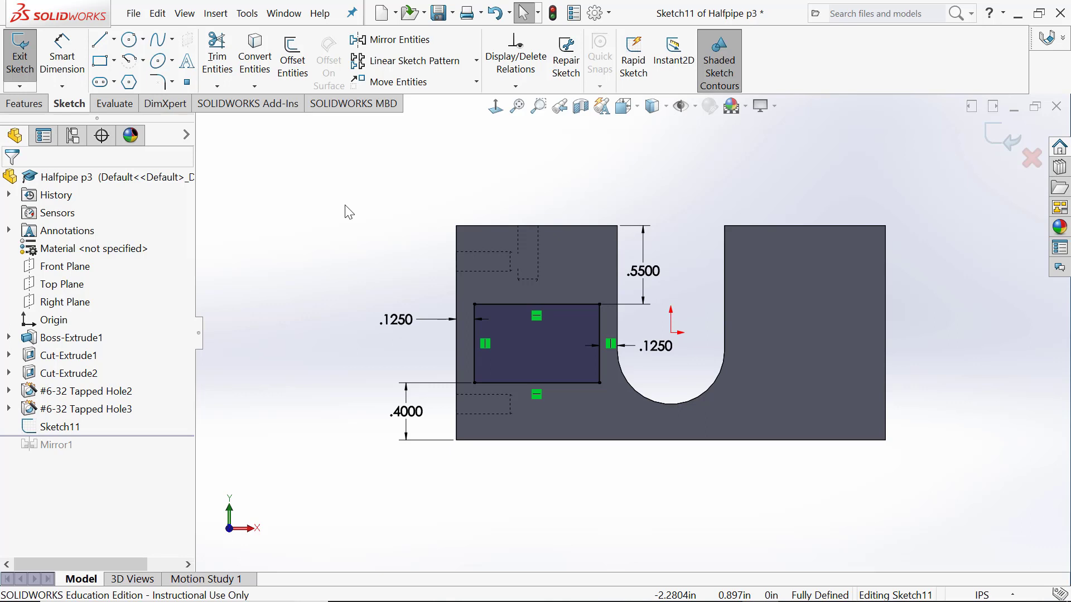
pyautogui.click(1000, 149)
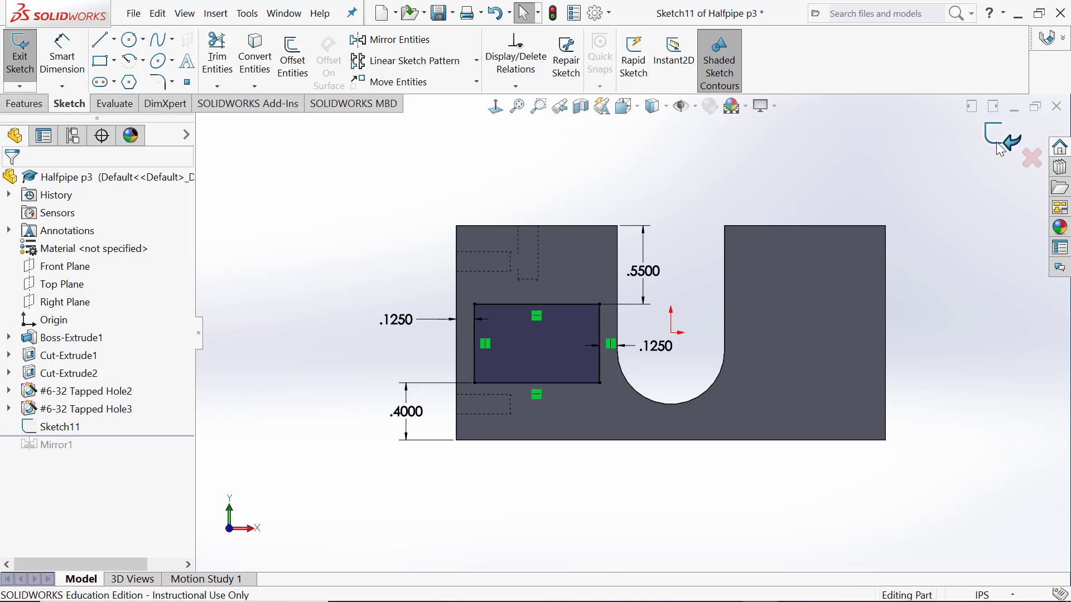
# - Start an Extruded Cut from the rectangle sketch
pyautogui.click(53, 428)
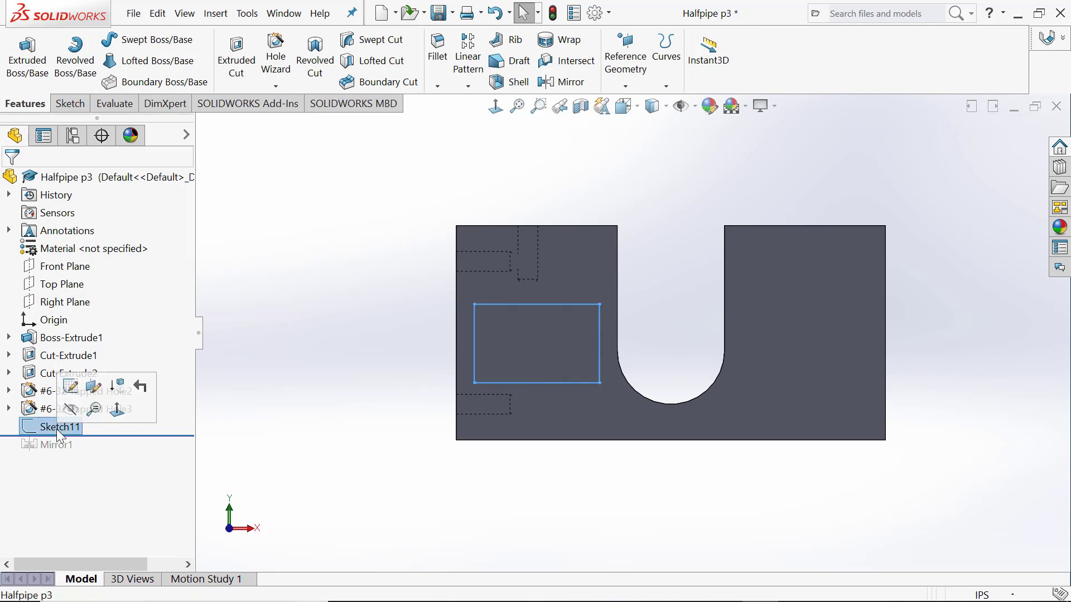
pyautogui.click(245, 67)
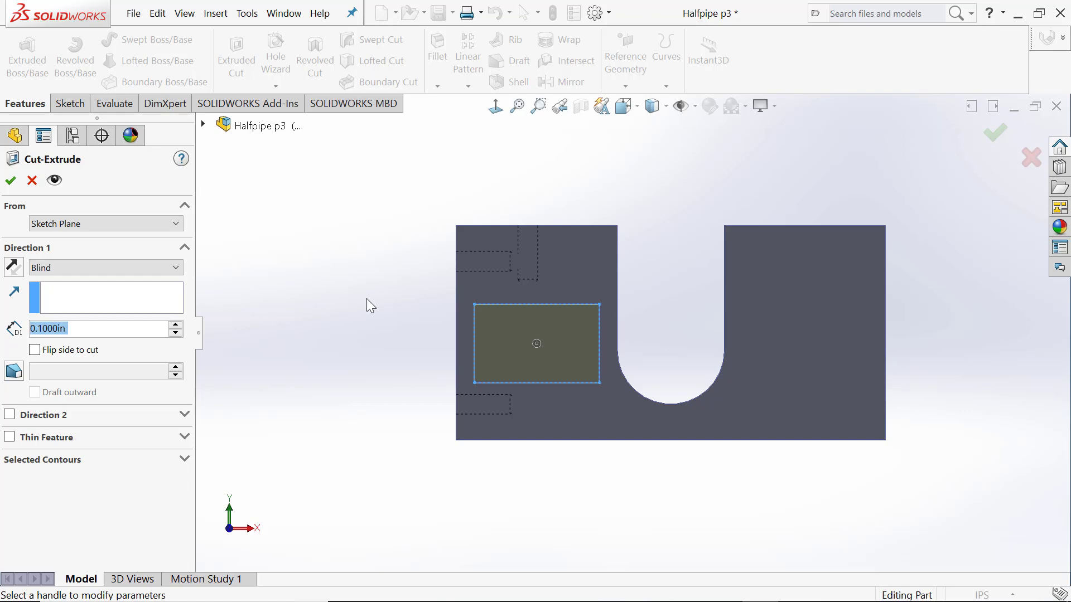
pyautogui.click(366, 239)
pyautogui.moveTo(367, 240); pyautogui.dragTo(502, 294, button='middle')
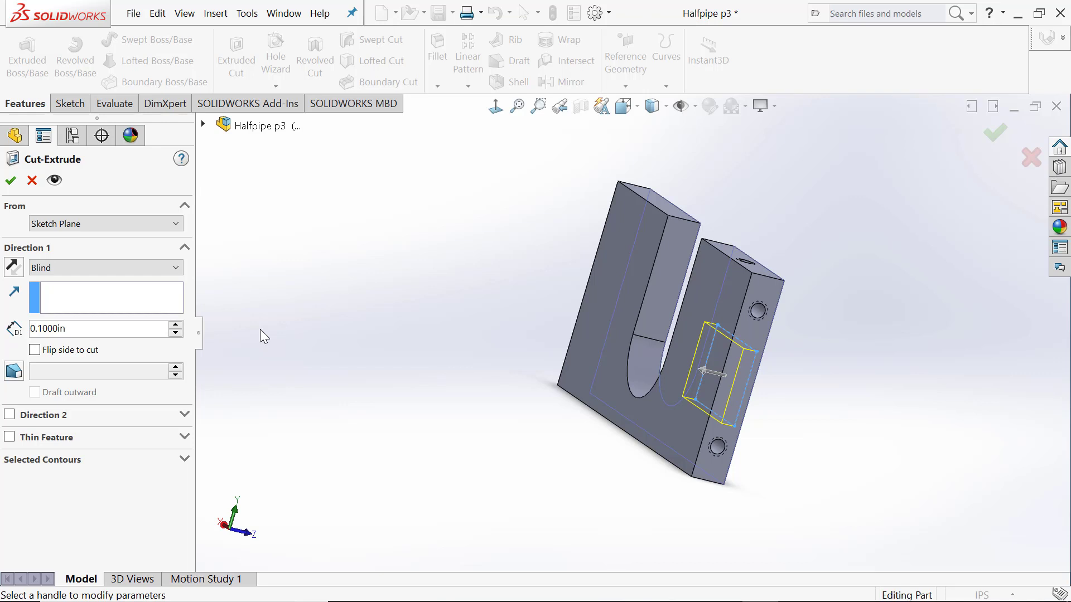
# - Examine the cut preview's depth within the plate's thickness from the far side
pyautogui.press('Left')
pyautogui.press('Left')
pyautogui.press('Left')
pyautogui.press('Right')
pyautogui.press('Right')
pyautogui.press('Right')
pyautogui.press('Right')
pyautogui.press('Right')
pyautogui.press('Left')
pyautogui.press('Left')
pyautogui.press('Left')
pyautogui.press('Right')
pyautogui.press('Right')
pyautogui.press('Left')
pyautogui.press('Left')
pyautogui.press('Left')
pyautogui.press('Right')
pyautogui.press('Right')
pyautogui.press('Right')
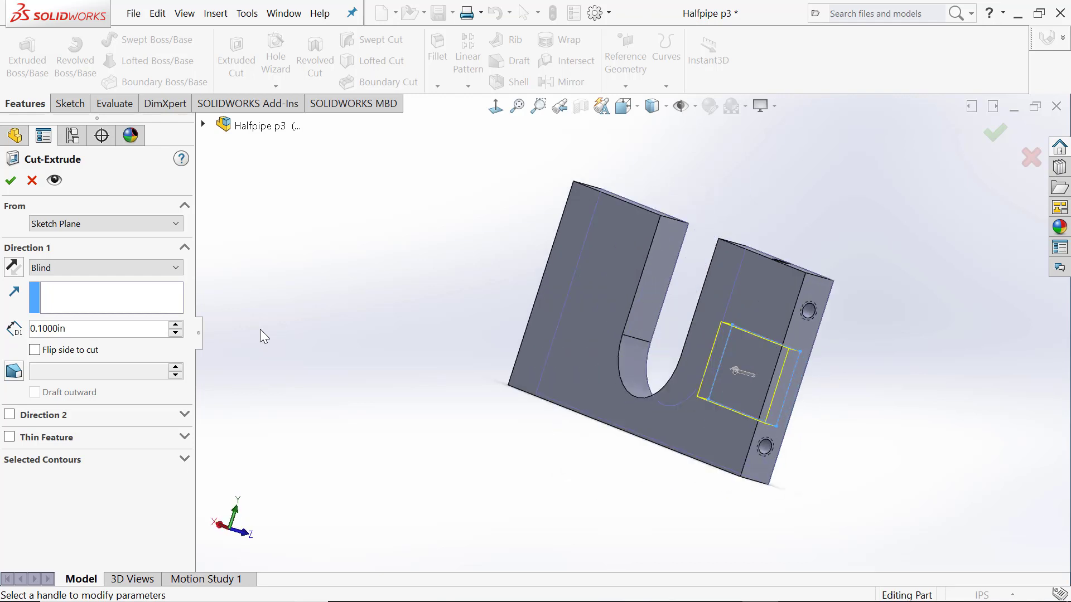
pyautogui.press('Left')
pyautogui.press('Left')
pyautogui.press('Right')
pyautogui.press('Right')
pyautogui.press('Left')
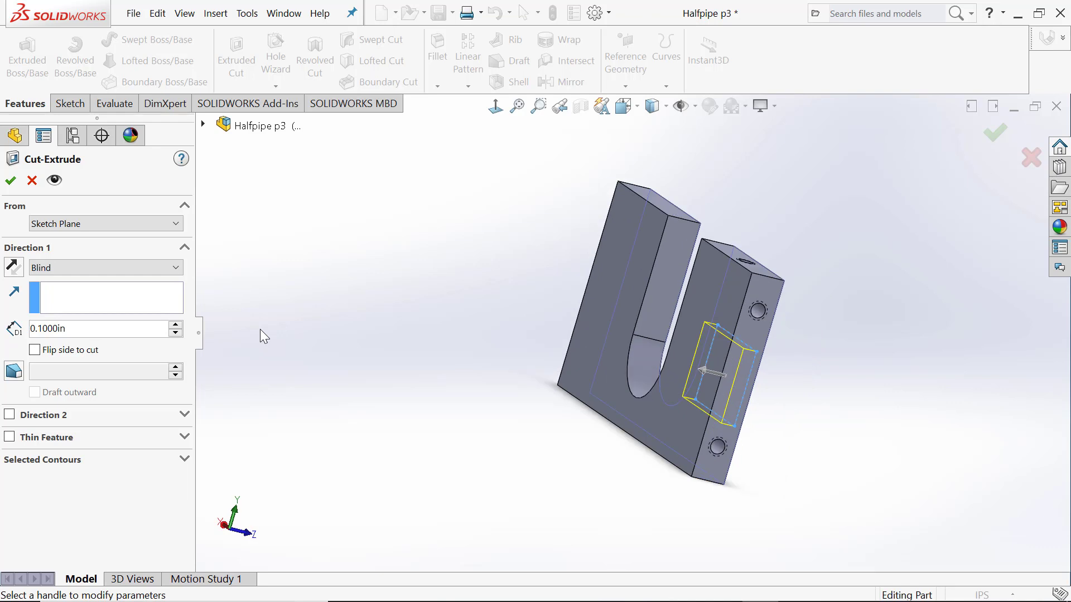
# - Set the cut's end condition to Offset From Surface
pyautogui.click(154, 268)
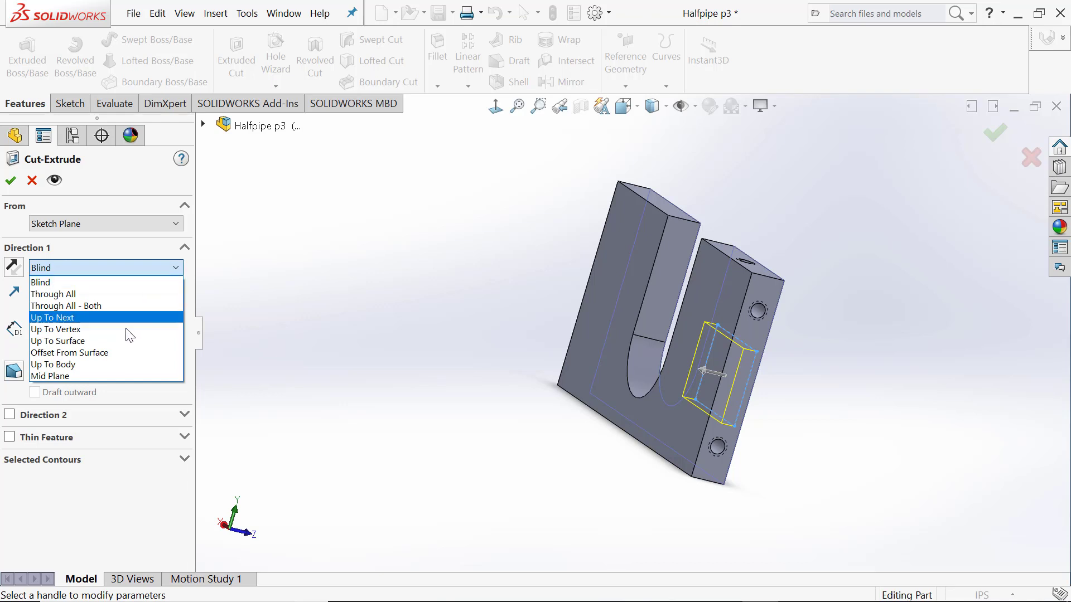
pyautogui.click(117, 357)
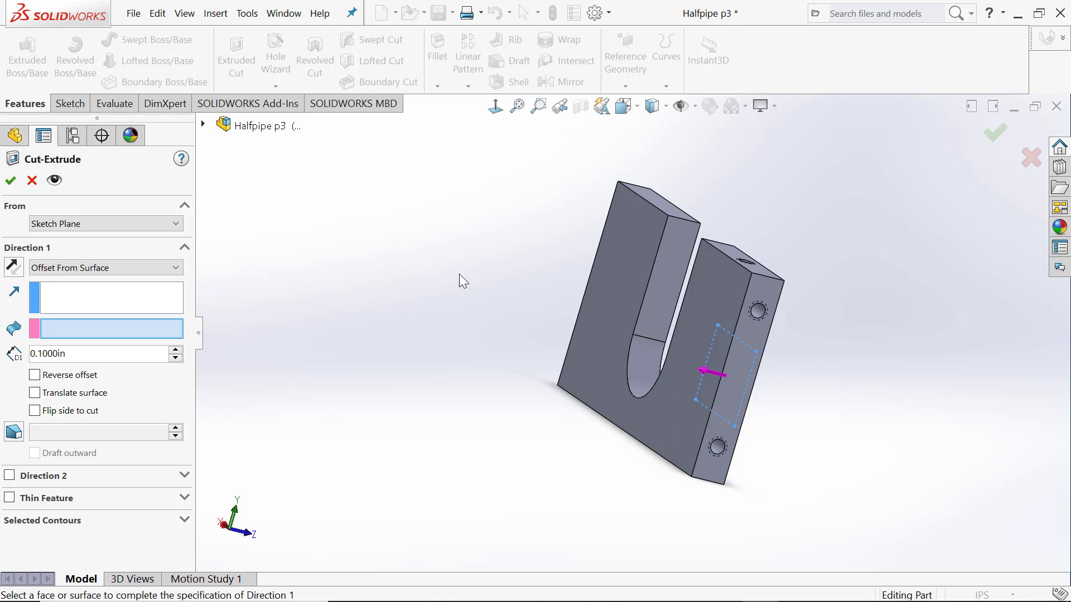
# - Try the Up To Vertex, Up To Surface and Up To Body end conditions for the cut
pyautogui.press('Up')
pyautogui.press('Up')
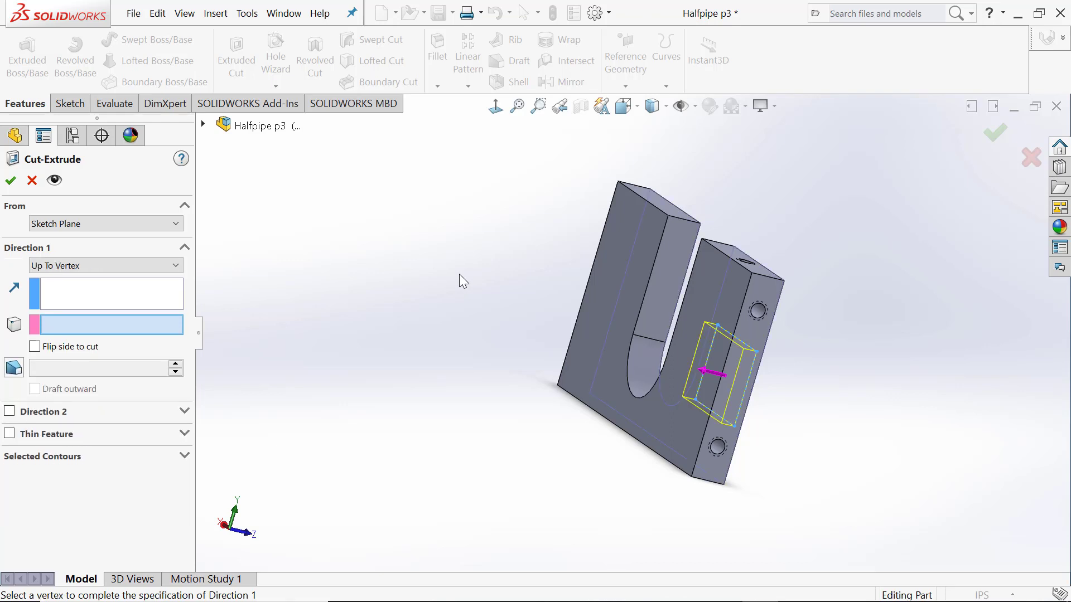
pyautogui.press('Down')
pyautogui.press('Down')
pyautogui.press('Down')
pyautogui.press('Up')
pyautogui.press('Up')
pyautogui.press('Down')
pyautogui.press('Down')
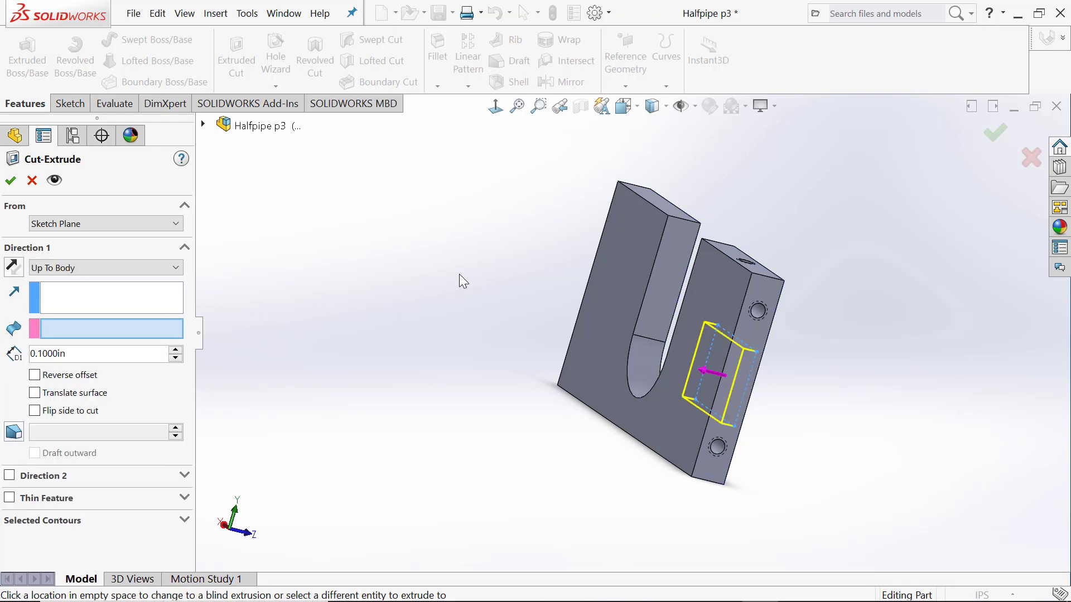
pyautogui.press('Up')
pyautogui.press('Up')
pyautogui.press('Up')
pyautogui.press('Down')
pyautogui.press('Down')
pyautogui.press('Down')
pyautogui.press('Up')
pyautogui.press('Up')
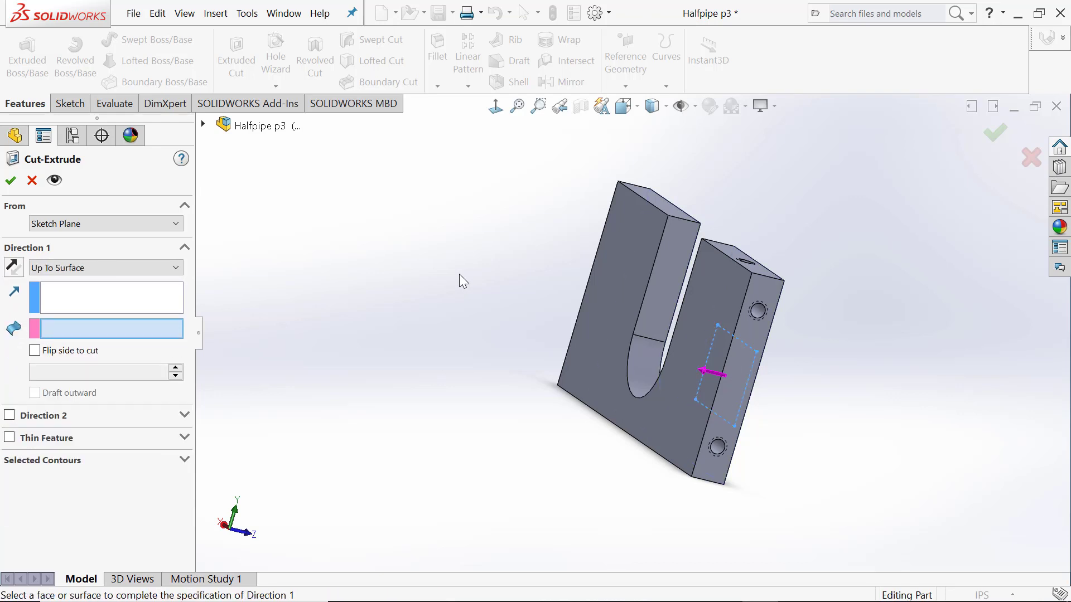
pyautogui.press('Down')
pyautogui.press('Up')
pyautogui.press('Down')
pyautogui.press('Up')
pyautogui.press('Up')
pyautogui.press('Up')
pyautogui.press('Down')
pyautogui.press('Down')
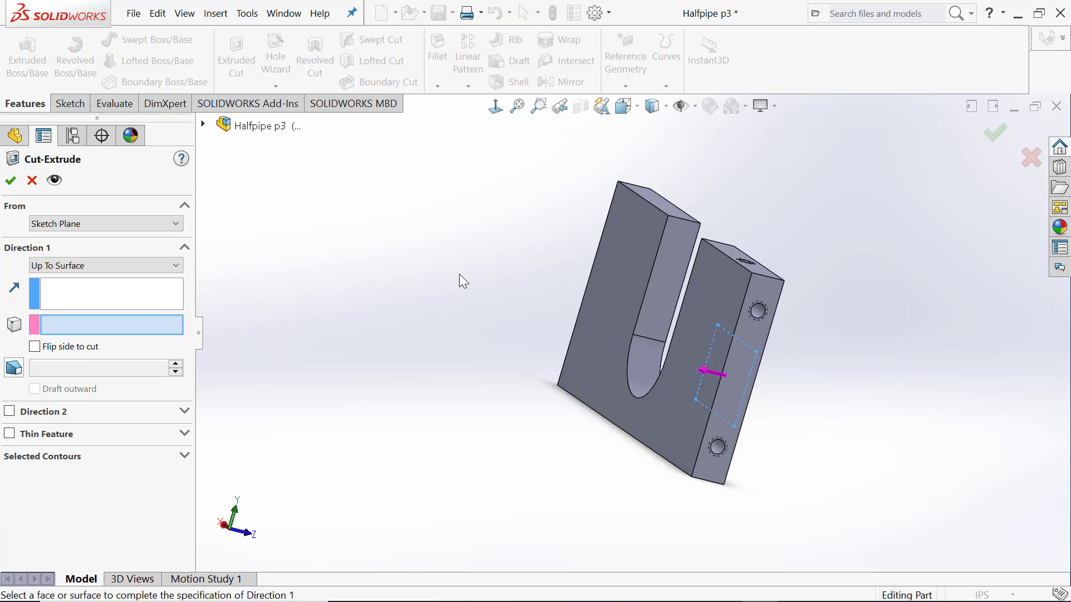
pyautogui.press('Down')
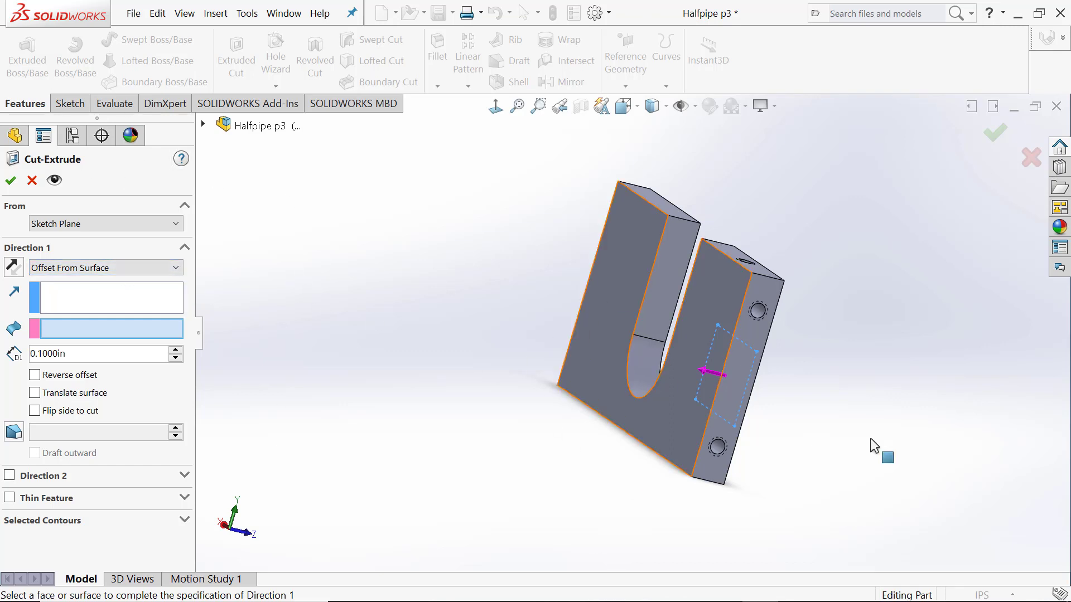
# - Reference the plate's opposite large face, set the offset distance to 0.05 in, and complete the pocket cut
pyautogui.click(713, 299)
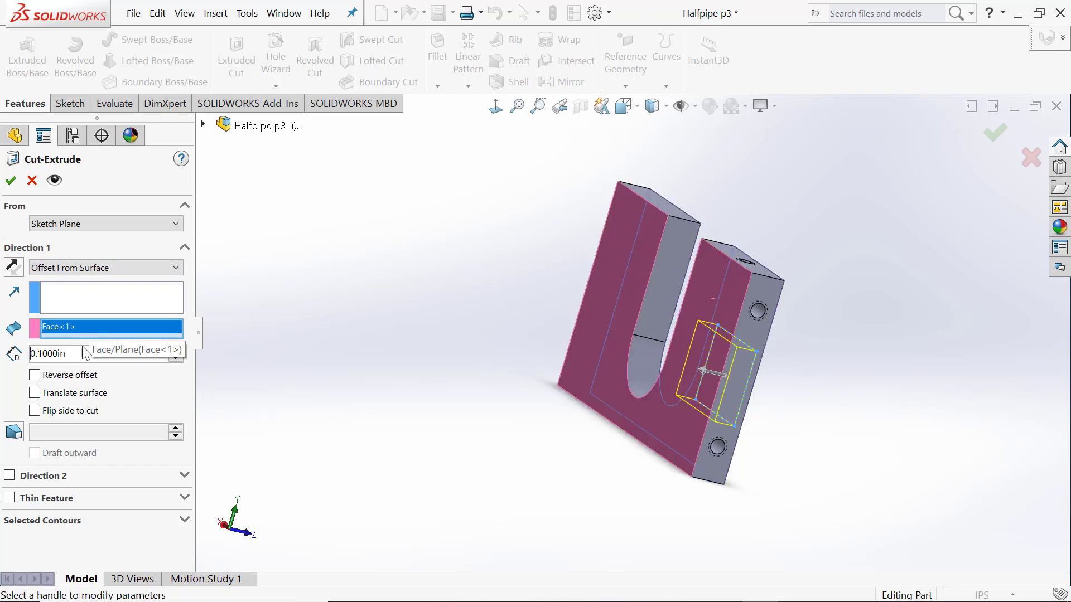
pyautogui.moveTo(82, 352); pyautogui.dragTo(2, 368)
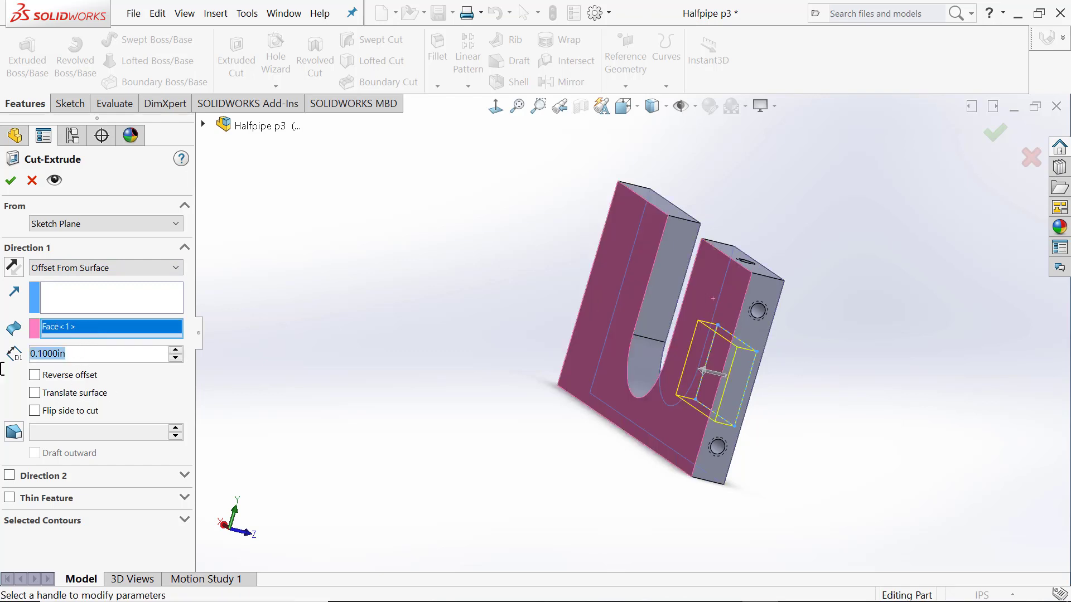
pyautogui.write('.05')
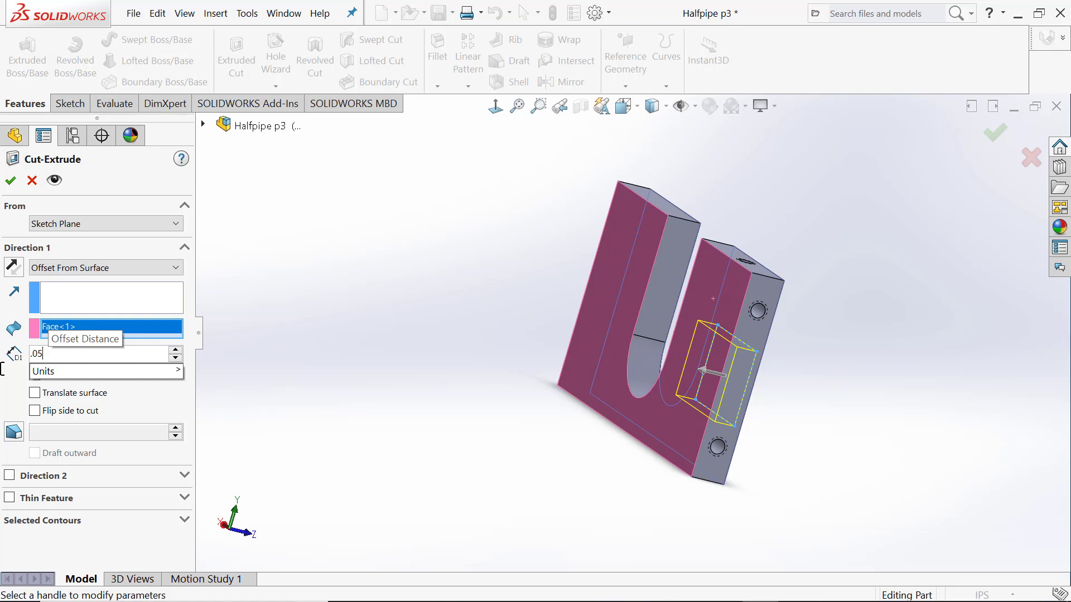
pyautogui.press('Return')
pyautogui.click(10, 182)
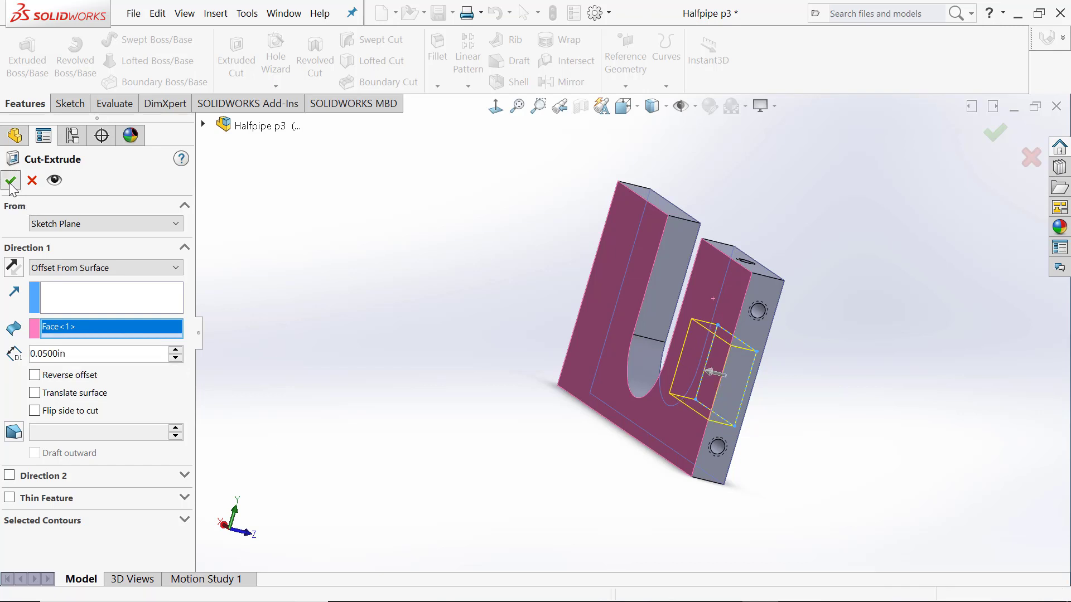
# - Change the sketch plane of the pocket's rectangle sketch from the plate face to the Front Plane
pyautogui.moveTo(851, 386); pyautogui.dragTo(646, 220, button='middle')
pyautogui.moveTo(646, 221); pyautogui.dragTo(638, 180)
pyautogui.press('Escape')
pyautogui.scroll(-3, 613, 306)
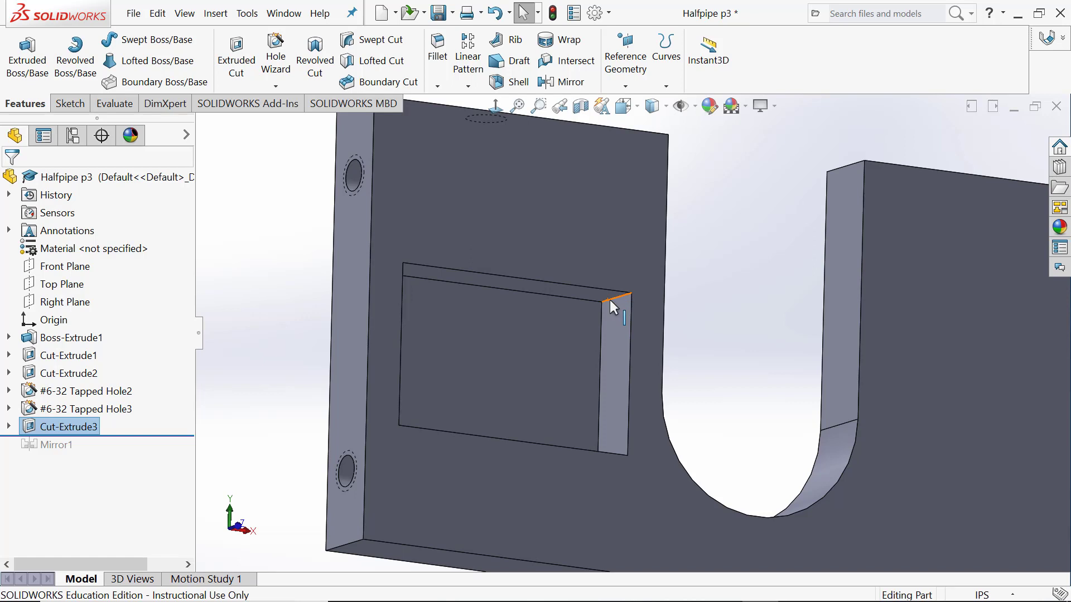
pyautogui.click(9, 426)
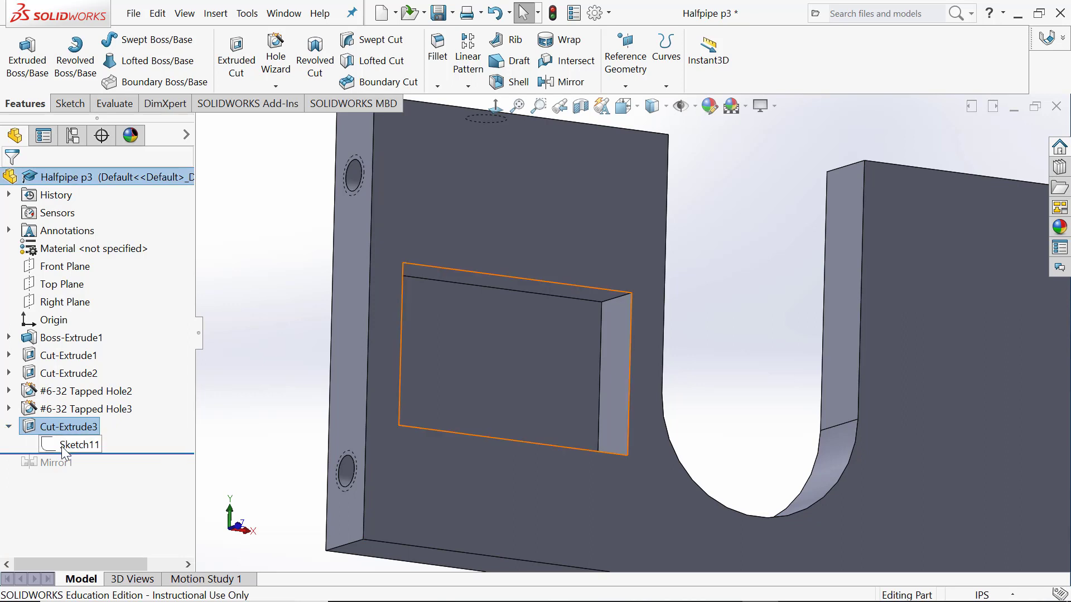
pyautogui.rightClick(68, 450)
pyautogui.click(216, 390)
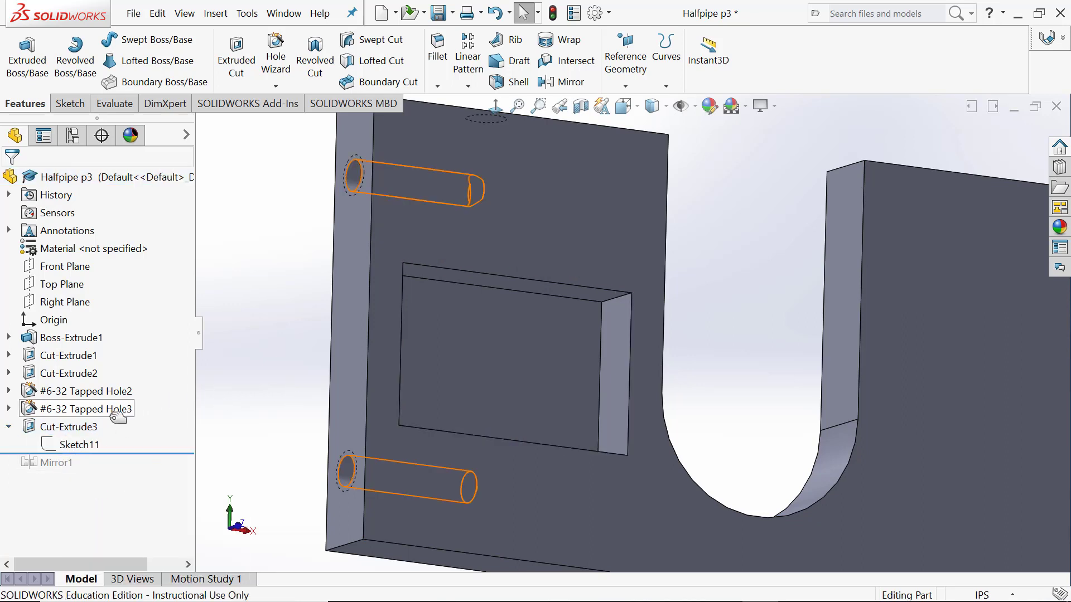
pyautogui.rightClick(81, 444)
pyautogui.click(259, 313)
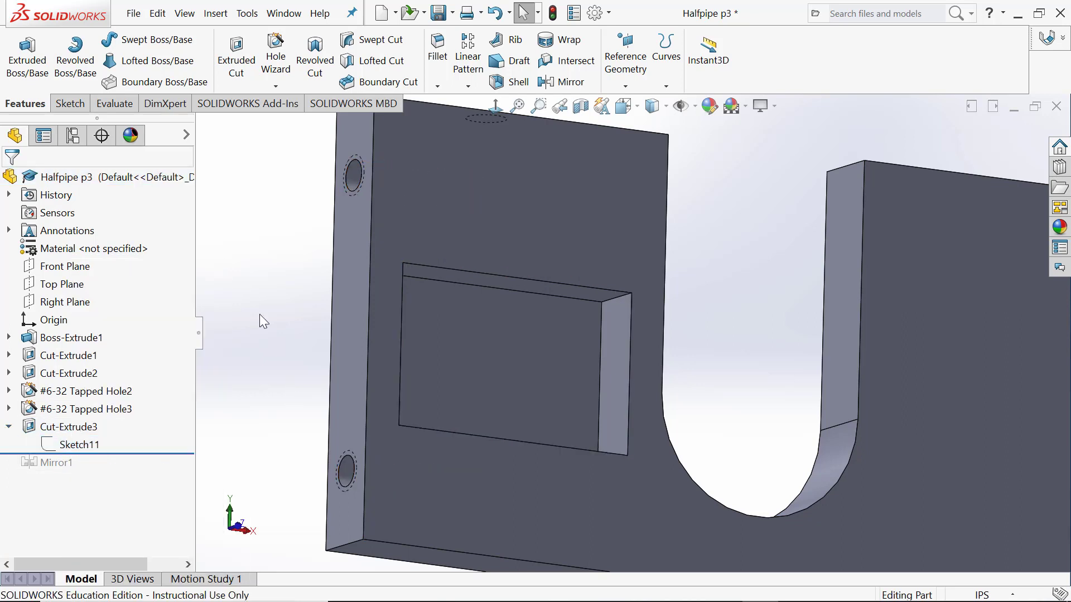
pyautogui.rightClick(72, 444)
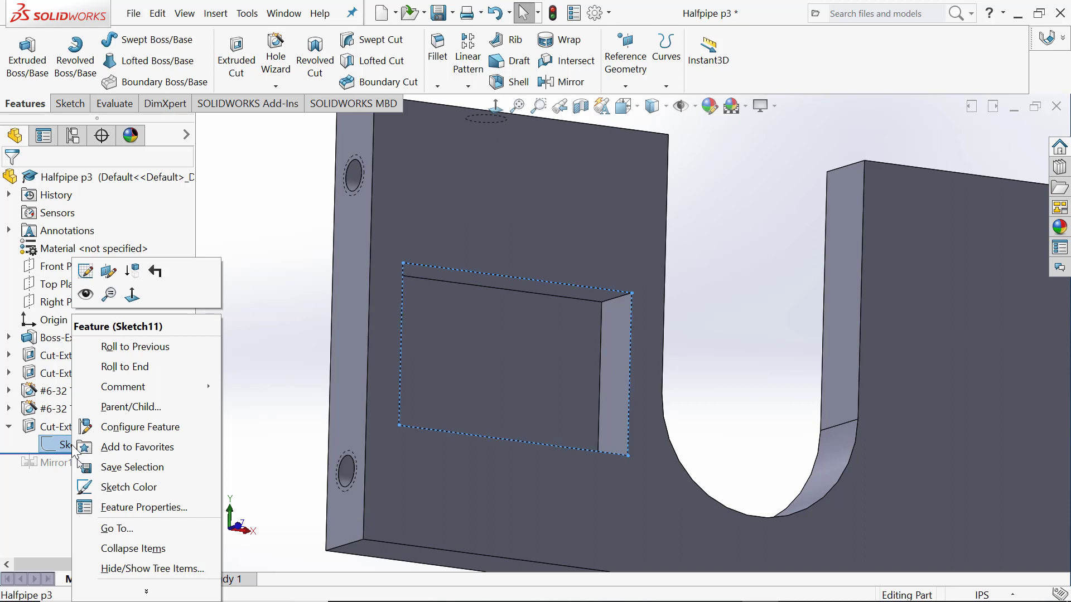
pyautogui.click(108, 272)
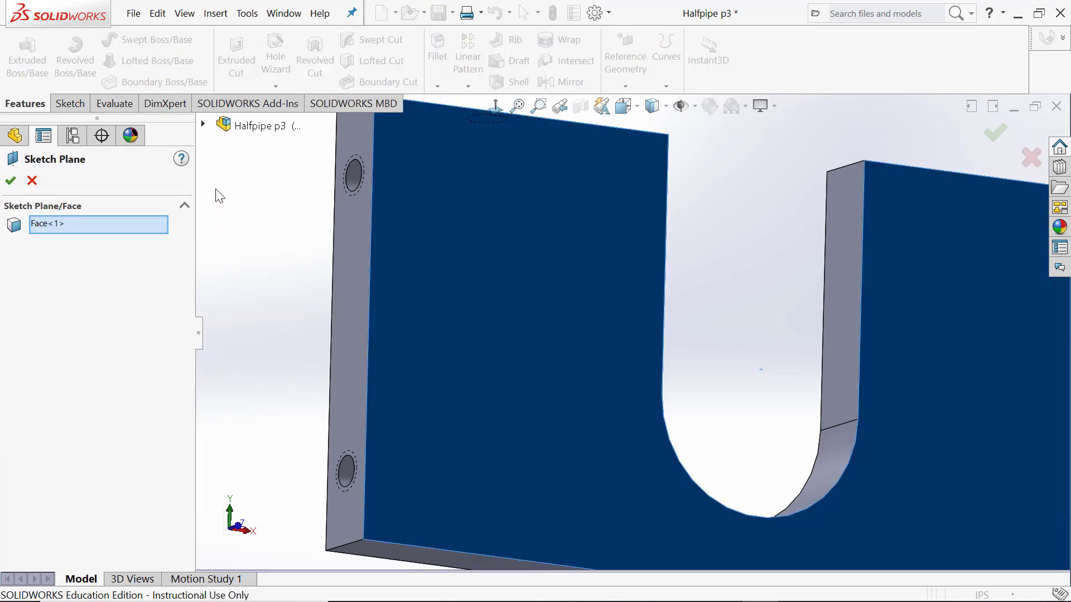
pyautogui.click(203, 123)
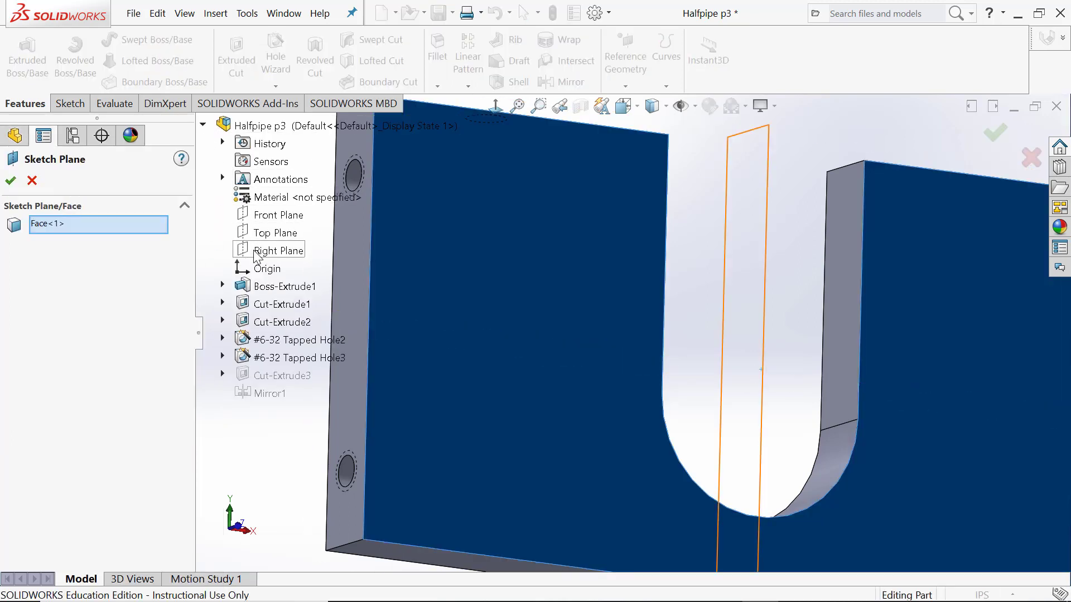
pyautogui.click(262, 220)
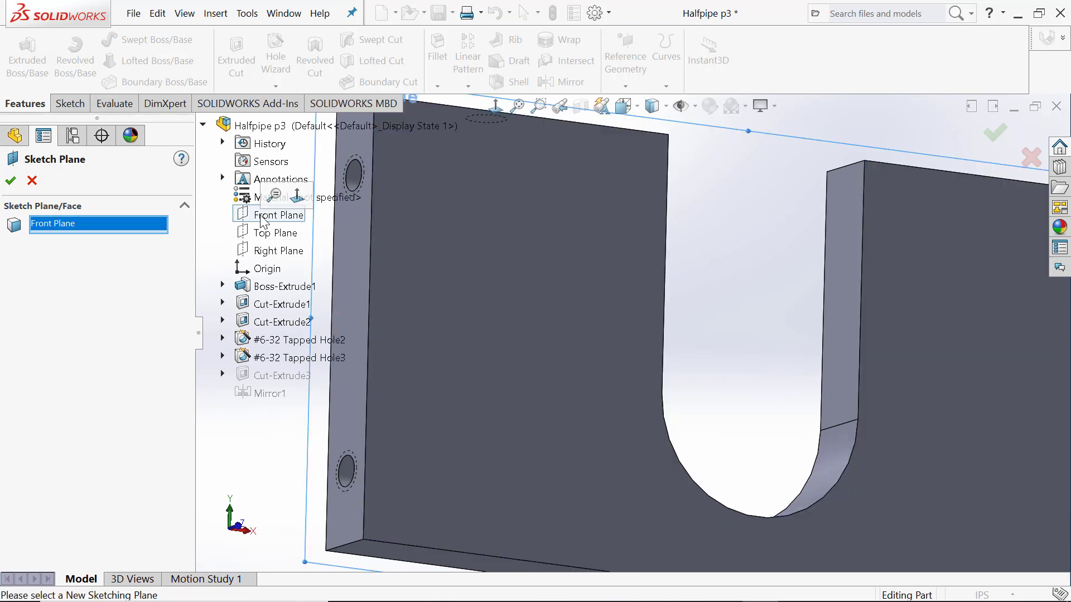
pyautogui.click(10, 180)
# - Check where the Front Plane lies relative to the plate's two large faces
pyautogui.scroll(1, 357, 323)
pyautogui.moveTo(273, 301)
pyautogui.mouseDown(button='middle')
pyautogui.moveTo(303, 321)
pyautogui.moveTo(397, 307)
pyautogui.moveTo(424, 326)
pyautogui.mouseUp(button='middle')
pyautogui.click(397, 306)
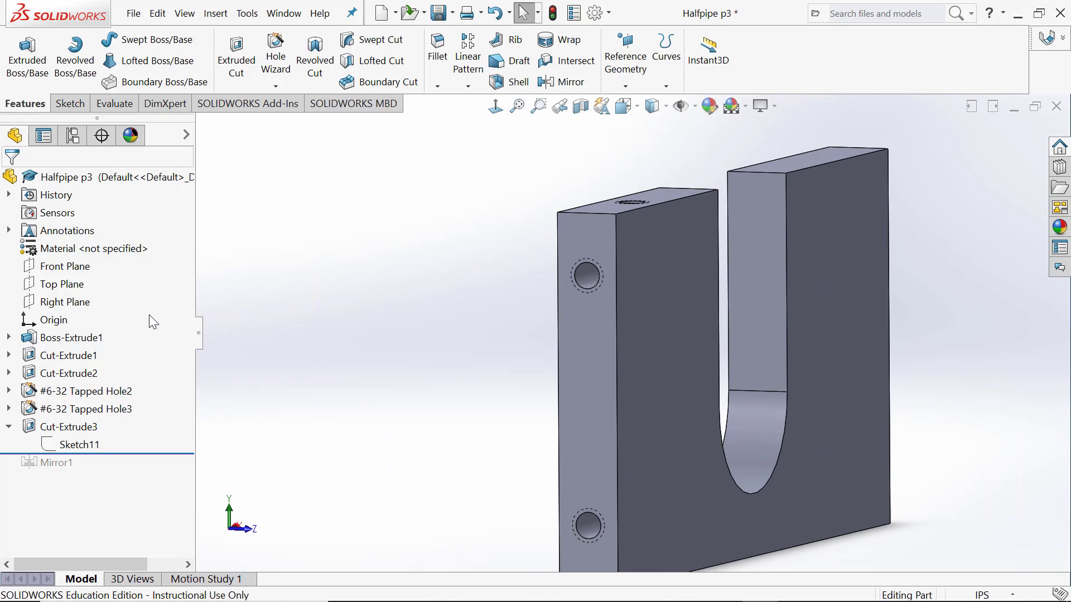
pyautogui.click(67, 267)
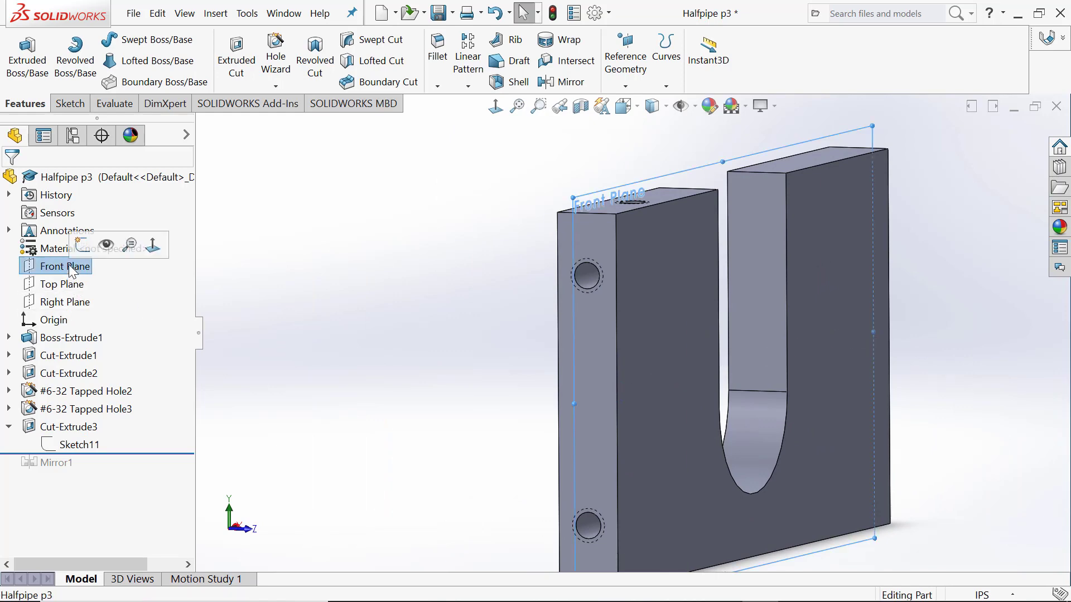
pyautogui.moveTo(506, 313); pyautogui.dragTo(469, 286, button='middle')
pyautogui.press('Escape')
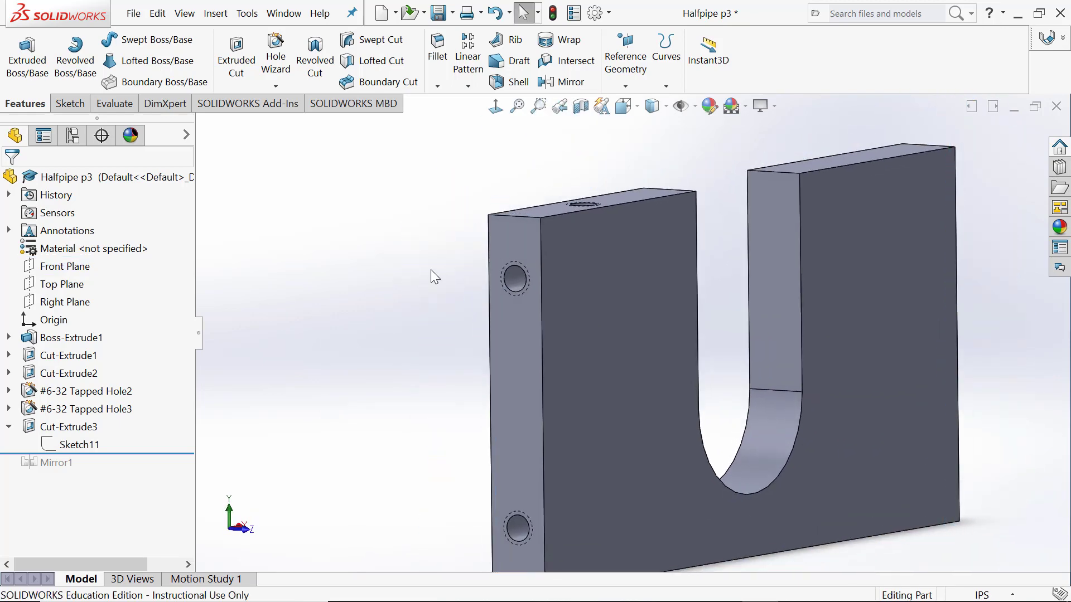
# - Examine the pocket's depth between the plate's two large faces with hidden lines visible, and restore the shaded-with-edges display
pyautogui.click(667, 108)
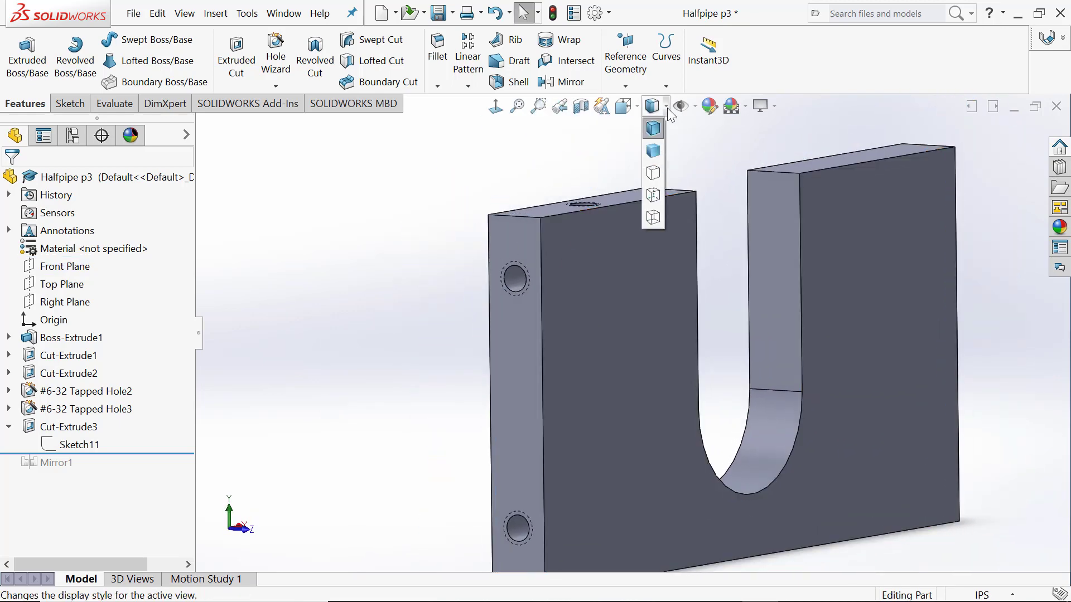
pyautogui.click(653, 195)
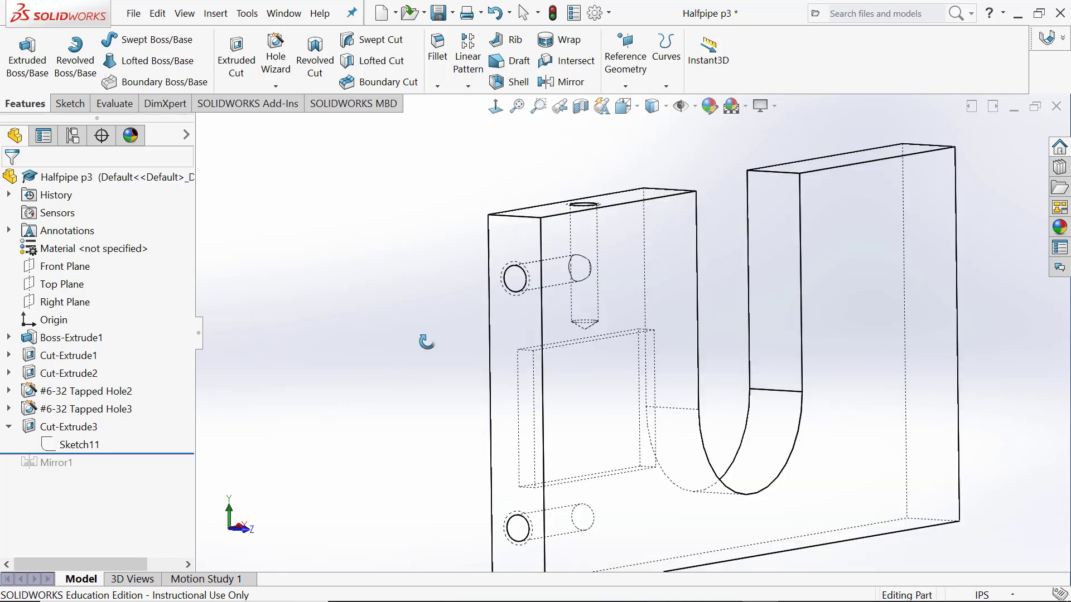
pyautogui.moveTo(426, 342); pyautogui.dragTo(461, 306, button='middle')
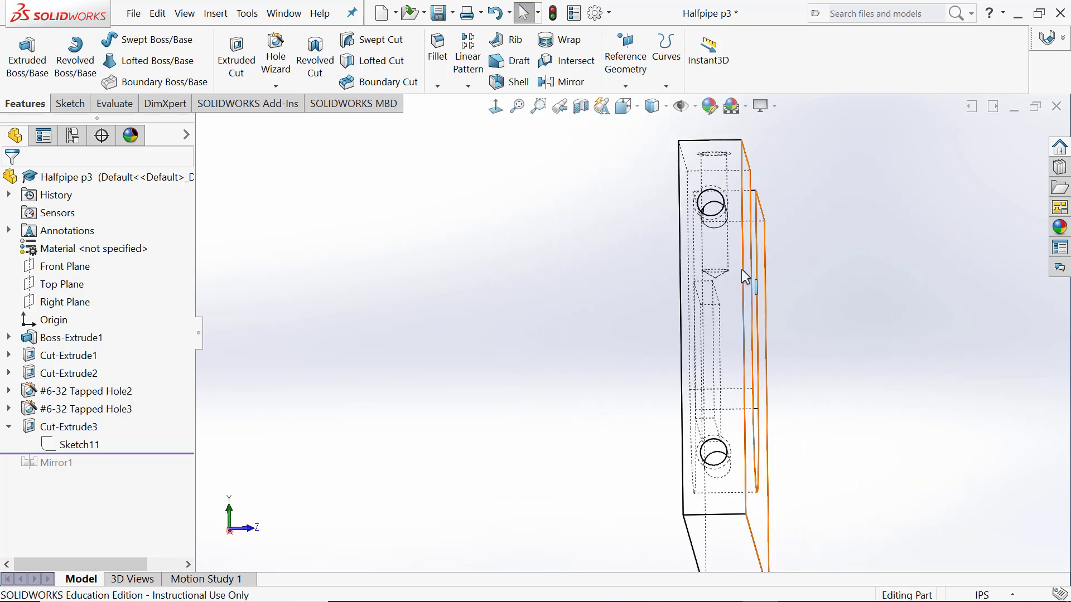
pyautogui.moveTo(636, 329); pyautogui.dragTo(642, 337, button='middle')
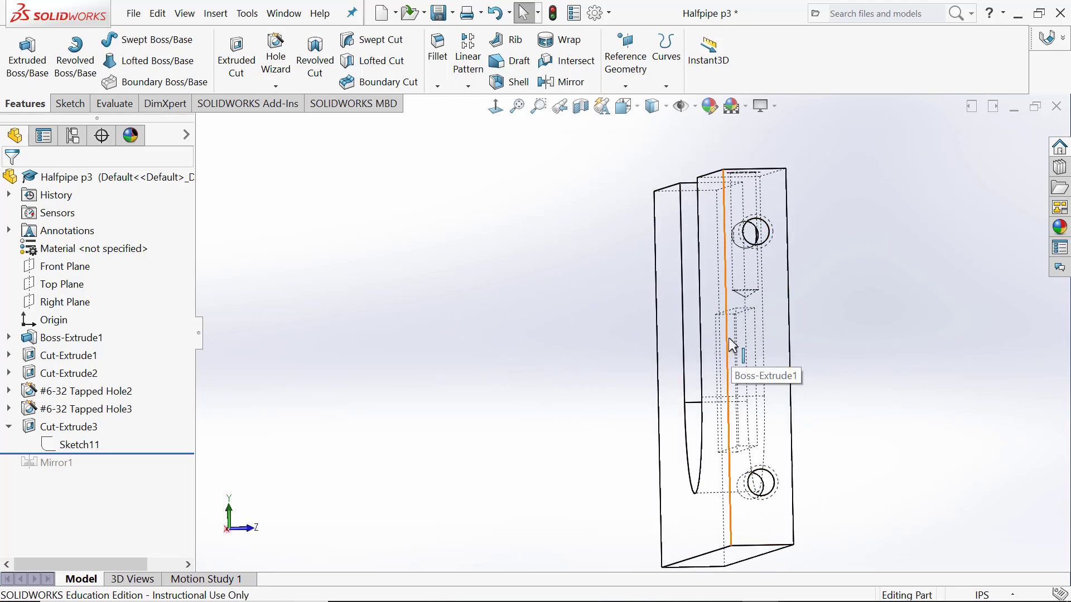
pyautogui.moveTo(641, 320); pyautogui.dragTo(578, 319, button='middle')
pyautogui.moveTo(352, 404); pyautogui.dragTo(419, 393, button='middle')
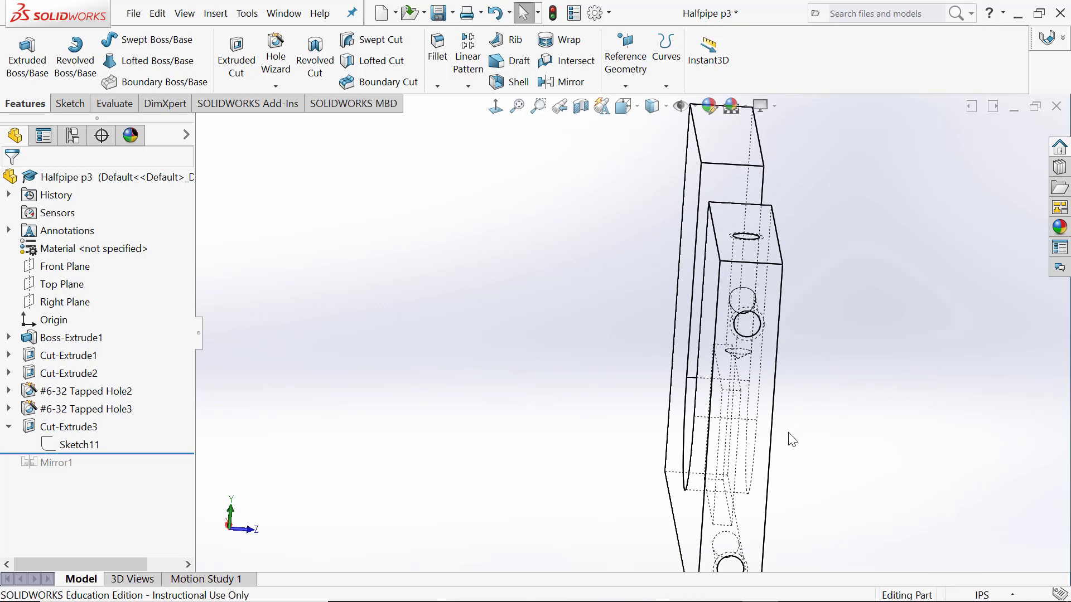
pyautogui.moveTo(549, 475); pyautogui.dragTo(464, 320, button='middle')
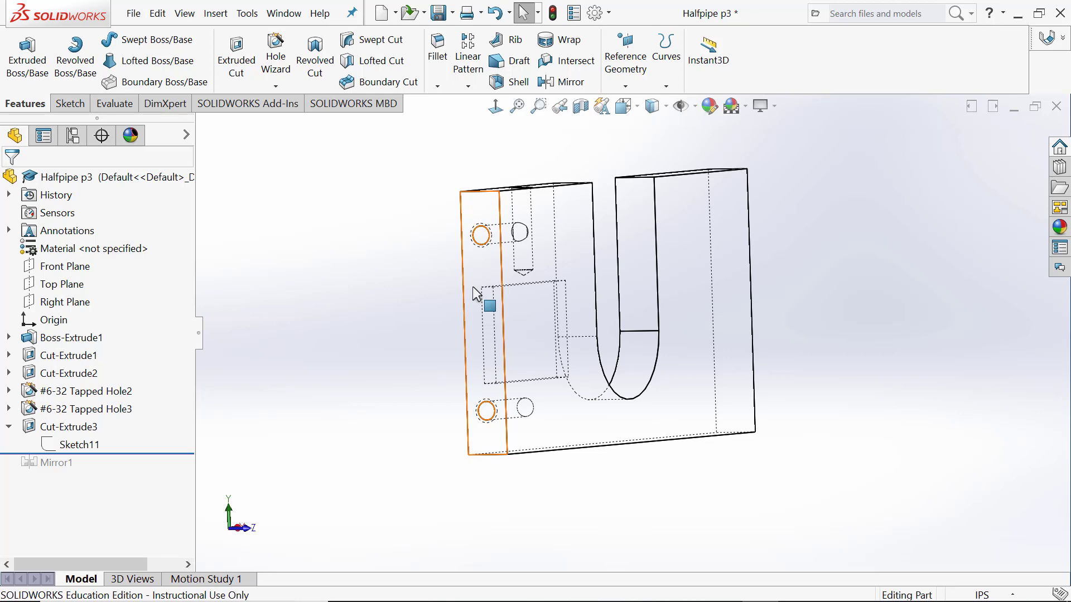
pyautogui.click(656, 106)
pyautogui.click(654, 128)
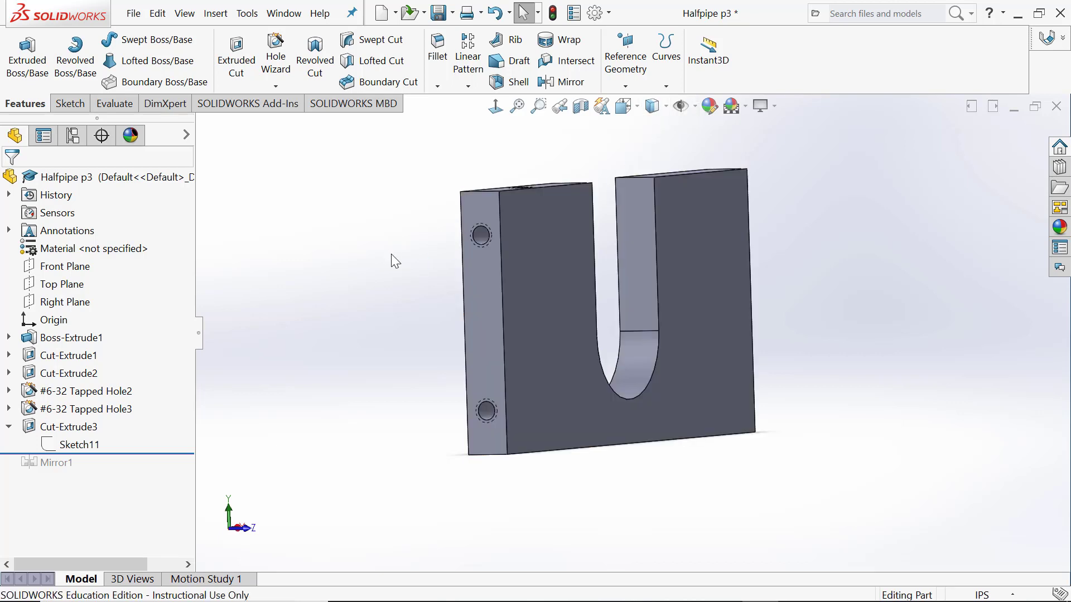
# - Edit the pocket cut to add a second direction with the Through All end condition, and inspect the pocket
pyautogui.rightClick(42, 430)
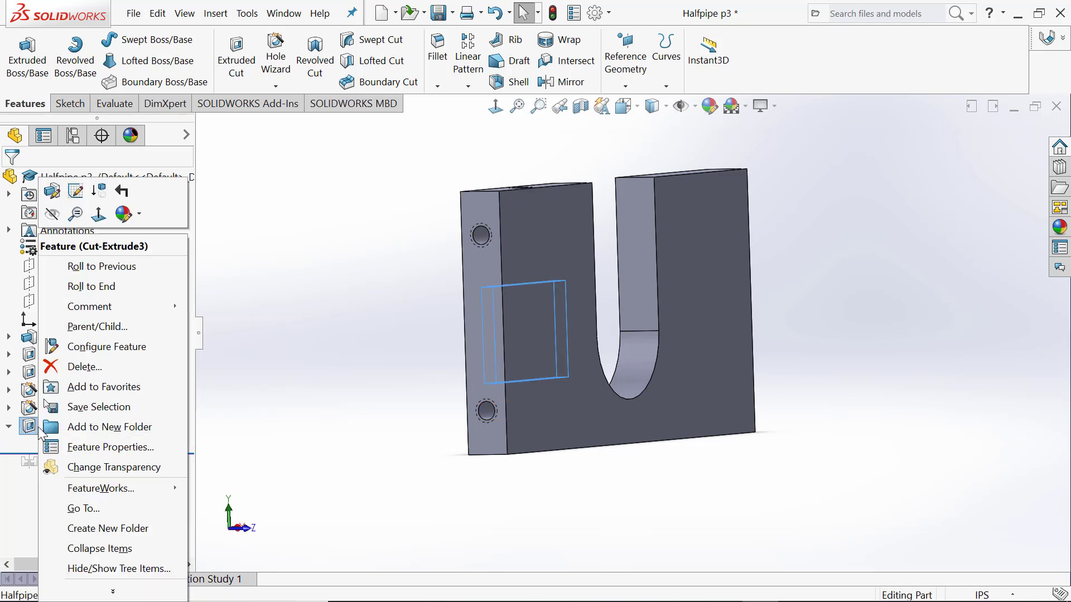
pyautogui.click(57, 194)
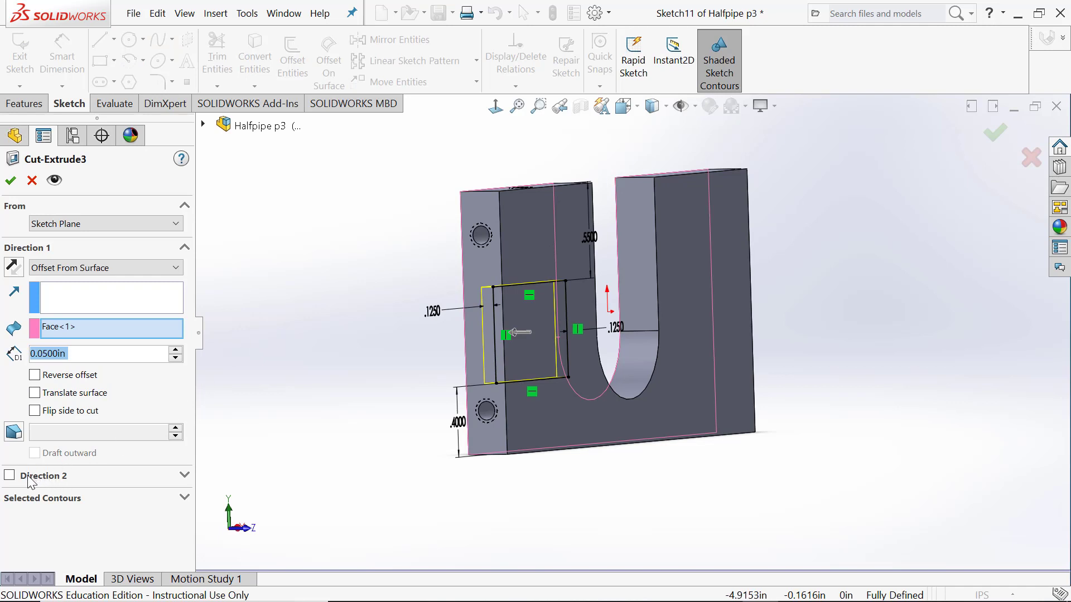
pyautogui.click(10, 475)
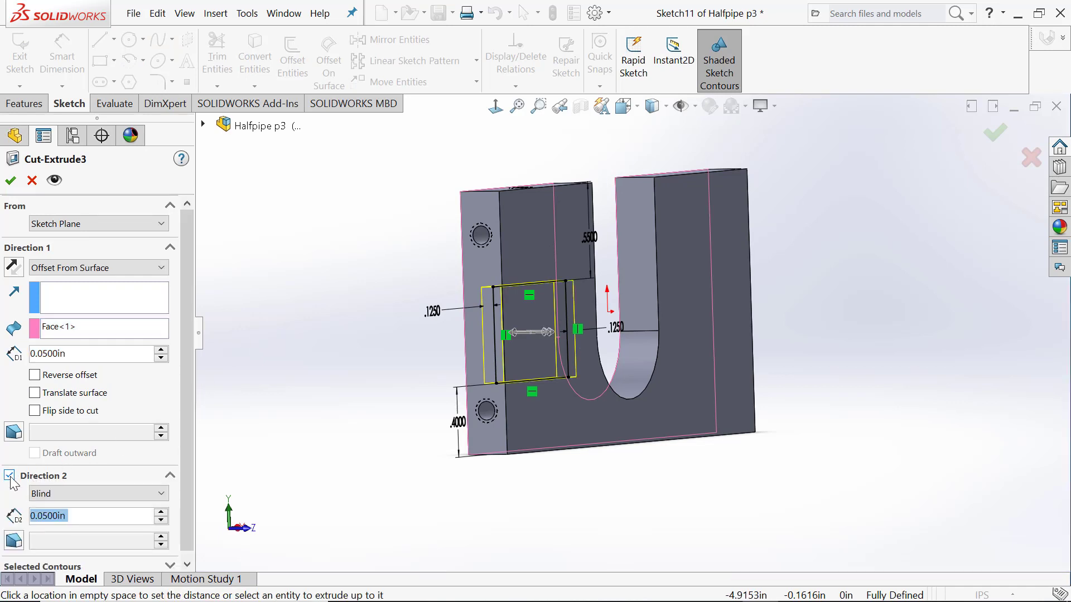
pyautogui.click(87, 492)
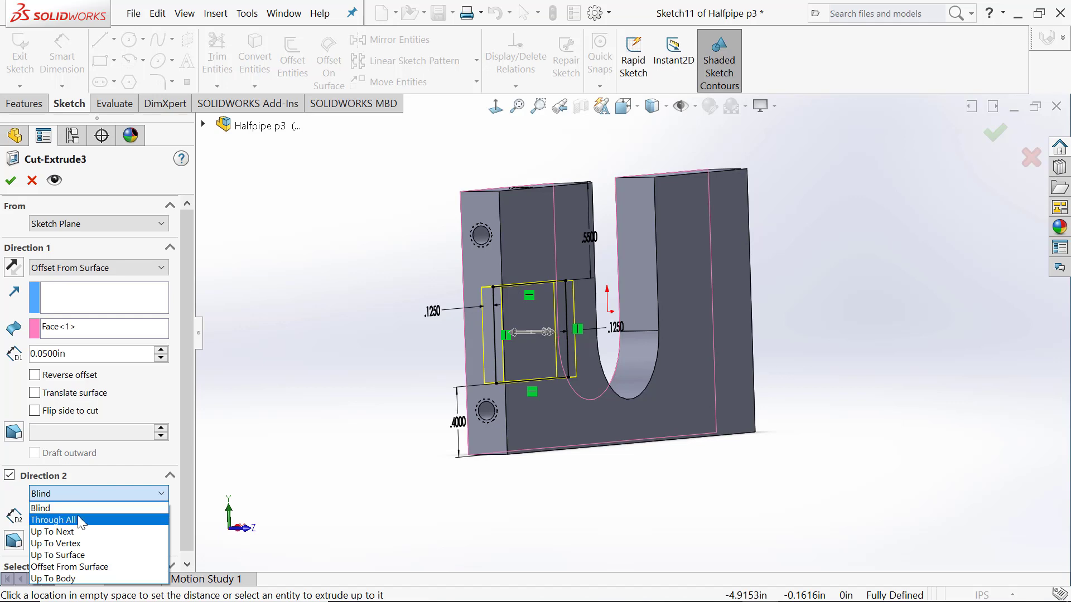
pyautogui.click(81, 516)
pyautogui.click(10, 180)
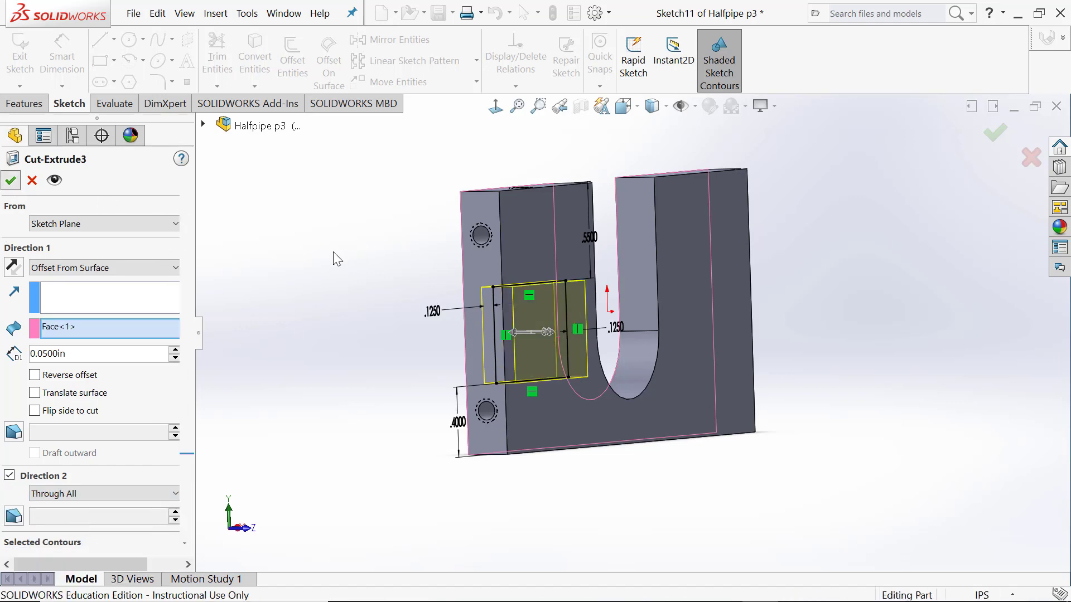
pyautogui.moveTo(343, 268); pyautogui.dragTo(476, 293, button='middle')
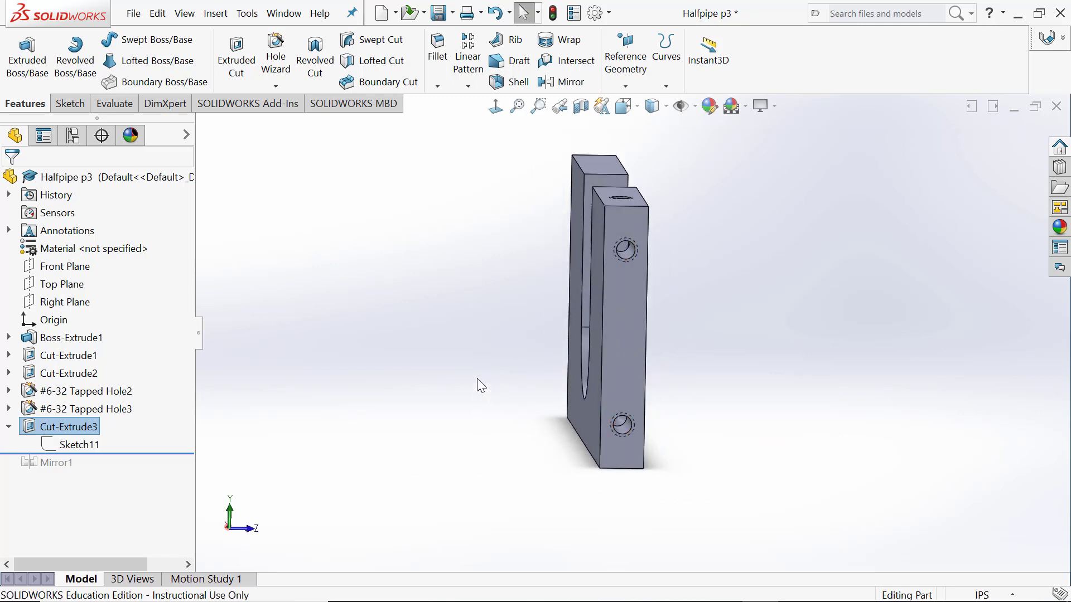
pyautogui.moveTo(478, 382); pyautogui.dragTo(429, 385, button='middle')
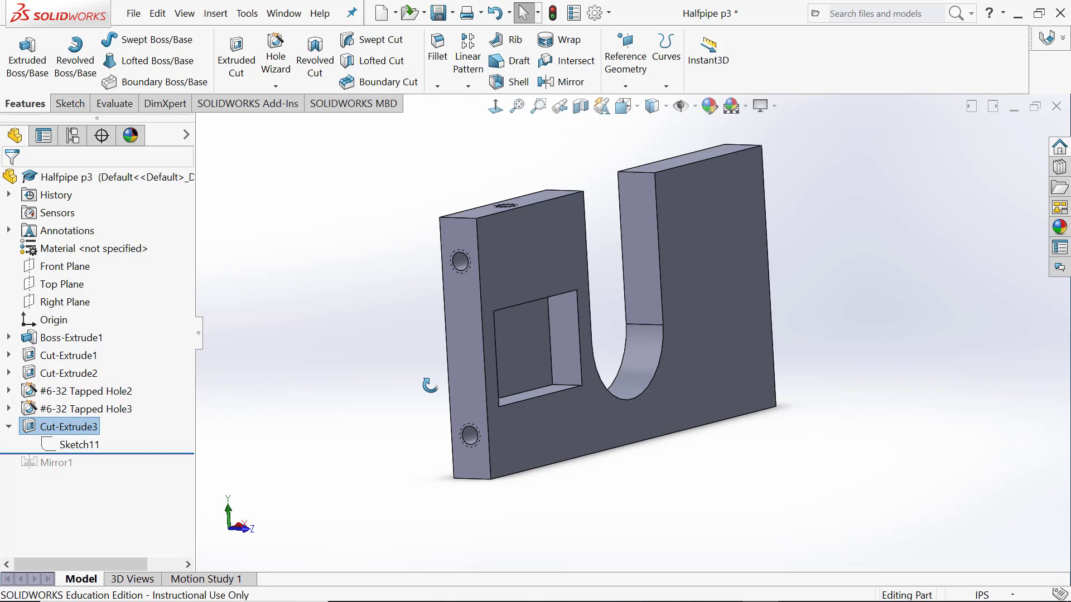
# - Remove the second direction from the pocket cut
pyautogui.rightClick(55, 428)
pyautogui.click(68, 192)
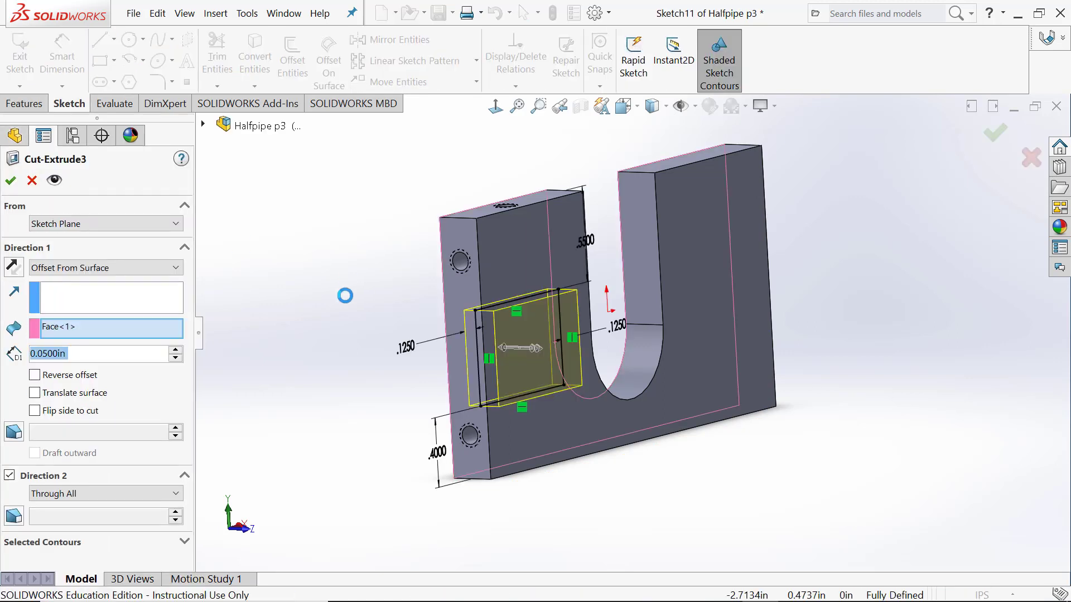
pyautogui.click(10, 477)
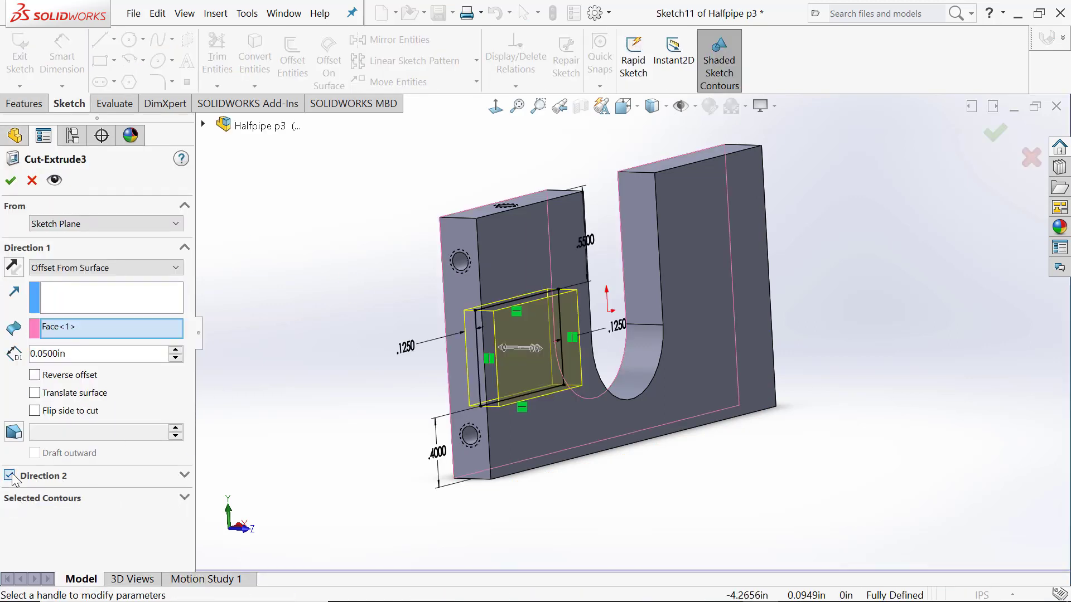
pyautogui.click(10, 180)
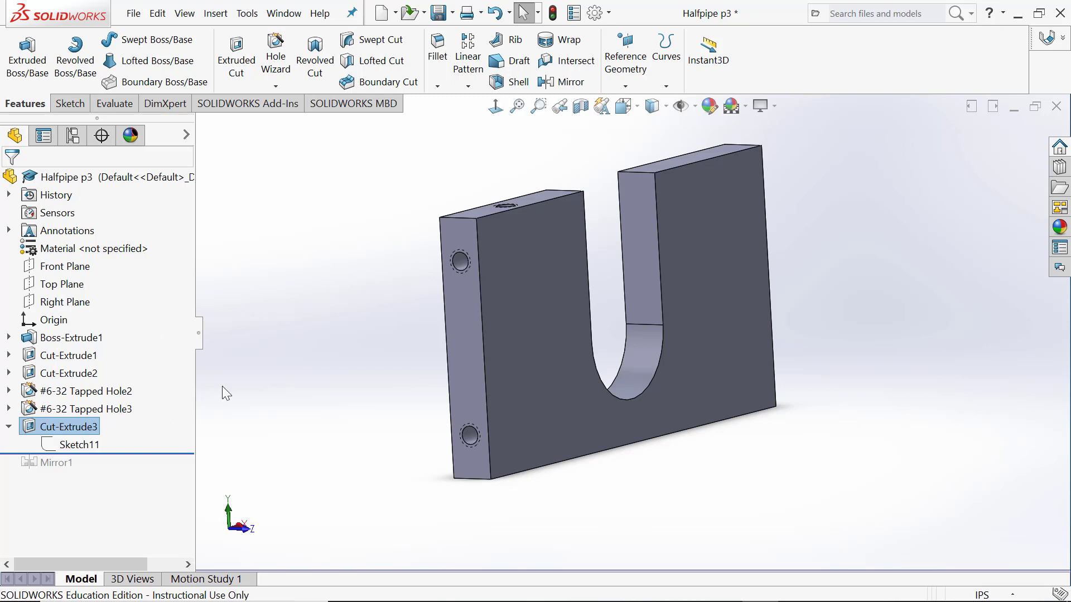
# - Change the sketch plane of the pocket's rectangle sketch from the Front Plane to the plate's large face opposite the offset reference
pyautogui.rightClick(87, 448)
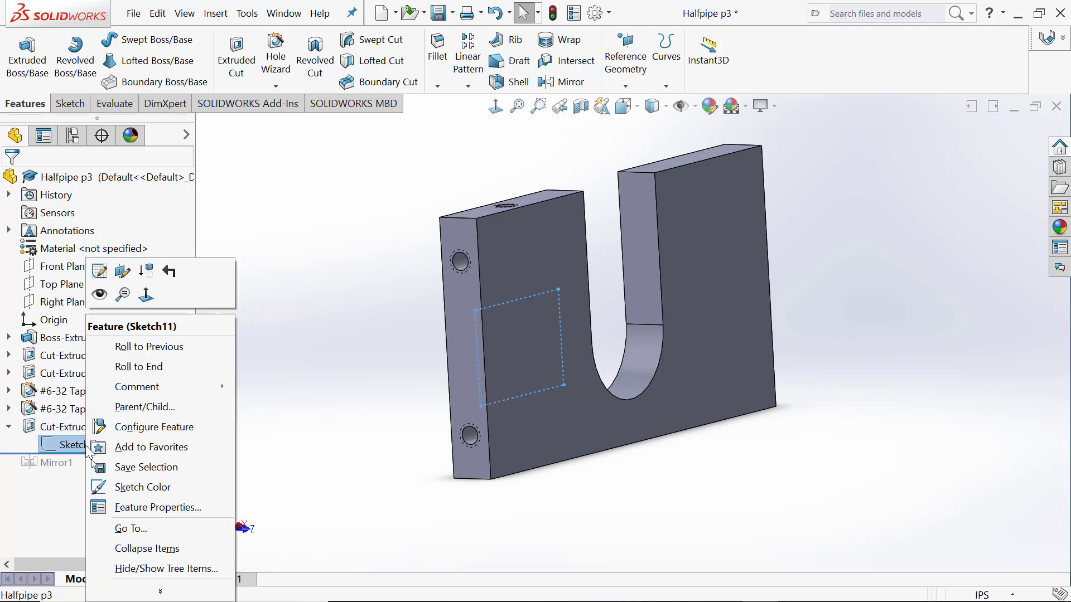
pyautogui.click(122, 275)
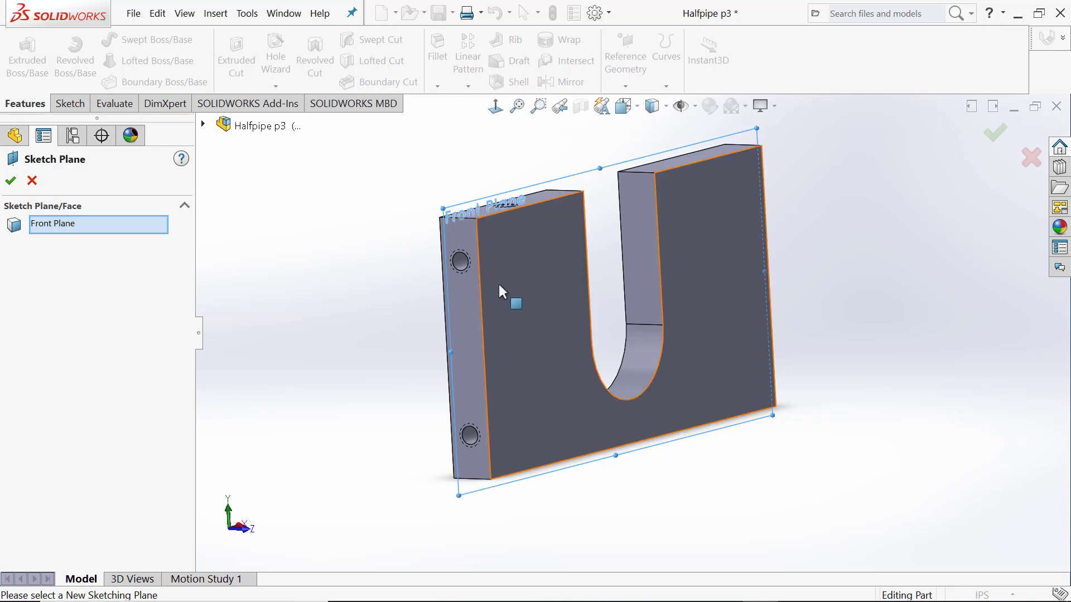
pyautogui.click(545, 247)
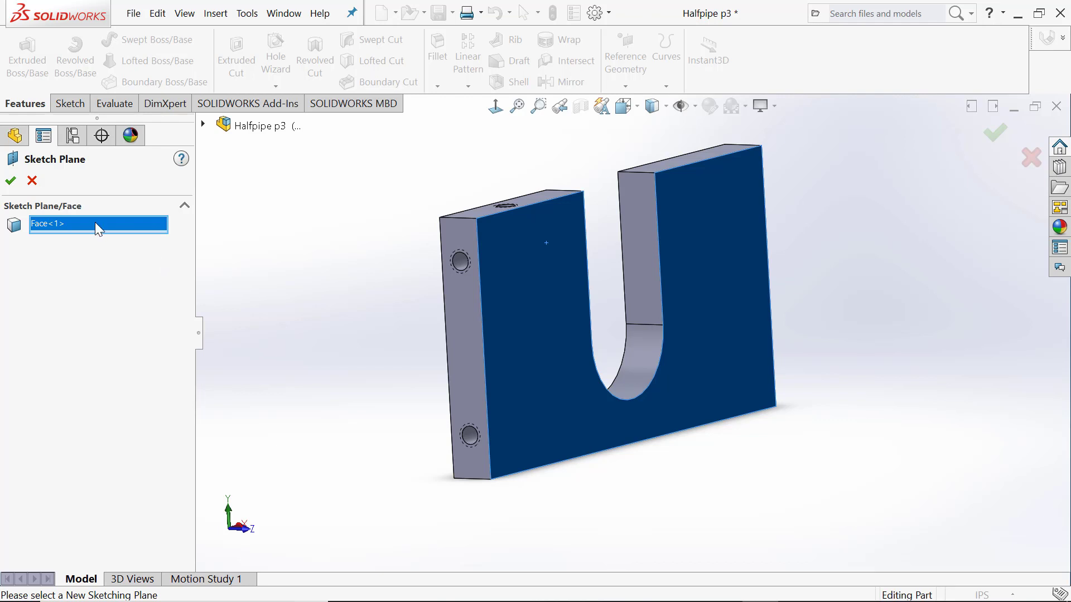
pyautogui.click(12, 184)
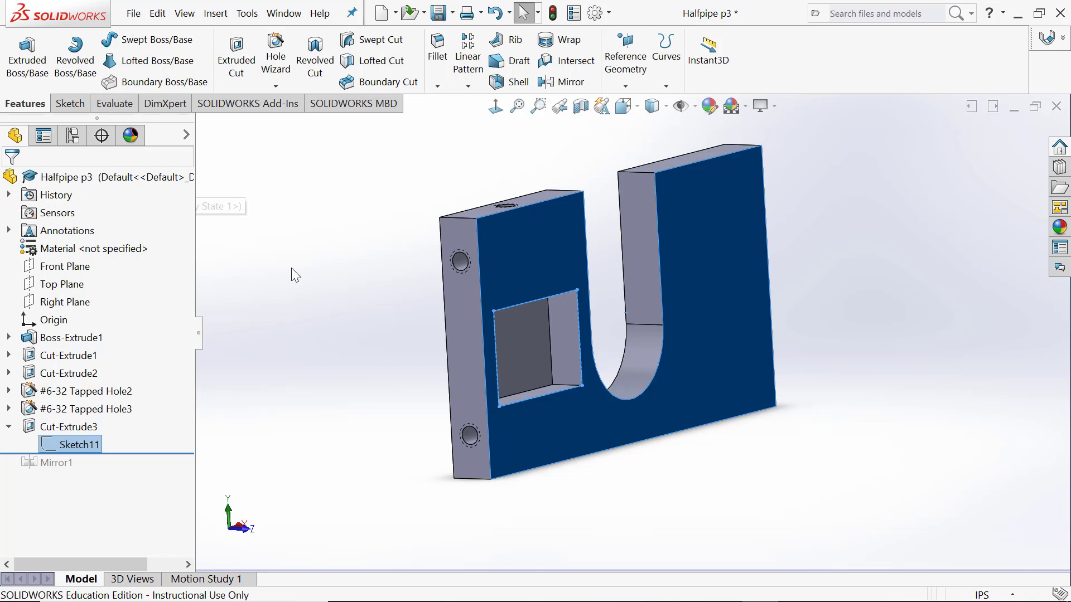
pyautogui.click(366, 251)
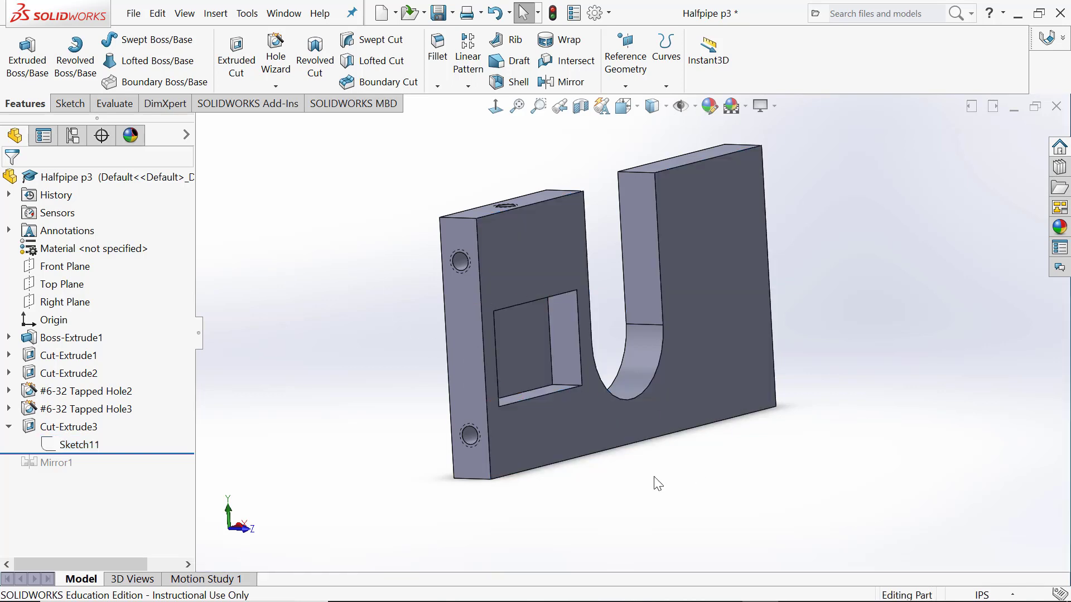
# - Check the plate's thickness along its short upper edge and inspect the pocket's inner corners
pyautogui.moveTo(657, 483); pyautogui.dragTo(625, 394, button='middle')
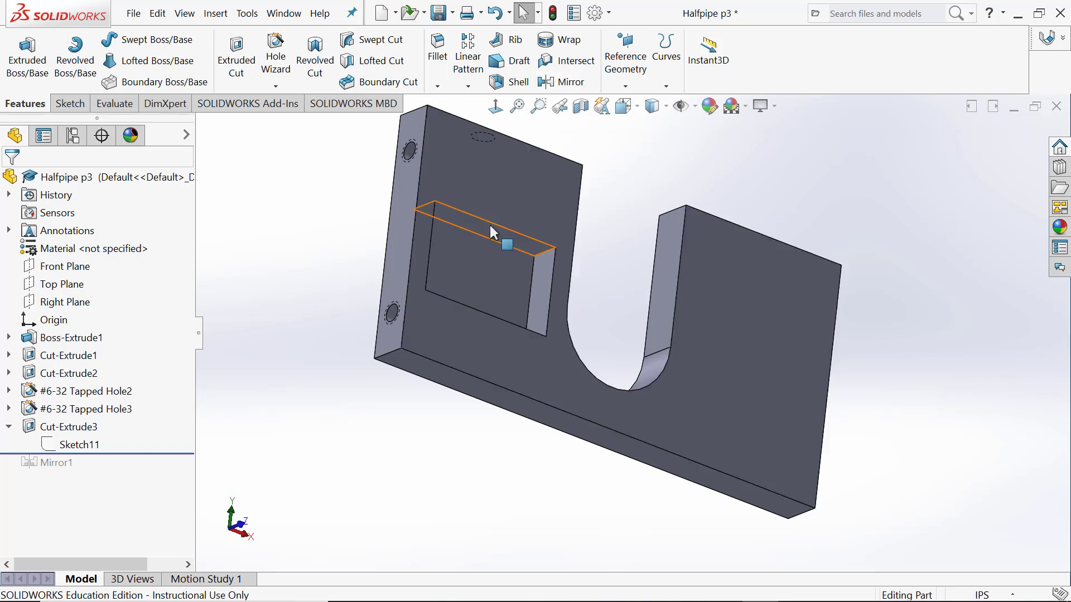
pyautogui.moveTo(419, 119); pyautogui.dragTo(446, 170, button='middle')
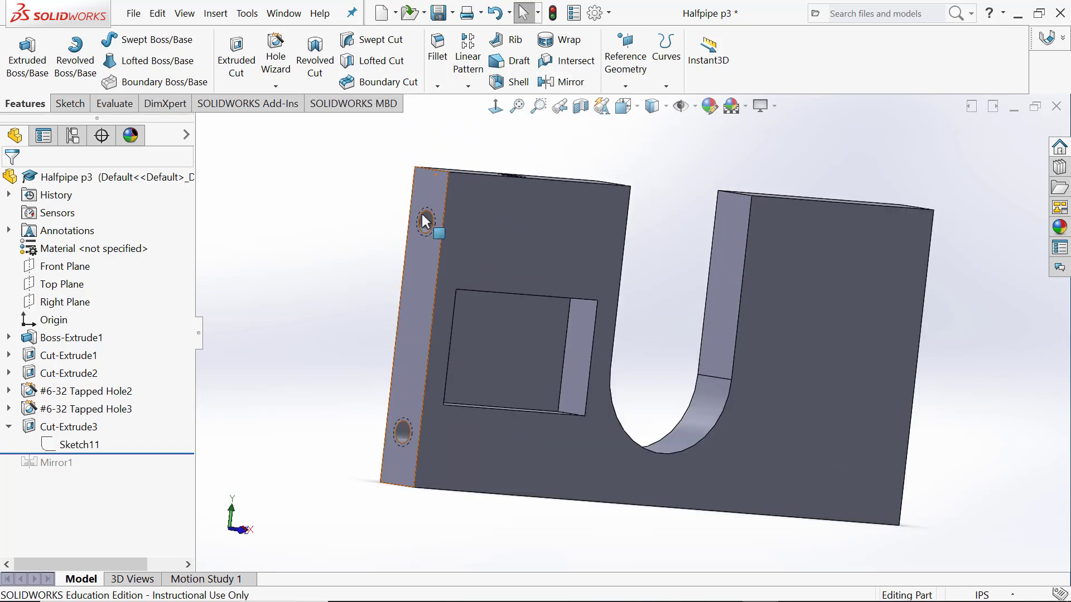
pyautogui.click(440, 179)
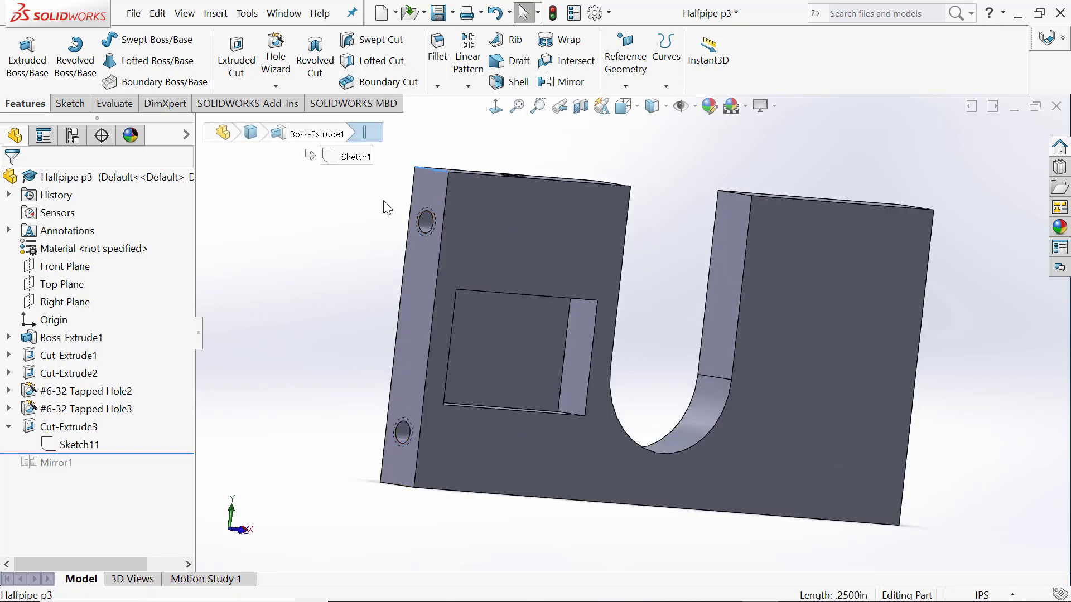
pyautogui.moveTo(383, 203); pyautogui.dragTo(405, 257, button='middle')
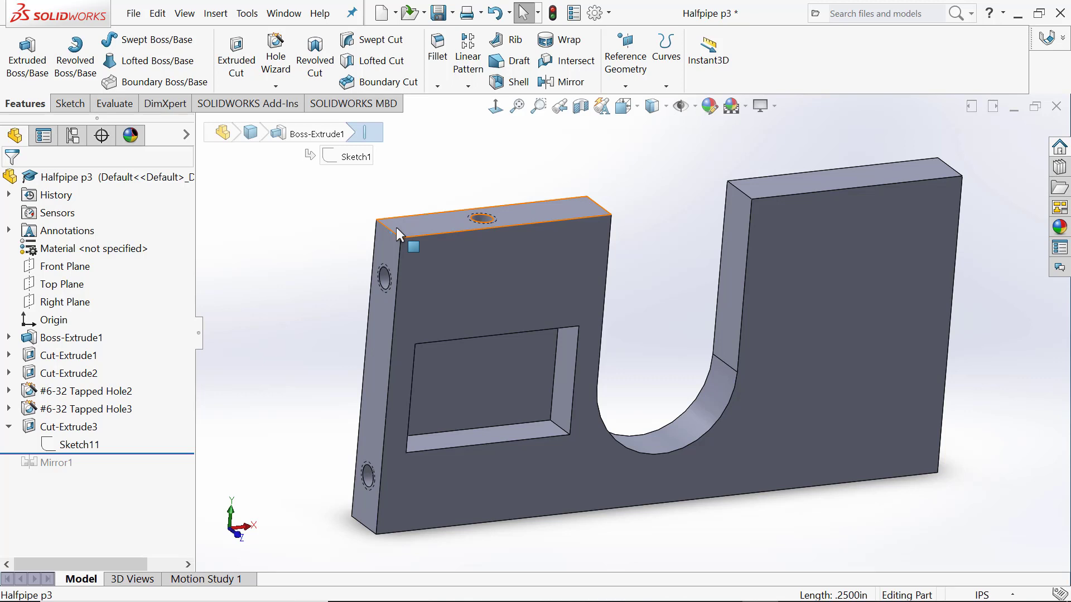
pyautogui.moveTo(319, 376); pyautogui.dragTo(533, 242, button='middle')
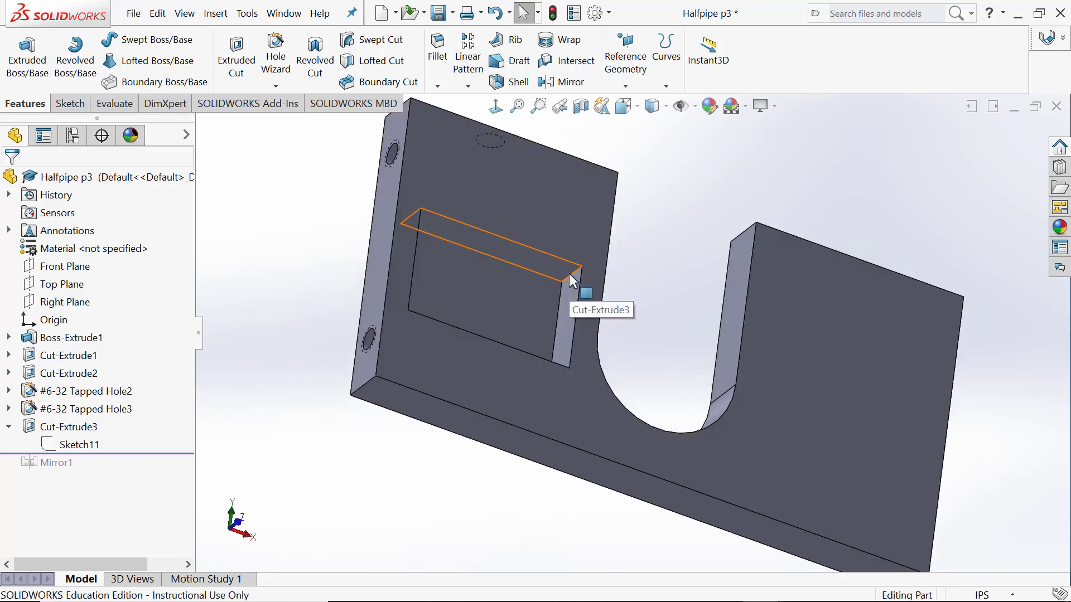
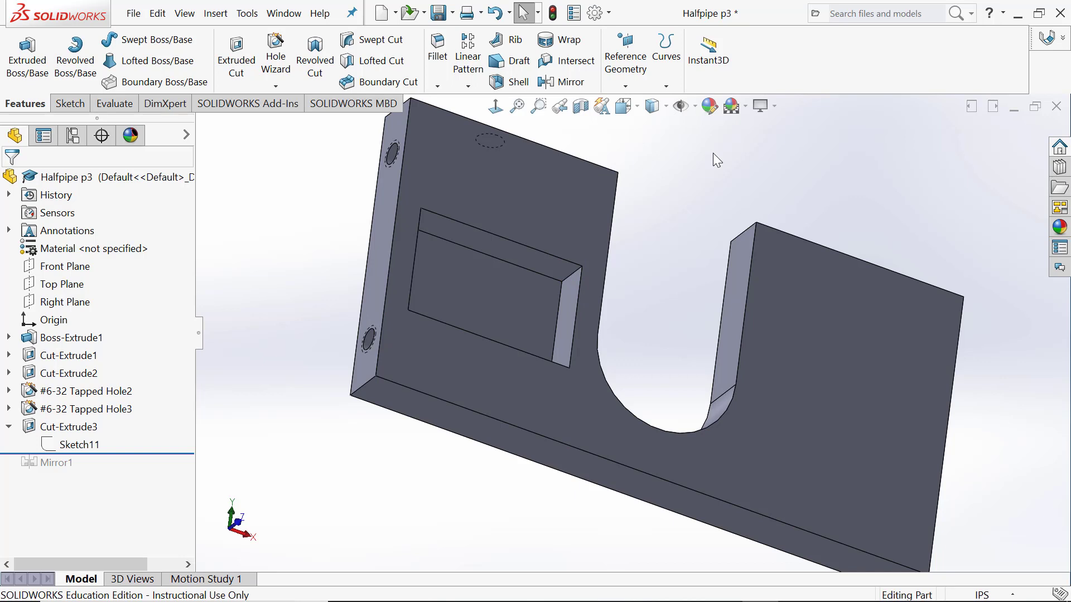
# - Set up a fillet with a 0.125 in radius on the pocket's upper inner corner edge nearest the U-shaped slot
pyautogui.click(438, 53)
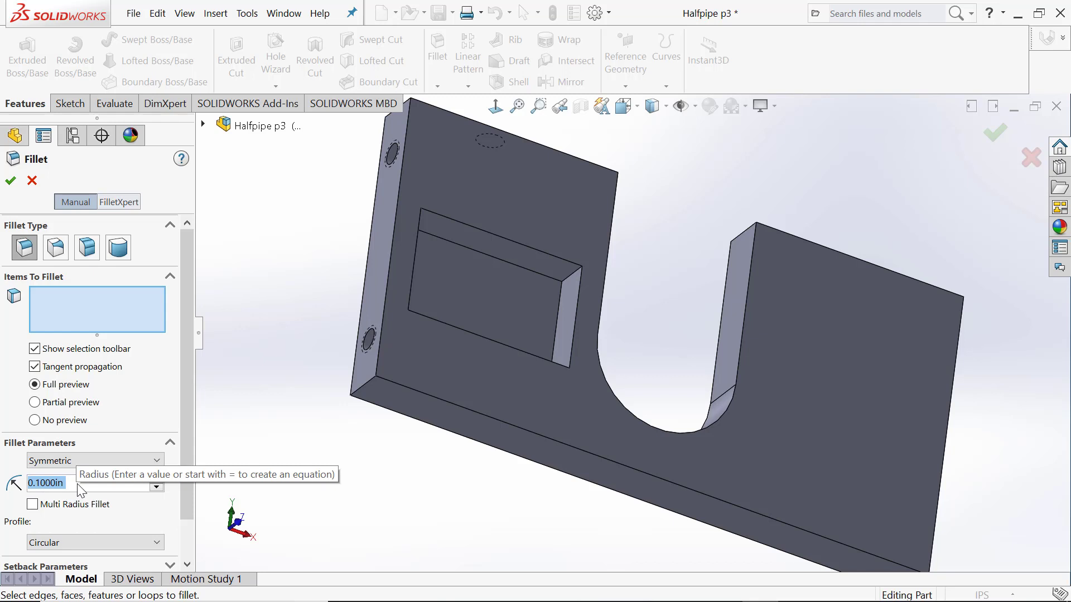
pyautogui.write('.125')
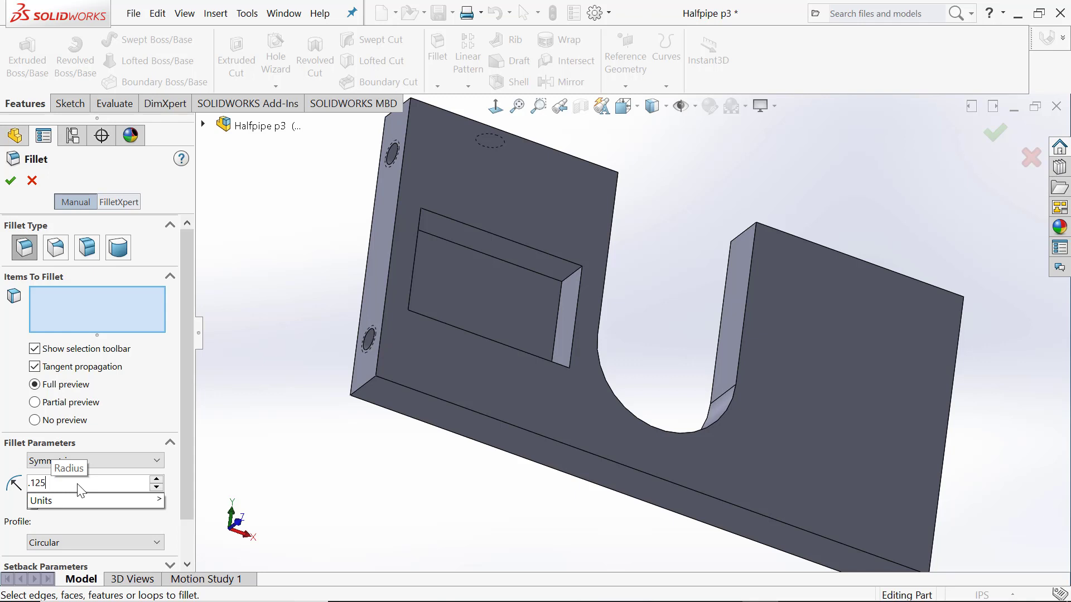
pyautogui.click(66, 313)
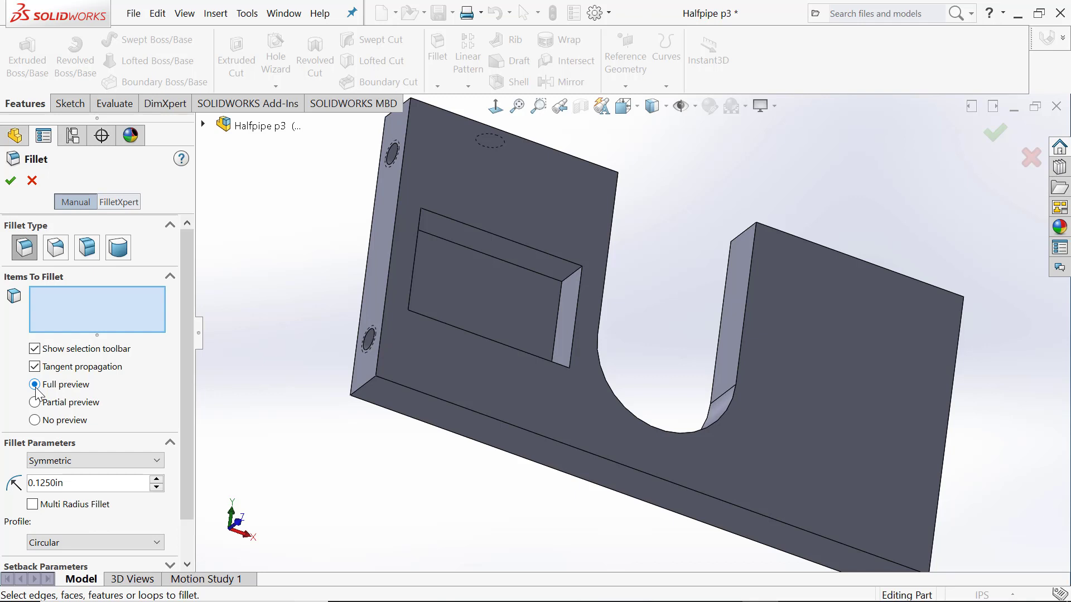
pyautogui.click(572, 273)
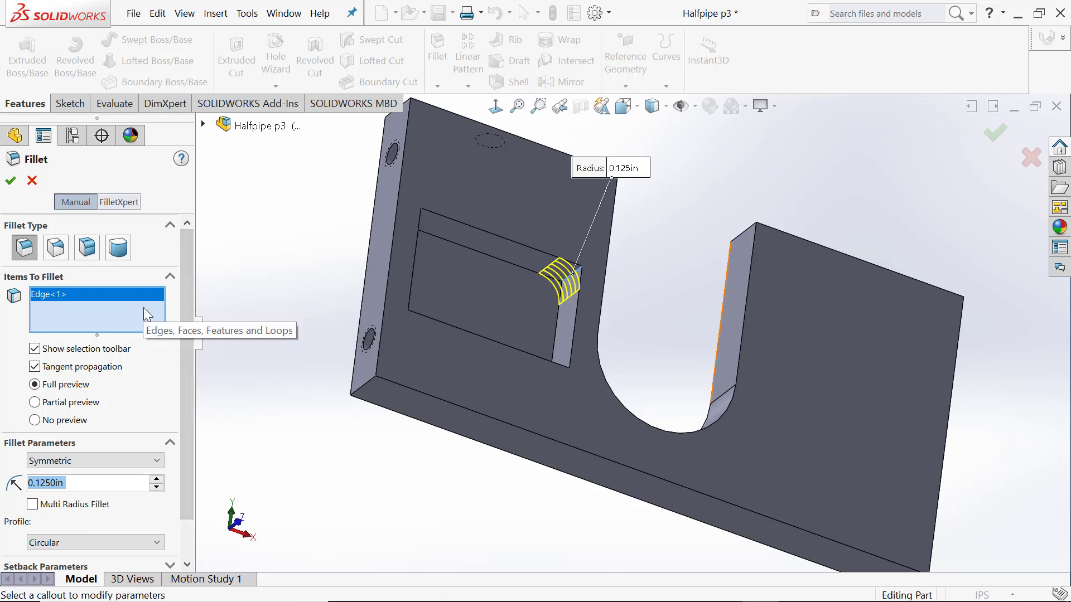
# - Try adding the pocket's upper wall face to the fillet selection, and remove that face again
pyautogui.click(490, 242)
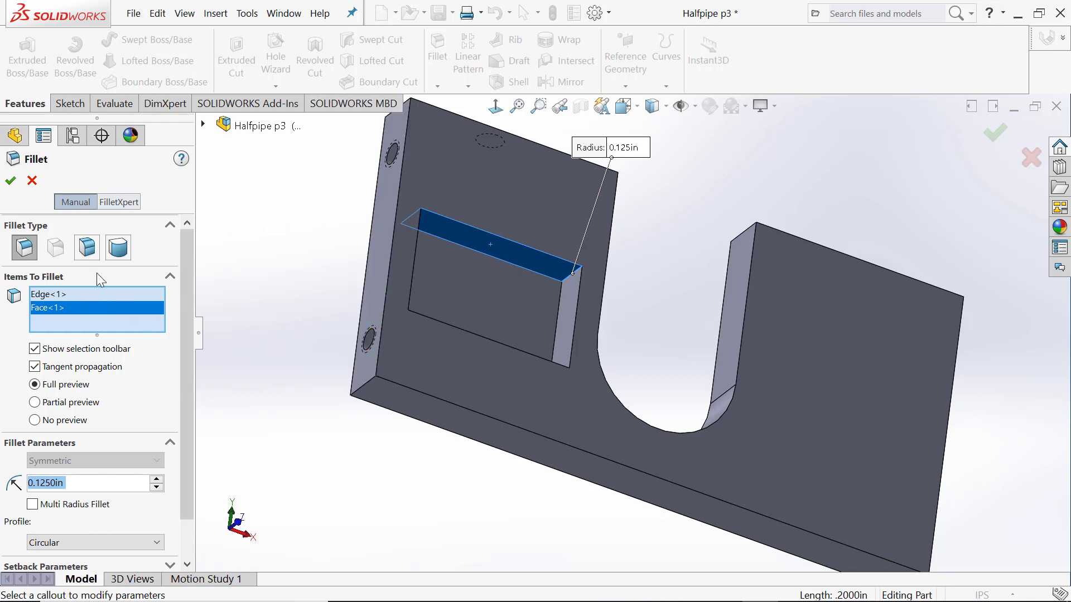
pyautogui.rightClick(89, 309)
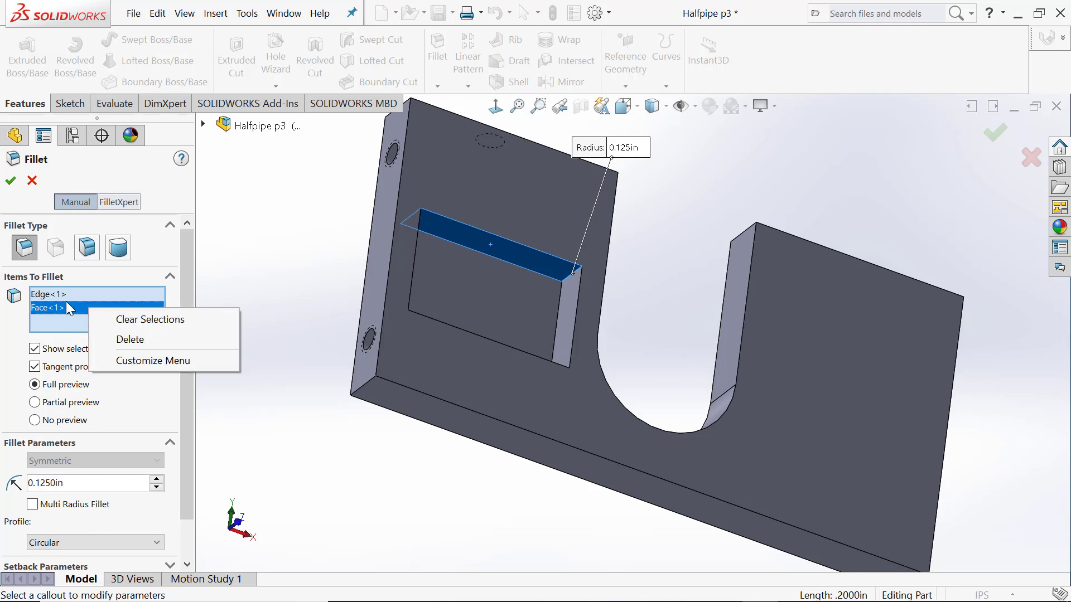
pyautogui.click(134, 339)
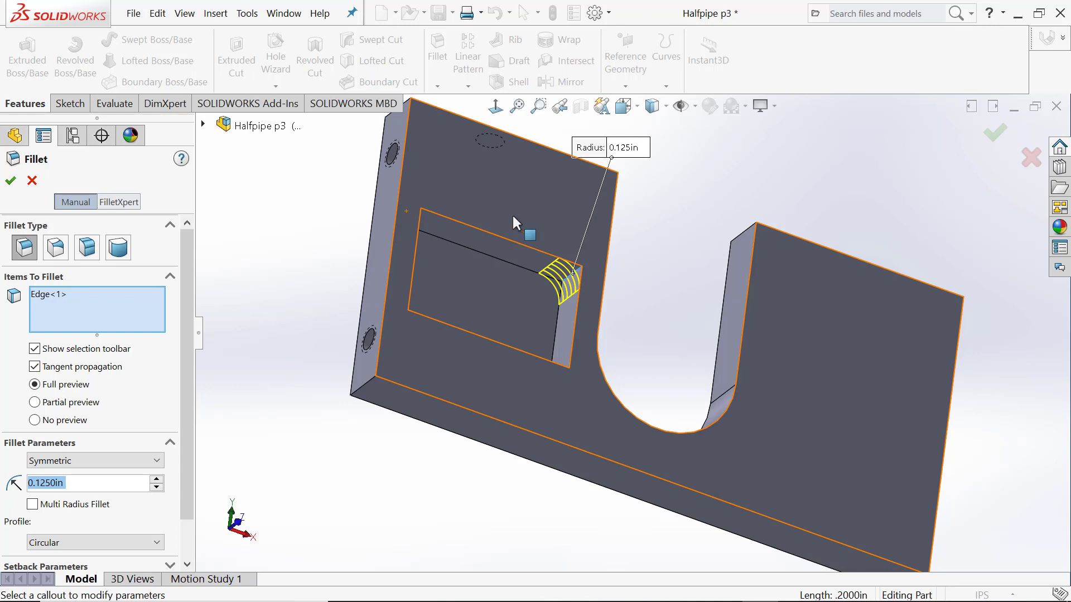
# - Try adding the plate's large pocketed face to the fillet selection, and remove that face again
pyautogui.click(520, 196)
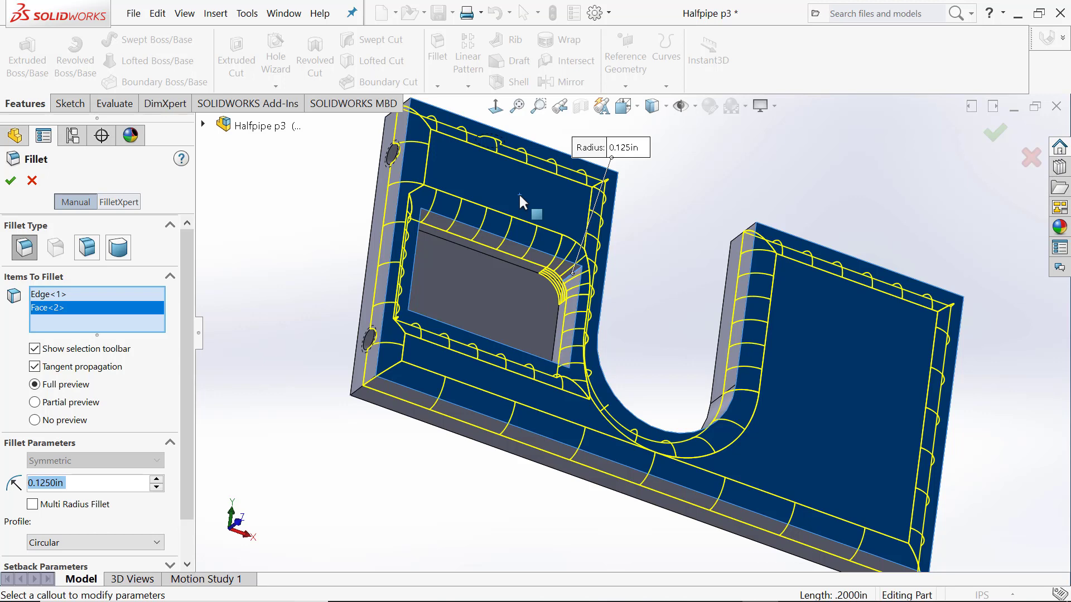
pyautogui.rightClick(86, 309)
pyautogui.click(122, 341)
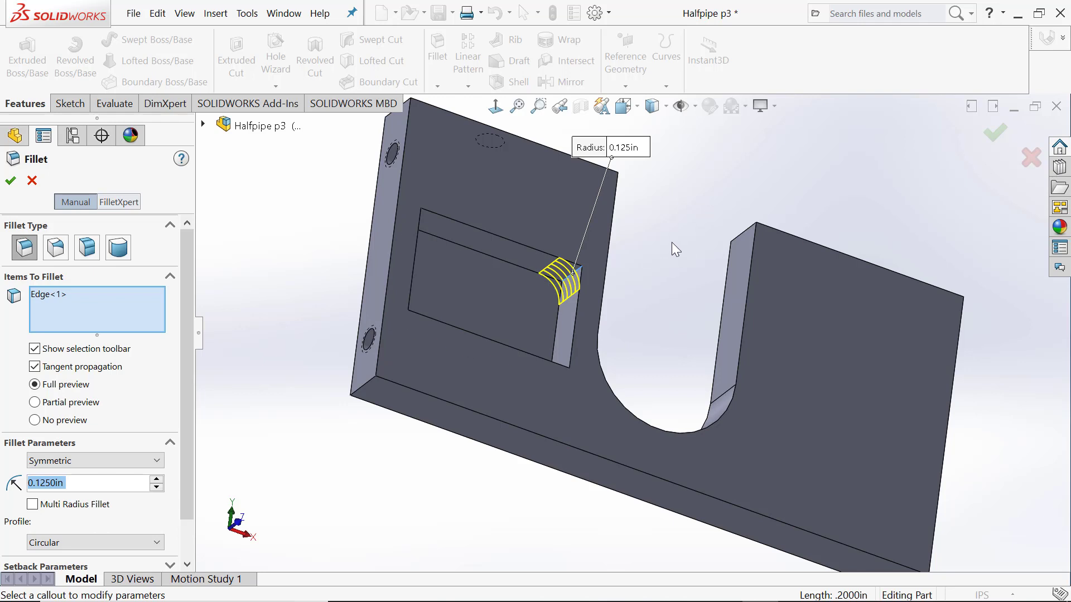
# - Add the pocket's three remaining inner corner edges to the fillet selection and apply the 0.125 in radius fillet
pyautogui.moveTo(672, 242); pyautogui.dragTo(667, 406, button='middle')
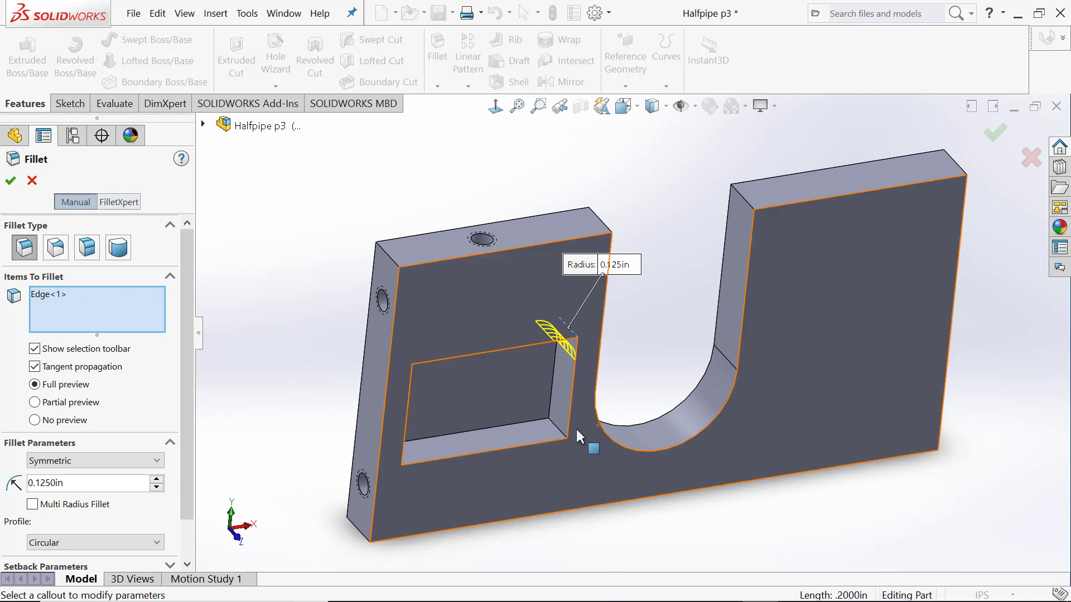
pyautogui.click(559, 432)
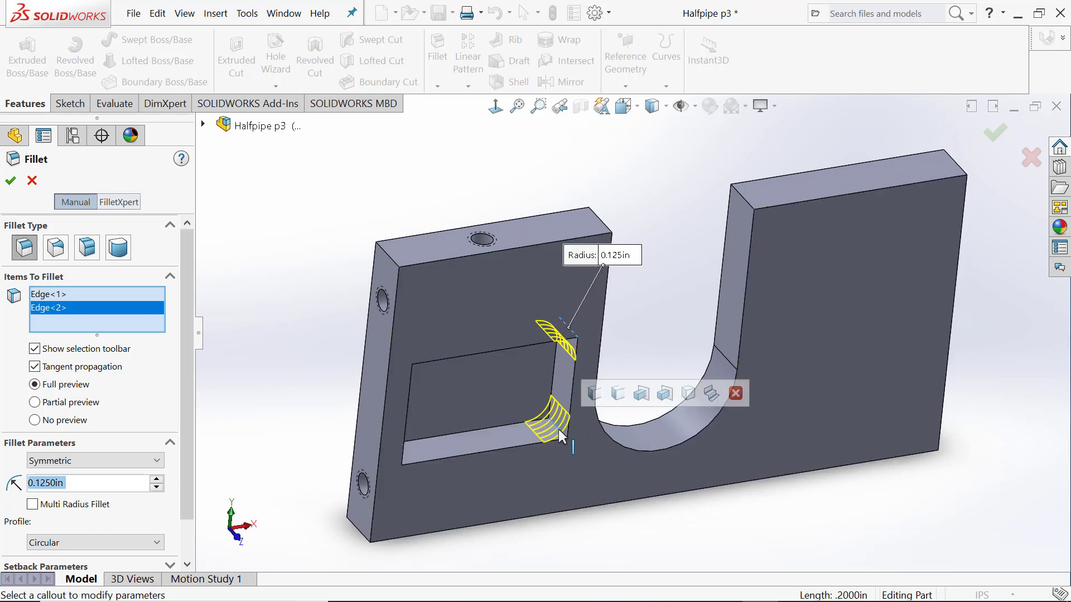
pyautogui.moveTo(708, 273); pyautogui.dragTo(645, 306, button='middle')
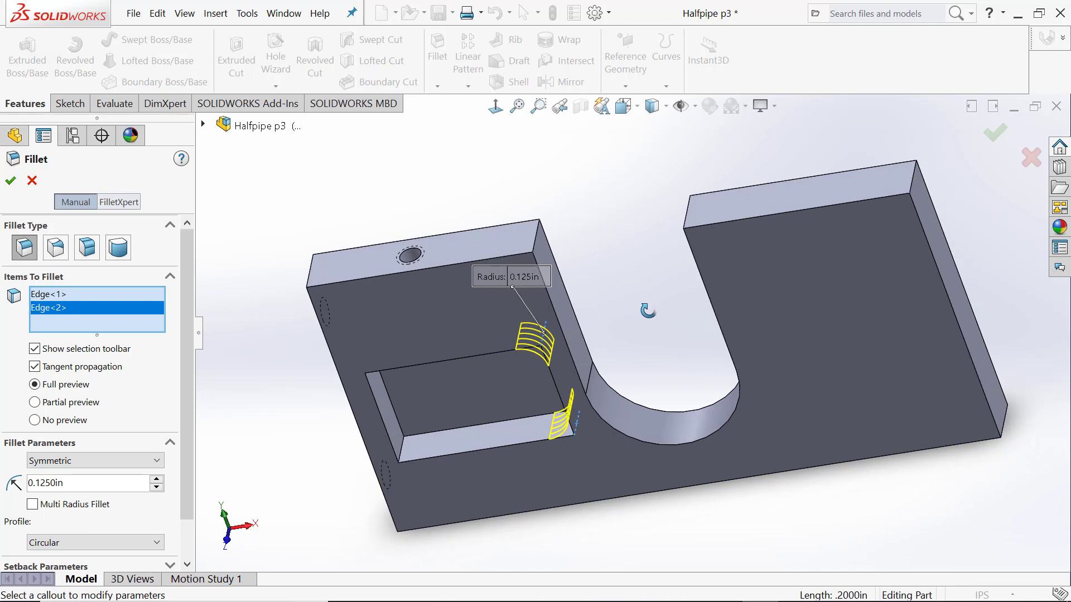
pyautogui.click(402, 447)
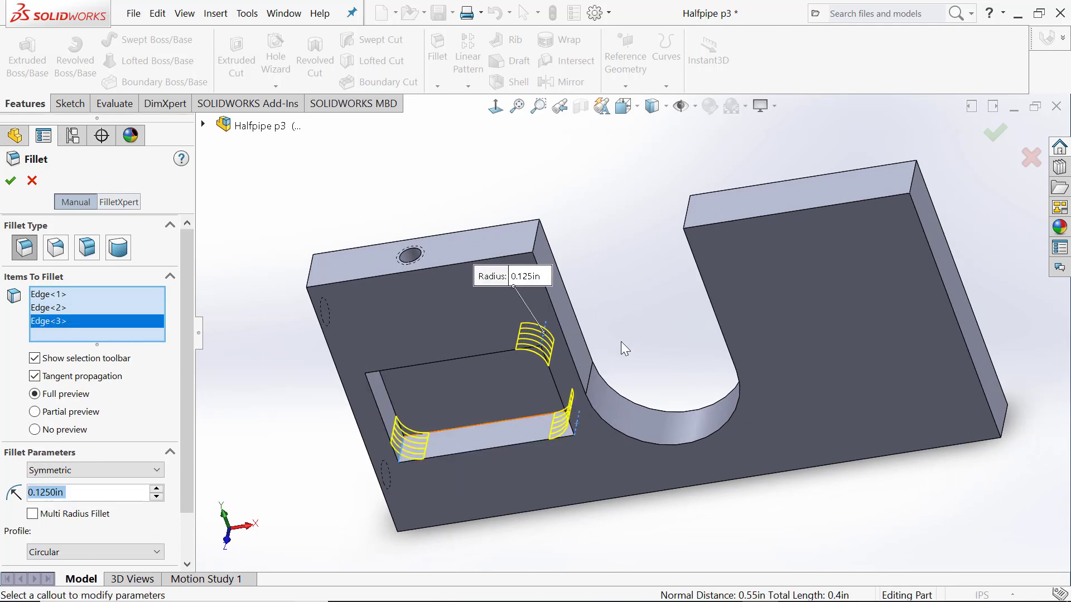
pyautogui.moveTo(621, 341); pyautogui.dragTo(586, 173, button='middle')
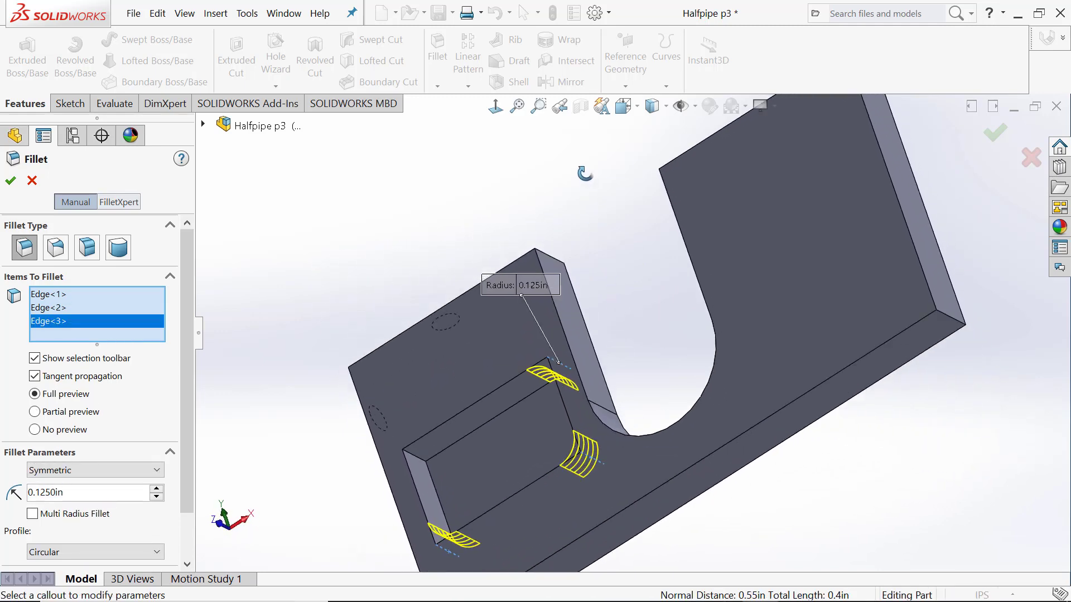
pyautogui.click(418, 468)
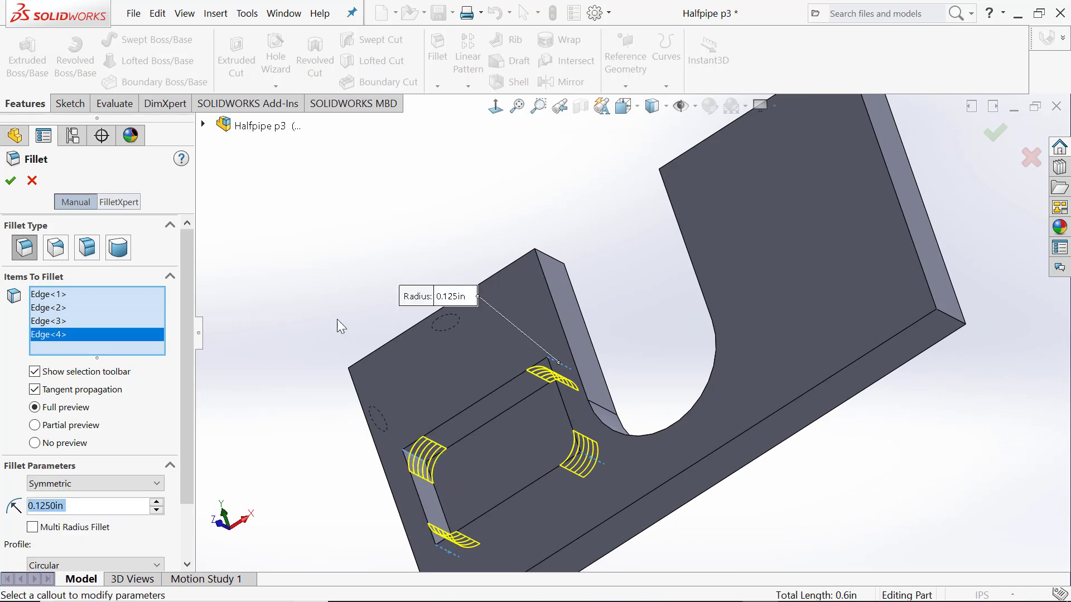
pyautogui.moveTo(359, 232); pyautogui.dragTo(394, 227, button='middle')
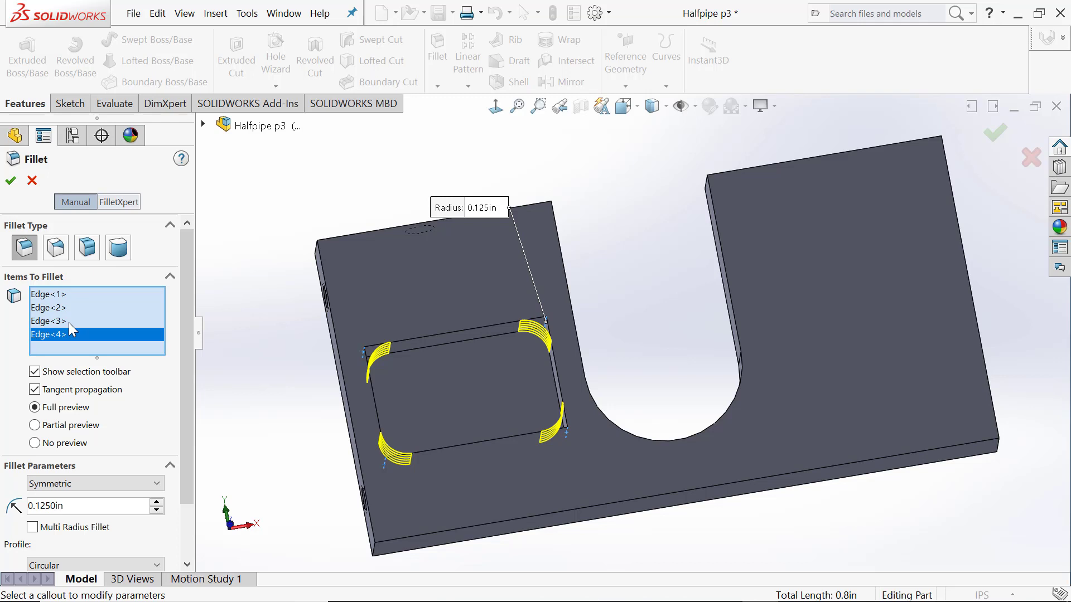
pyautogui.click(9, 182)
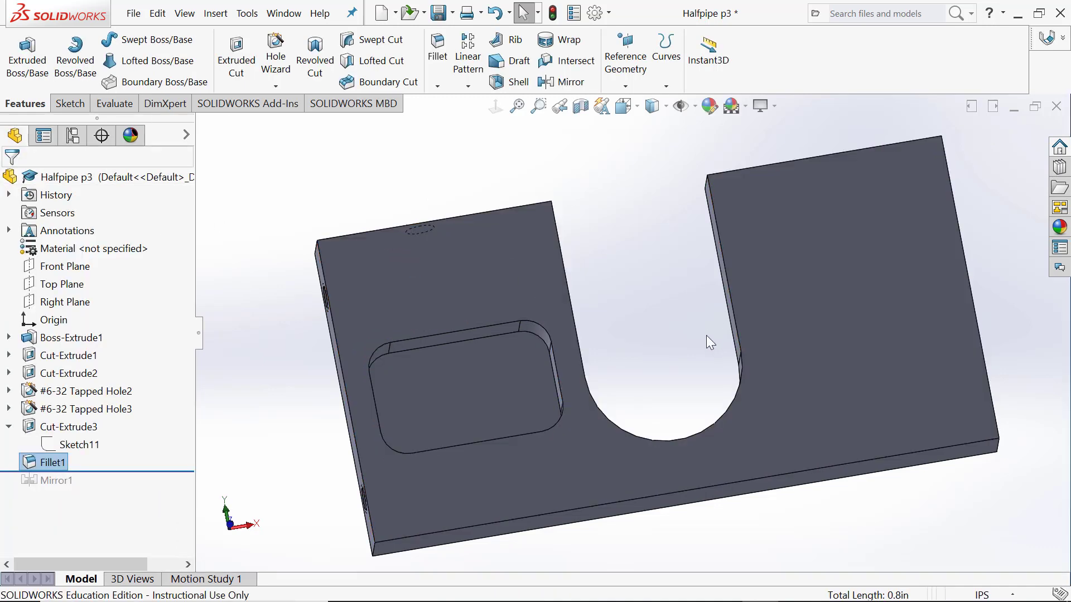
# - Roll the feature history forward past Mirror1 and collapse the Cut-Extrude3 entry in the feature tree
pyautogui.scroll(4, 636, 318)
pyautogui.moveTo(597, 283); pyautogui.dragTo(633, 321, button='middle')
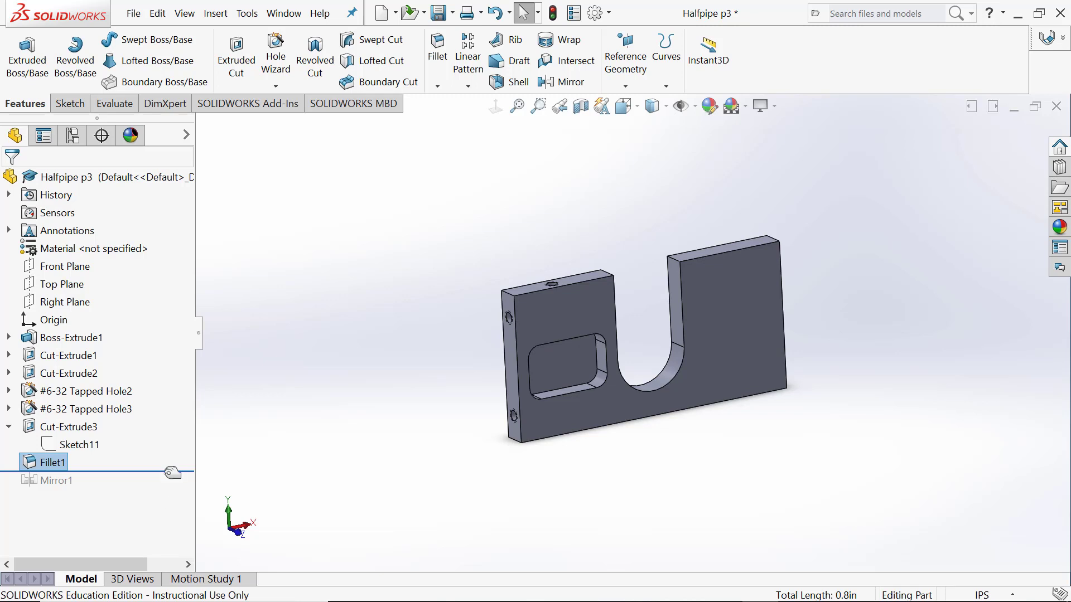
pyautogui.moveTo(173, 473); pyautogui.dragTo(171, 490)
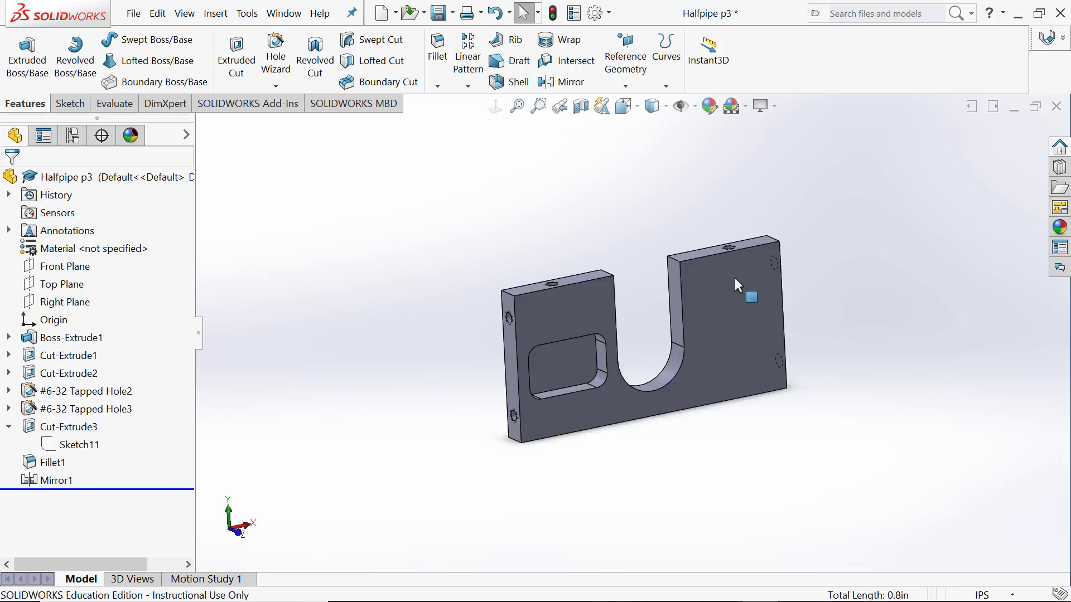
pyautogui.moveTo(871, 322); pyautogui.dragTo(933, 300, button='middle')
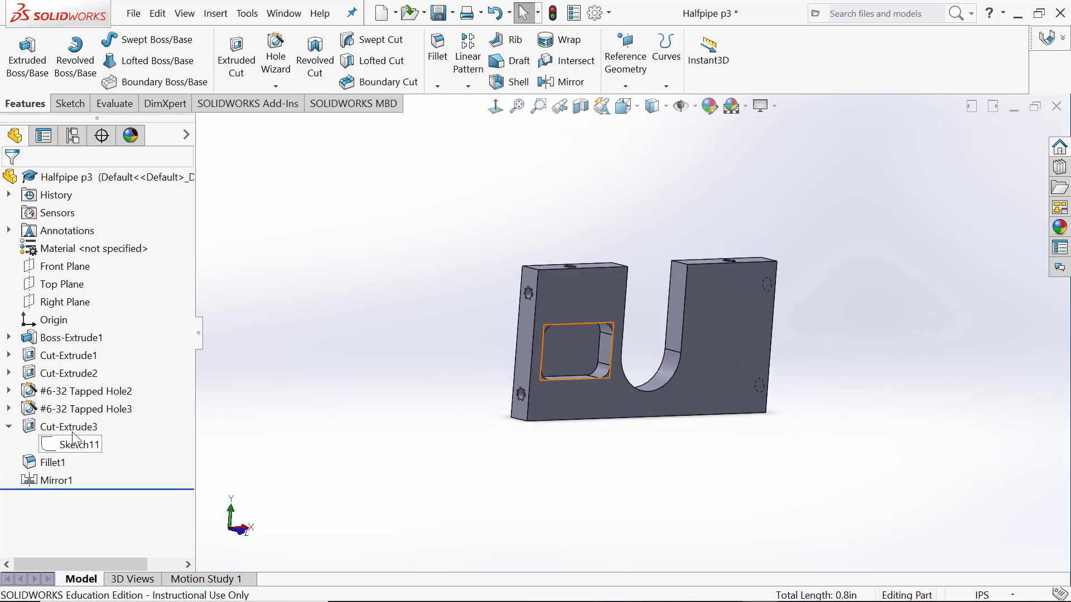
pyautogui.click(9, 427)
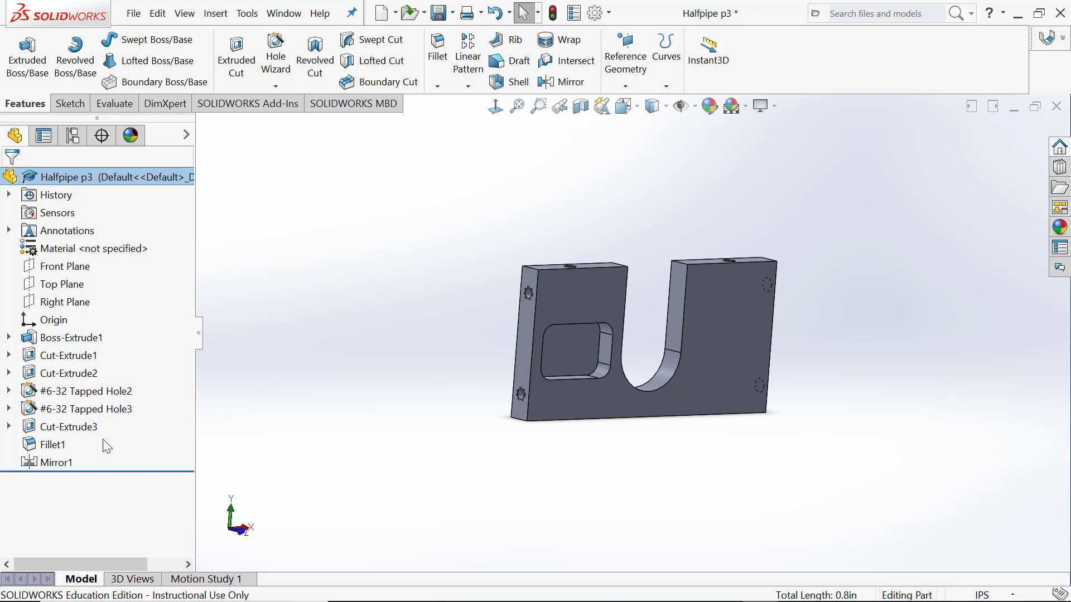
# - Edit Mirror1 to also mirror Cut-Extrude3 and Fillet1 about the Right Plane
pyautogui.rightClick(57, 469)
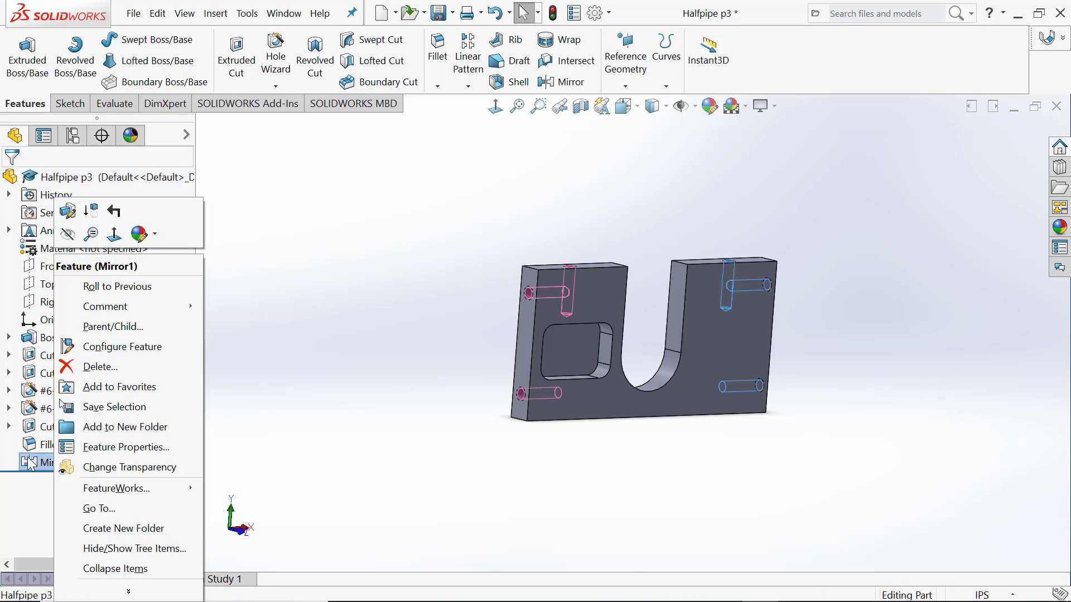
pyautogui.click(67, 211)
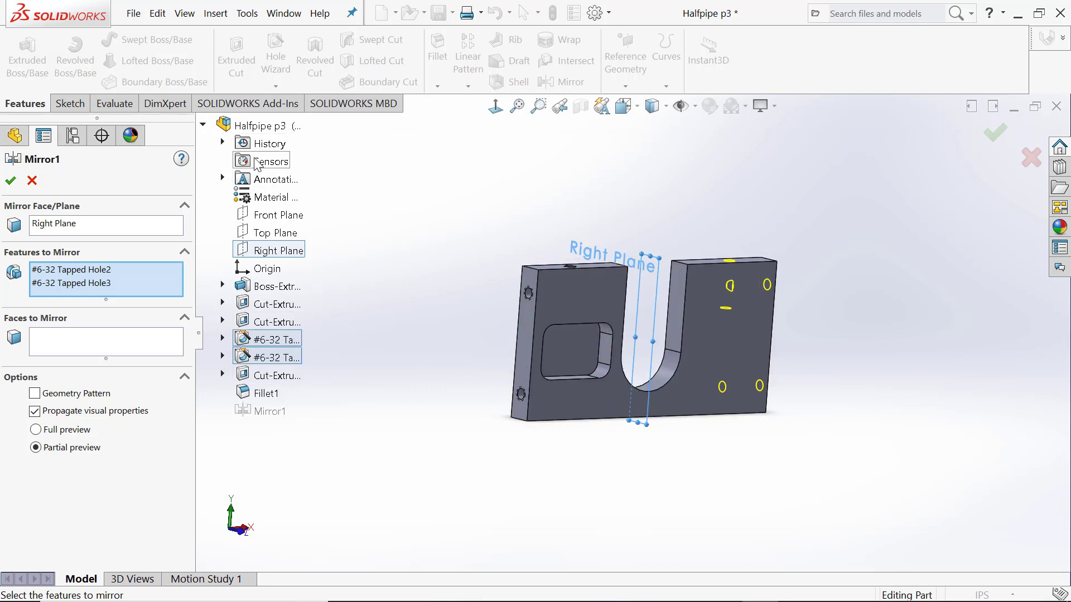
pyautogui.click(204, 125)
pyautogui.click(204, 125)
pyautogui.click(268, 377)
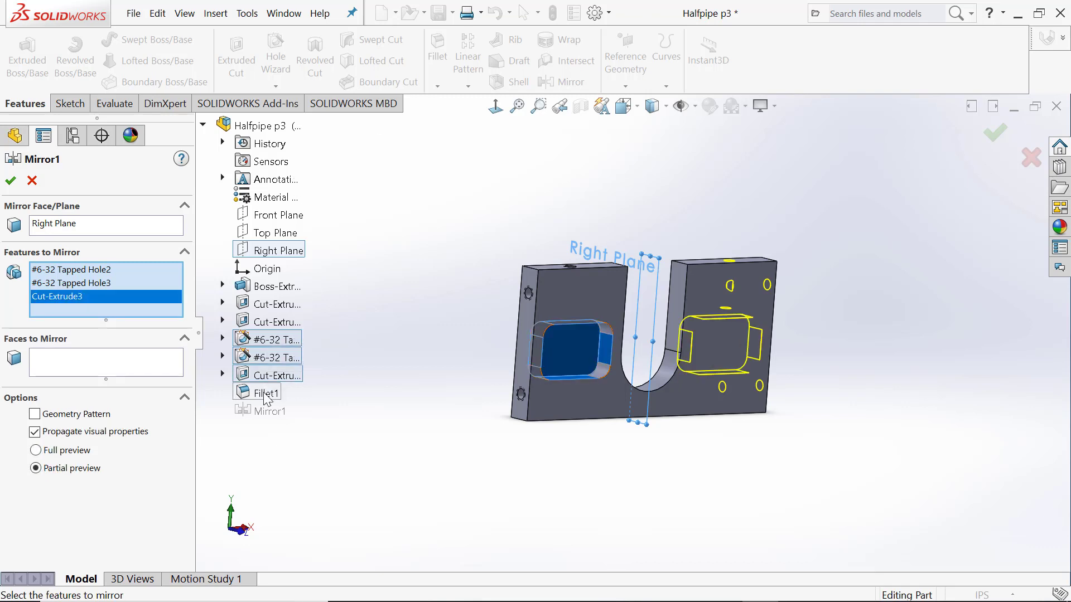
pyautogui.click(266, 393)
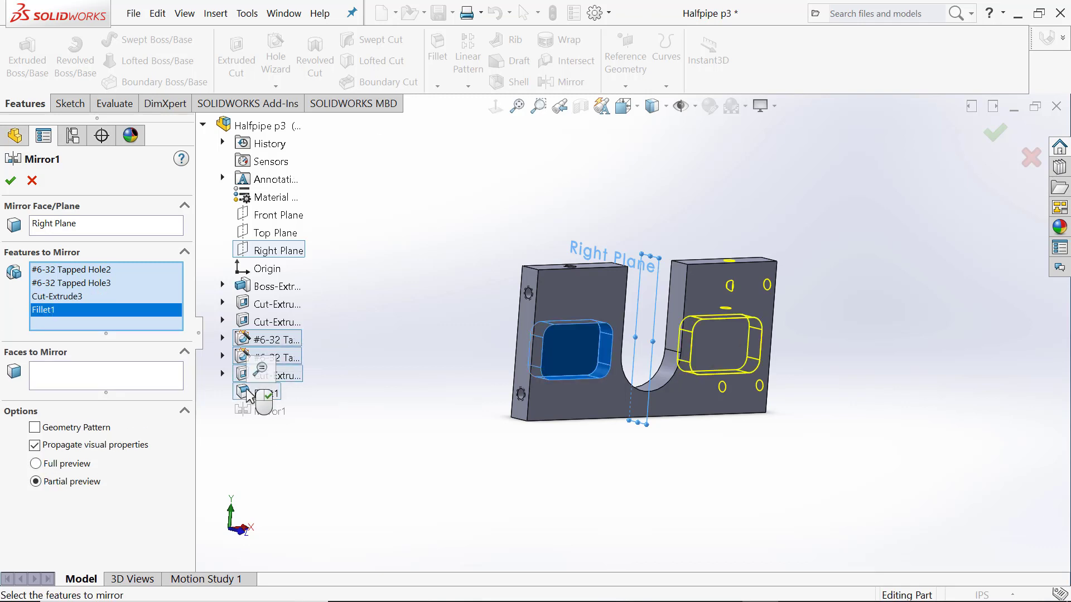
pyautogui.click(10, 181)
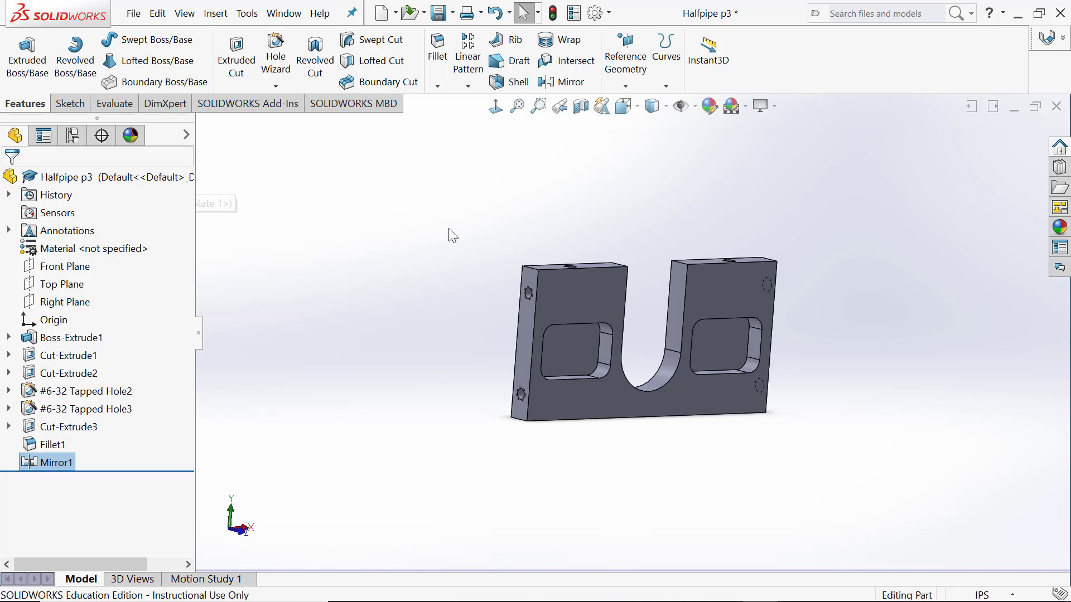
# - Delete the Mirror1 feature from the part
pyautogui.rightClick(55, 467)
pyautogui.click(106, 367)
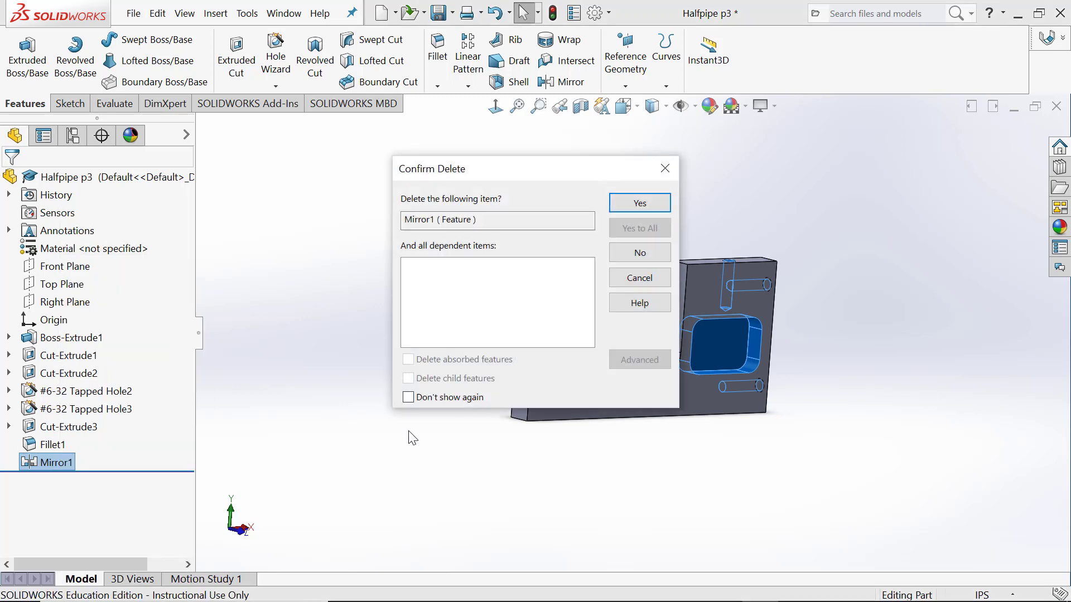
pyautogui.click(640, 203)
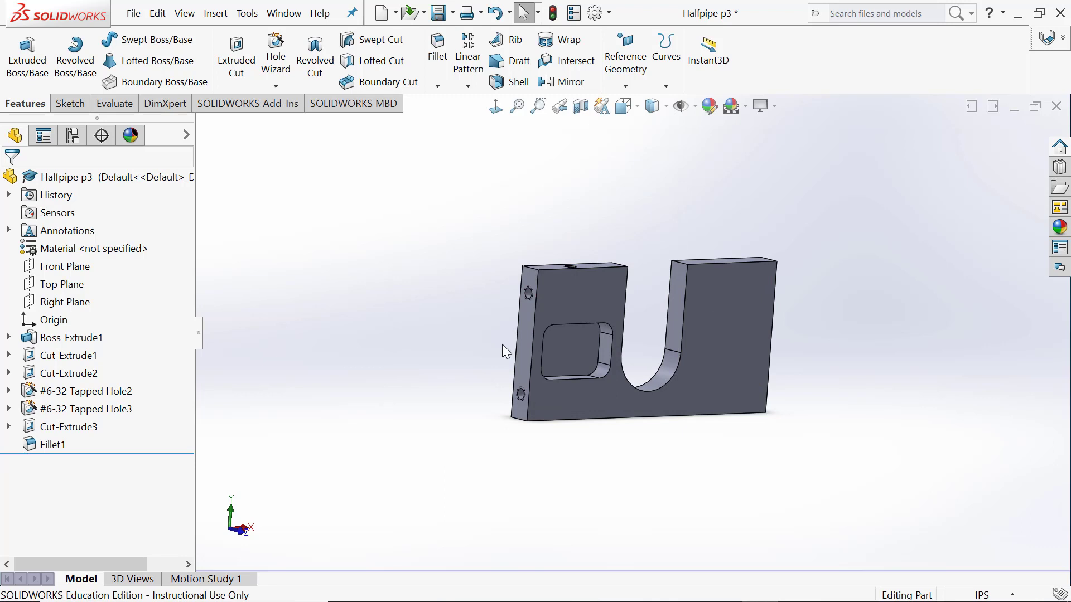
# - Mirror #6-32 Tapped Hole2, #6-32 Tapped Hole3, Cut-Extrude3 and Fillet1 about the Right Plane
pyautogui.click(474, 91)
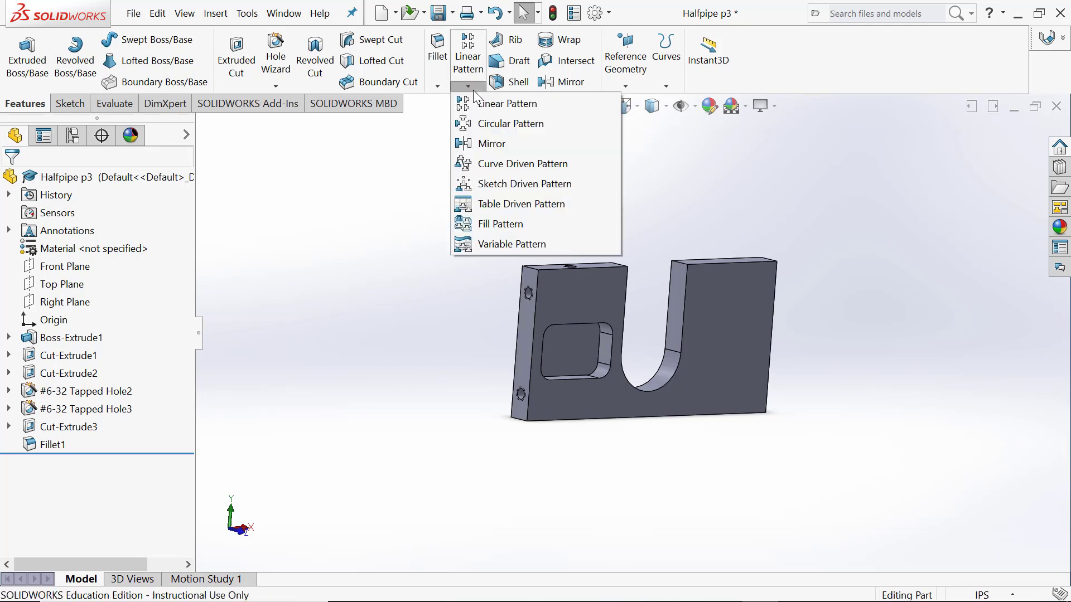
pyautogui.click(475, 146)
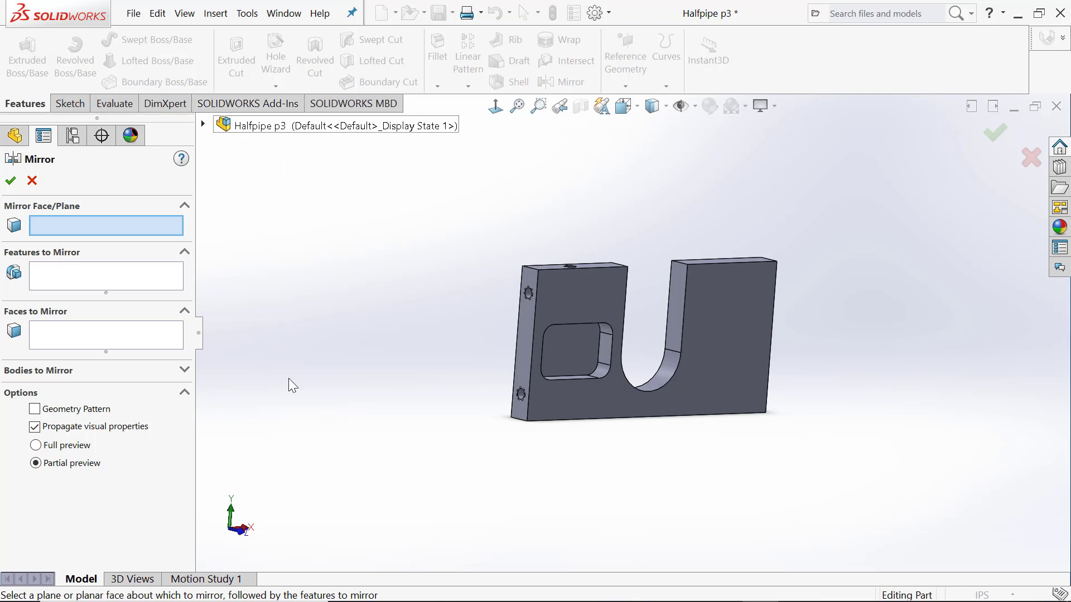
pyautogui.click(204, 126)
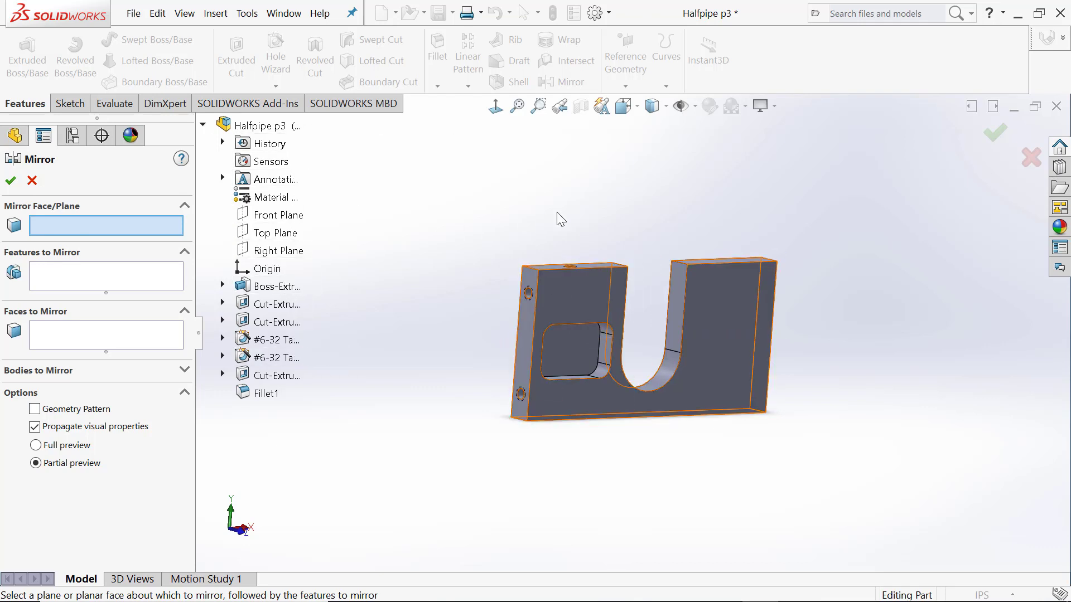
pyautogui.click(204, 128)
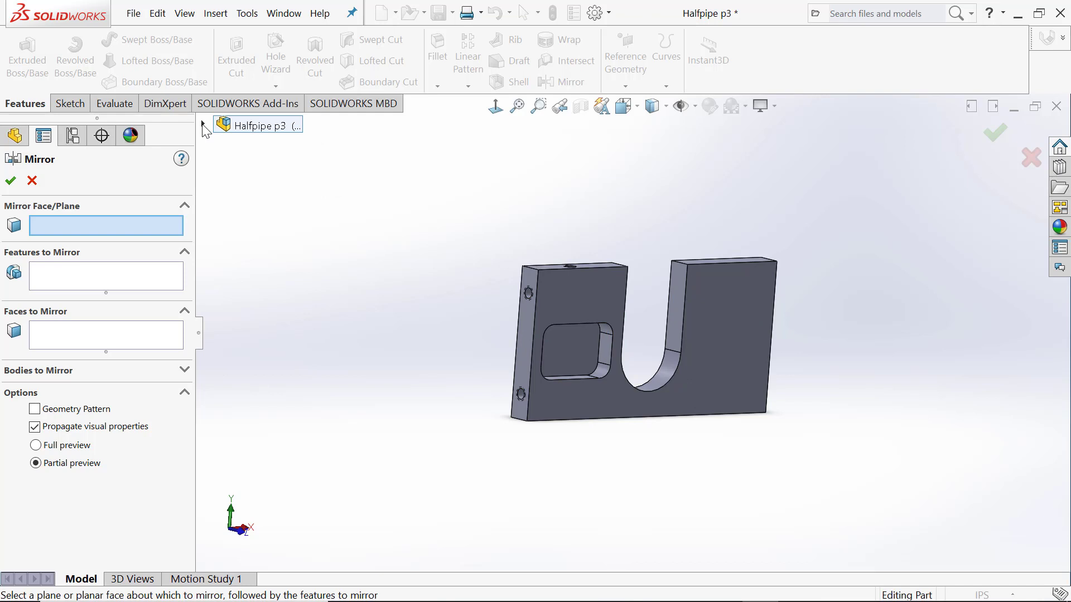
pyautogui.click(203, 126)
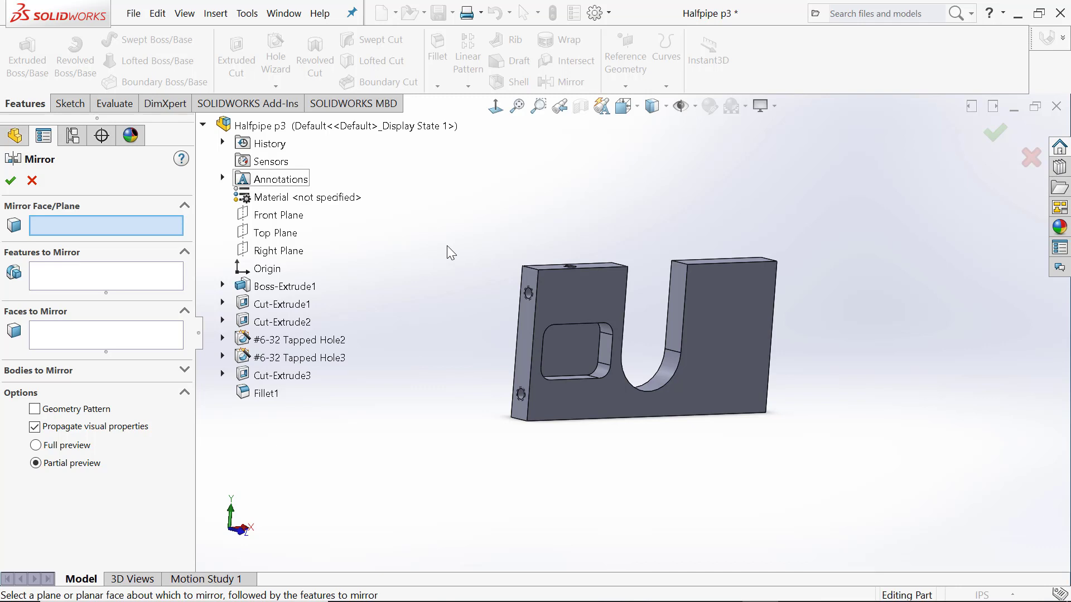
pyautogui.click(271, 252)
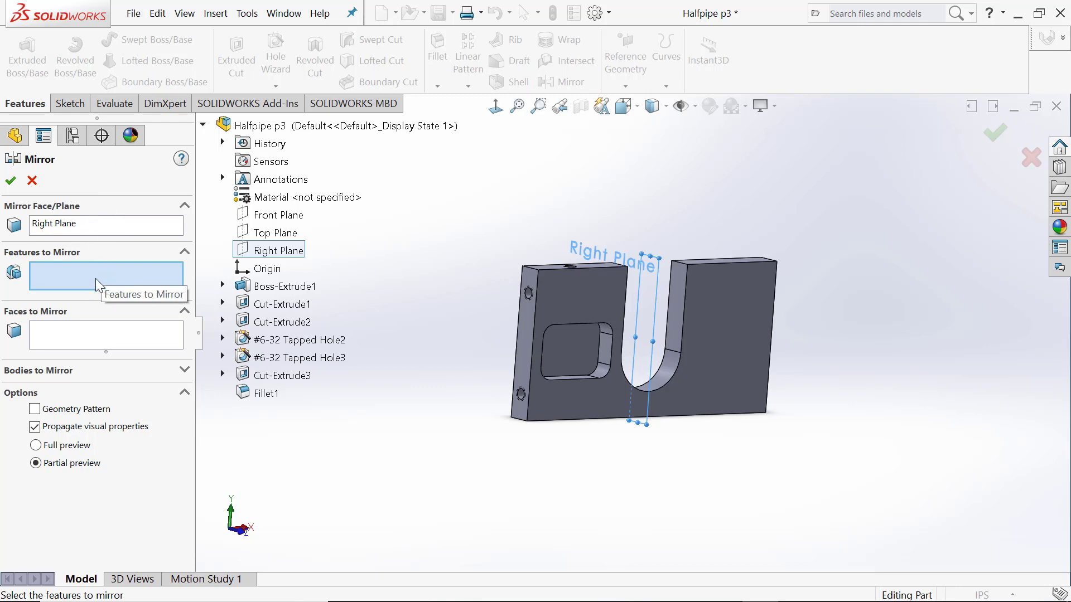
pyautogui.click(288, 341)
pyautogui.click(307, 360)
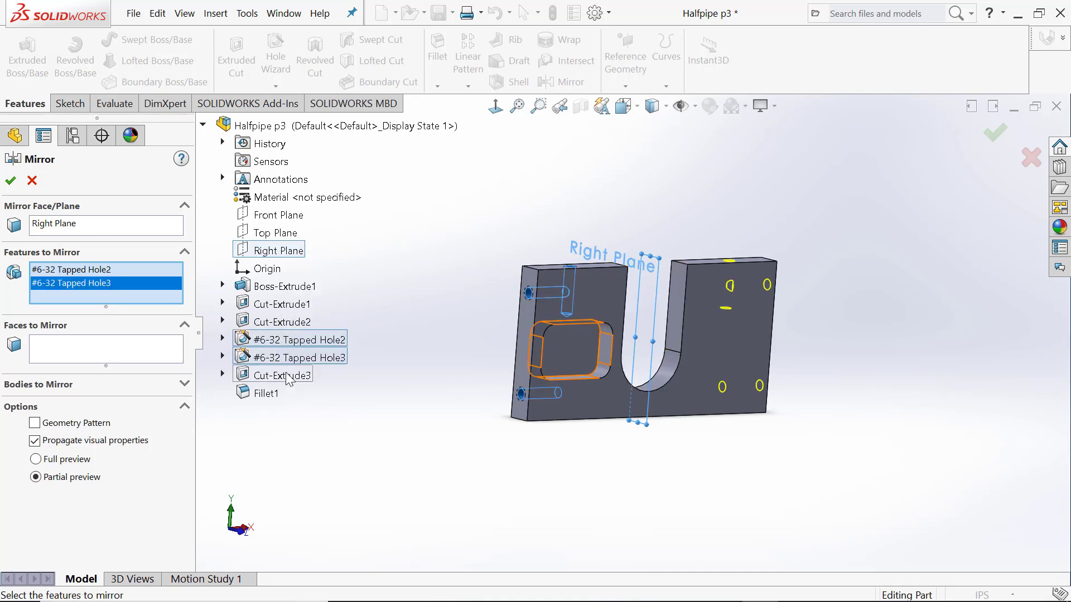
pyautogui.click(286, 376)
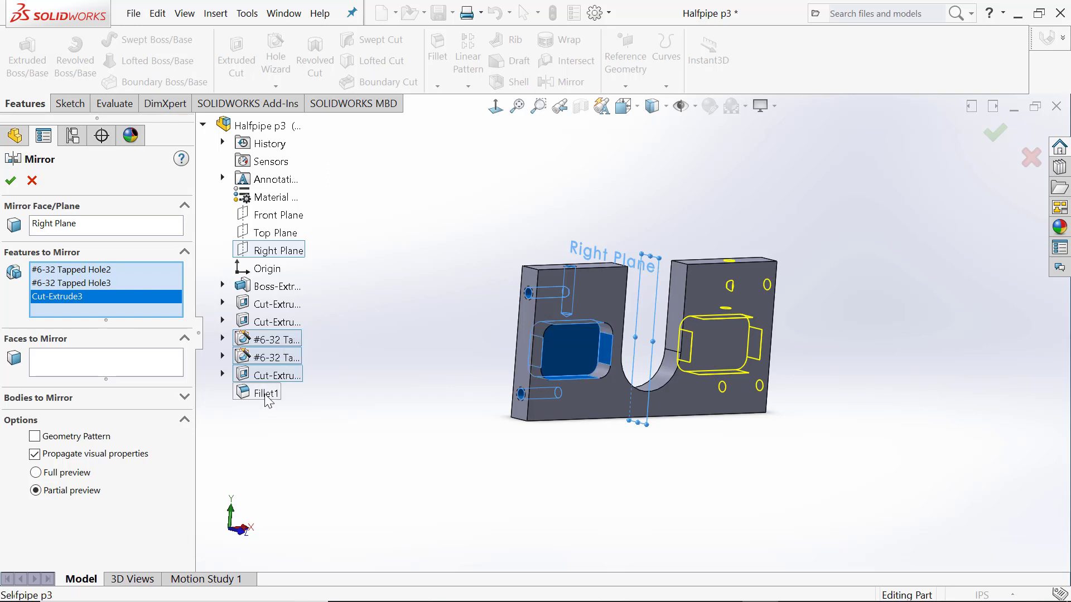
pyautogui.click(266, 395)
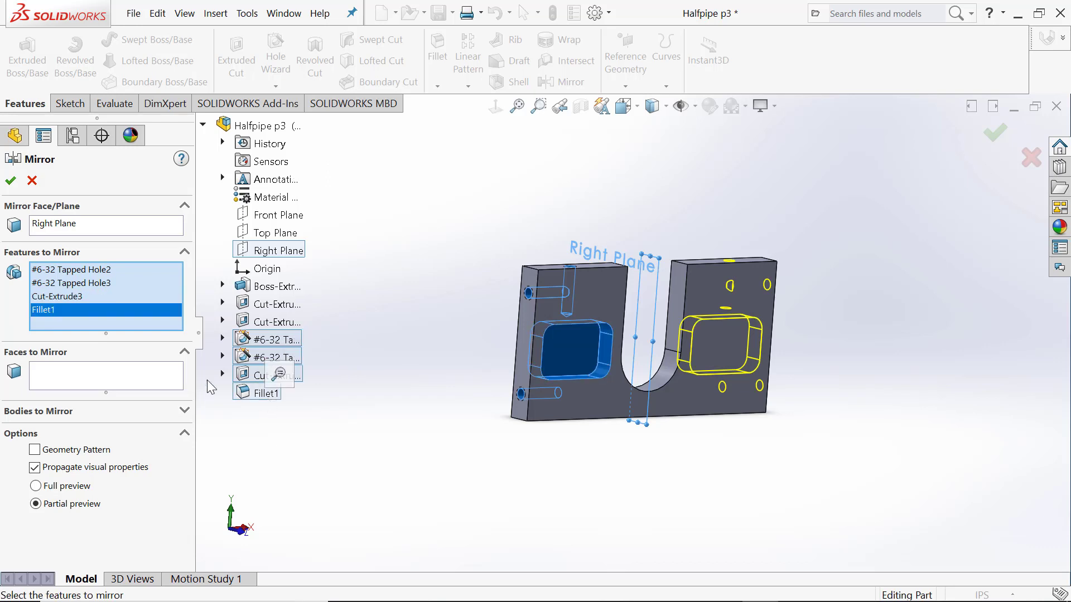
pyautogui.click(10, 181)
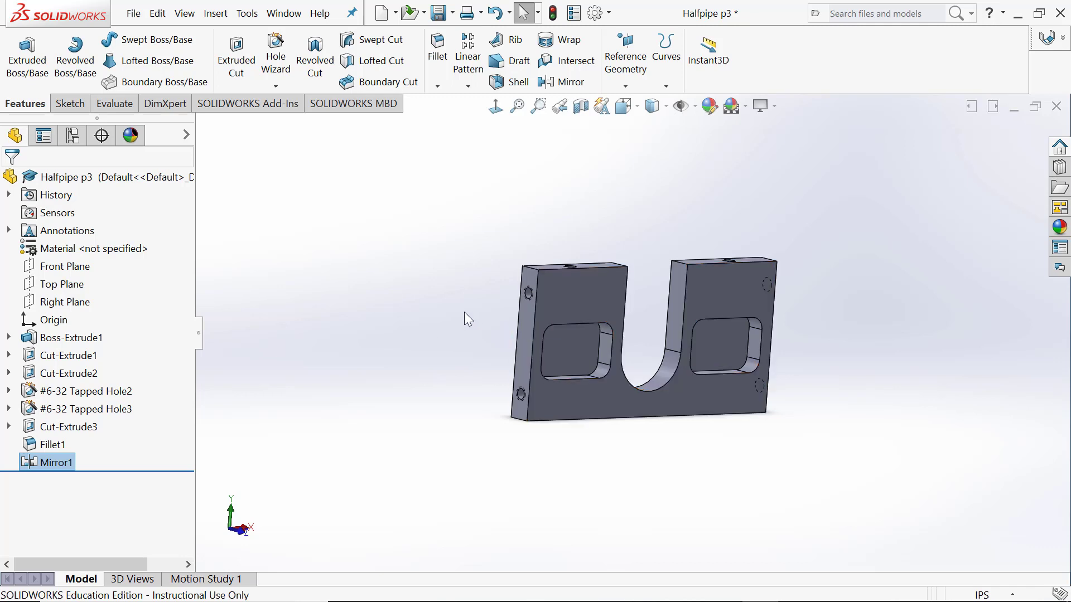
pyautogui.moveTo(828, 327)
pyautogui.mouseDown(button='middle')
pyautogui.moveTo(788, 296)
pyautogui.moveTo(801, 241)
pyautogui.moveTo(853, 335)
pyautogui.moveTo(797, 346)
pyautogui.moveTo(885, 351)
pyautogui.moveTo(831, 344)
pyautogui.mouseUp(button='middle')
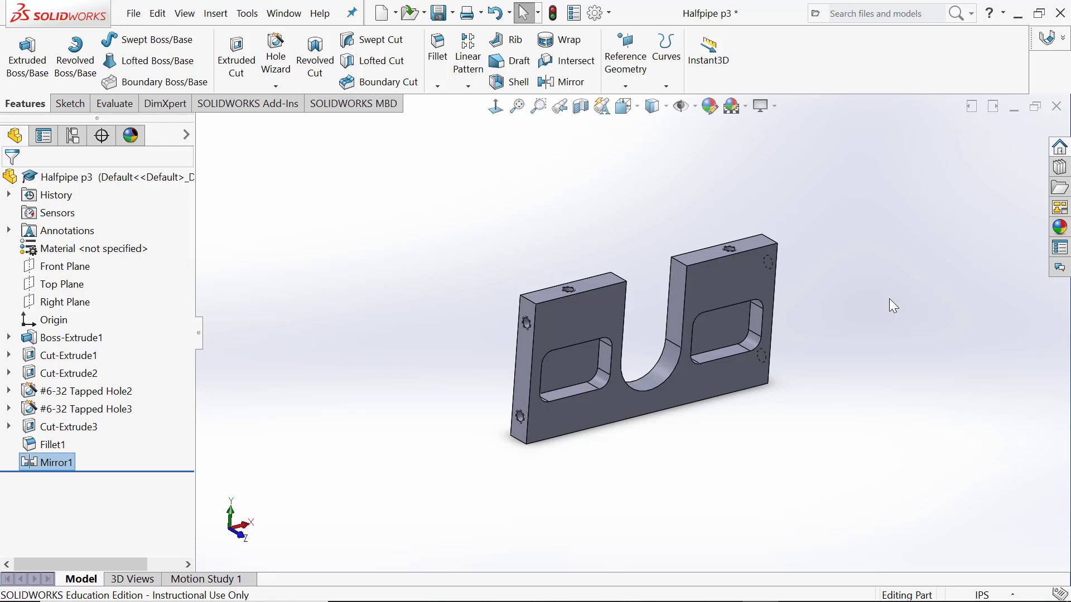
# - Minimize the Halfpipe p3 document and create a new part document
pyautogui.click(1015, 109)
pyautogui.click(390, 14)
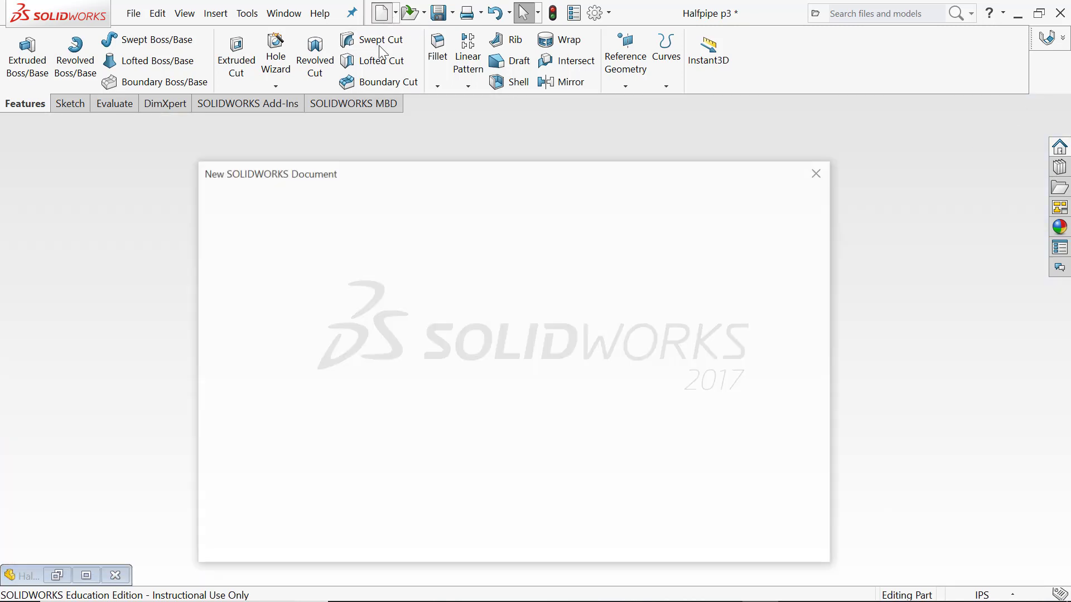
pyautogui.click(634, 540)
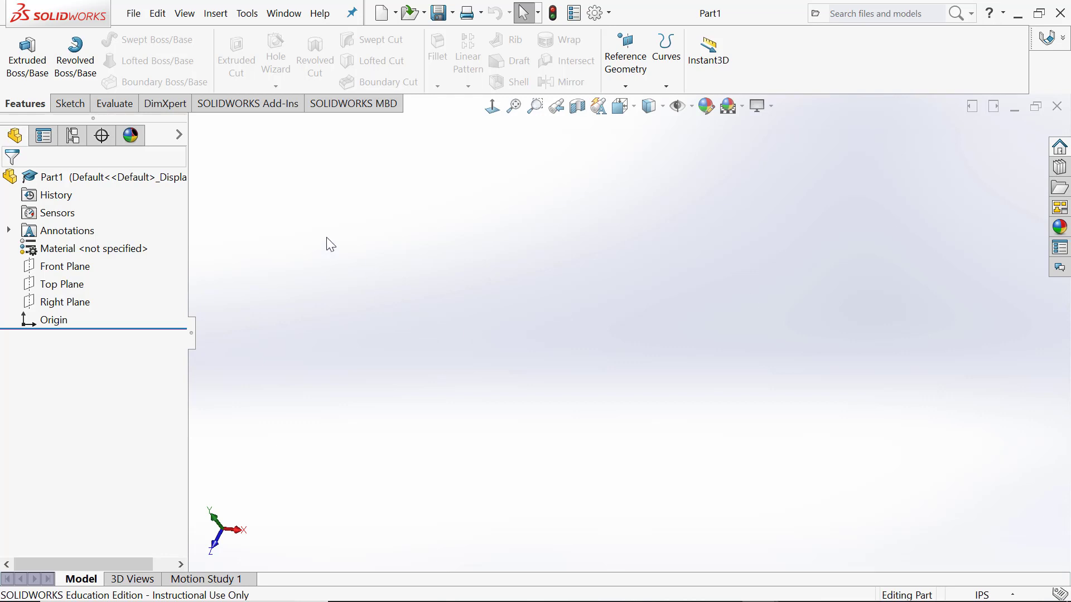
# - Sketch a center rectangle about 3.02 by 1.66 in on the Front Plane, centred on the origin
pyautogui.rightClick(71, 275)
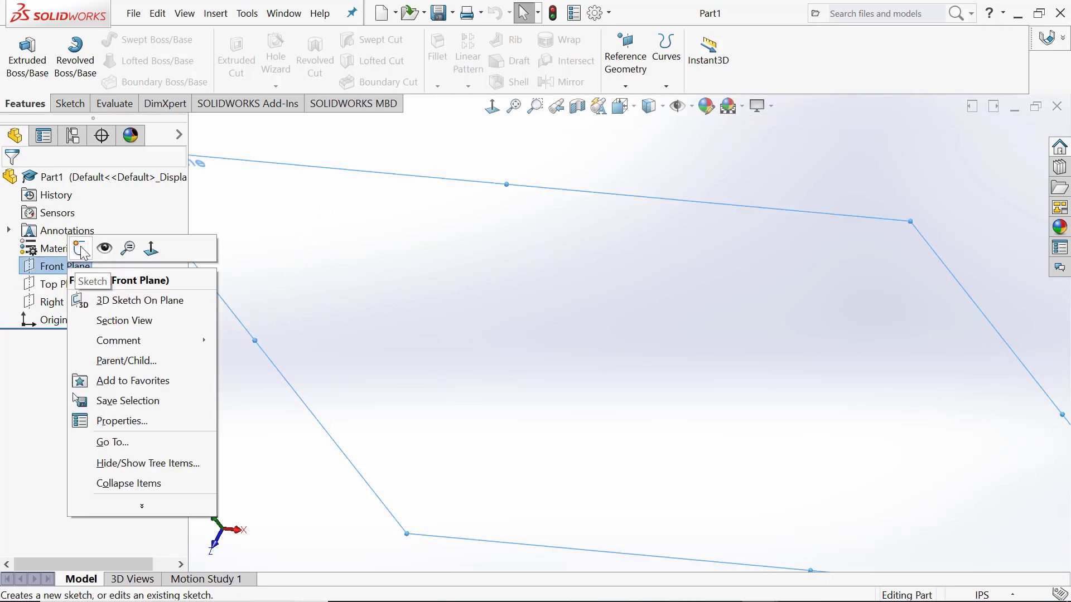
pyautogui.click(81, 245)
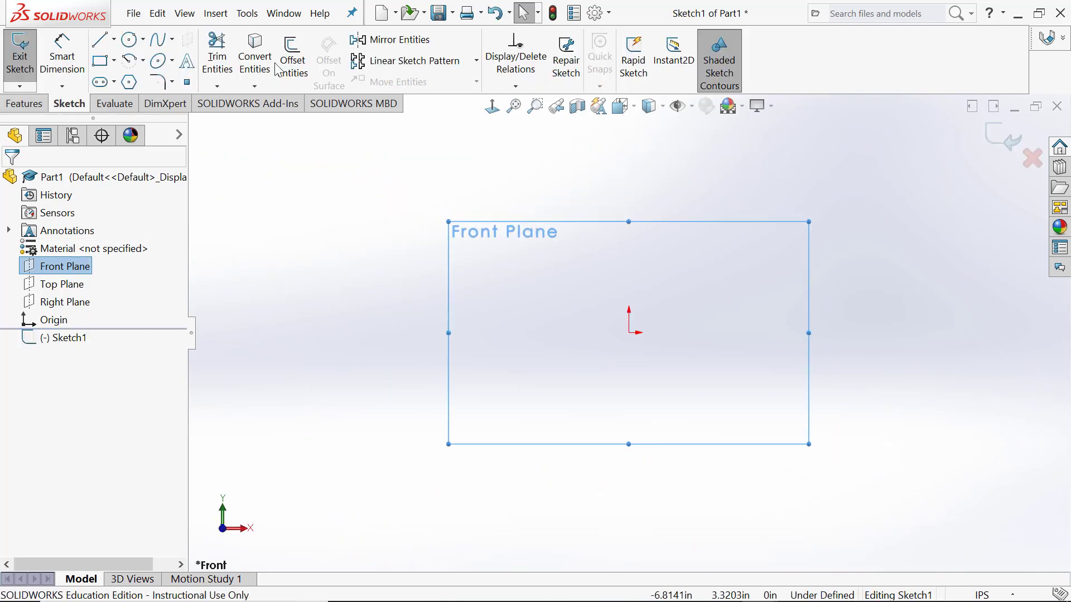
pyautogui.click(100, 60)
pyautogui.click(73, 236)
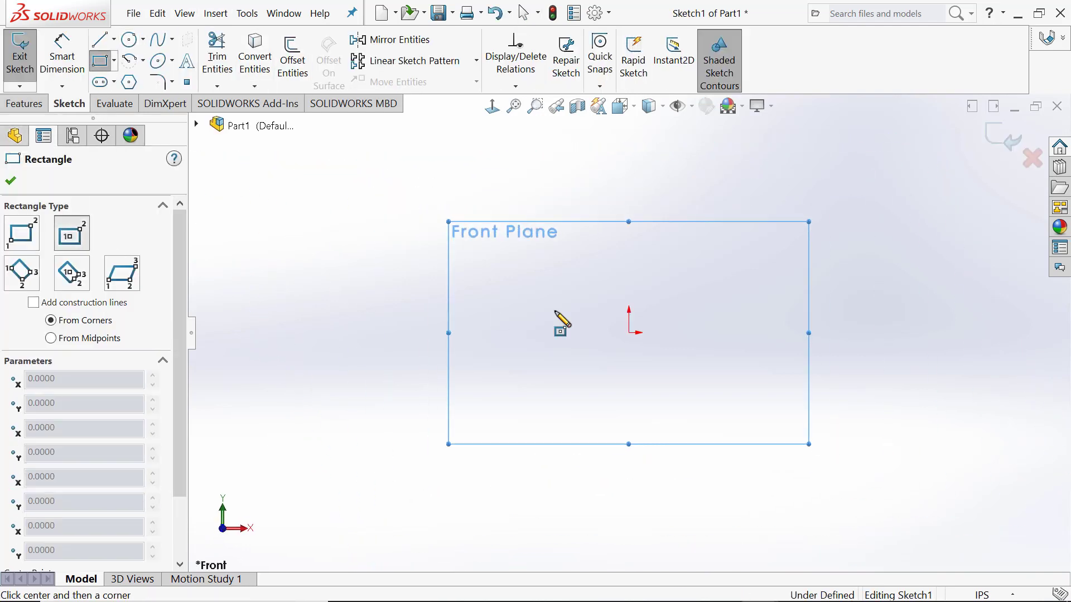
pyautogui.click(629, 333)
pyautogui.click(707, 290)
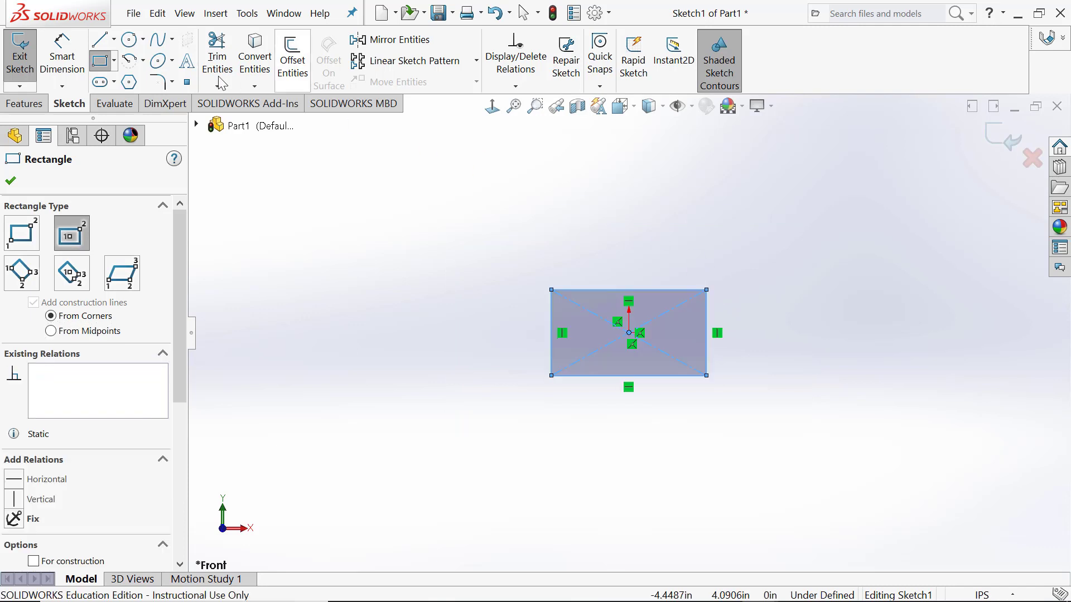
# - Dimension the rectangle's width as 3 in along its upper edge
pyautogui.click(62, 56)
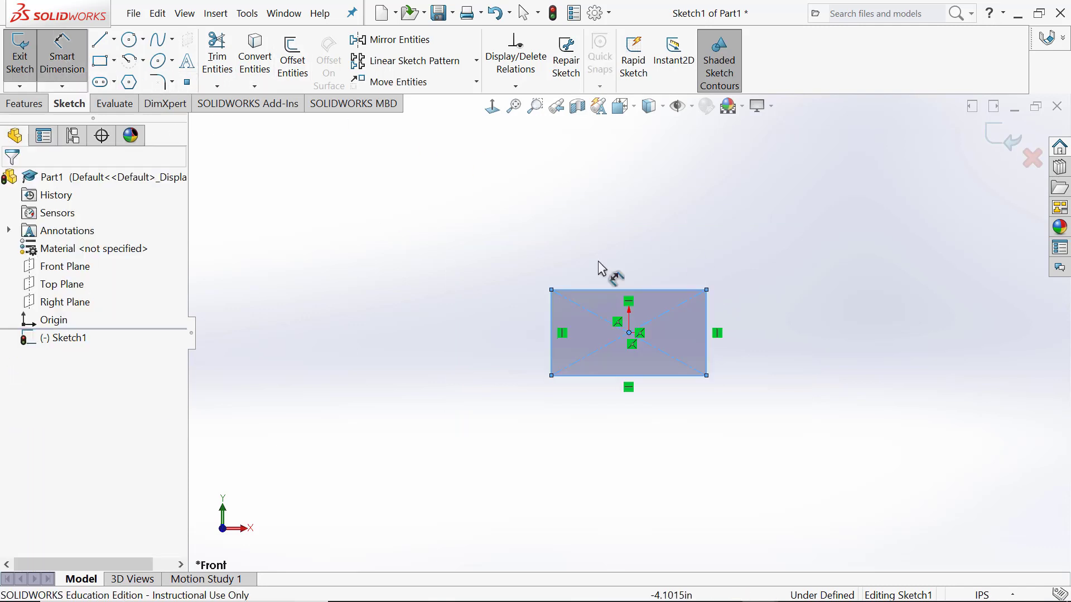
pyautogui.click(644, 289)
pyautogui.click(649, 253)
pyautogui.write('3')
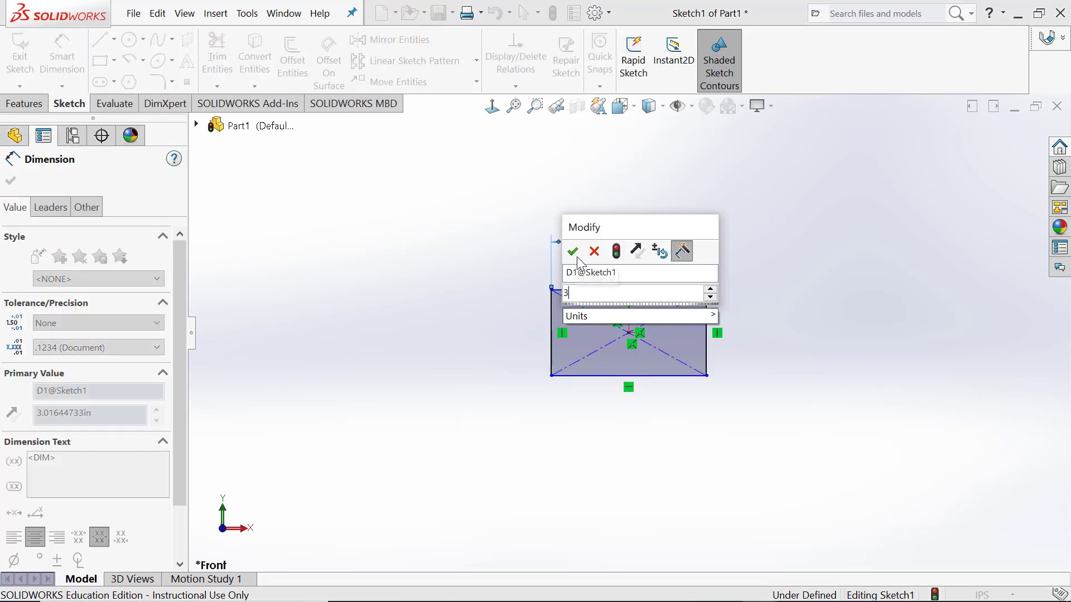
pyautogui.click(572, 251)
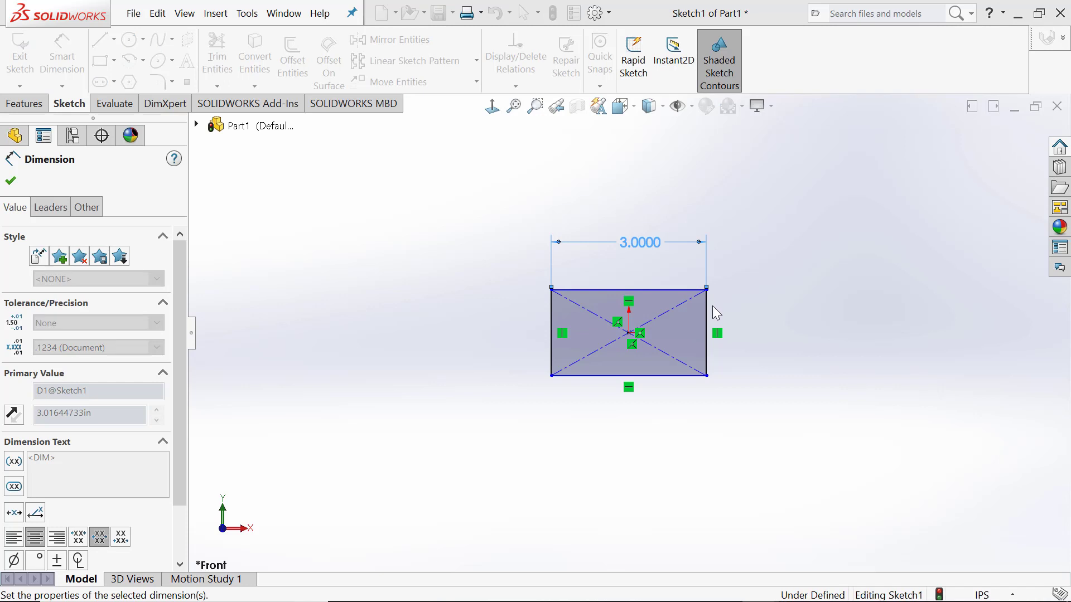
# - Dimension the rectangle's height as 1.5 in and exit the sketch
pyautogui.click(741, 329)
pyautogui.click(770, 333)
pyautogui.write('1.')
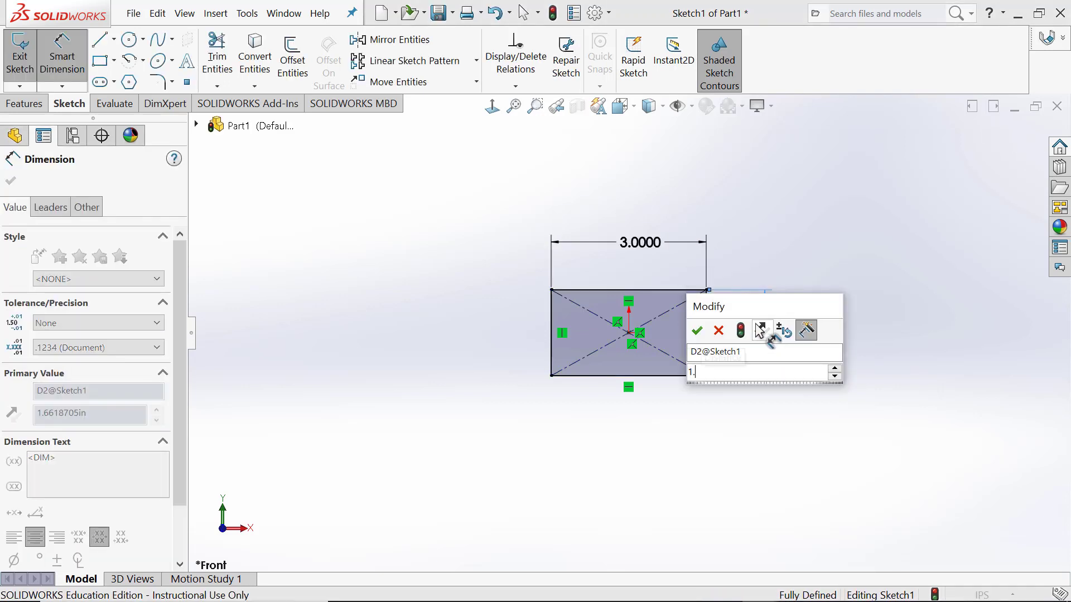
pyautogui.write('5')
pyautogui.click(697, 333)
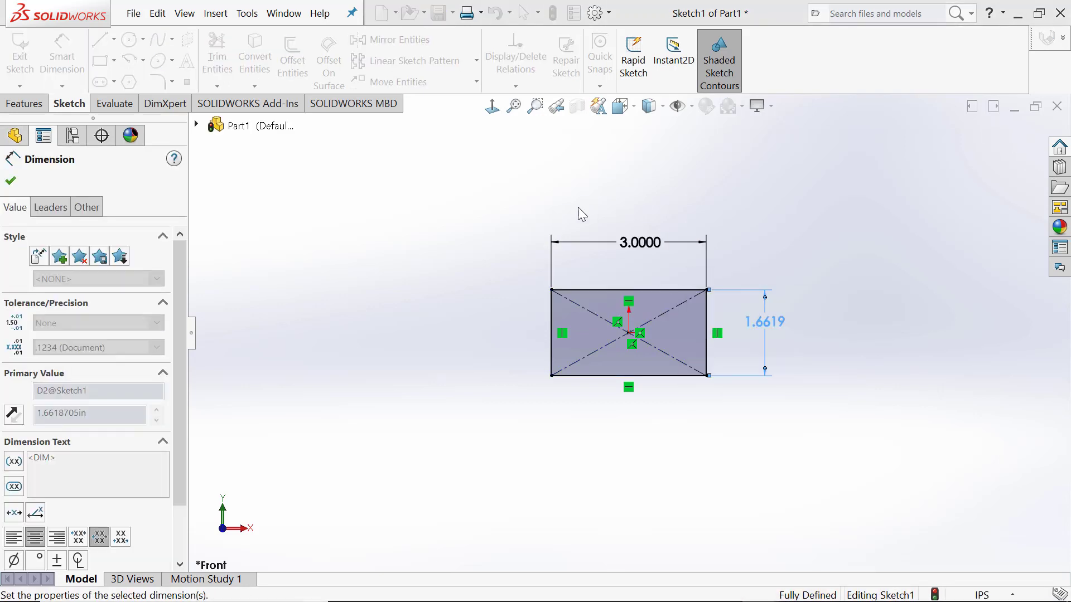
pyautogui.click(10, 183)
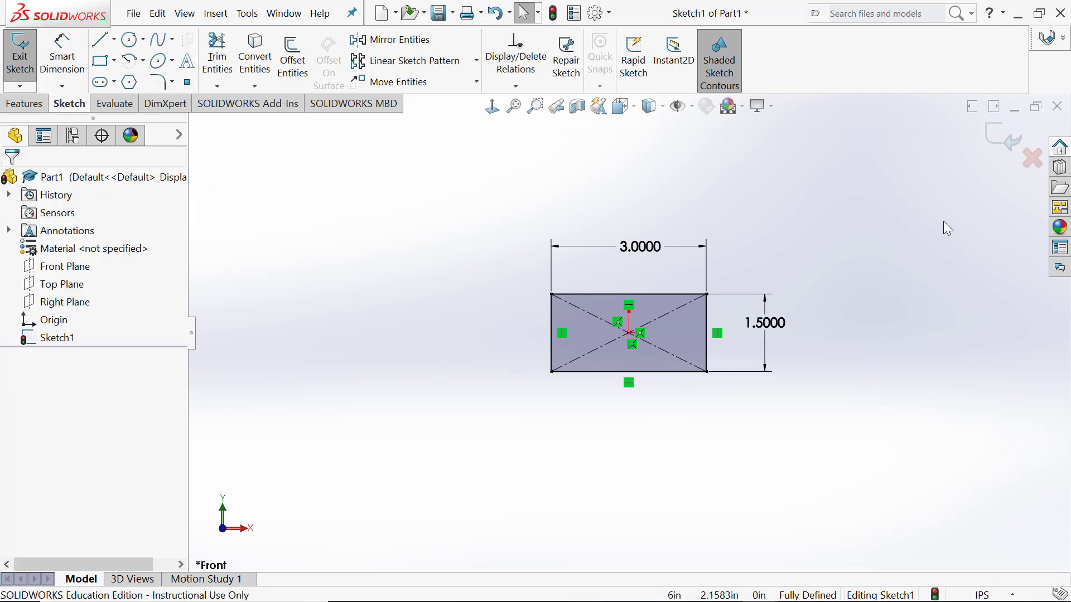
pyautogui.click(1003, 139)
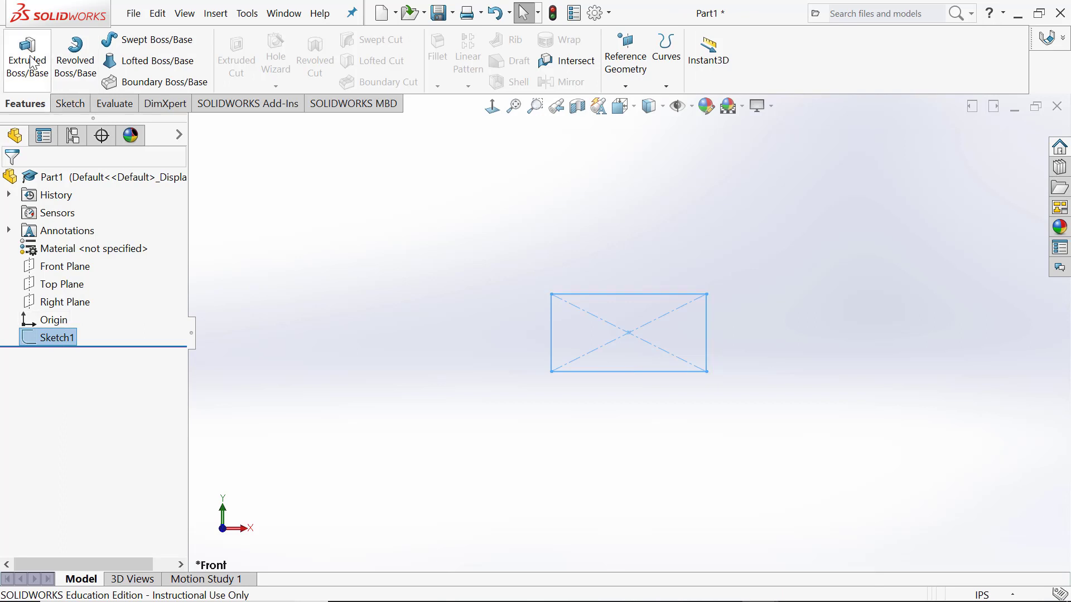
# - Extrude the rectangle as a Mid Plane boss with a depth of 0.25 in
pyautogui.click(32, 63)
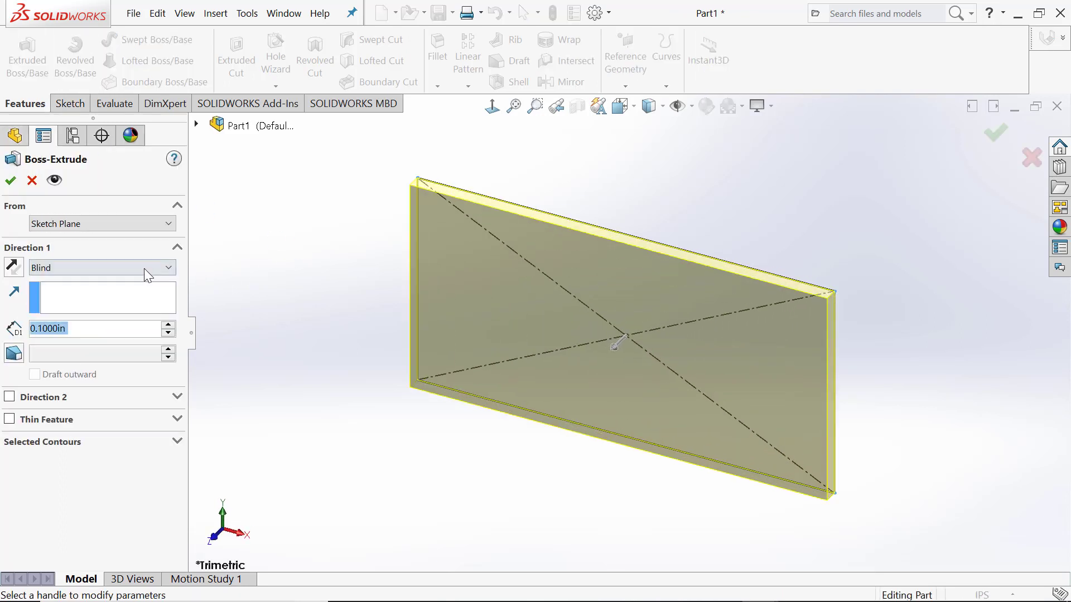
pyautogui.click(144, 268)
pyautogui.click(109, 341)
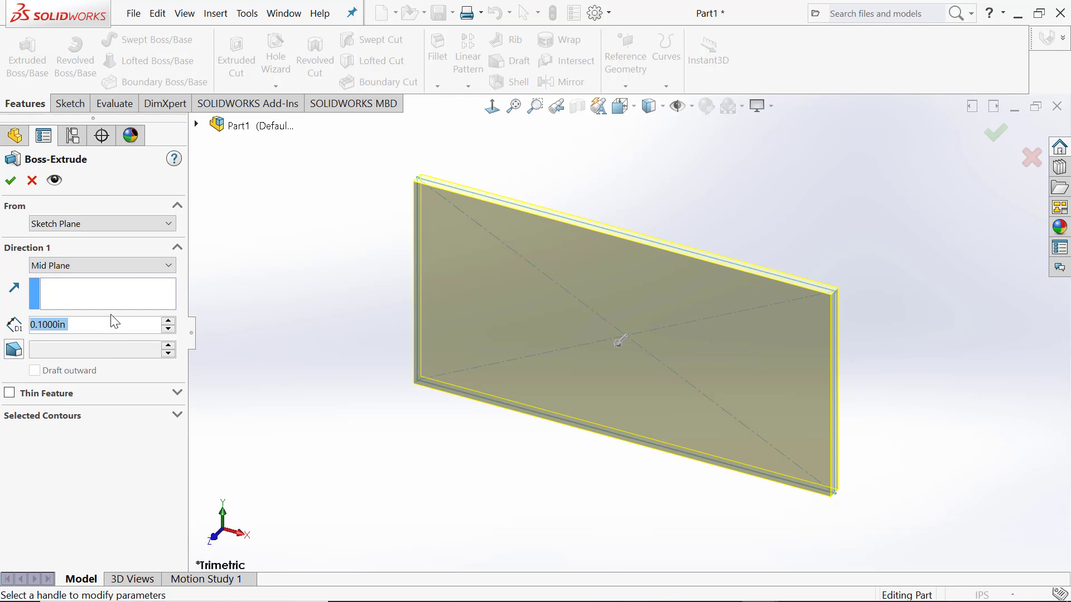
pyautogui.write('.25')
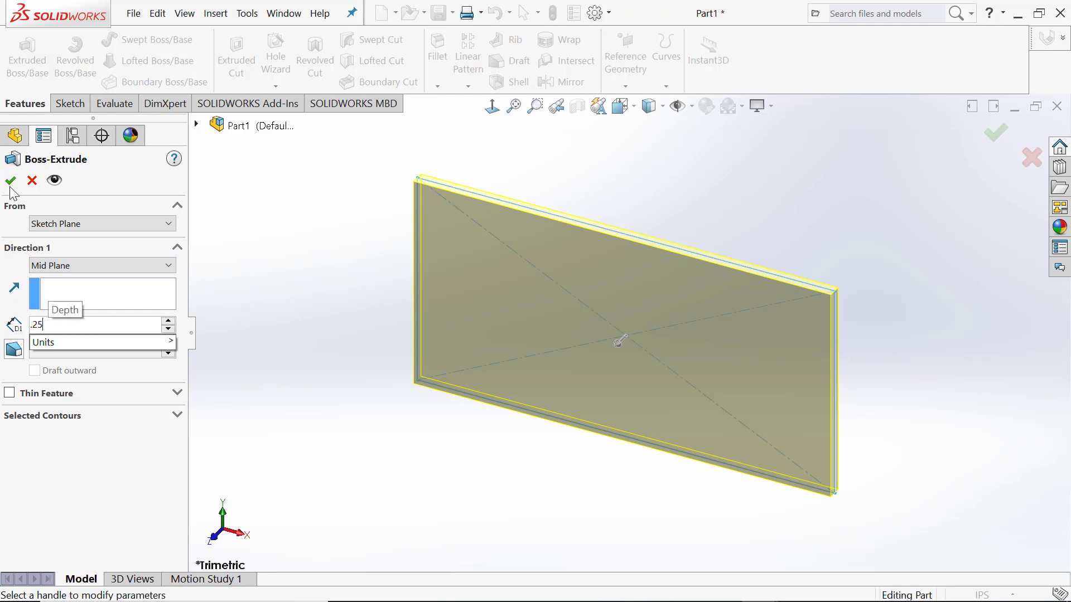
pyautogui.press('Return')
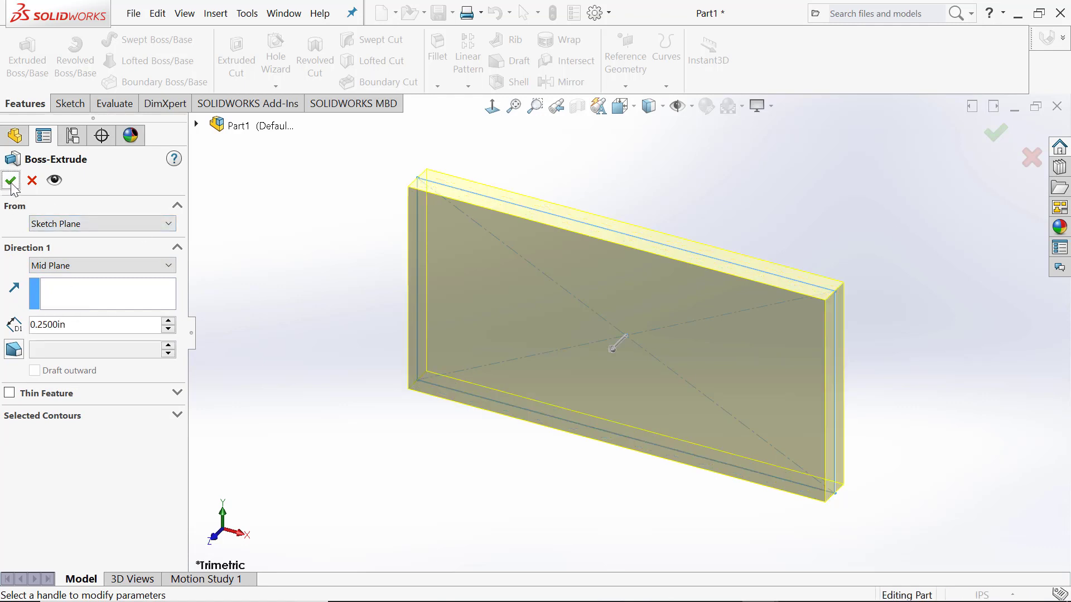
pyautogui.click(11, 181)
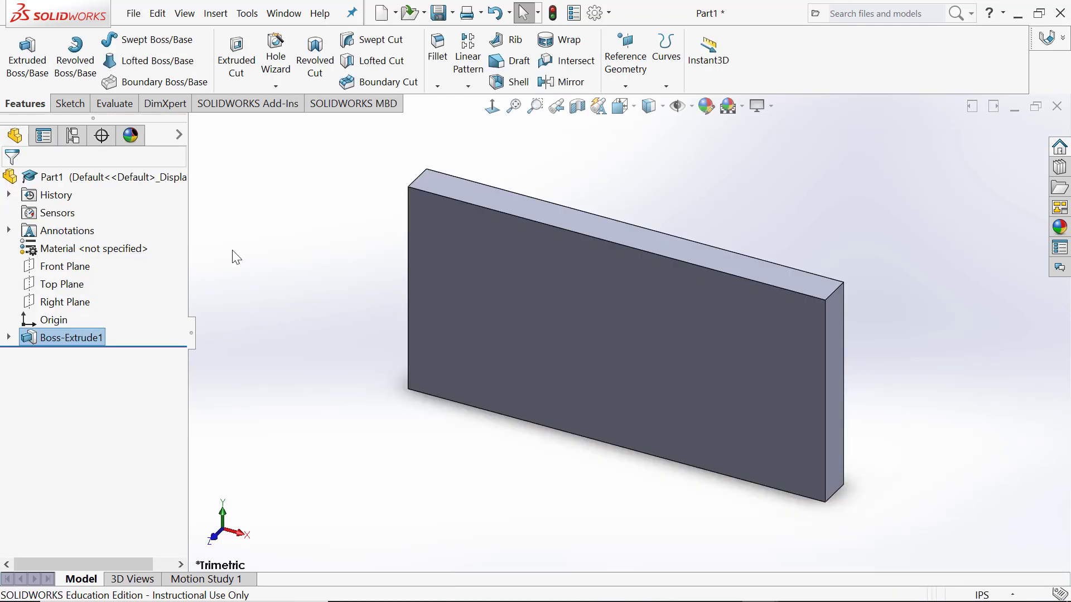
# - Sketch a circle of about 0.35 in radius on the plate's front face, to the lower right of the origin
pyautogui.rightClick(567, 309)
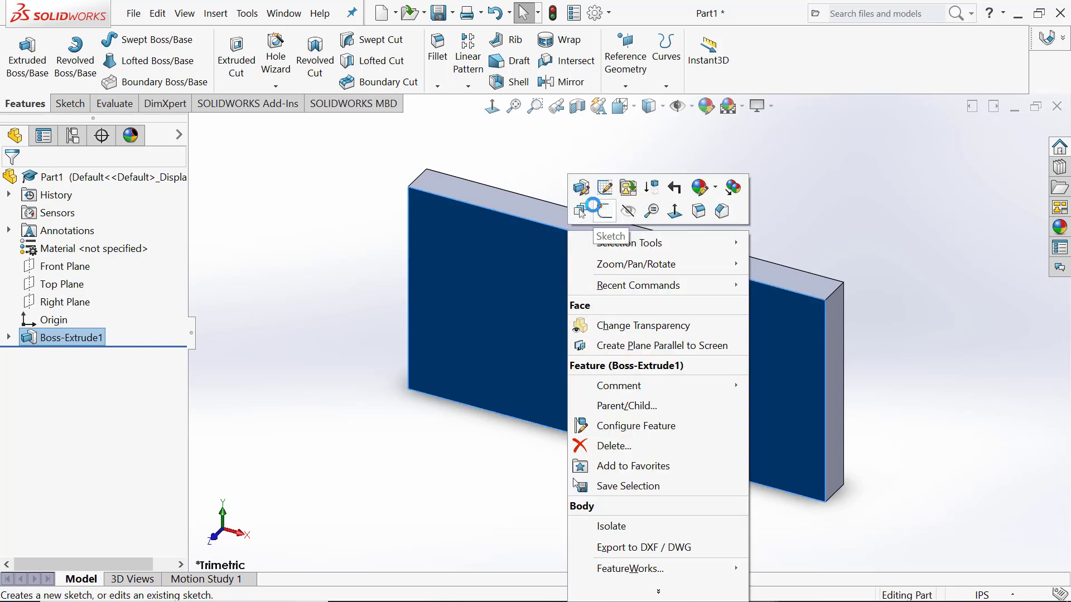
pyautogui.click(606, 212)
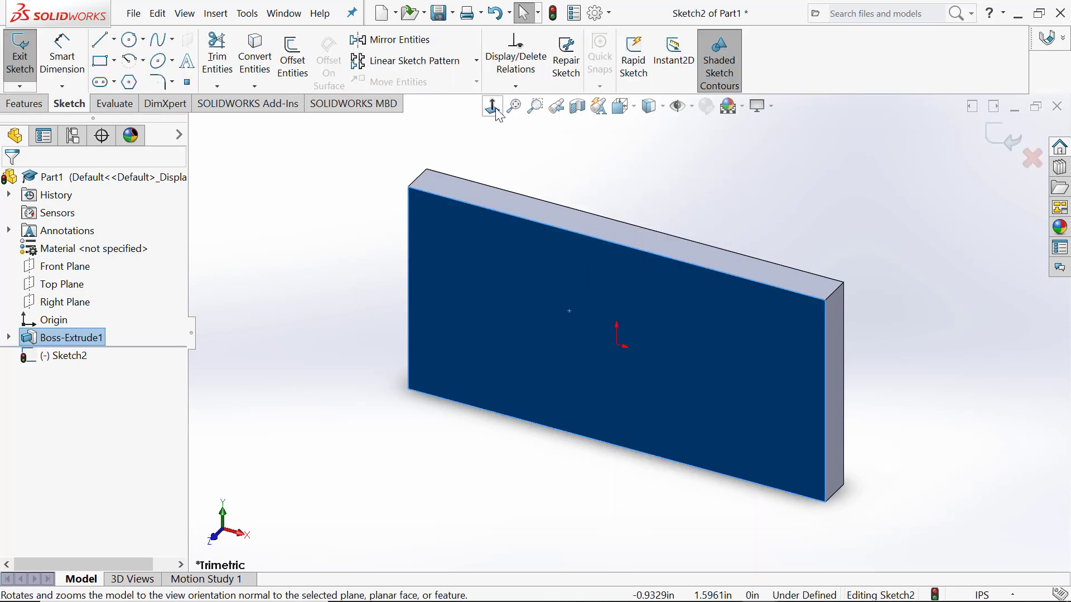
pyautogui.click(131, 39)
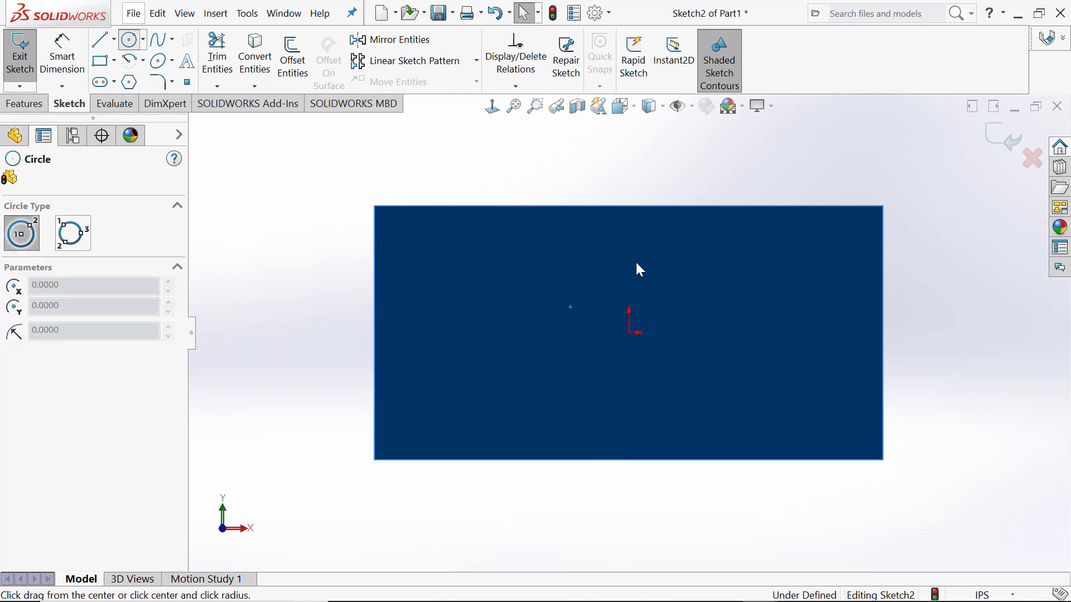
pyautogui.click(711, 374)
pyautogui.click(755, 332)
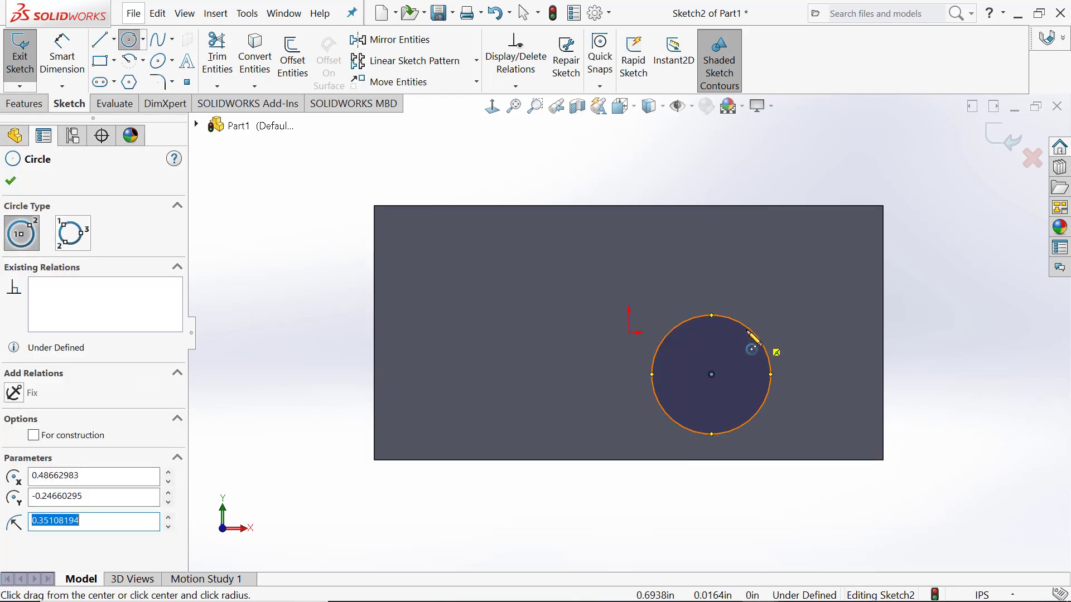
pyautogui.press('Escape')
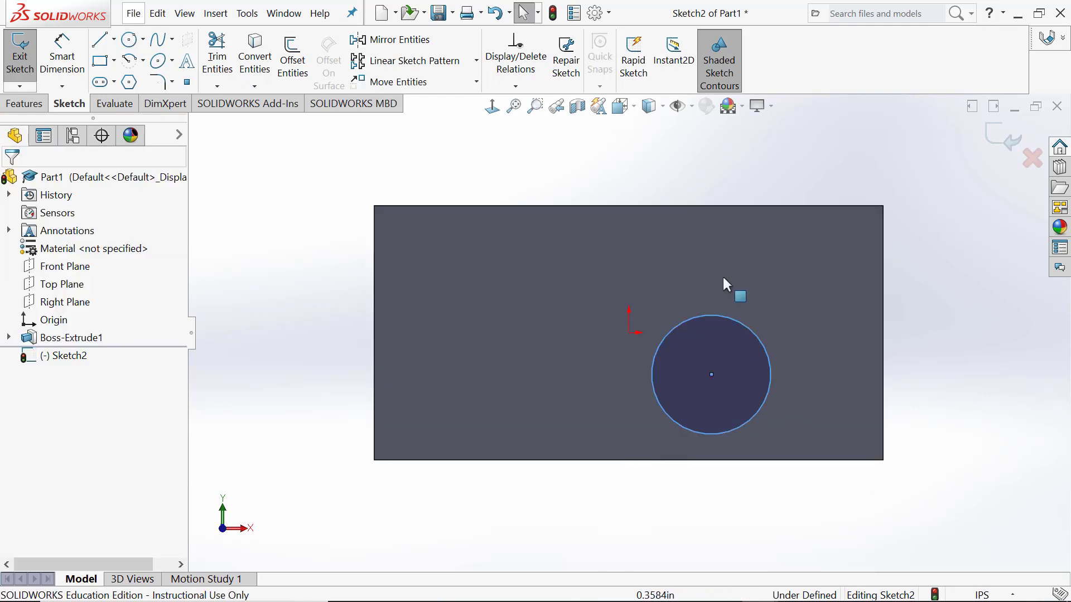
pyautogui.click(942, 308)
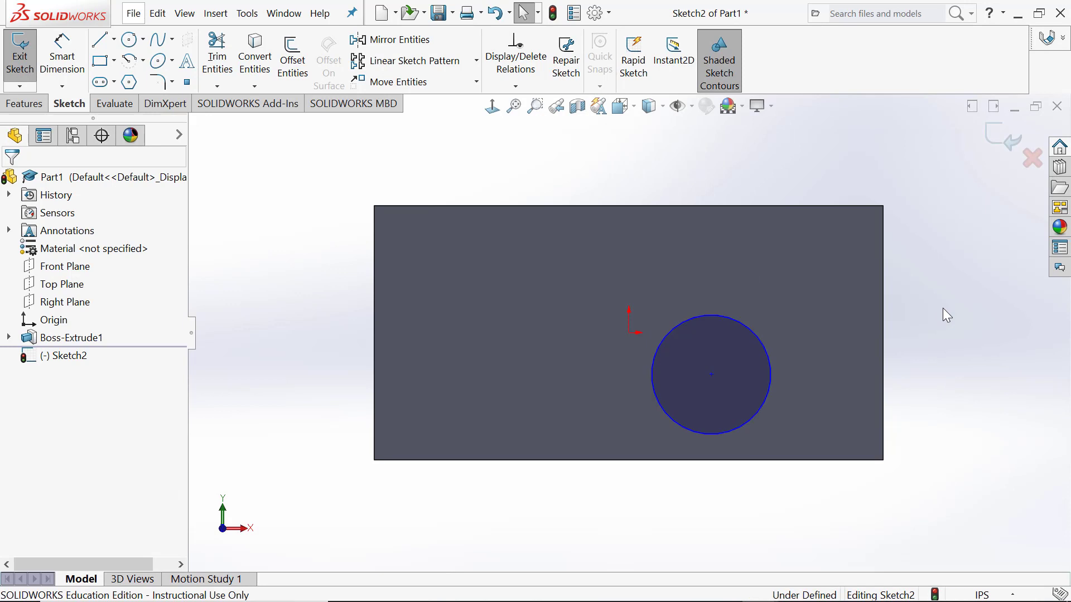
# - Add a Vertical relation between the circle's center point and the origin
pyautogui.click(712, 373)
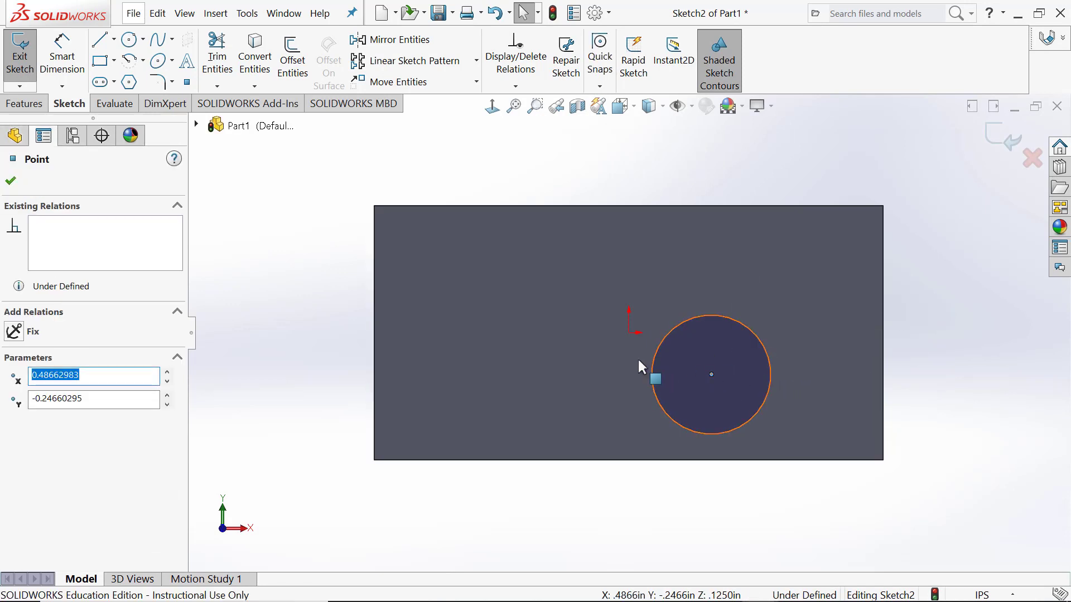
pyautogui.keyDown('ctrl'); pyautogui.click(629, 333); pyautogui.keyUp('ctrl')
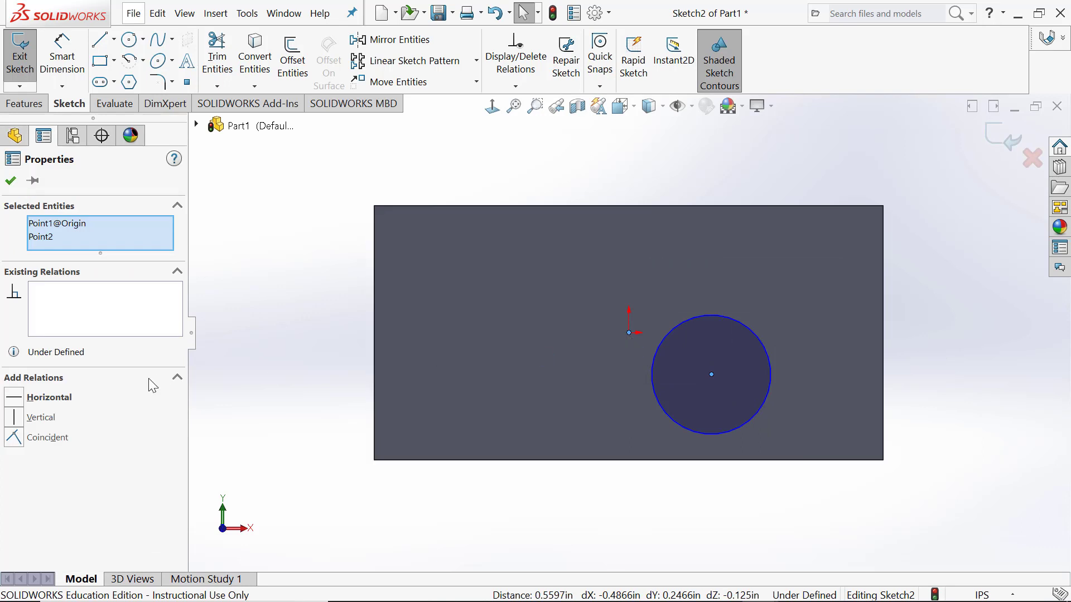
pyautogui.click(14, 418)
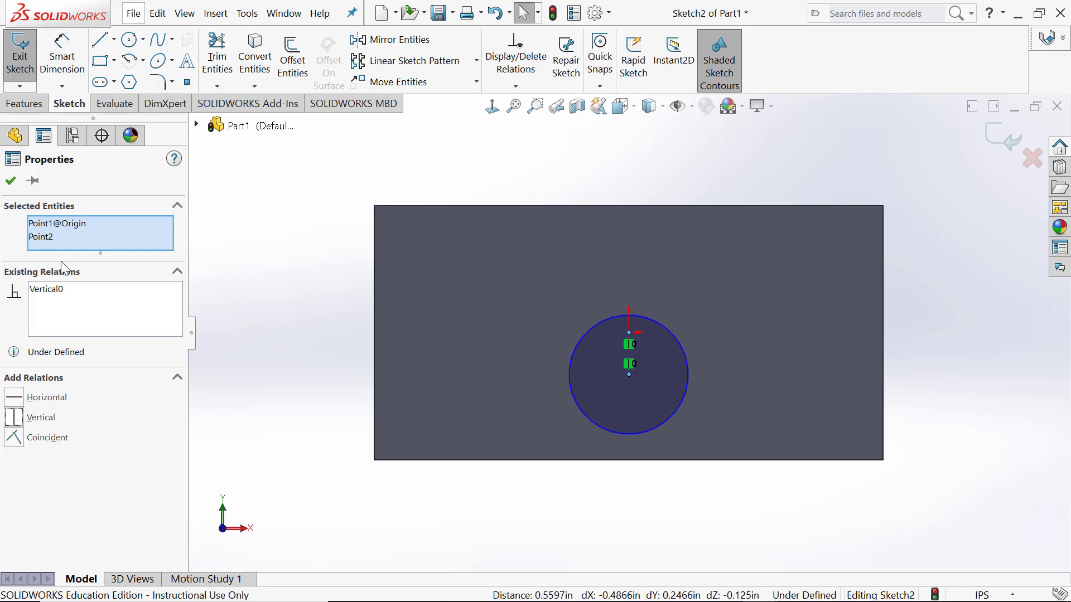
pyautogui.click(13, 182)
# - Dimension the circle's radius from center to edge as 3/8 in and move its center up to about 0.17 in below the origin
pyautogui.click(62, 55)
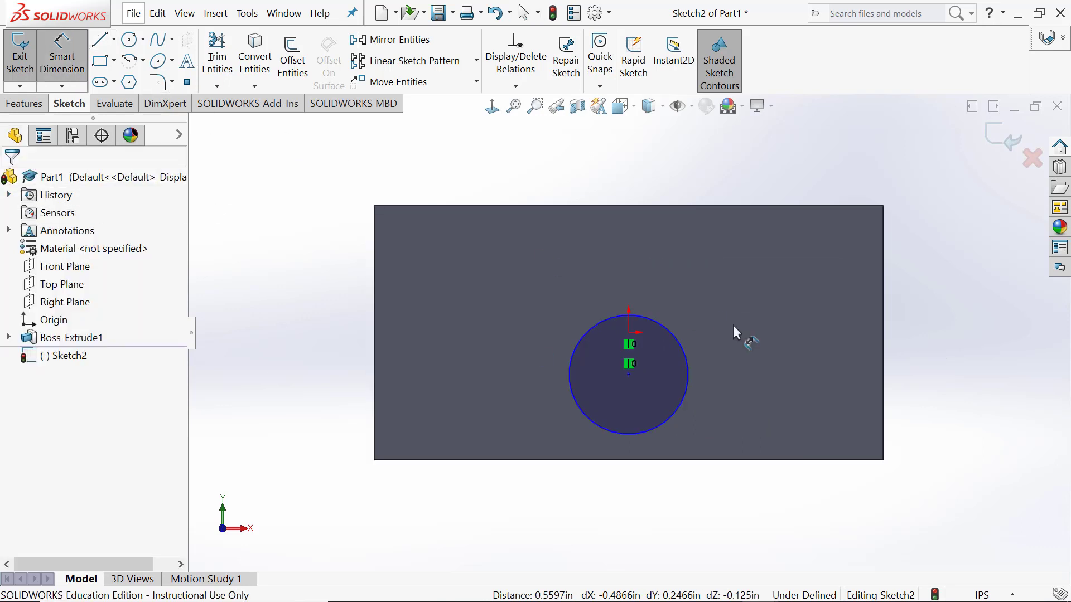
pyautogui.click(630, 376)
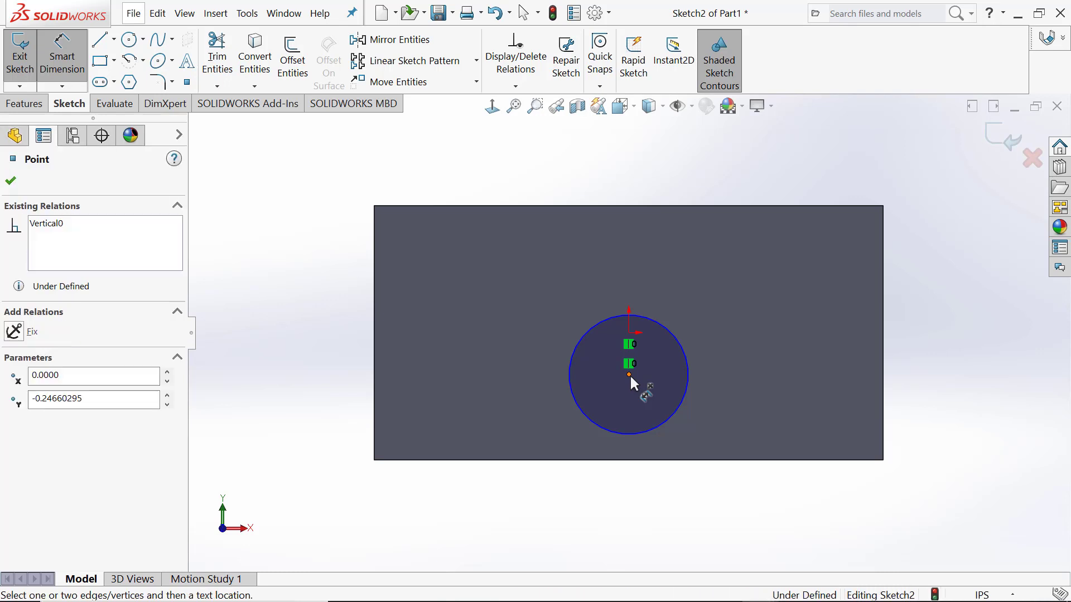
pyautogui.click(688, 374)
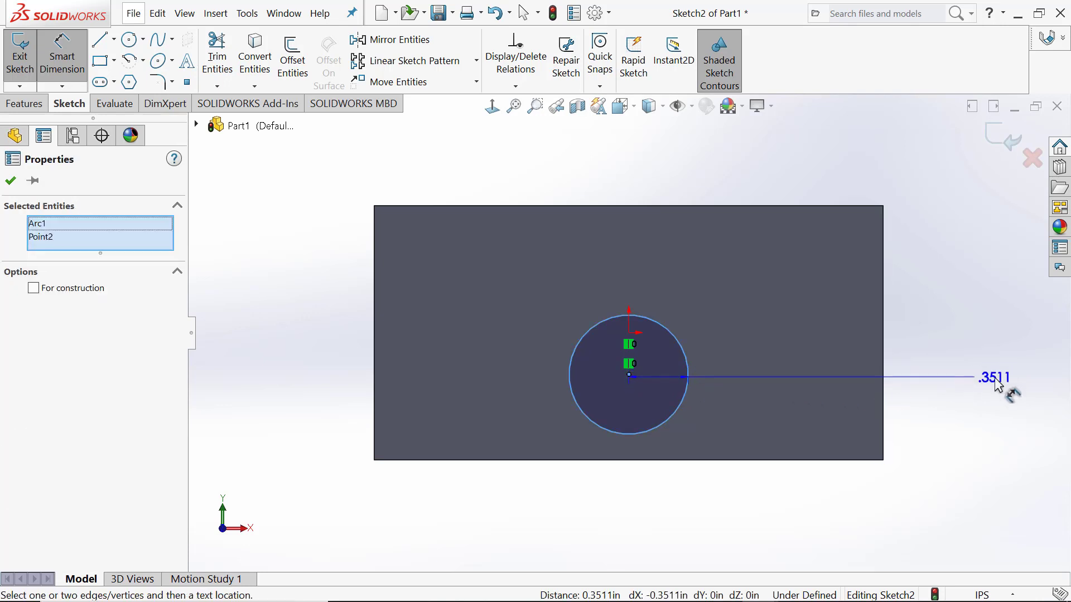
pyautogui.click(994, 374)
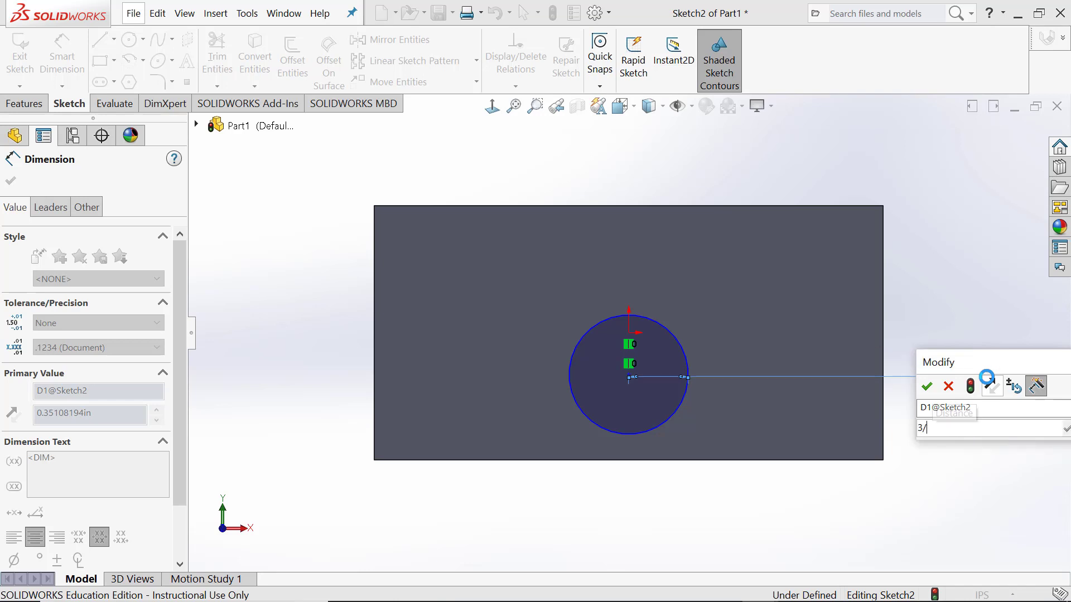
pyautogui.write('3/8')
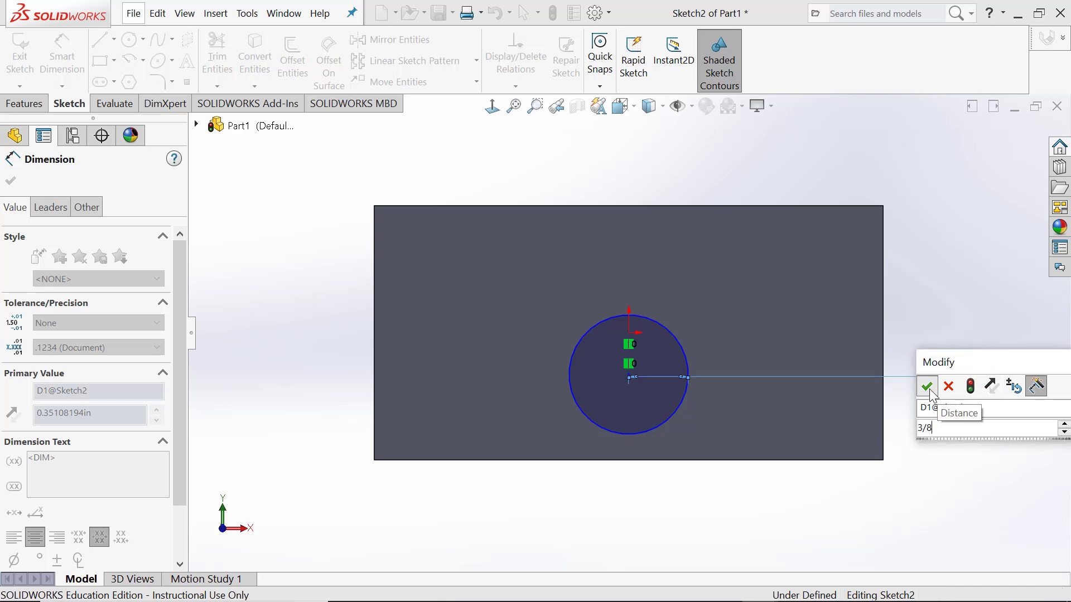
pyautogui.click(927, 387)
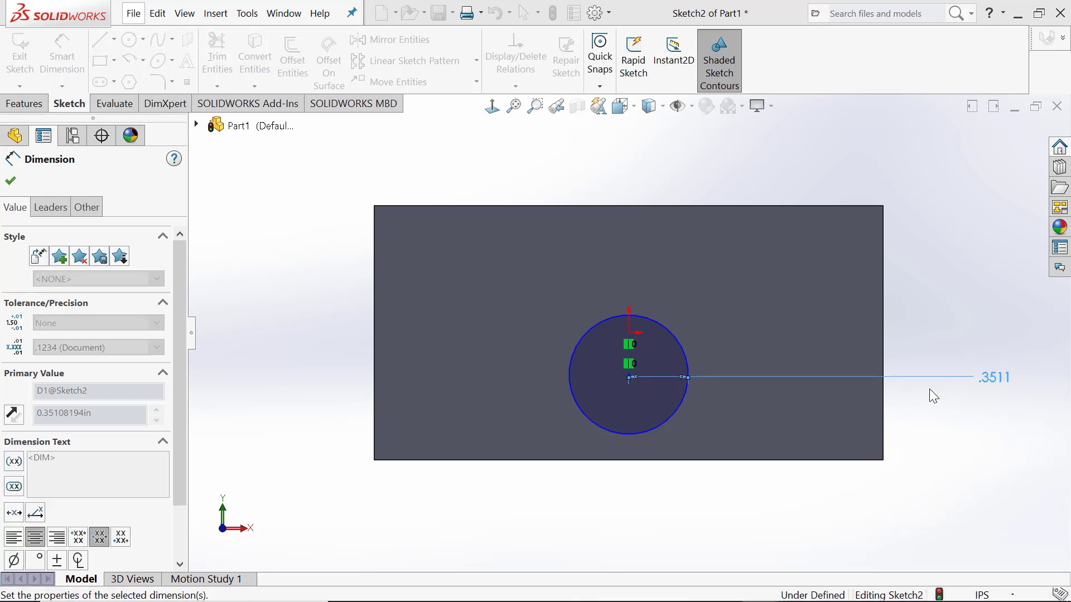
pyautogui.click(10, 182)
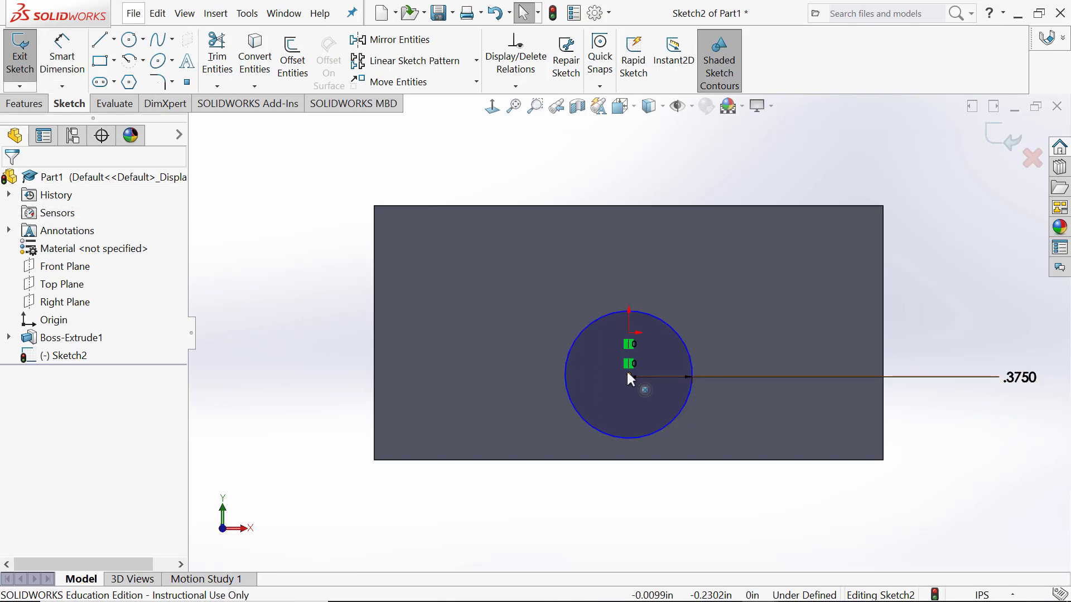
pyautogui.moveTo(631, 378)
pyautogui.mouseDown()
pyautogui.moveTo(631, 248)
pyautogui.moveTo(627, 360)
pyautogui.mouseUp()
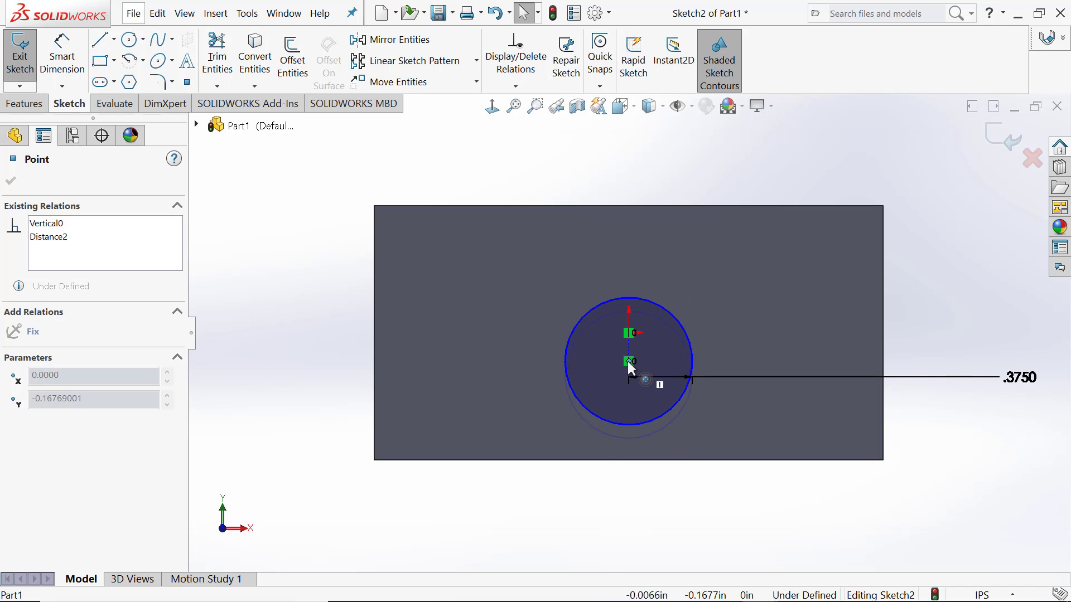
pyautogui.click(321, 287)
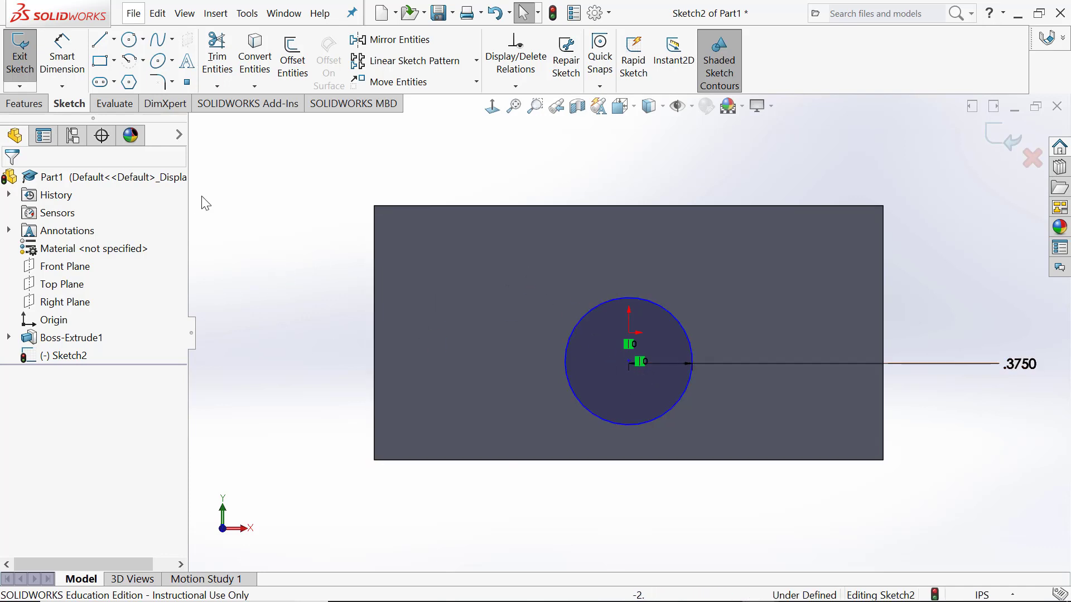
# - Place a sketch point on the circle's bottom quadrant and nudge the circle slightly upward by it
pyautogui.click(191, 84)
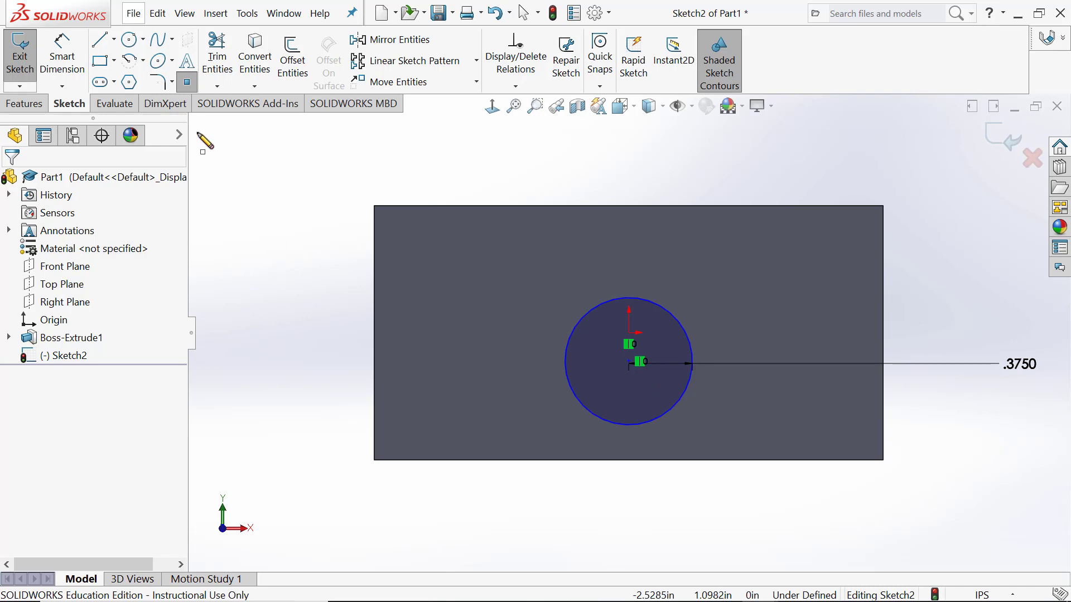
pyautogui.click(629, 426)
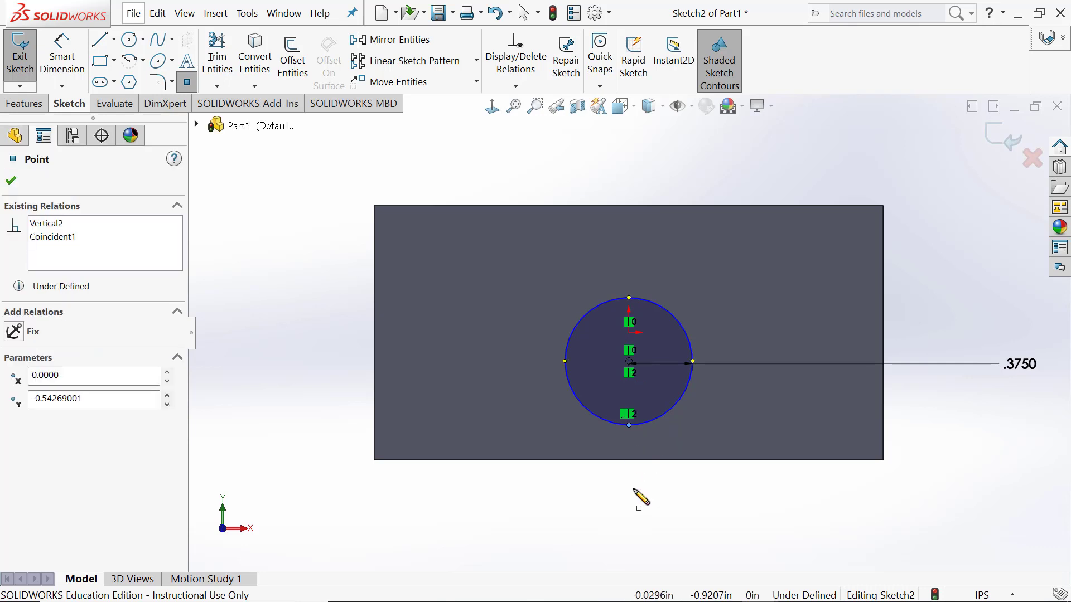
pyautogui.click(11, 183)
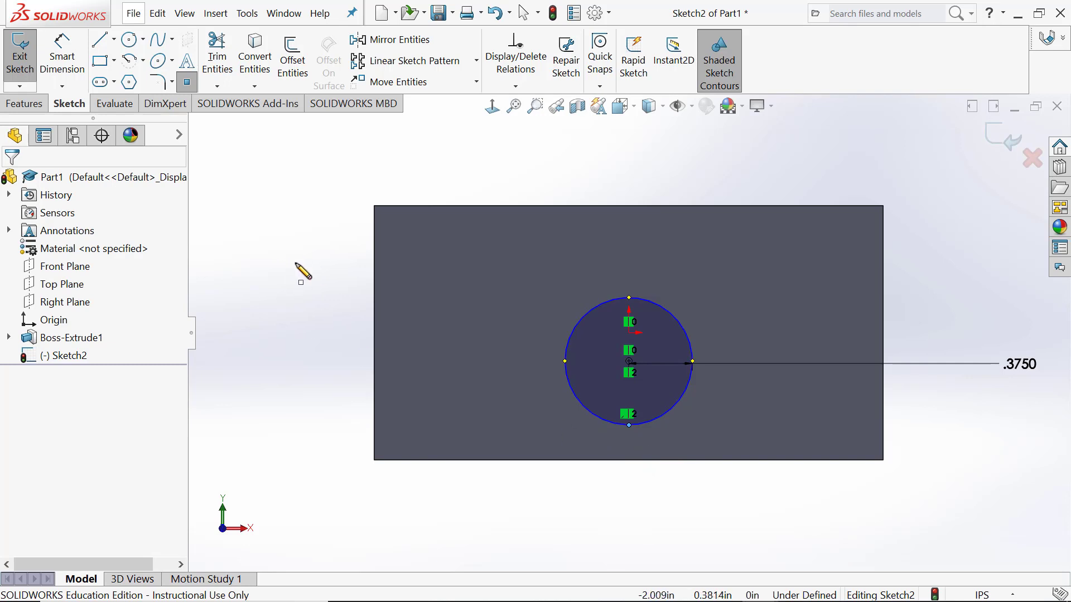
pyautogui.press('Escape')
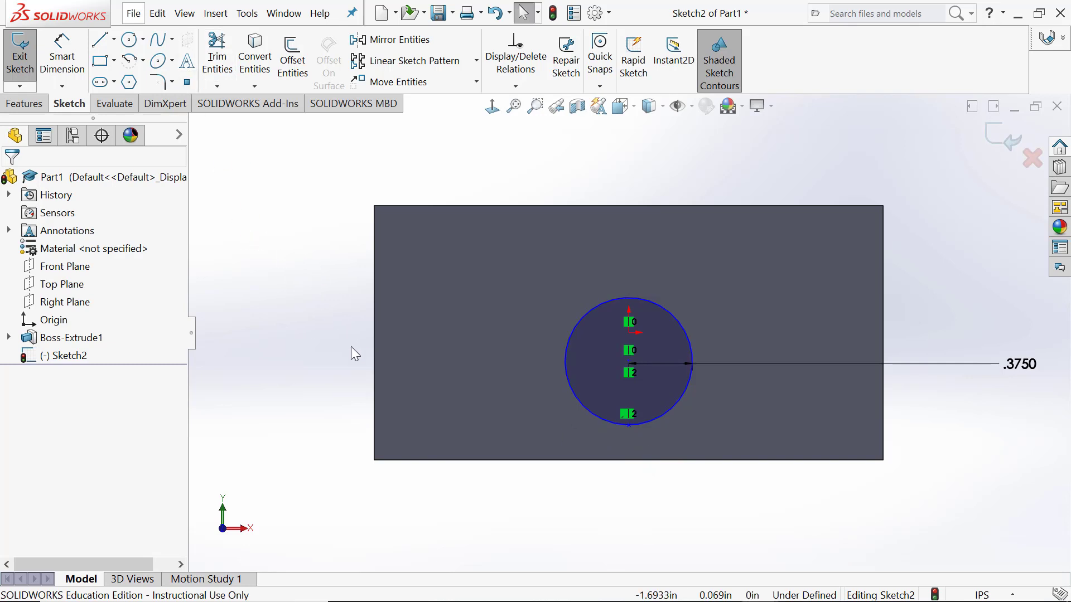
pyautogui.moveTo(629, 426)
pyautogui.mouseDown()
pyautogui.moveTo(674, 411)
pyautogui.moveTo(650, 424)
pyautogui.moveTo(563, 394)
pyautogui.moveTo(687, 377)
pyautogui.moveTo(587, 400)
pyautogui.moveTo(631, 411)
pyautogui.moveTo(633, 425)
pyautogui.mouseUp()
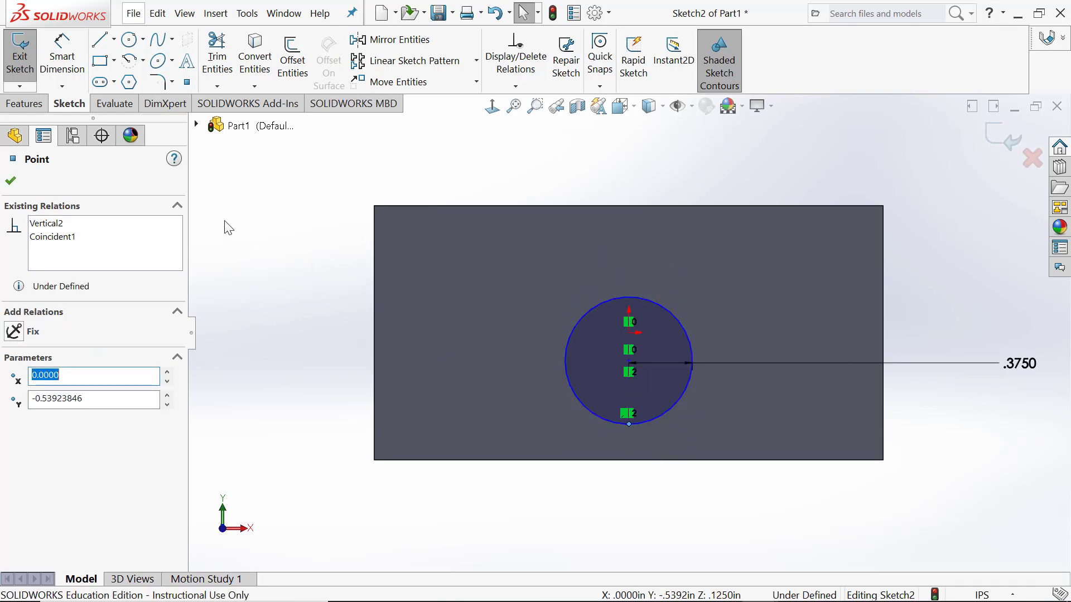
# - Dimension the distance from the circle's bottom point to the plate's bottom edge as 0.25 in
pyautogui.click(62, 56)
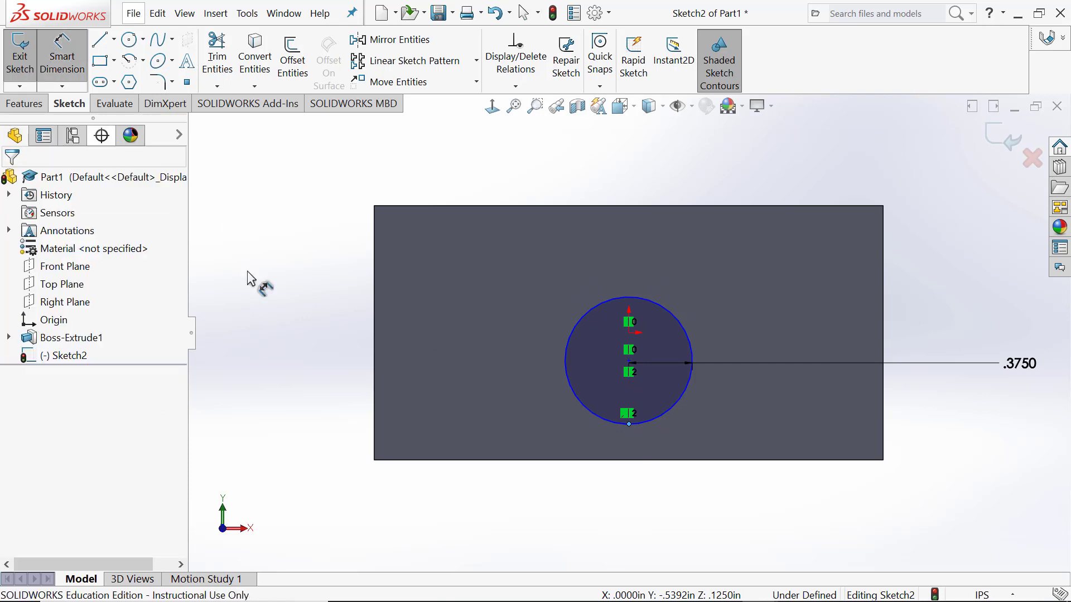
pyautogui.click(629, 423)
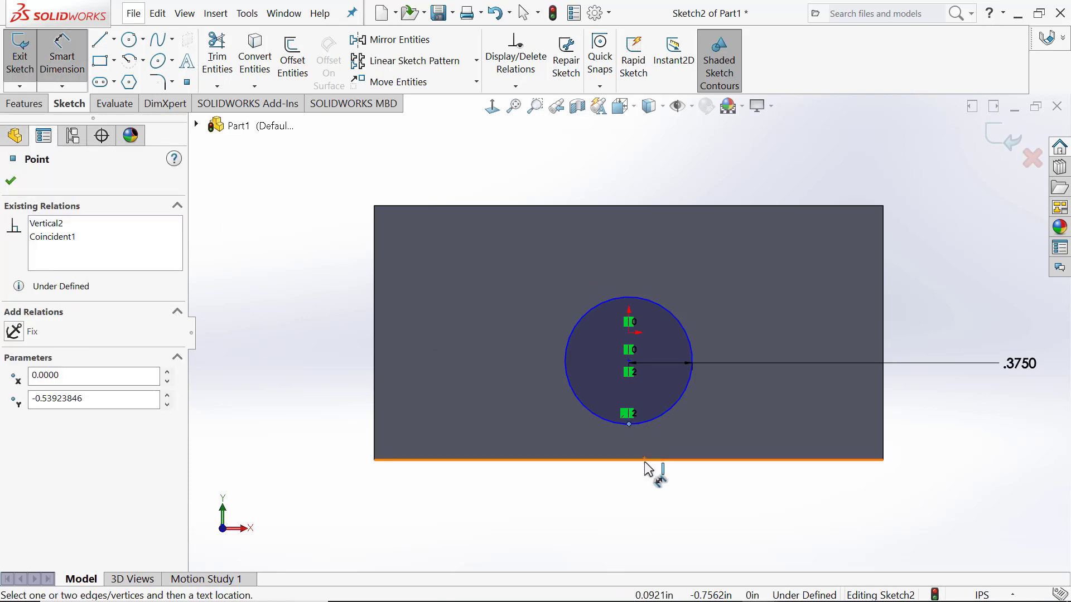
pyautogui.click(646, 460)
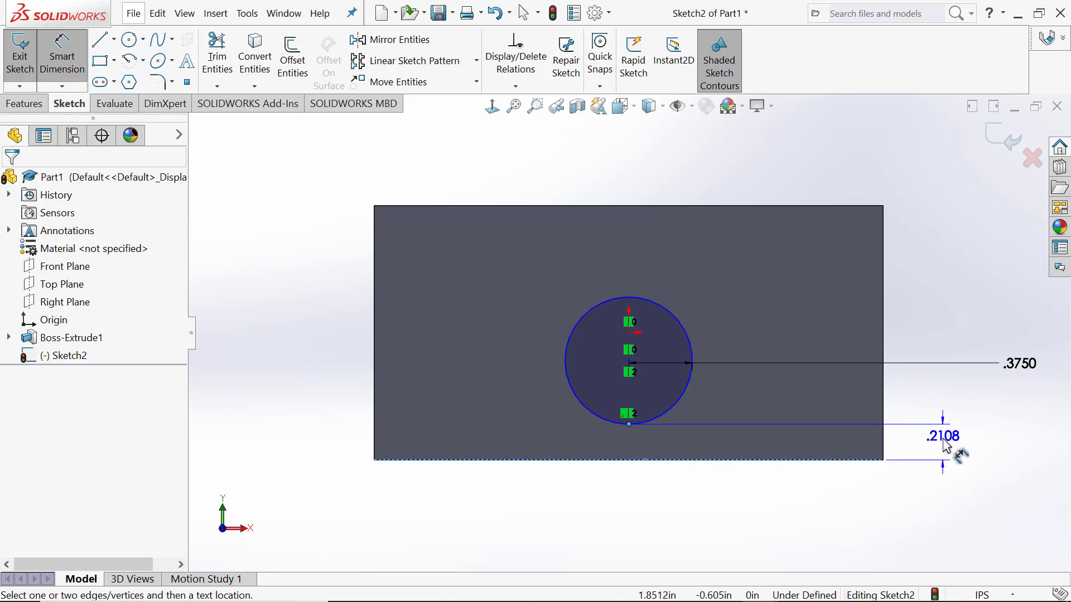
pyautogui.click(948, 447)
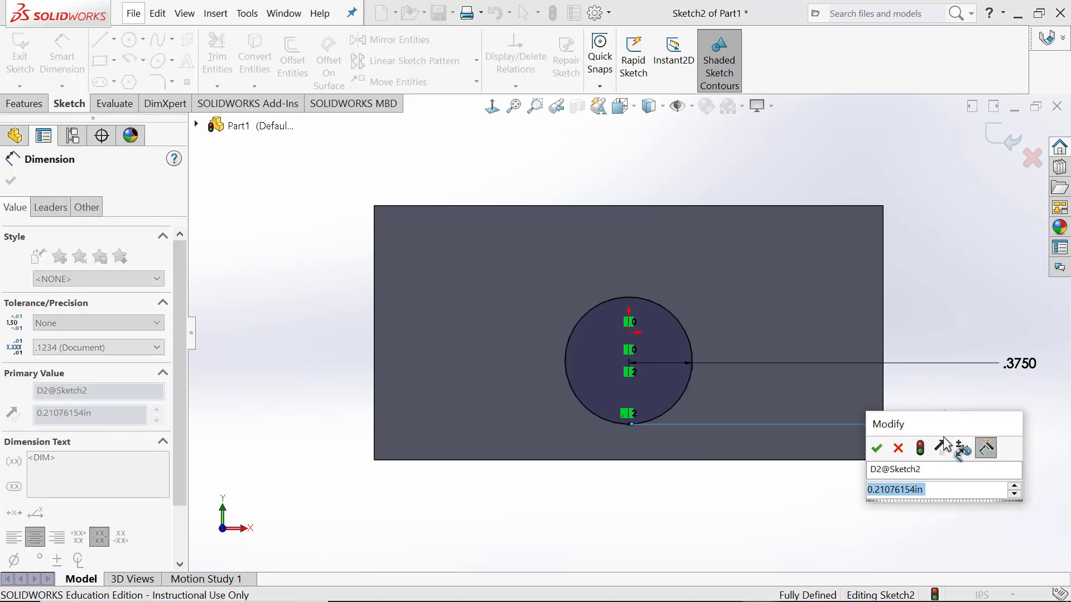
pyautogui.write('.25')
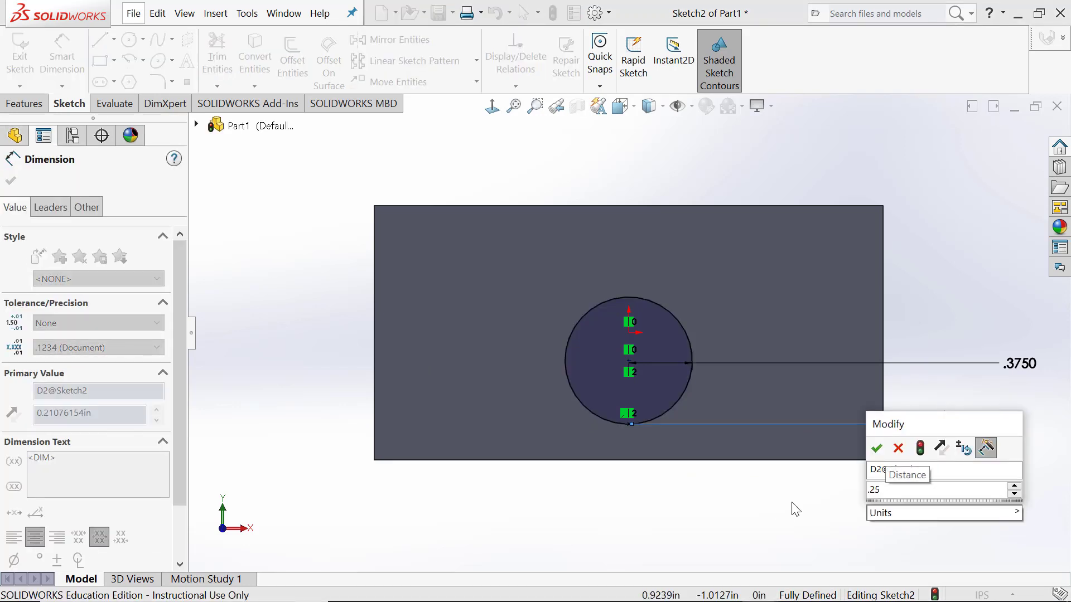
pyautogui.click(881, 447)
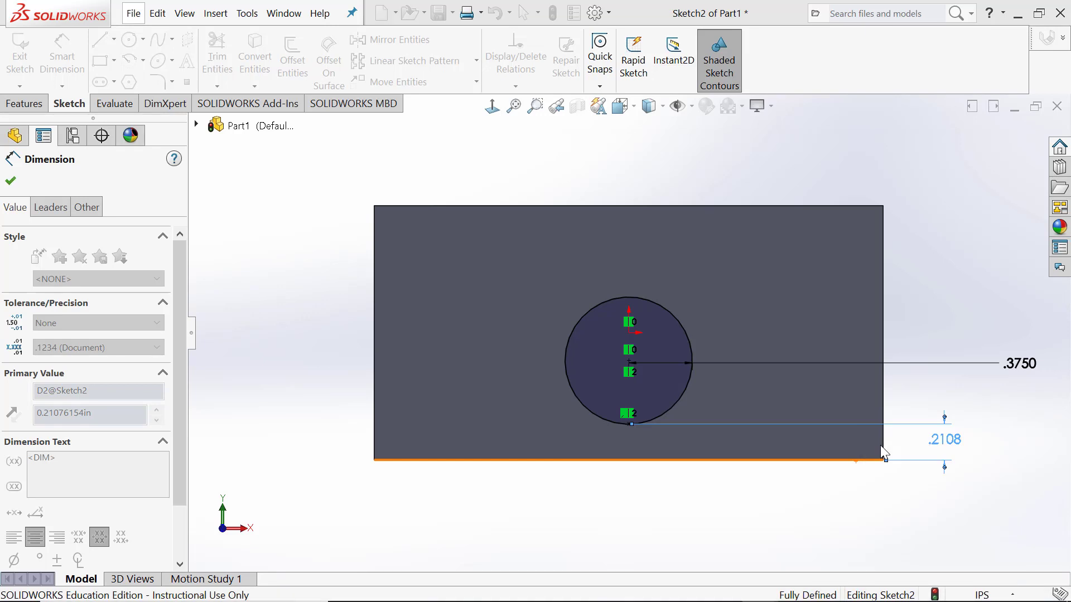
pyautogui.click(10, 180)
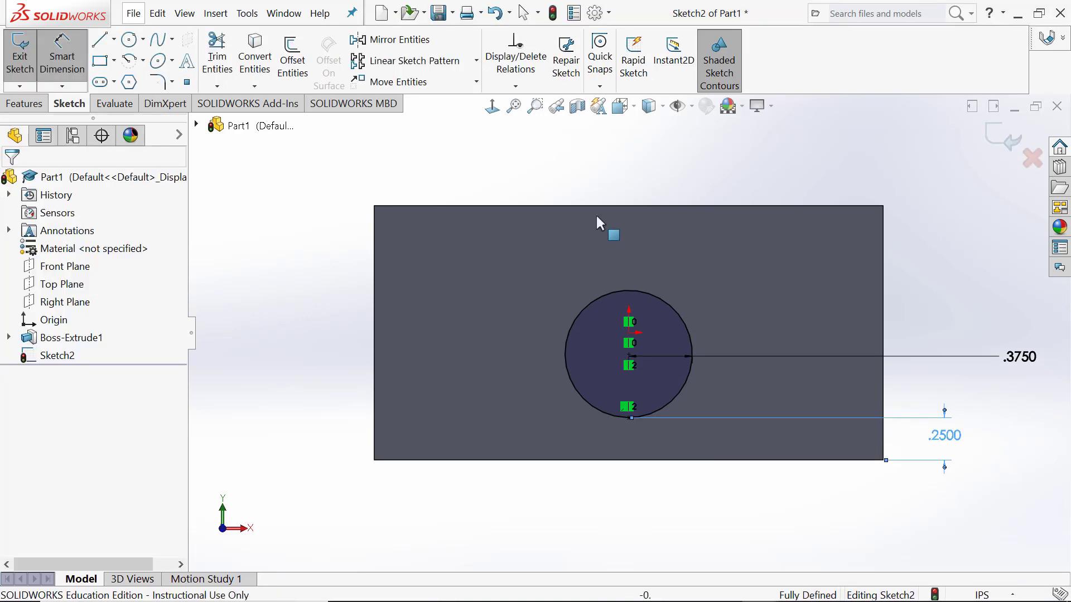
# - Finish the circle sketch and cut it from the plate with an Extruded Cut set to Through All
pyautogui.click(1002, 144)
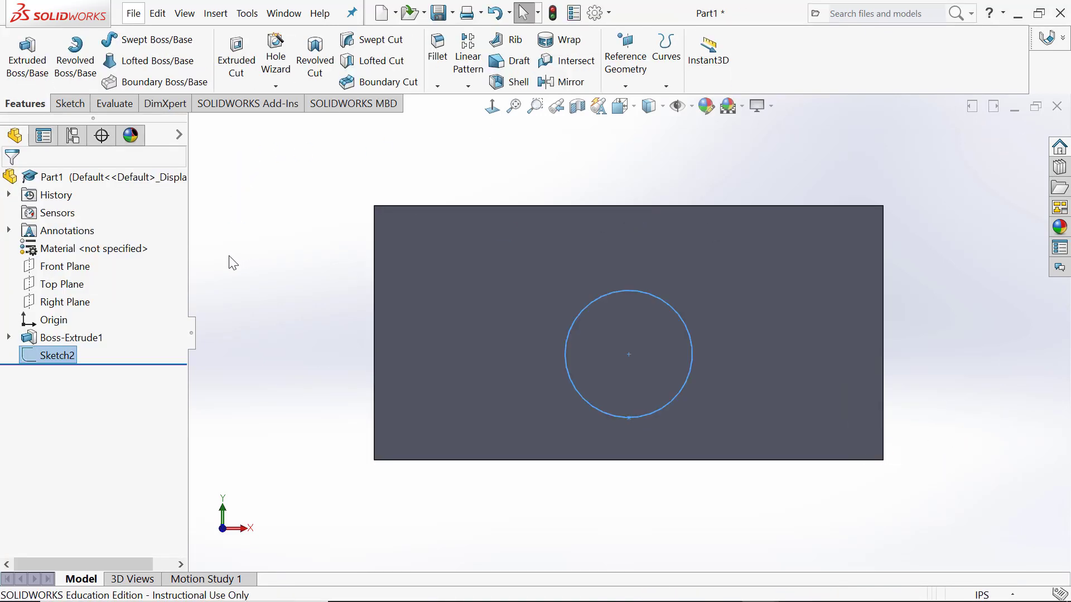
pyautogui.click(237, 56)
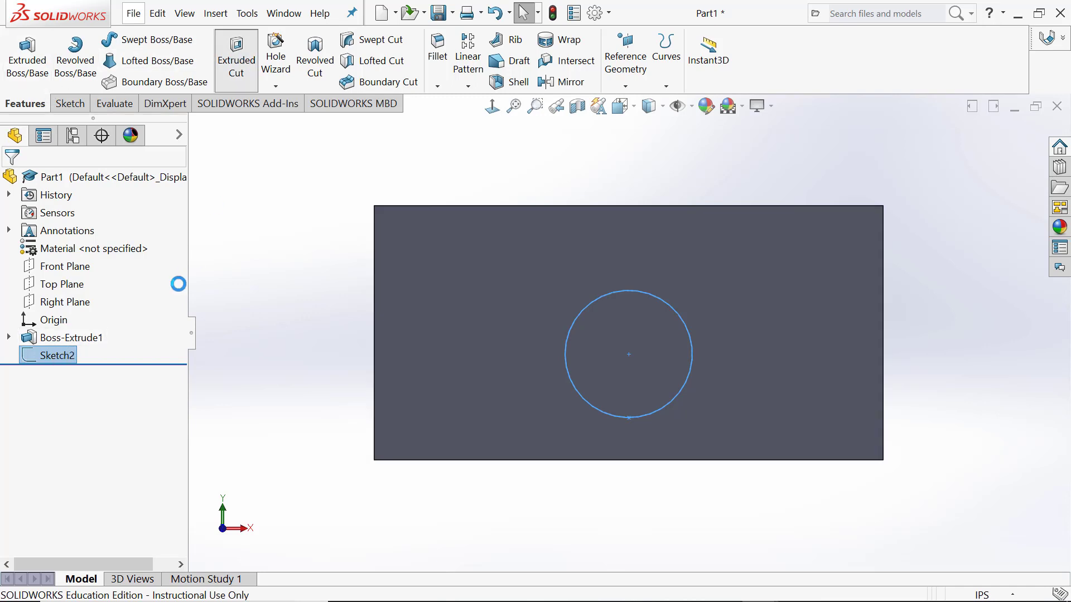
pyautogui.click(135, 268)
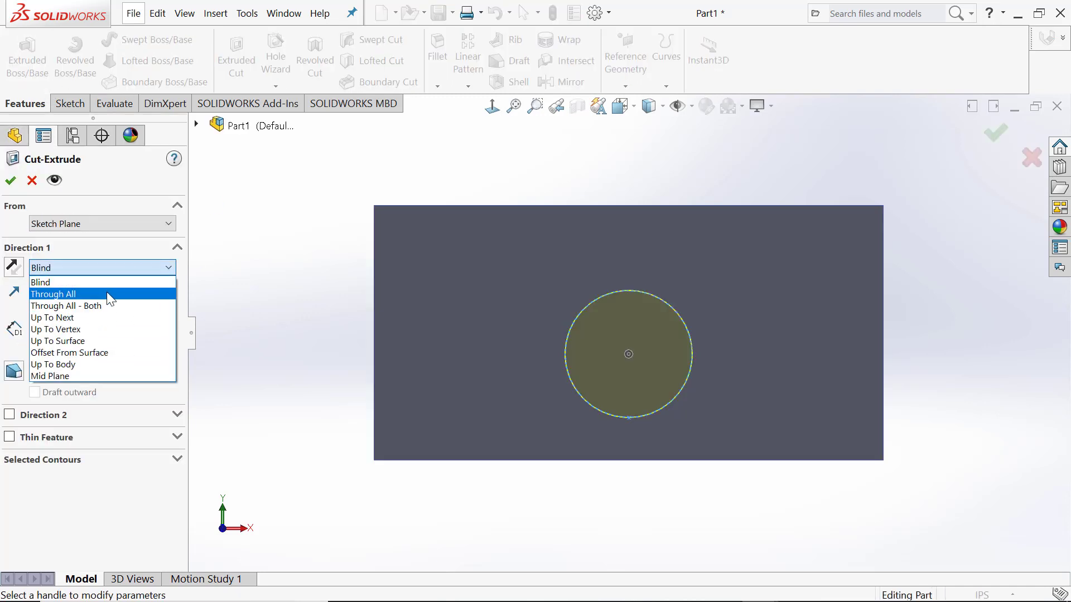
pyautogui.click(106, 293)
pyautogui.click(11, 180)
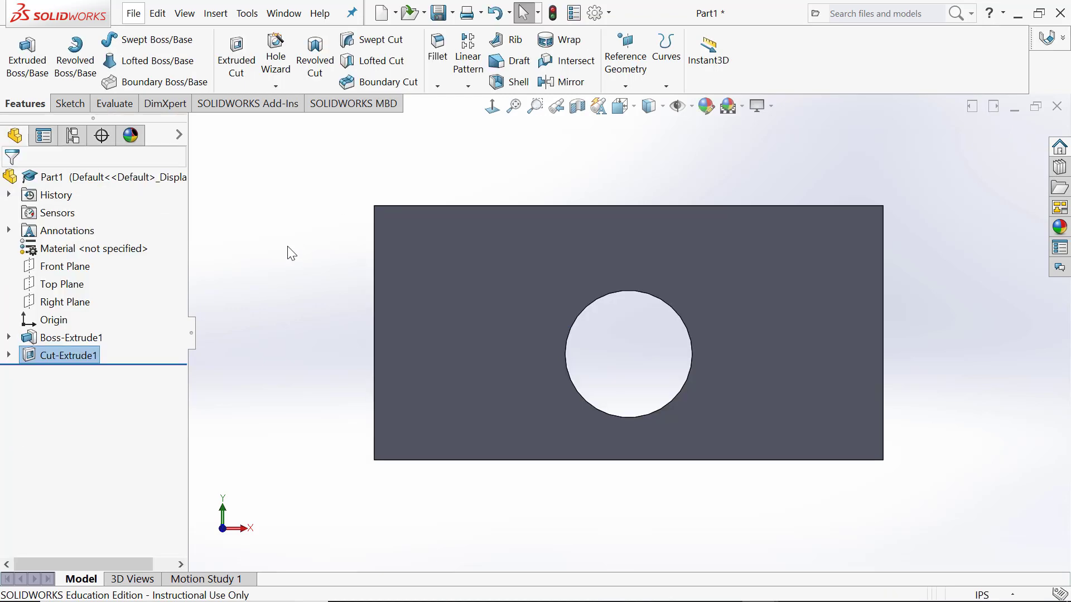
# - Sketch a corner rectangle about 0.72 in tall on the plate's front face, from its top edge down to the hole's right side
pyautogui.moveTo(303, 264); pyautogui.dragTo(280, 263, button='middle')
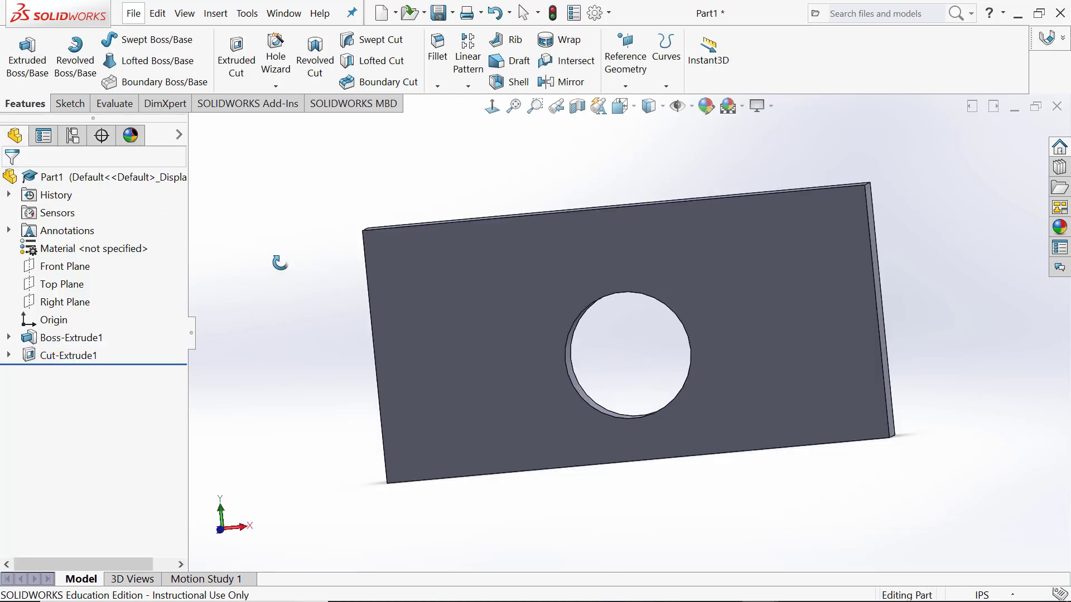
pyautogui.rightClick(513, 271)
pyautogui.click(549, 187)
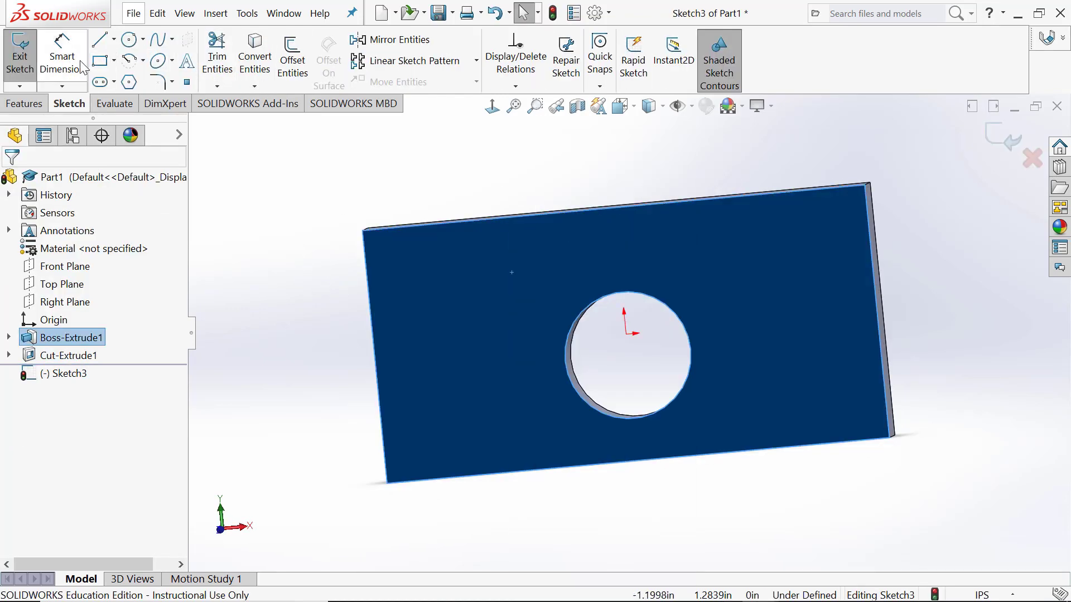
pyautogui.click(101, 61)
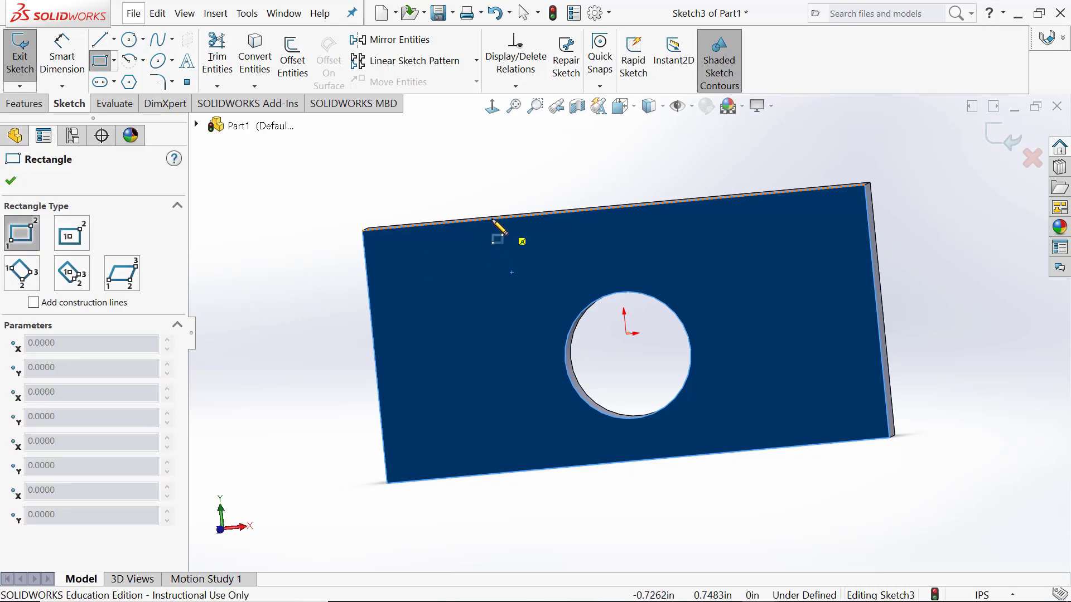
pyautogui.click(493, 107)
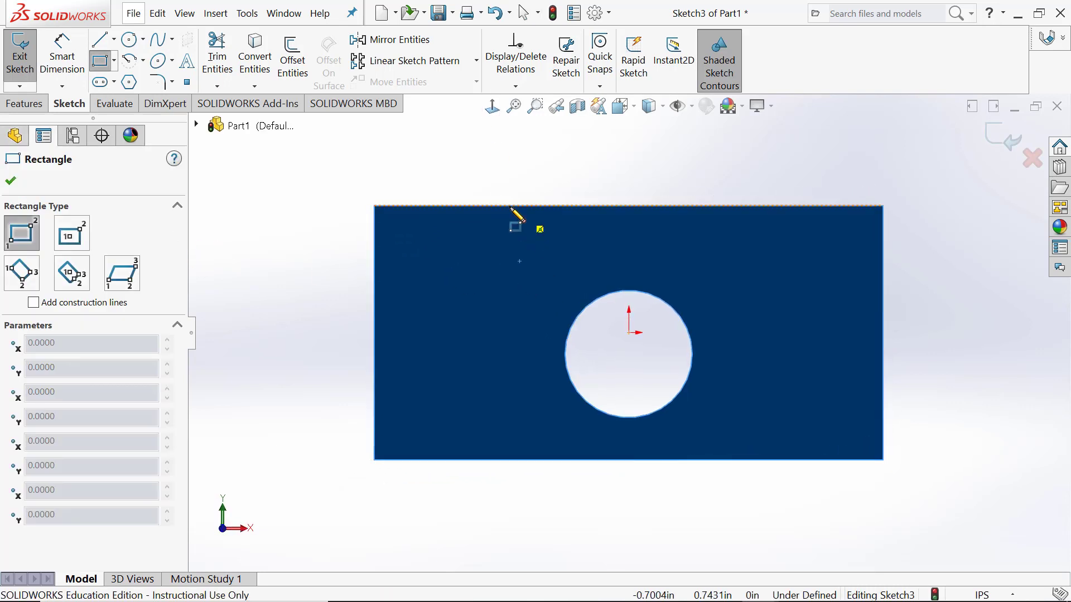
pyautogui.moveTo(510, 206)
pyautogui.mouseDown()
pyautogui.moveTo(617, 252)
pyautogui.moveTo(688, 307)
pyautogui.moveTo(687, 328)
pyautogui.mouseUp()
pyautogui.press('Escape')
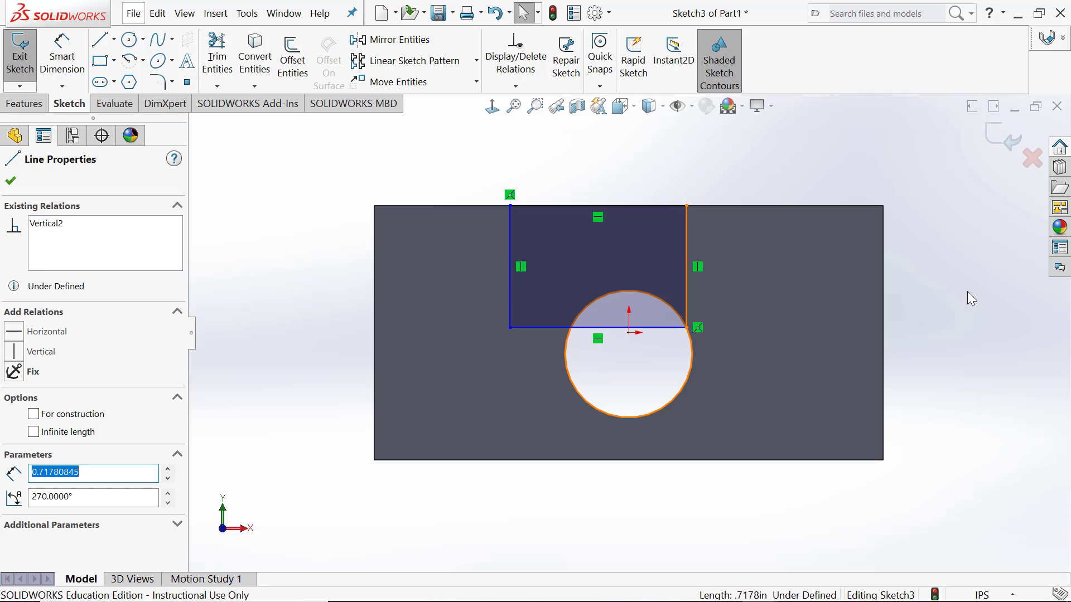
# - Add a Tangent relation between the rectangle's right side and the hole's edge
pyautogui.keyDown('ctrl'); pyautogui.click(676, 399); pyautogui.keyUp('ctrl')
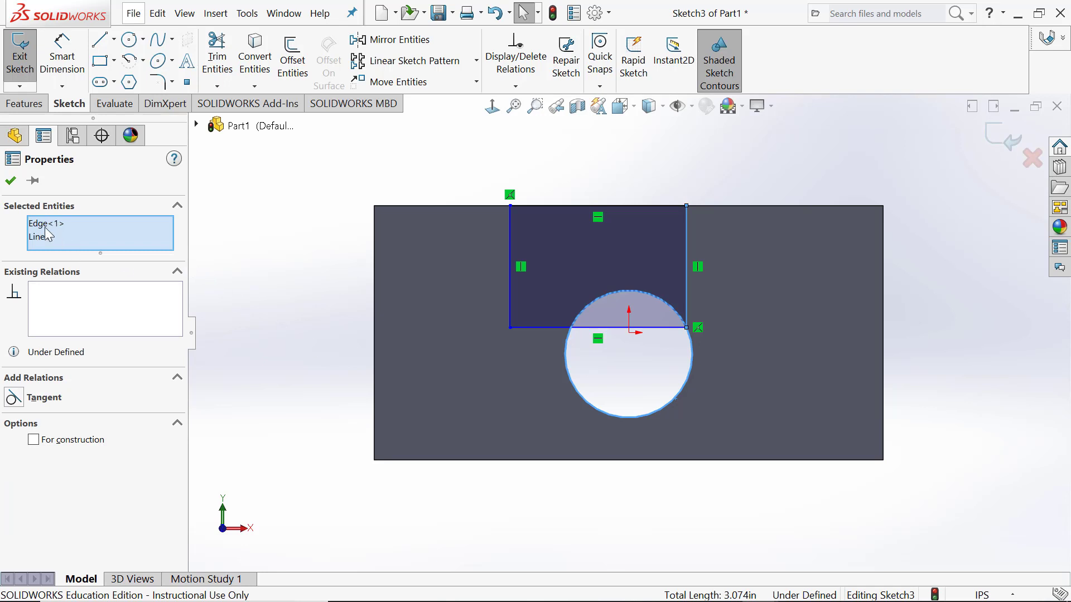
pyautogui.click(13, 398)
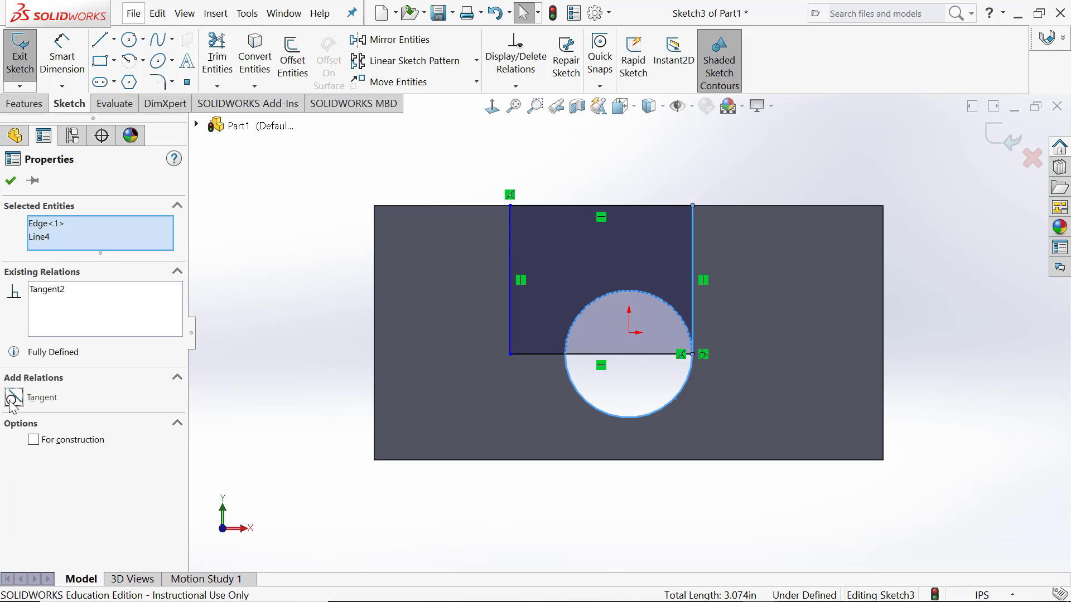
pyautogui.click(10, 181)
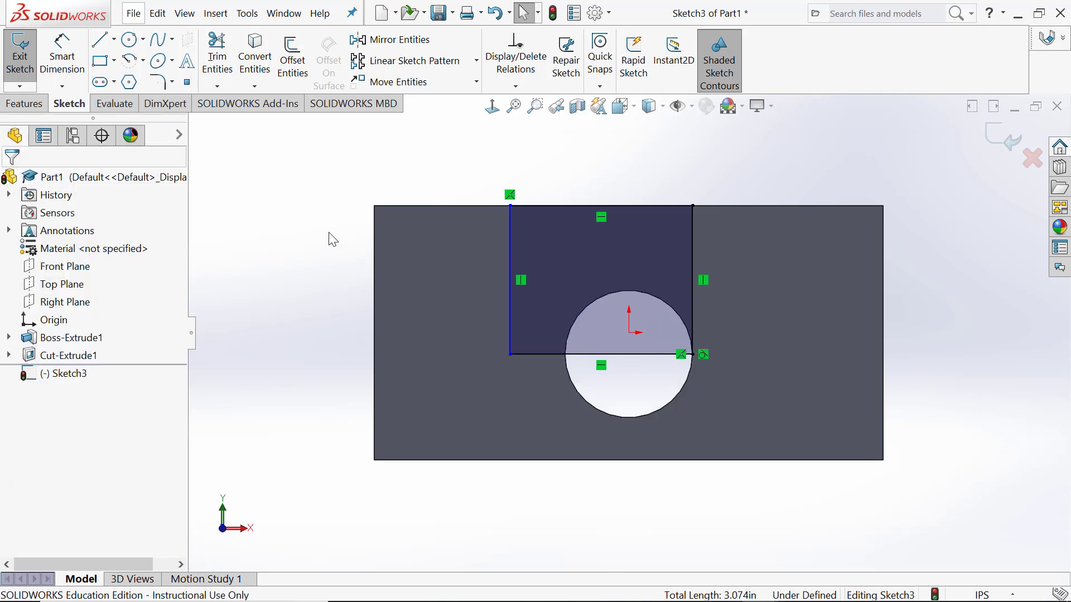
# - Make the rectangle's left side tangent to the hole's edge
pyautogui.click(509, 240)
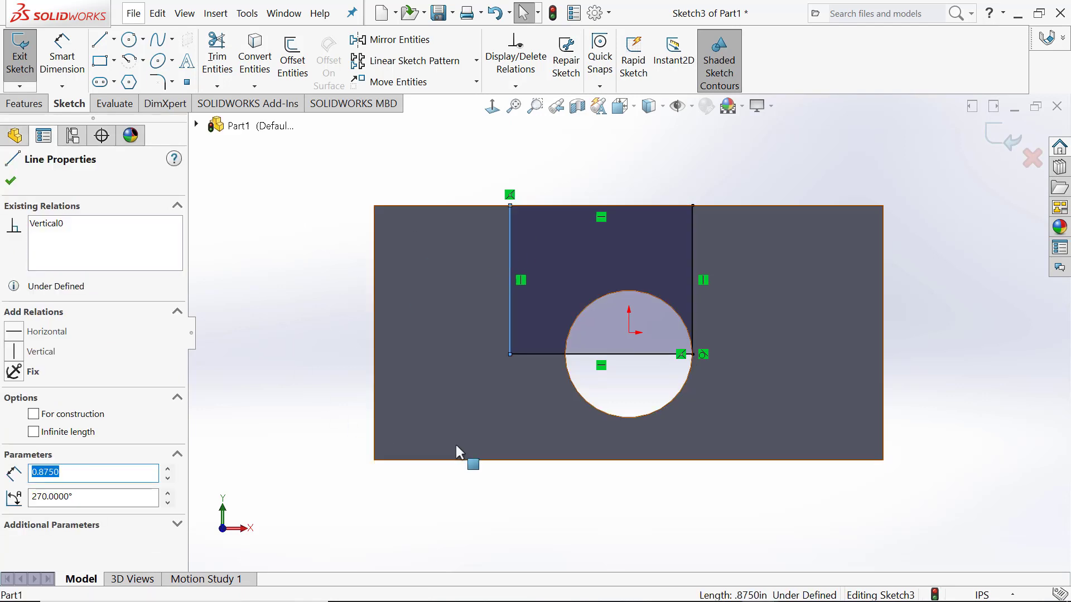
pyautogui.press('Escape')
pyautogui.keyDown('ctrl'); pyautogui.click(578, 397); pyautogui.keyUp('ctrl')
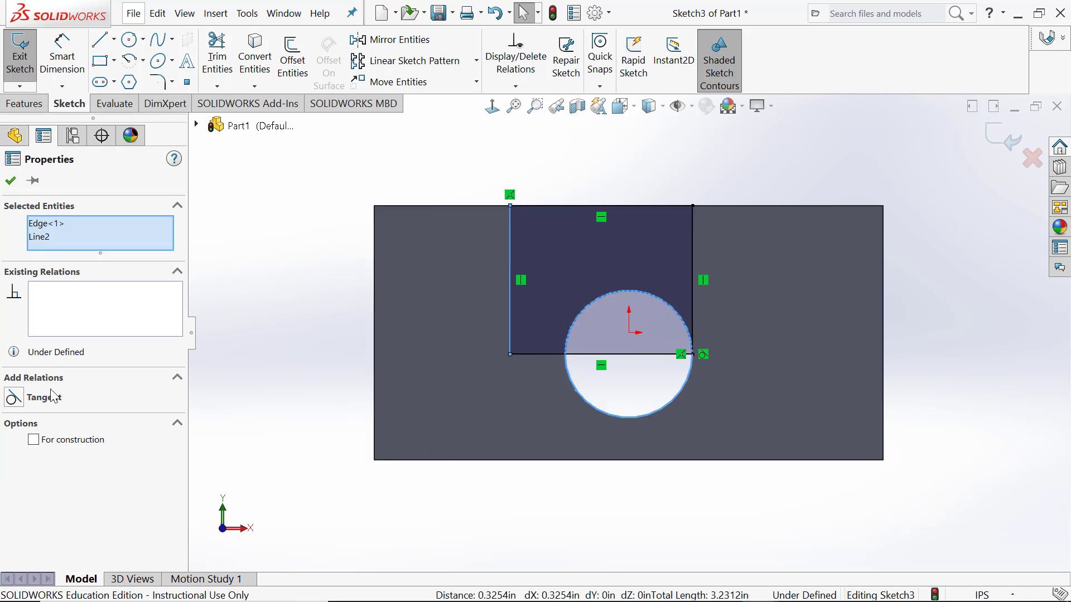
pyautogui.click(12, 399)
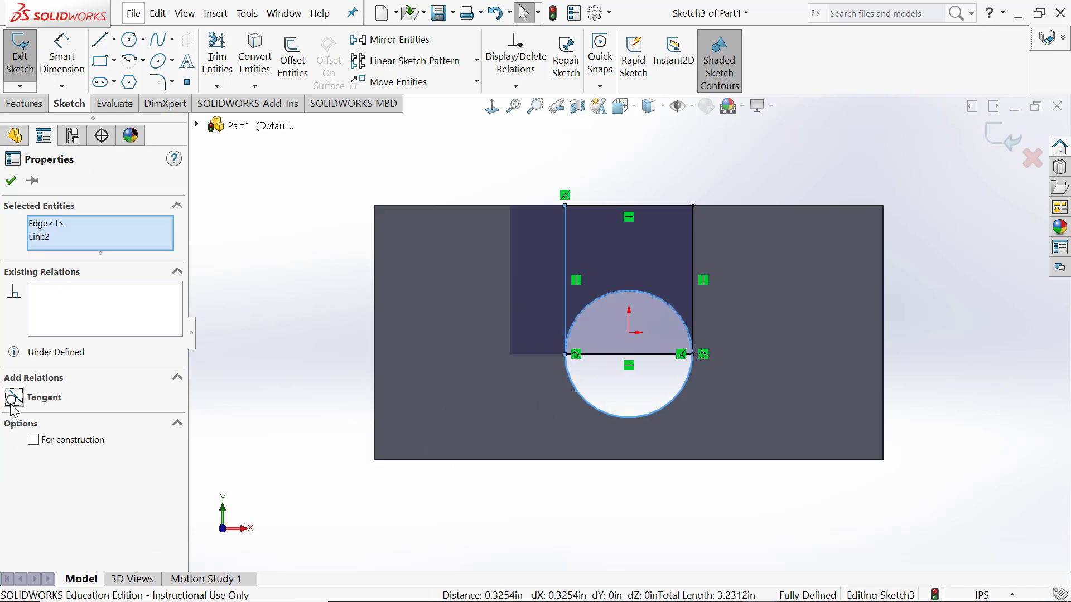
pyautogui.click(12, 182)
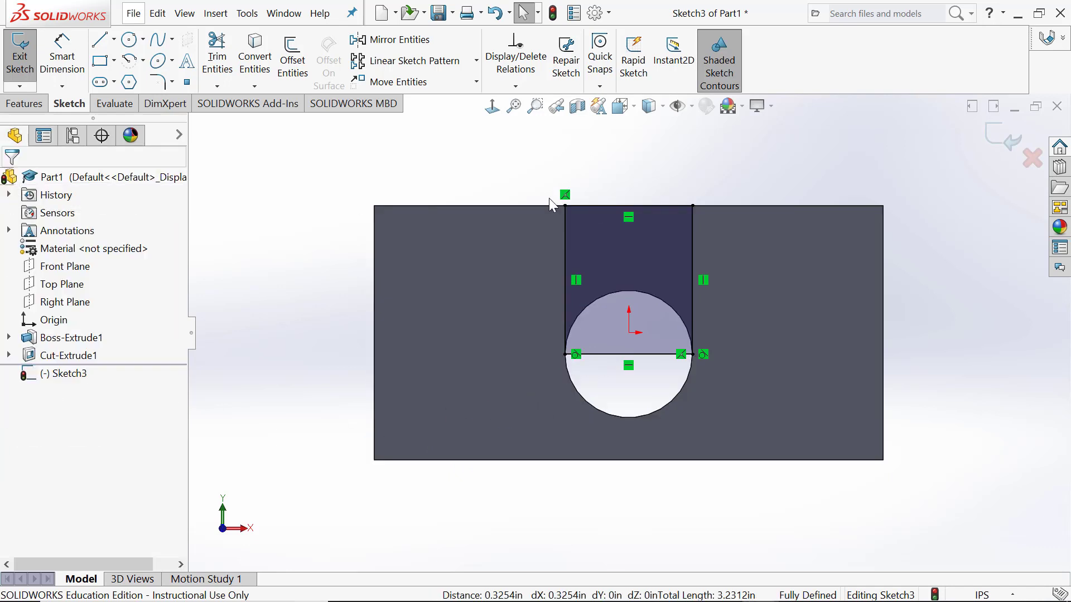
# - Finish the rectangle sketch and cut it Through All to open the hole into a U-shaped slot
pyautogui.click(998, 149)
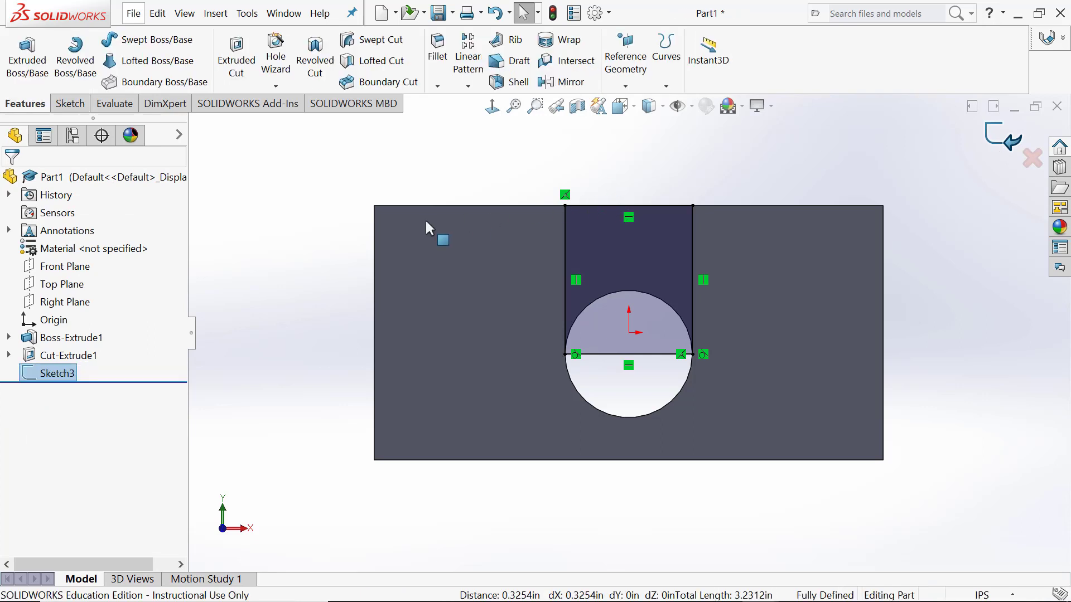
pyautogui.click(236, 61)
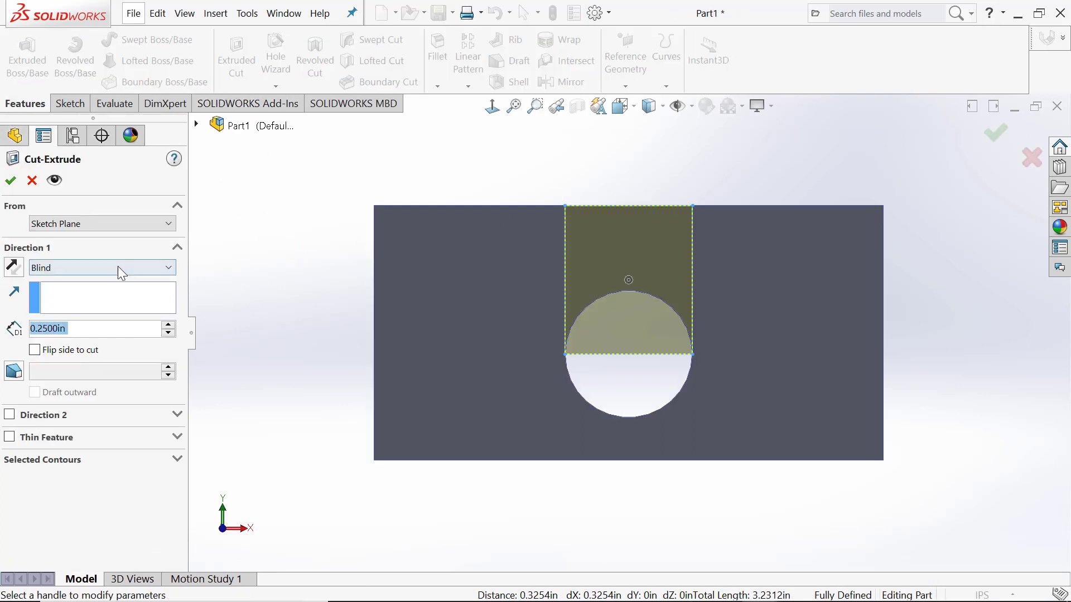
pyautogui.click(118, 268)
pyautogui.click(98, 291)
pyautogui.click(10, 181)
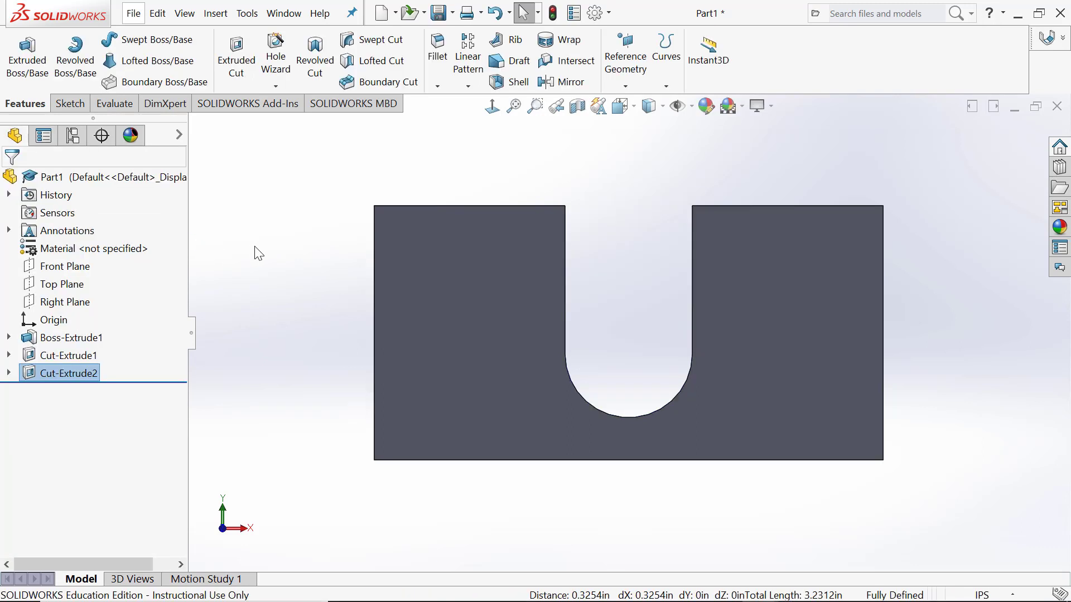
# - Start a Hole Wizard hole on the plate's narrow left end face
pyautogui.moveTo(268, 252); pyautogui.dragTo(318, 270, button='middle')
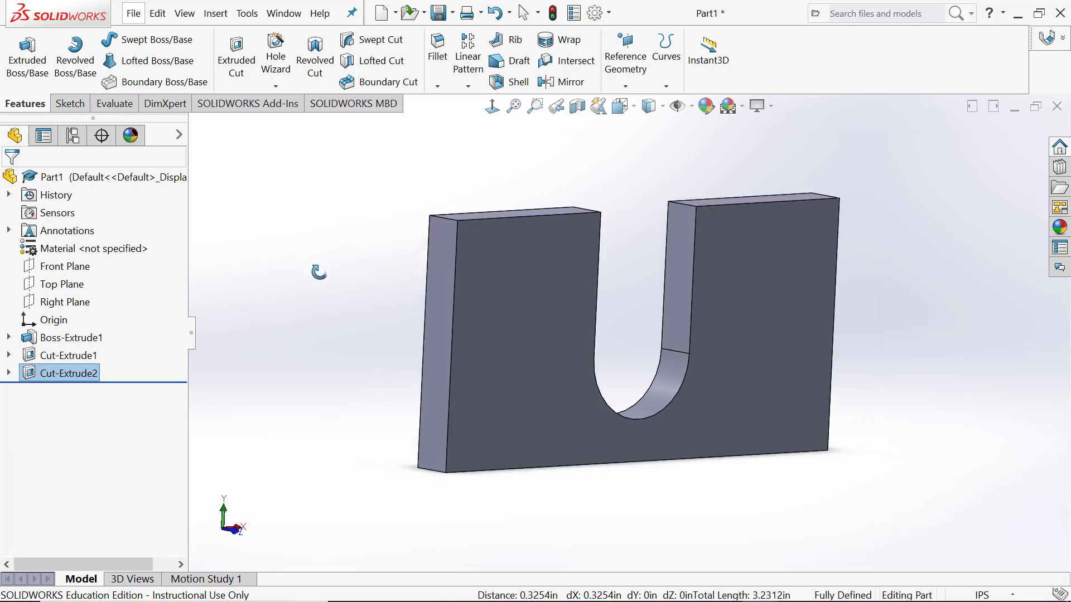
pyautogui.click(441, 281)
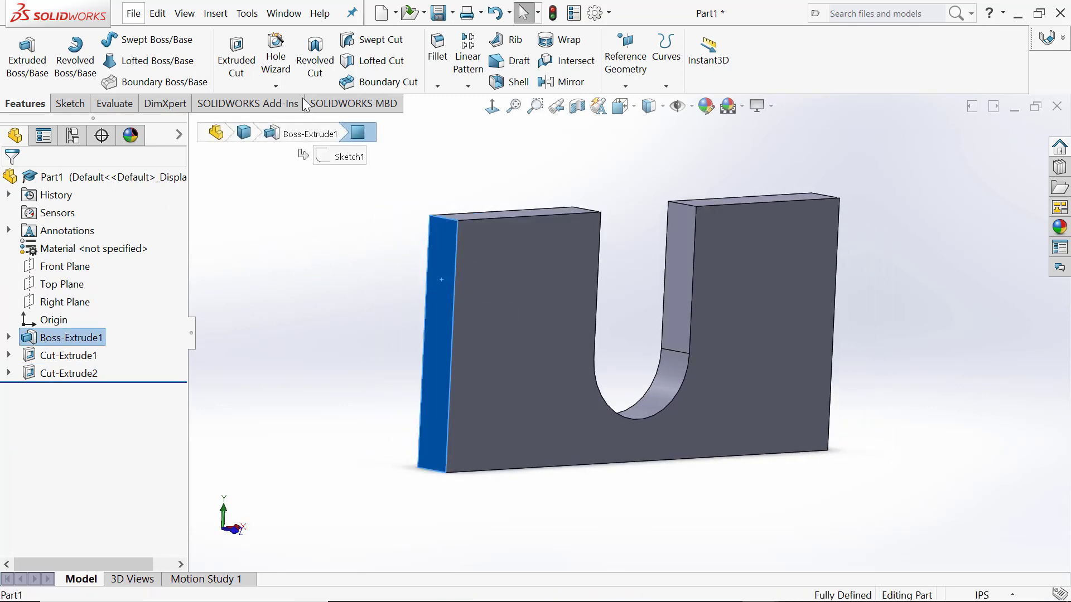
pyautogui.click(276, 56)
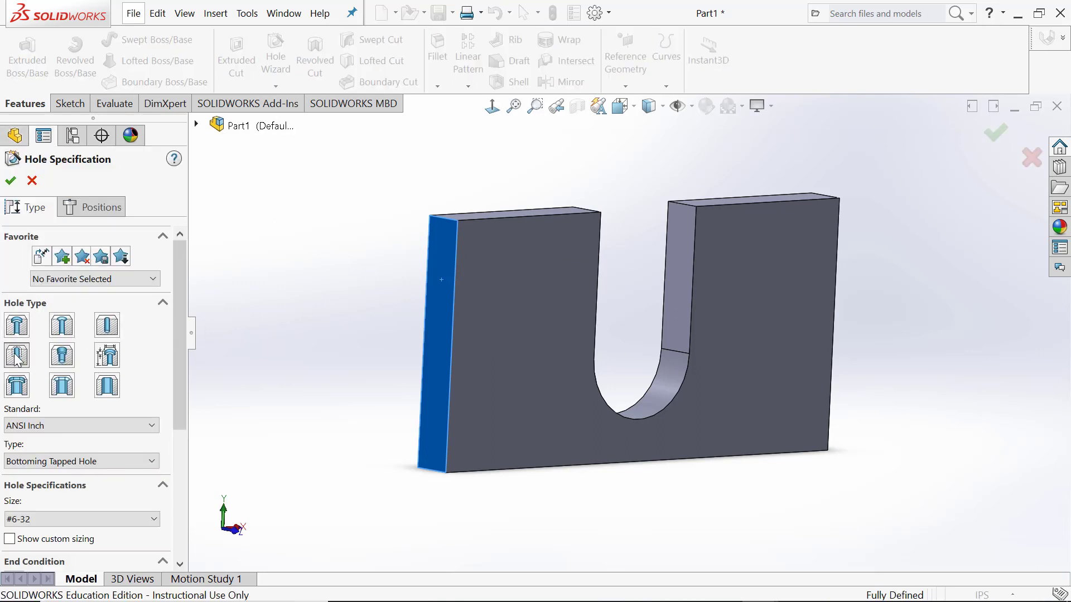
# - Specify a Bottoming Tapped Hole to the ANSI Inch standard in size #6-32
pyautogui.click(89, 423)
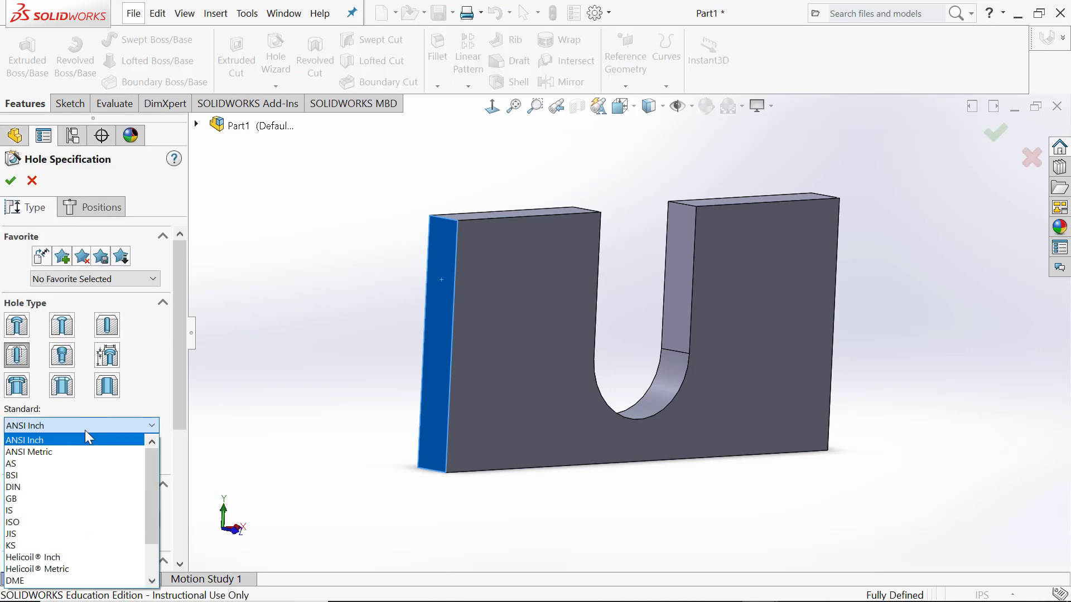
pyautogui.click(84, 437)
pyautogui.click(92, 462)
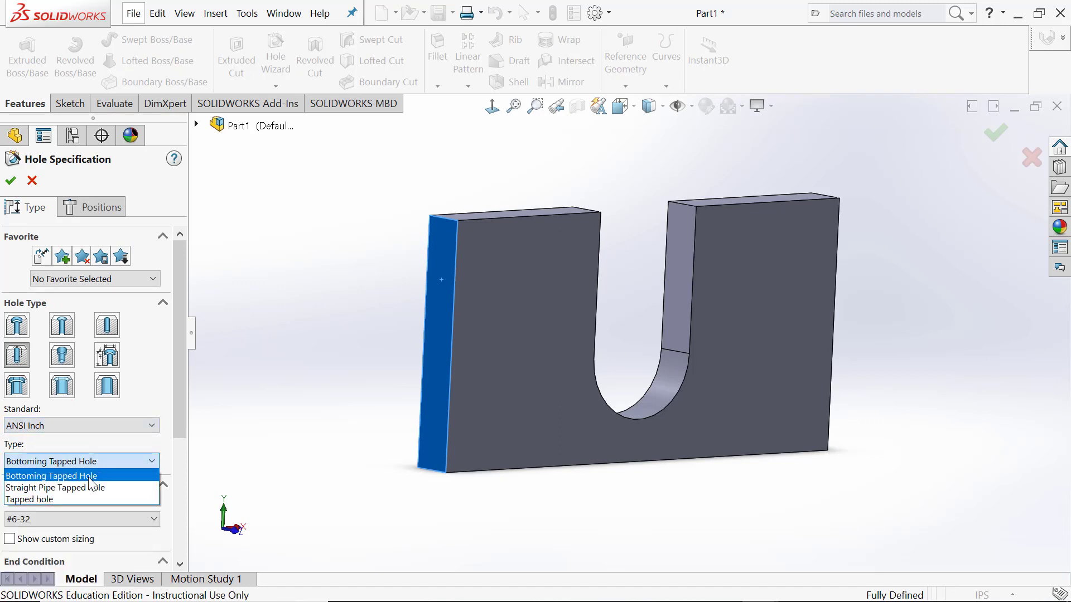
pyautogui.click(92, 477)
pyautogui.moveTo(180, 423); pyautogui.dragTo(183, 552)
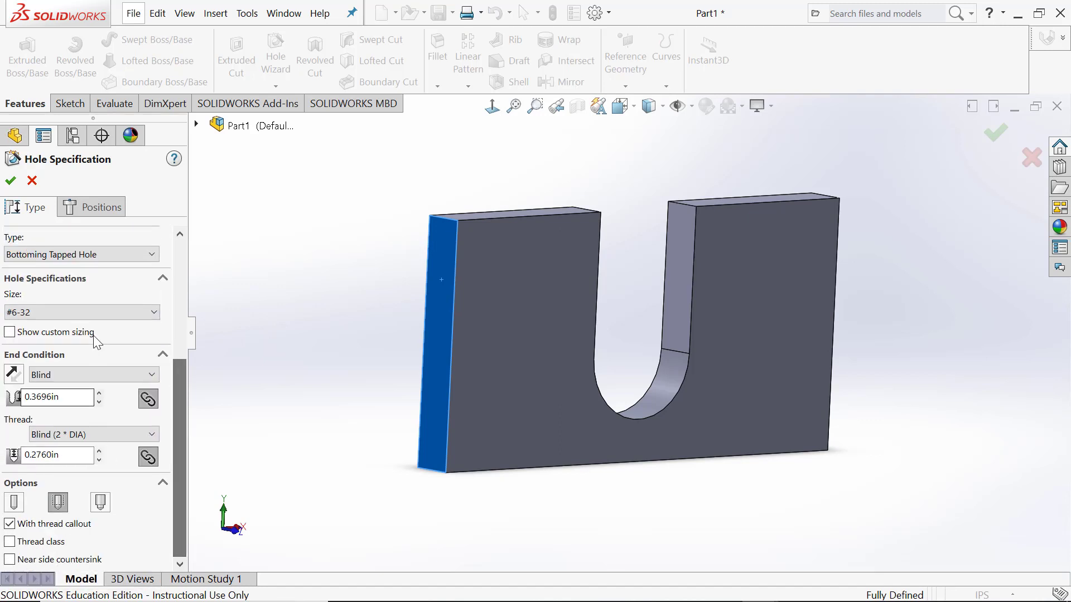
pyautogui.click(118, 313)
pyautogui.moveTo(150, 391)
pyautogui.mouseDown()
pyautogui.moveTo(150, 369)
pyautogui.moveTo(149, 383)
pyautogui.mouseUp()
pyautogui.click(66, 369)
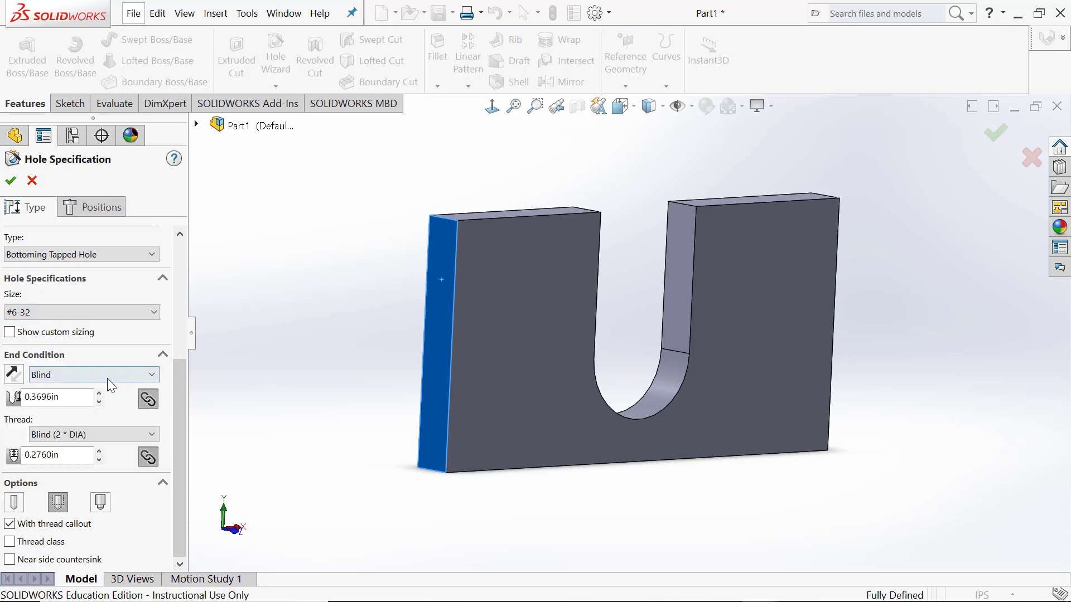
# - Set the hole's end condition to Blind and its thread condition to Blind (2 * DIA)
pyautogui.click(129, 376)
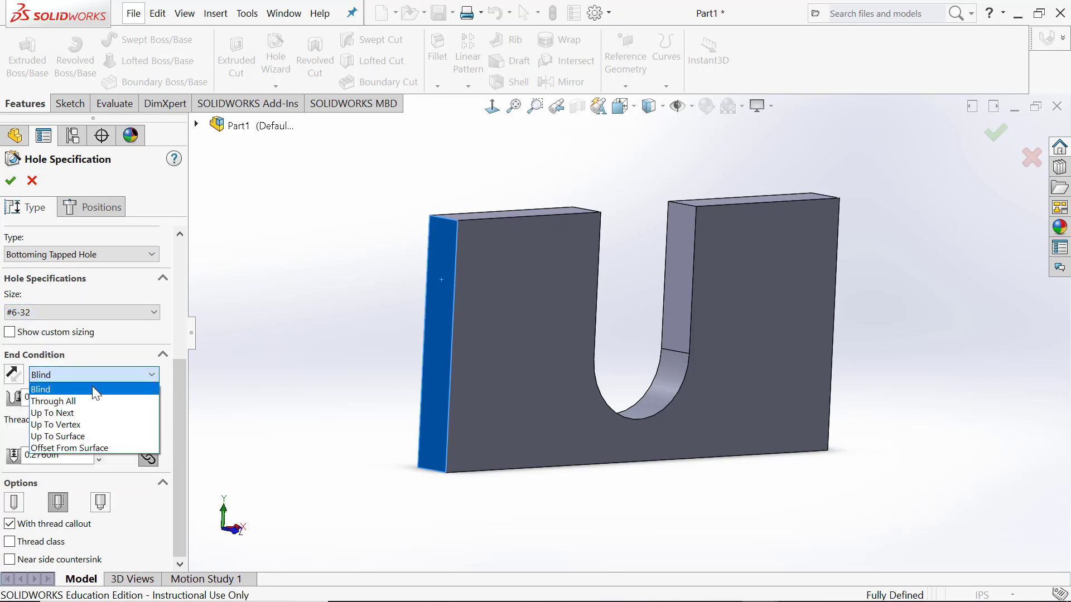
pyautogui.click(92, 386)
pyautogui.click(120, 436)
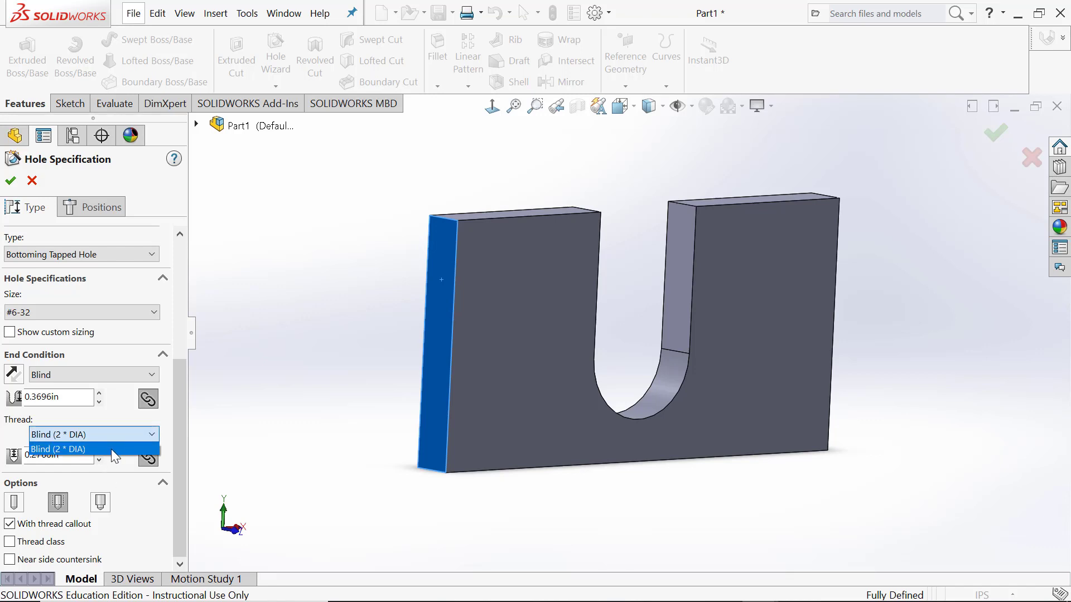
pyautogui.click(111, 450)
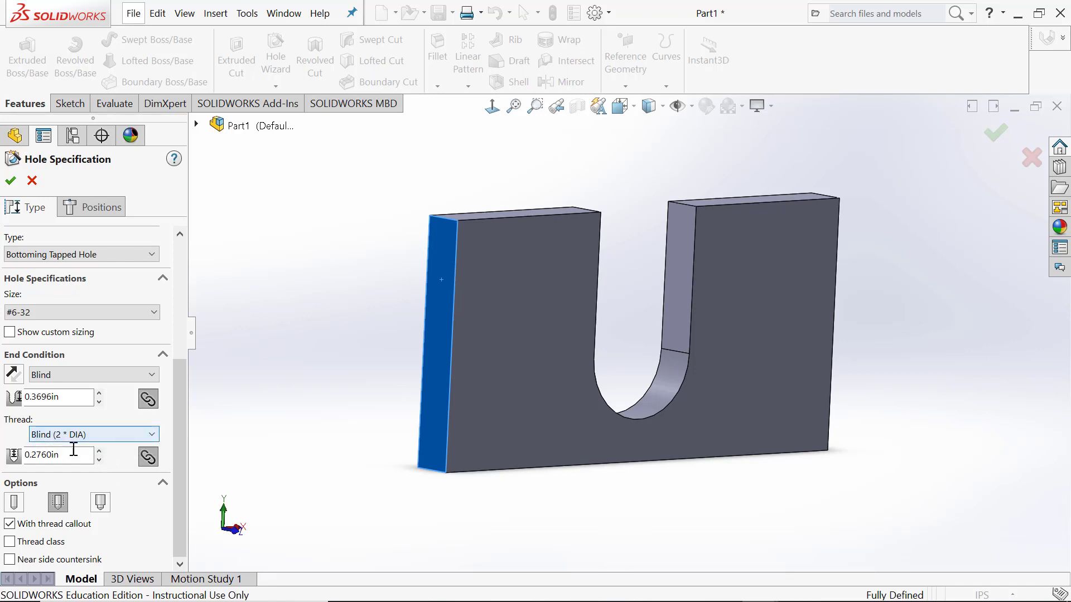
pyautogui.click(151, 401)
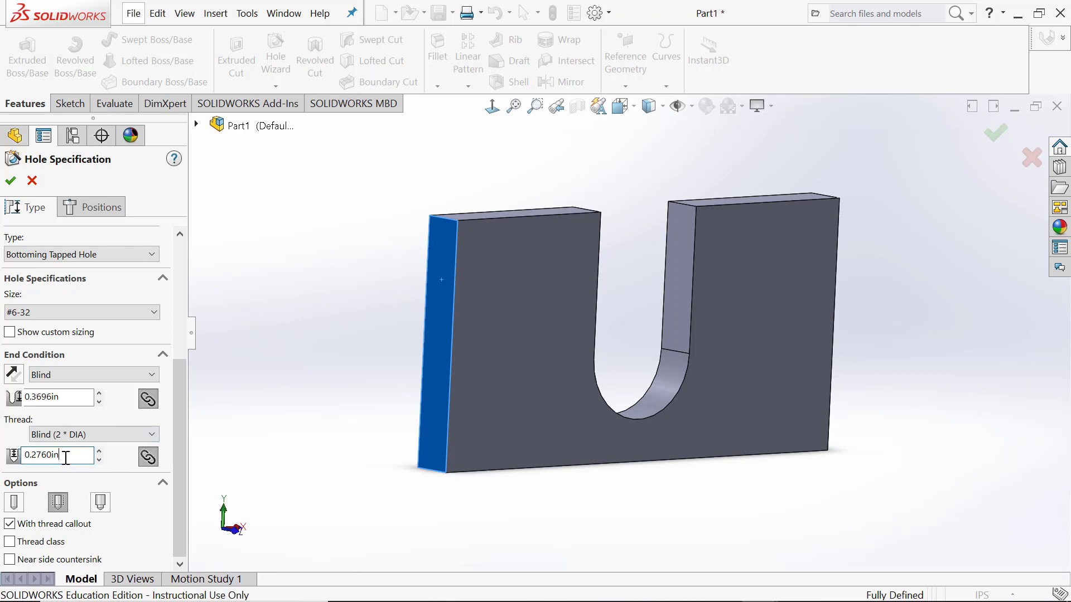
# - Set the tapped thread depth to 3/8 in
pyautogui.moveTo(65, 458); pyautogui.dragTo(2, 453)
pyautogui.write('3/8')
pyautogui.press('Return')
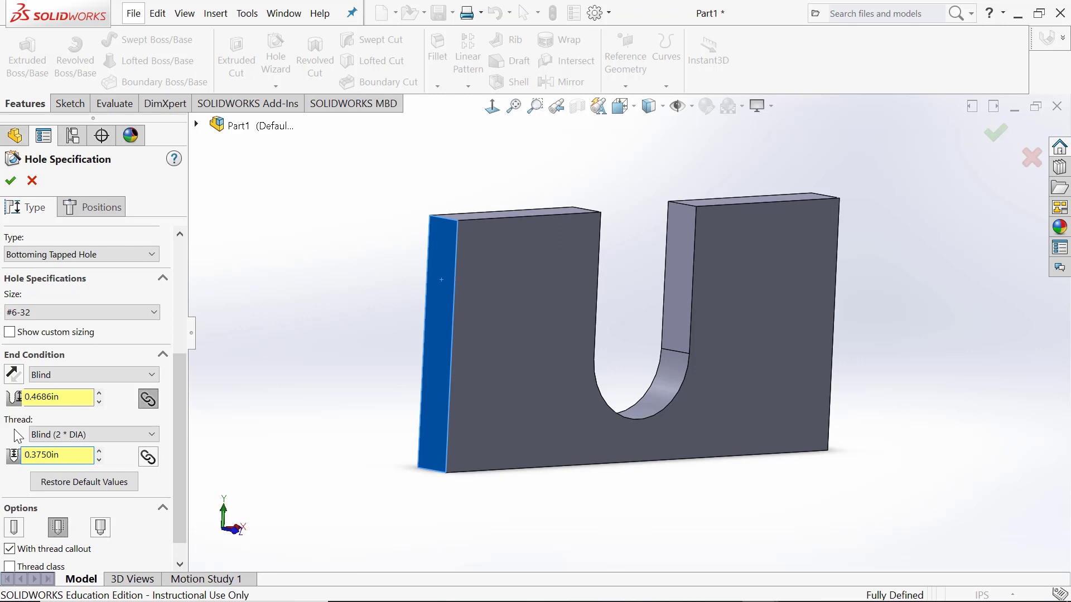
pyautogui.scroll(-1, 181, 403)
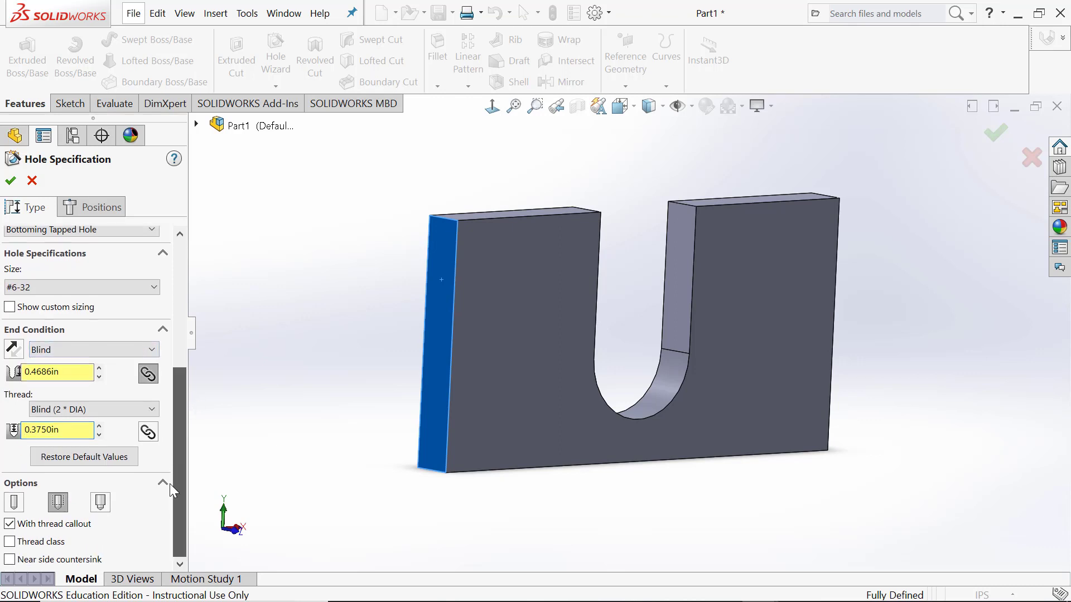
pyautogui.click(9, 559)
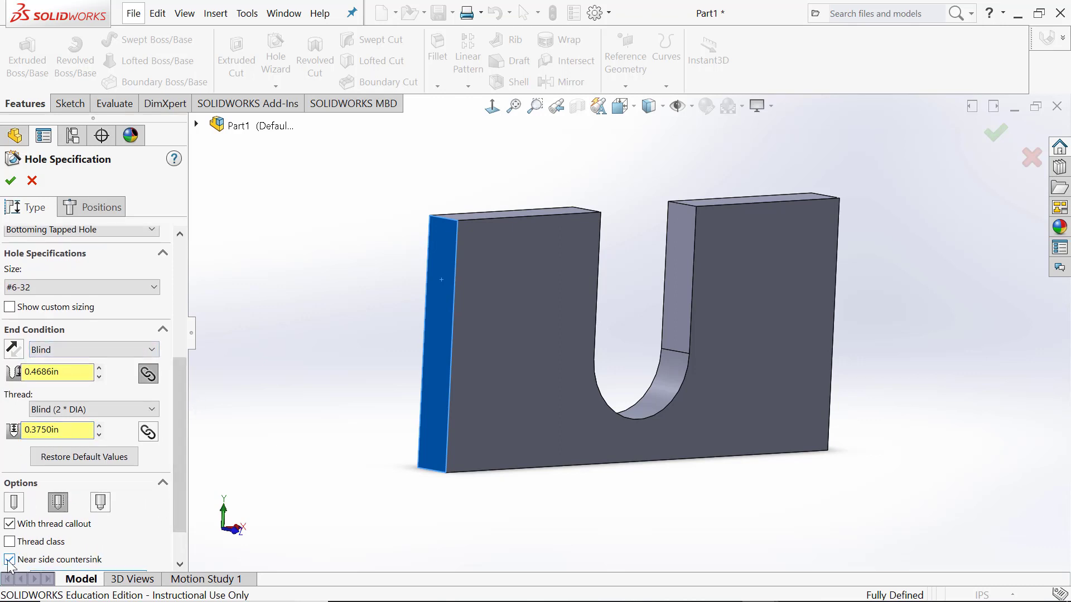
pyautogui.click(9, 559)
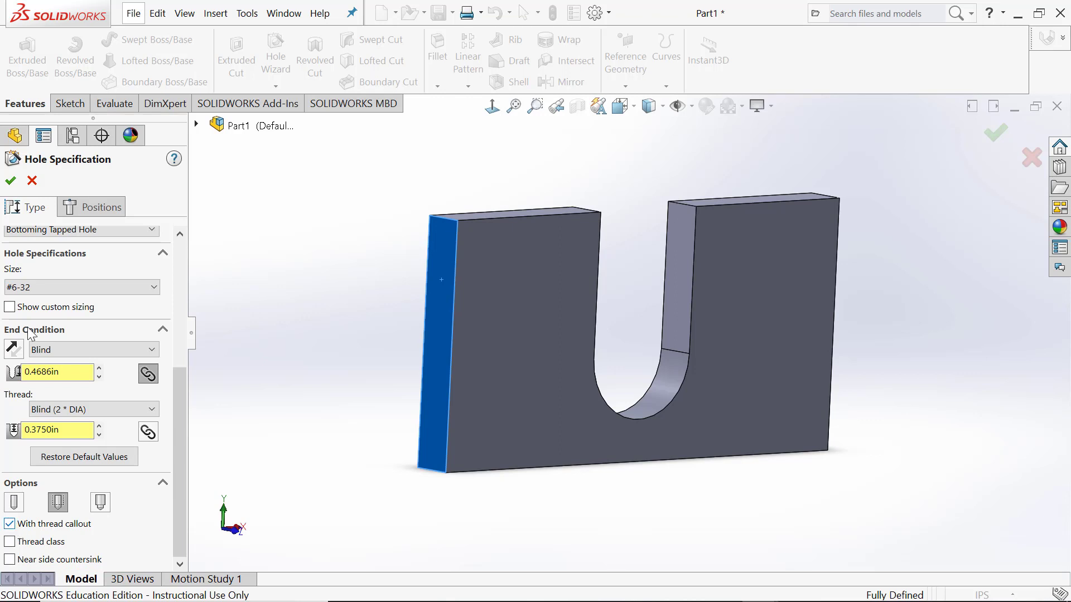
# - Place two hole points on the narrow end face, one about 0.25 in below its upper edge and the other about 1.05 in lower
pyautogui.click(106, 205)
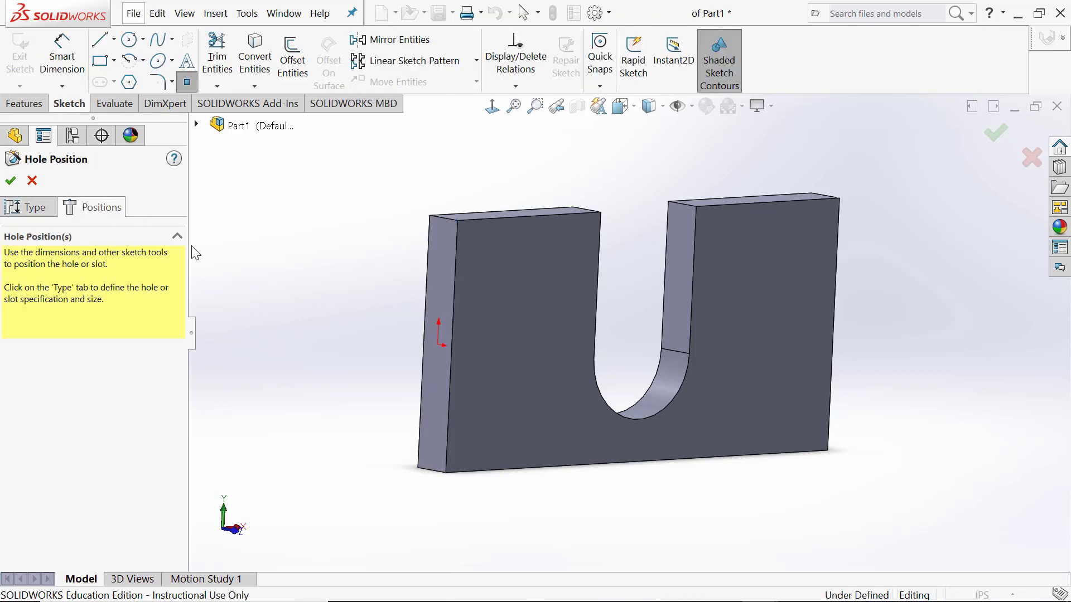
pyautogui.click(494, 109)
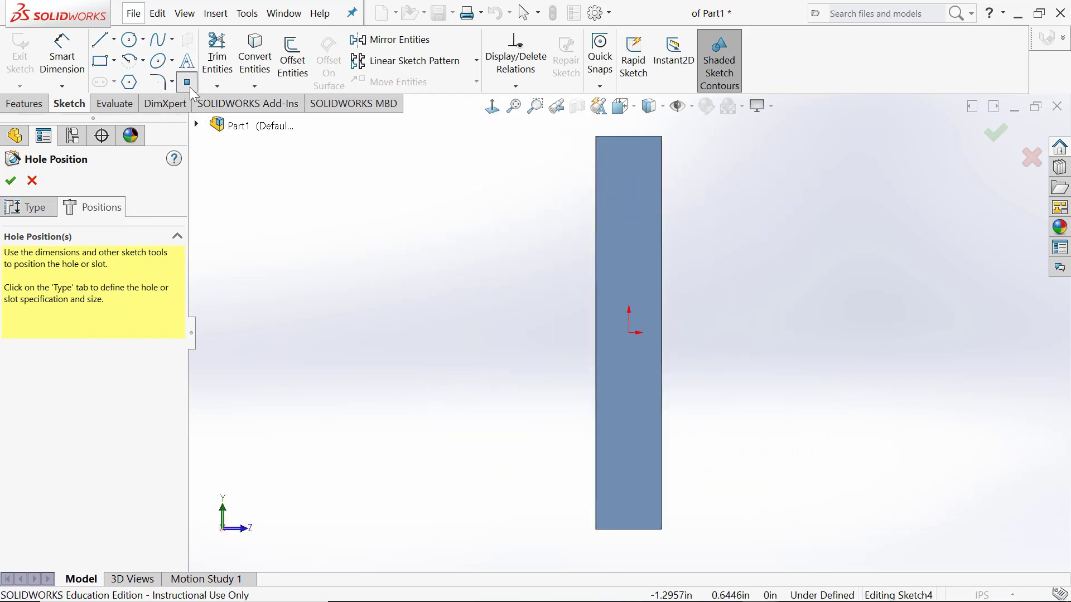
pyautogui.click(622, 201)
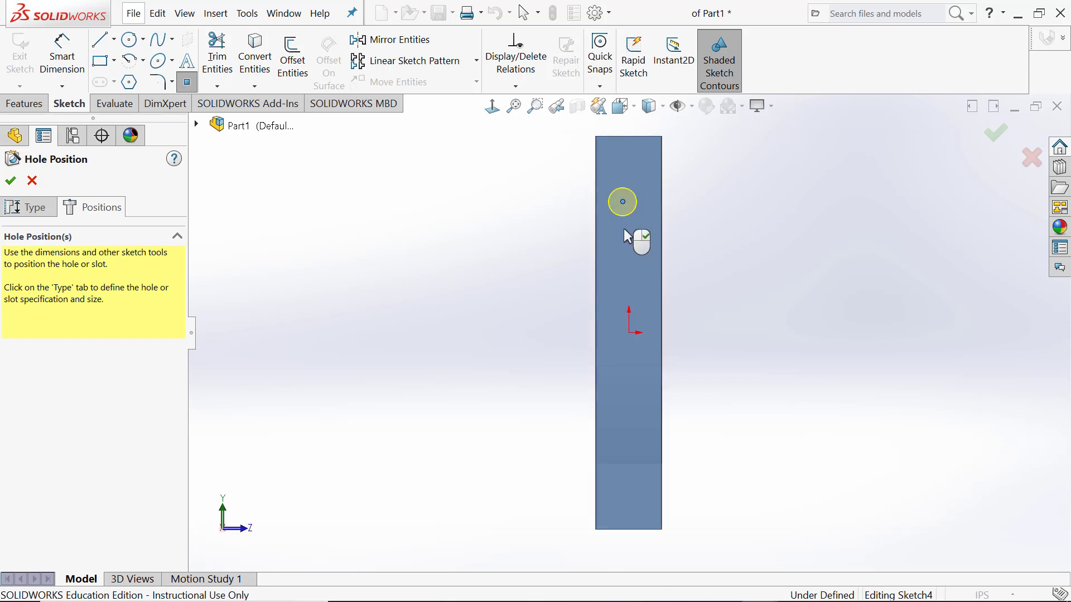
pyautogui.click(639, 477)
pyautogui.press('Escape')
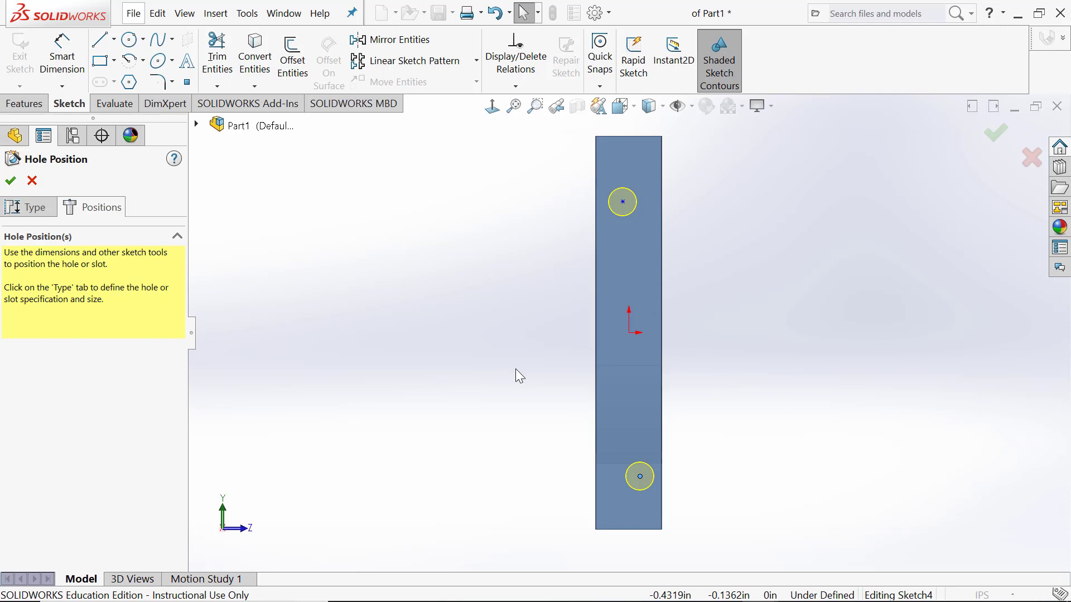
# - Align both hole points with the origin using a Vertical relation
pyautogui.click(623, 202)
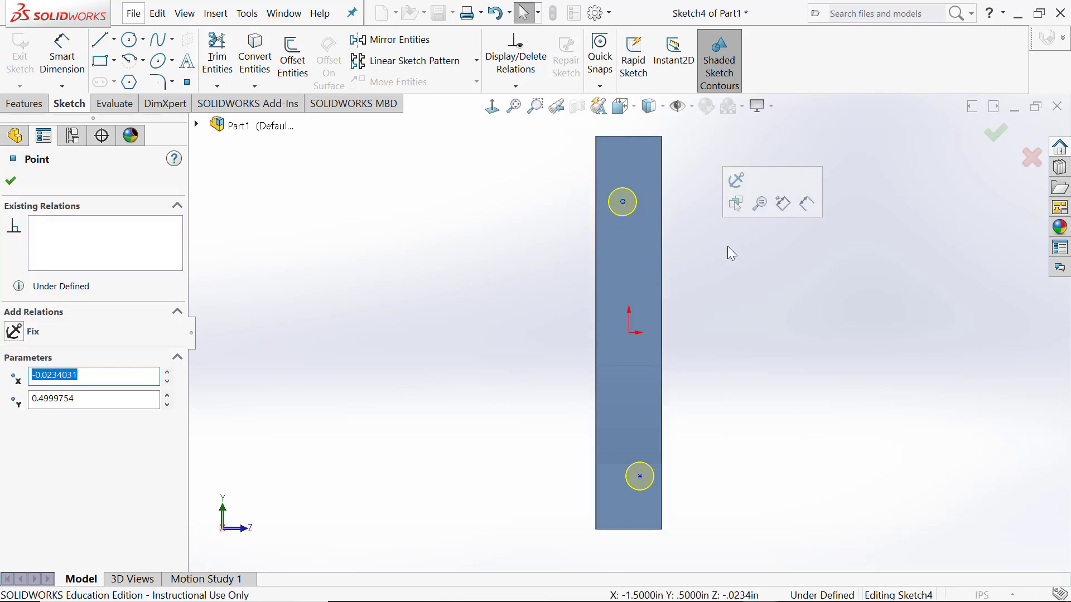
pyautogui.click(630, 334)
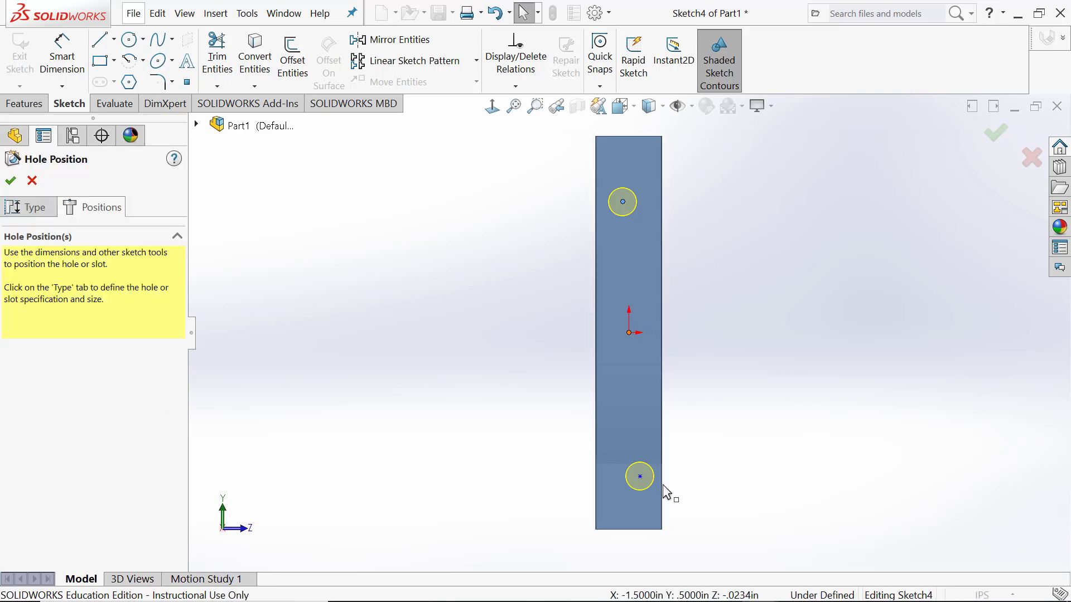
pyautogui.keyDown('ctrl'); pyautogui.click(639, 477); pyautogui.keyUp('ctrl')
pyautogui.keyDown('ctrl'); pyautogui.click(639, 477); pyautogui.keyUp('ctrl')
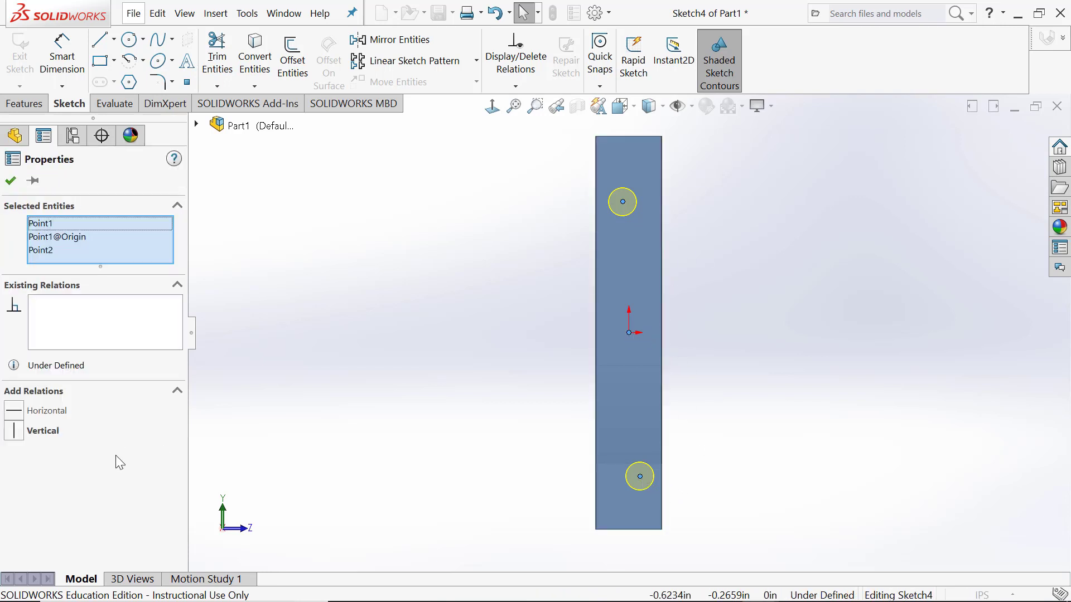
pyautogui.click(13, 432)
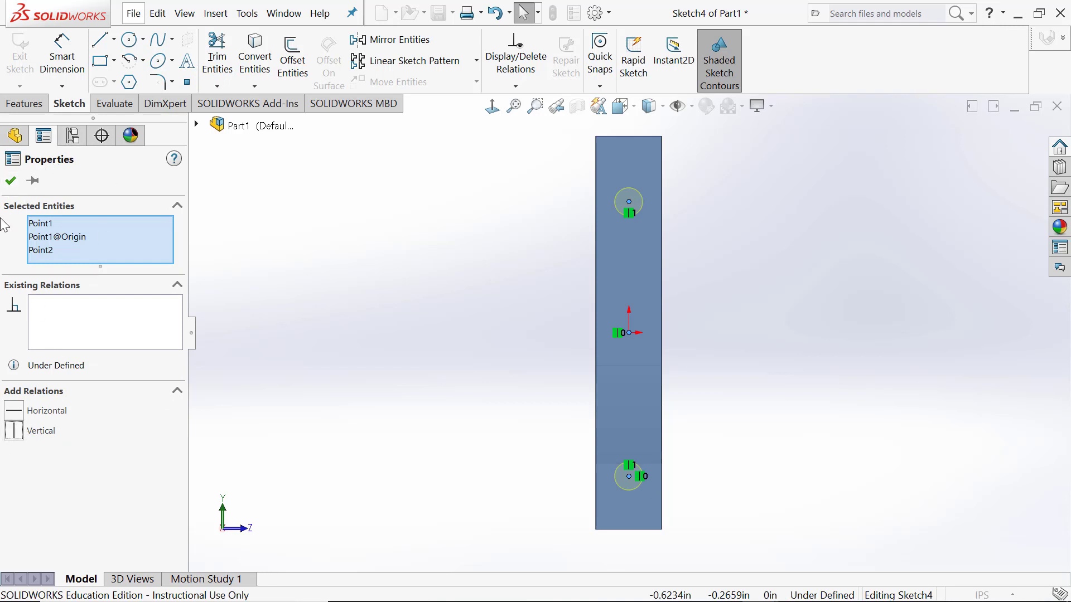
pyautogui.click(11, 184)
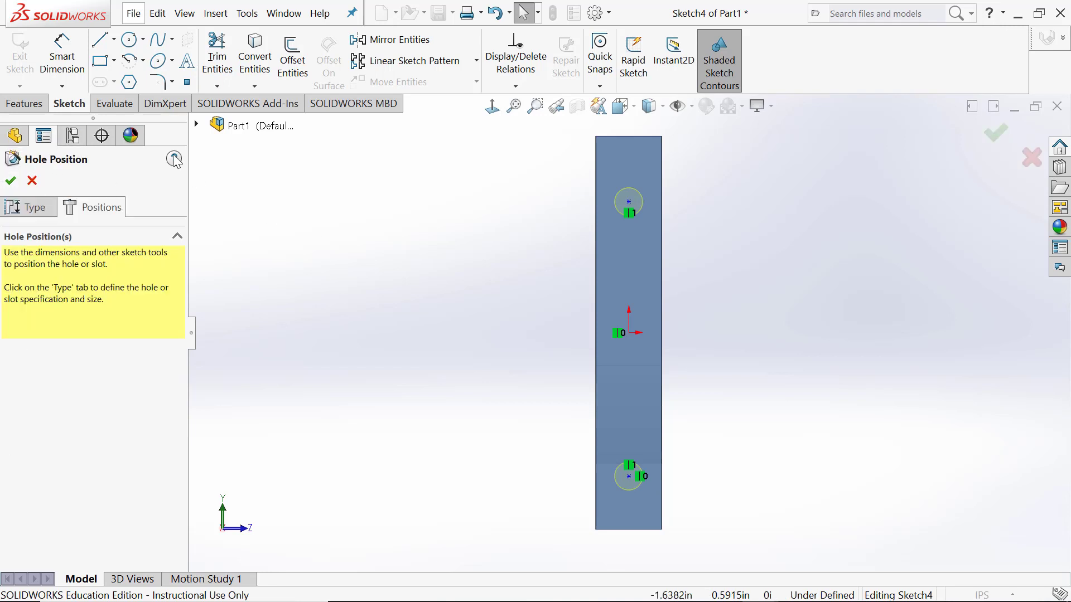
# - Dimension the upper hole point 0.25 in from the top edge of the end face
pyautogui.click(64, 61)
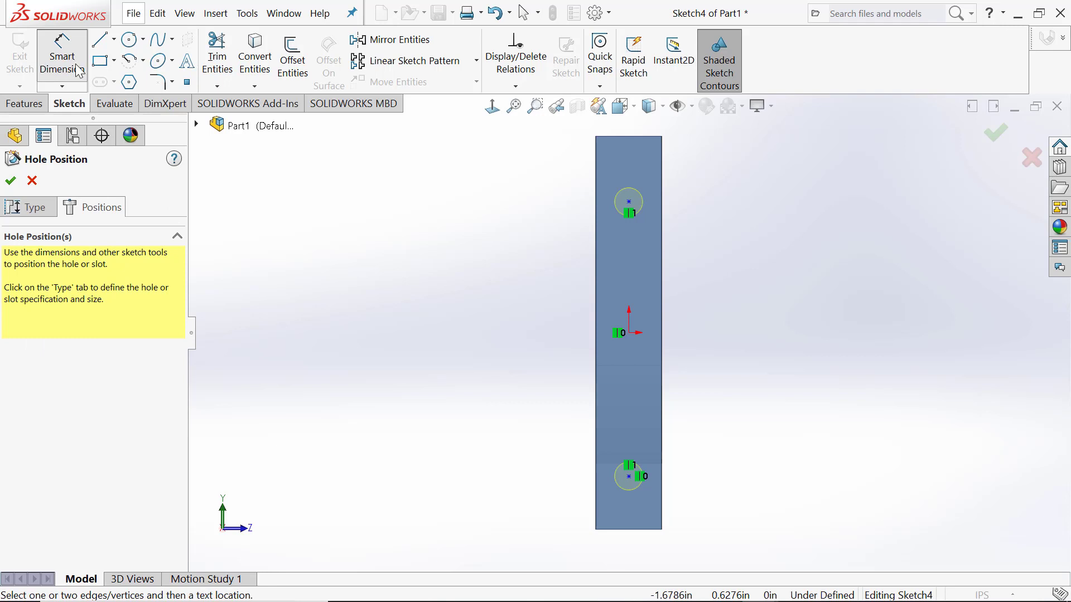
pyautogui.click(648, 137)
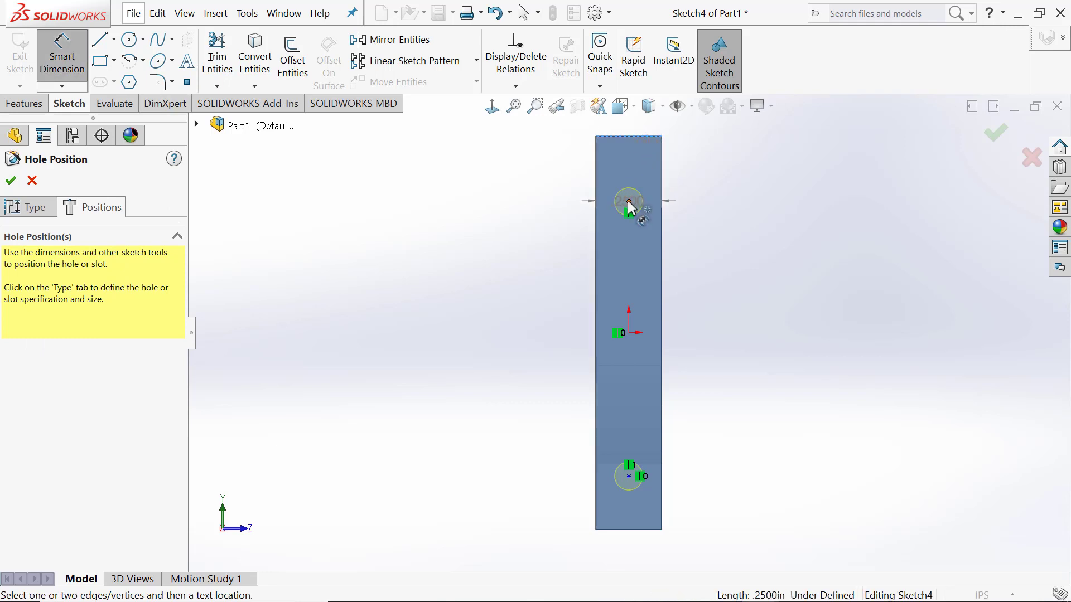
pyautogui.click(631, 208)
pyautogui.click(754, 185)
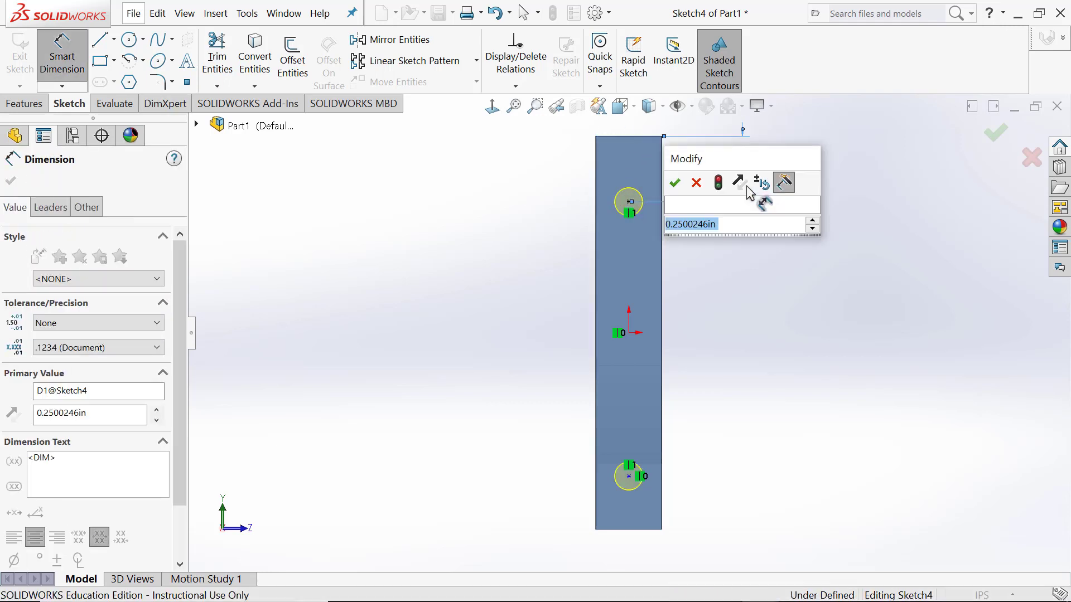
pyautogui.write('.2')
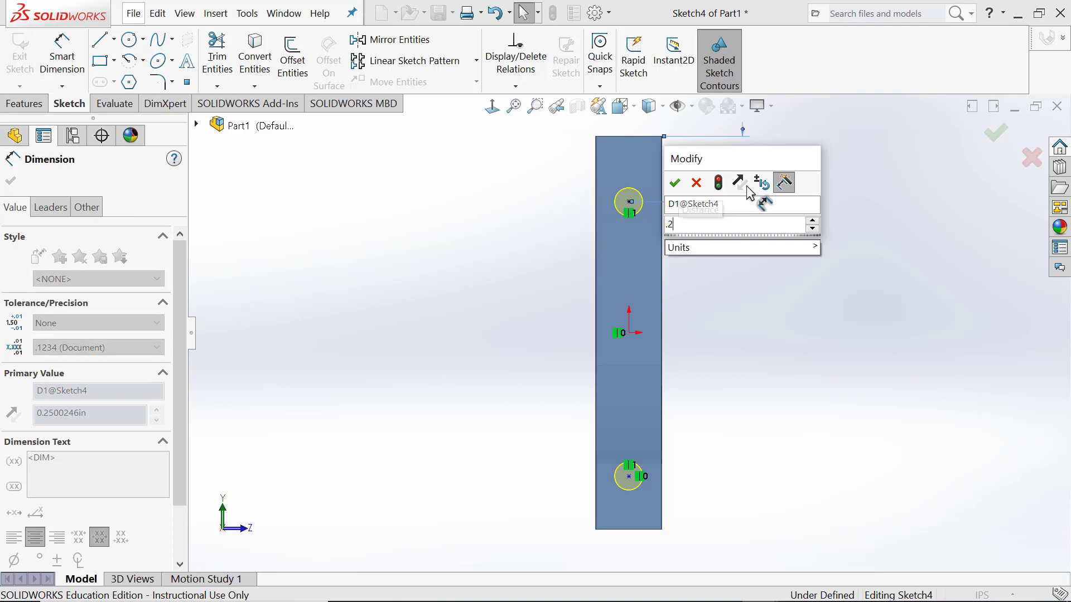
pyautogui.write('5')
pyautogui.click(675, 183)
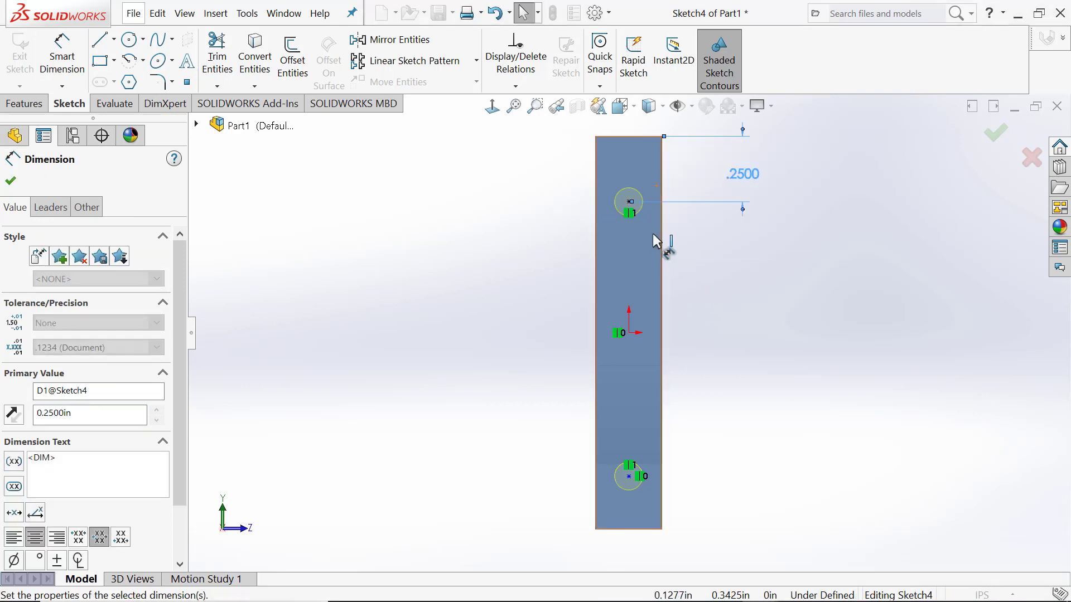
# - Dimension the spacing between the two hole points and set it to 1 in
pyautogui.click(630, 203)
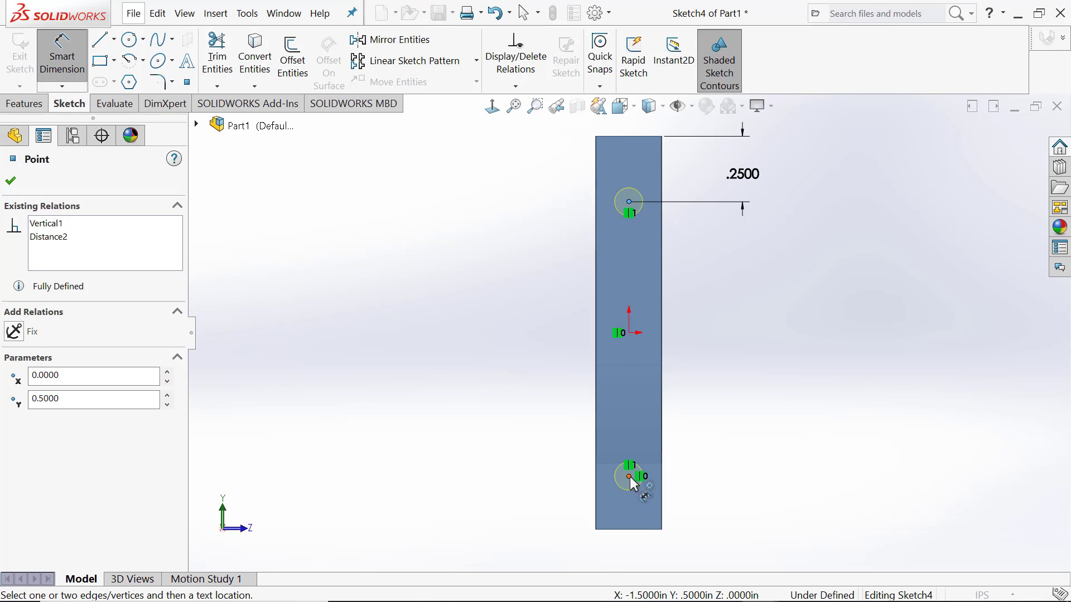
pyautogui.click(629, 477)
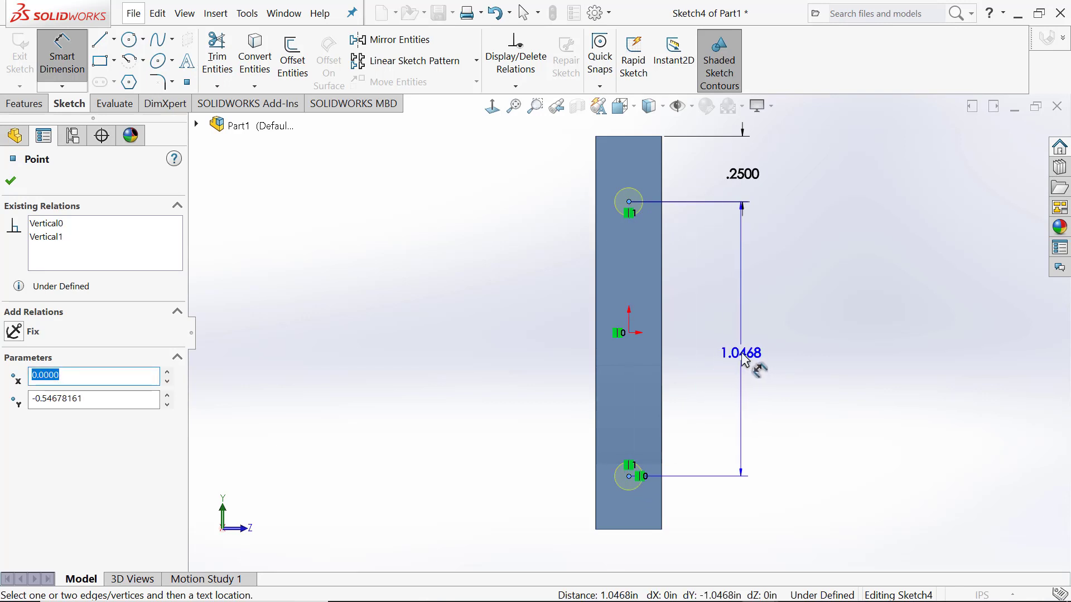
pyautogui.click(747, 360)
pyautogui.write('1')
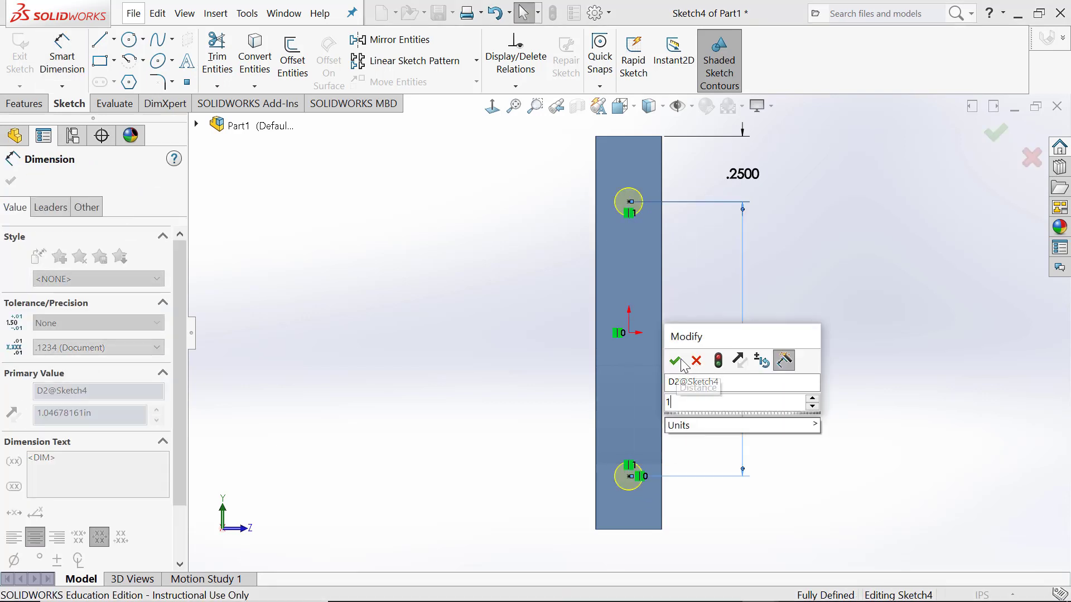
pyautogui.click(679, 361)
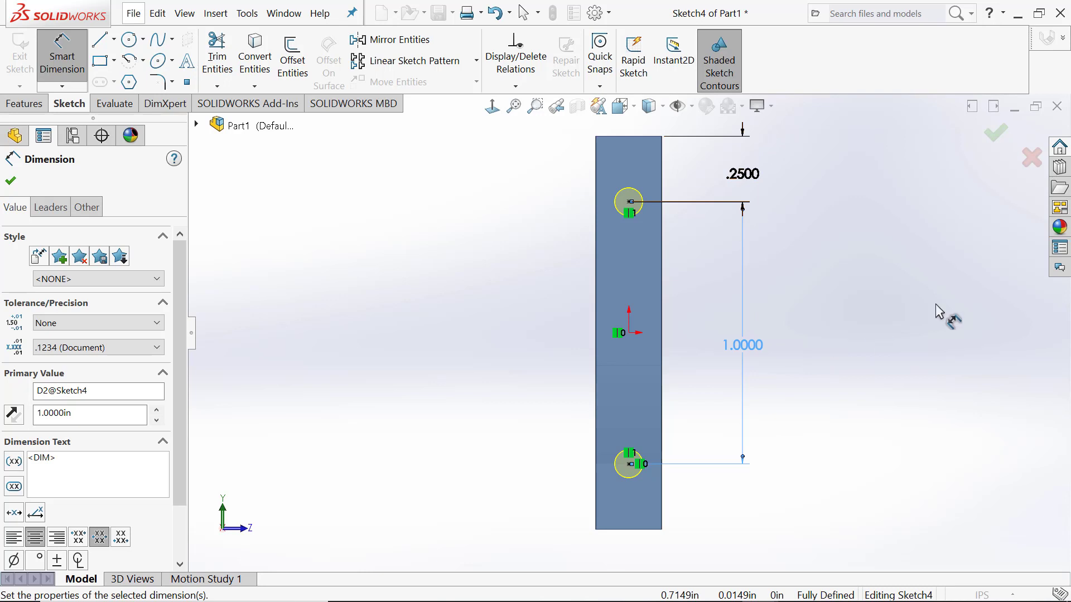
# - Move the spacing and edge-distance dimensions closer to the part and complete the tapped hole feature
pyautogui.moveTo(758, 346); pyautogui.dragTo(719, 351)
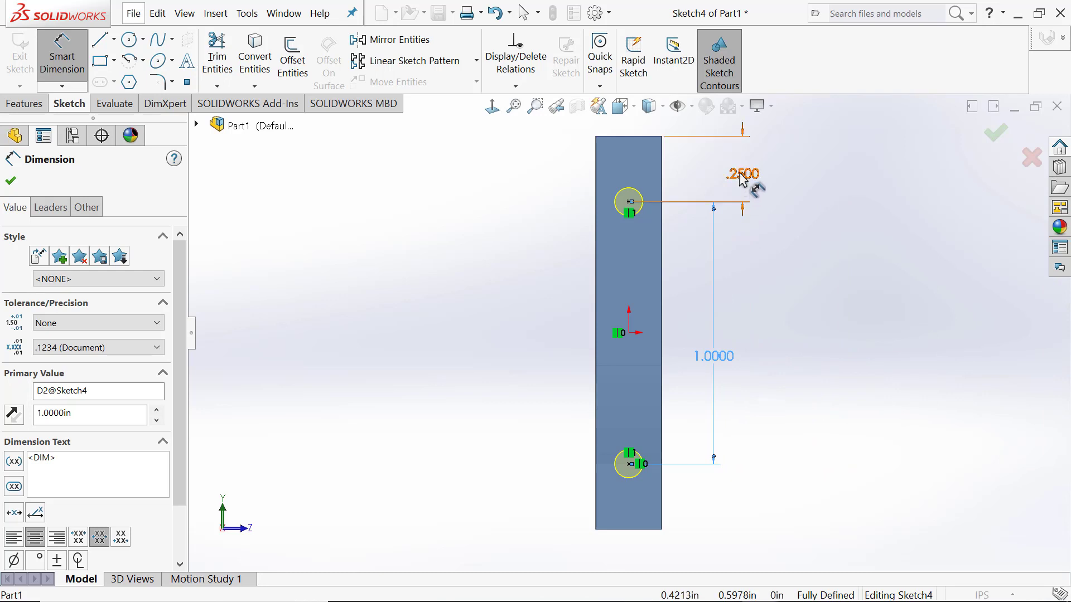
pyautogui.moveTo(742, 179); pyautogui.dragTo(708, 182)
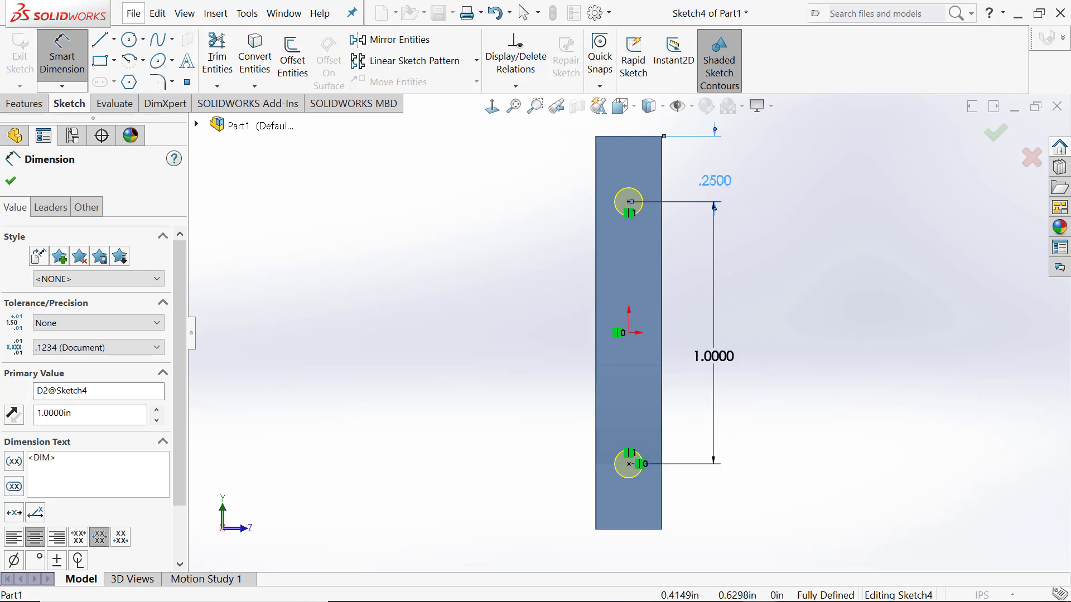
pyautogui.click(847, 263)
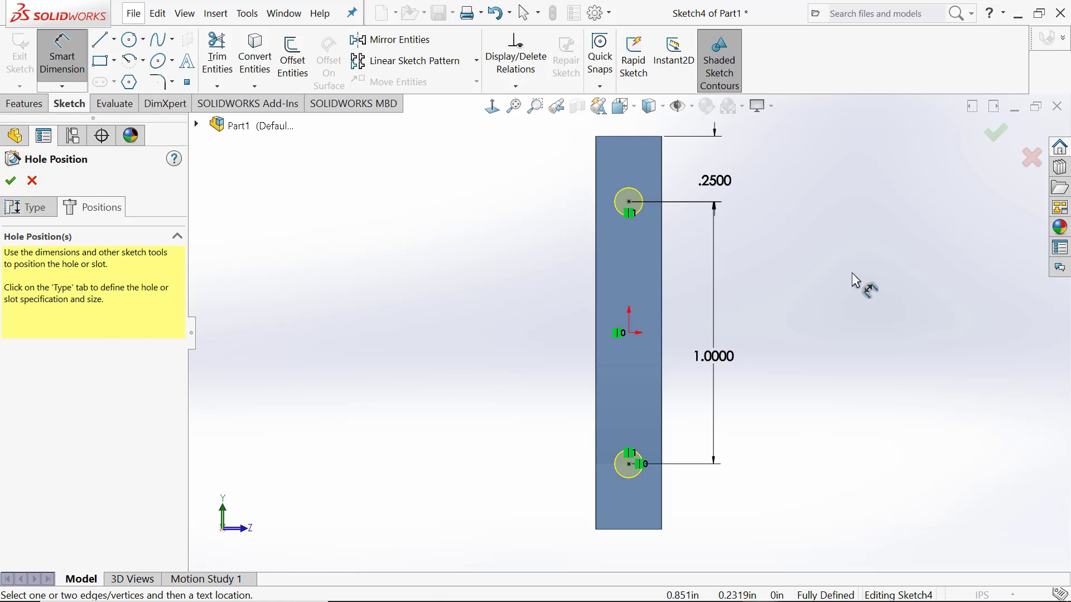
pyautogui.click(996, 132)
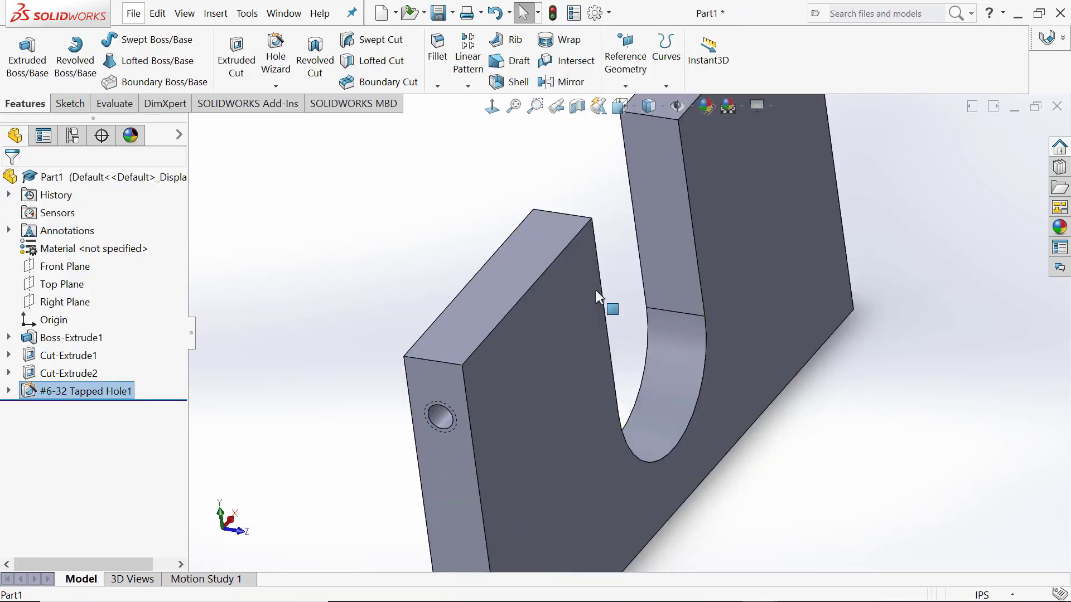
# - Place a #6-32 bottoming tapped hole on the narrow top face of the plate's left arm
pyautogui.click(506, 289)
pyautogui.click(275, 56)
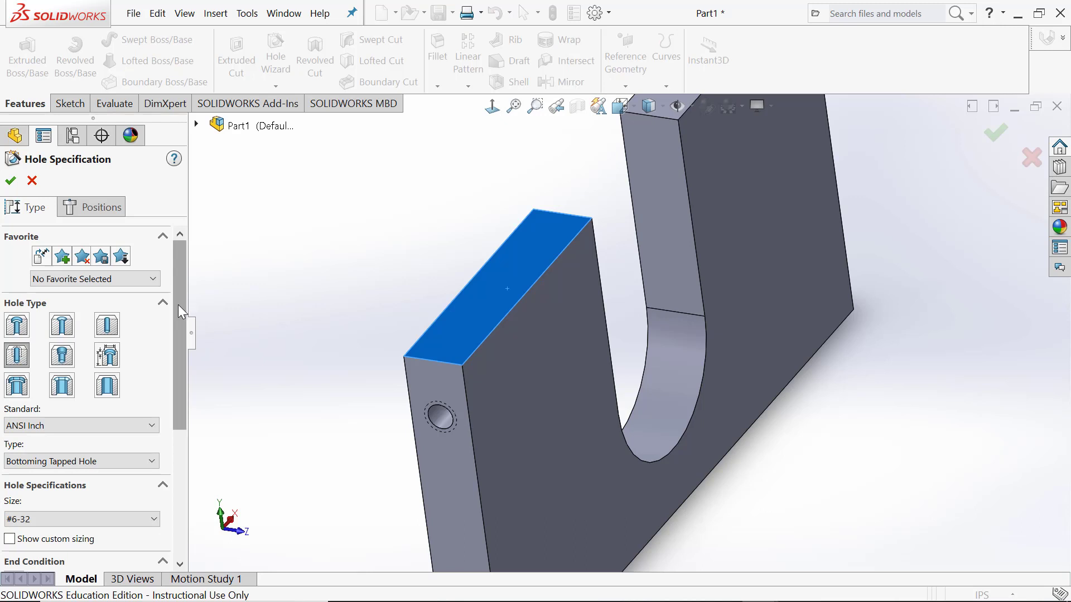
pyautogui.scroll(-2, 167, 365)
pyautogui.scroll(-3, 168, 365)
pyautogui.scroll(6, 156, 391)
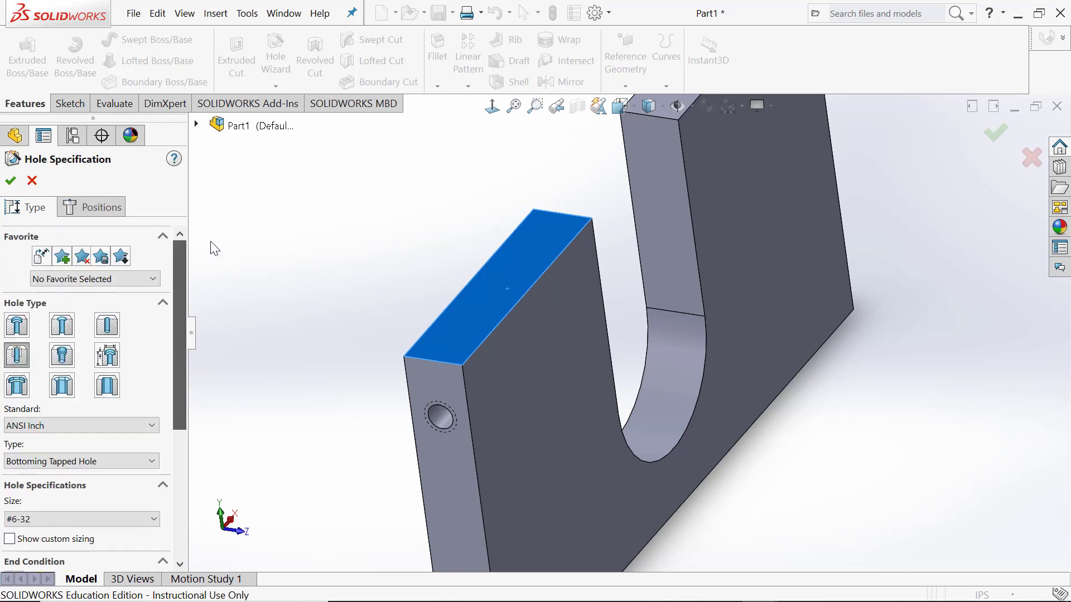
pyautogui.click(99, 207)
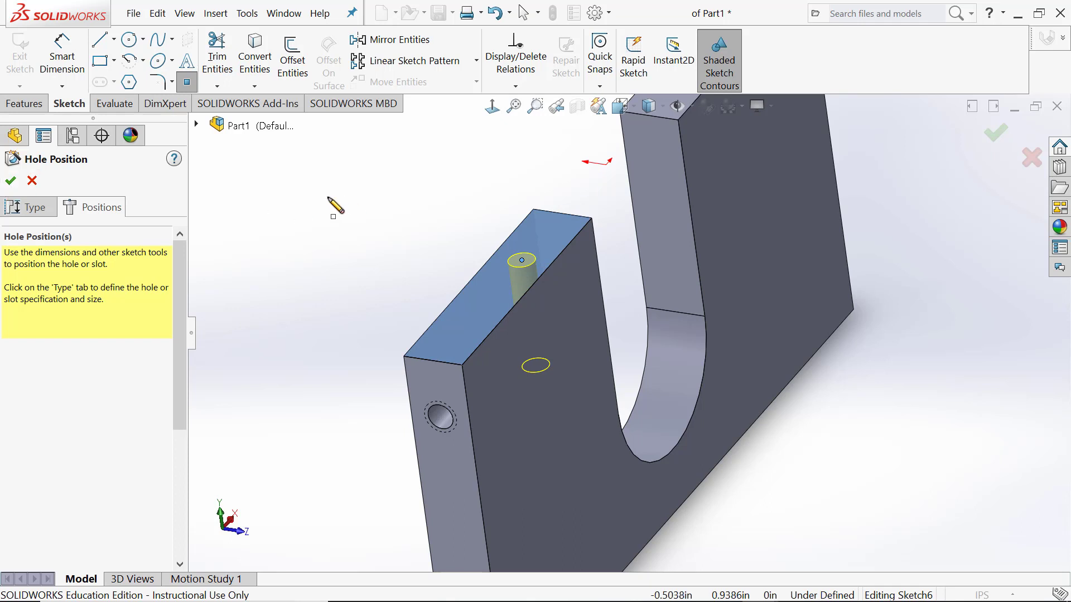
pyautogui.press('Escape')
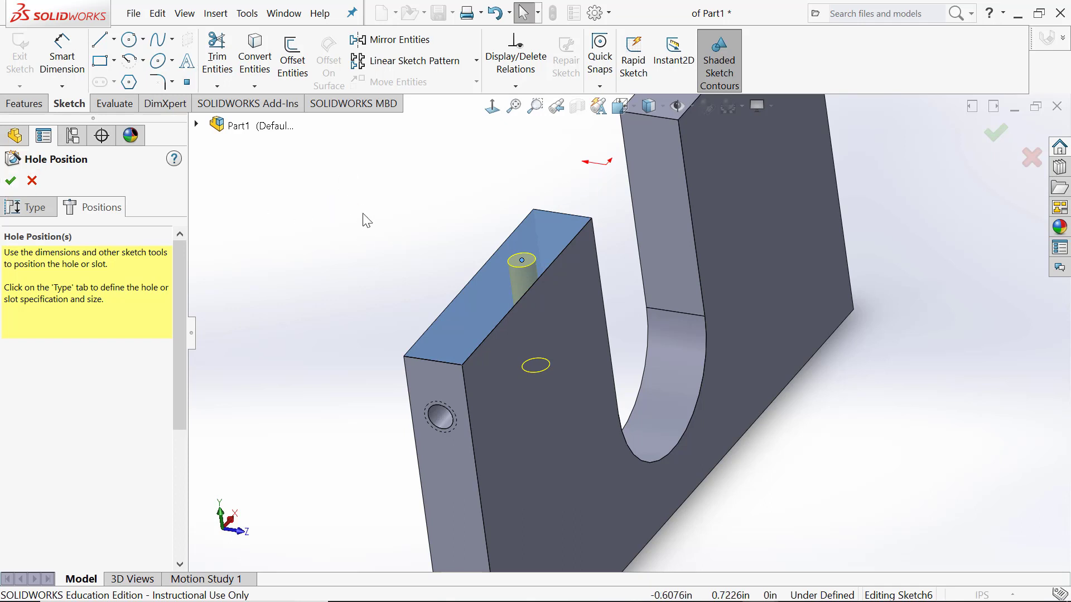
pyautogui.click(492, 106)
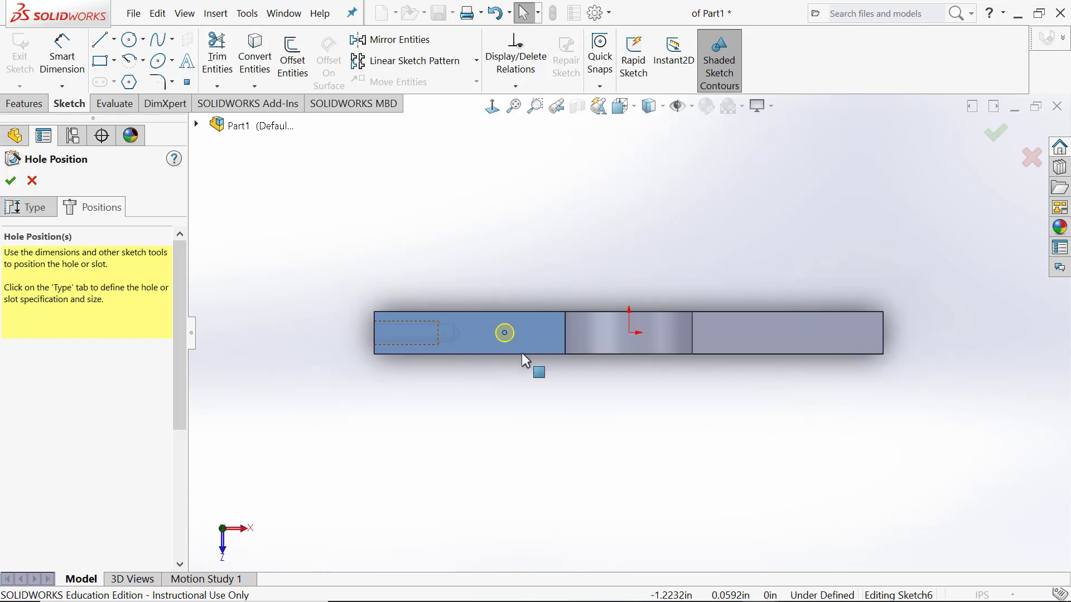
# - Align the top-face hole point with the origin using a Horizontal relation
pyautogui.click(631, 334)
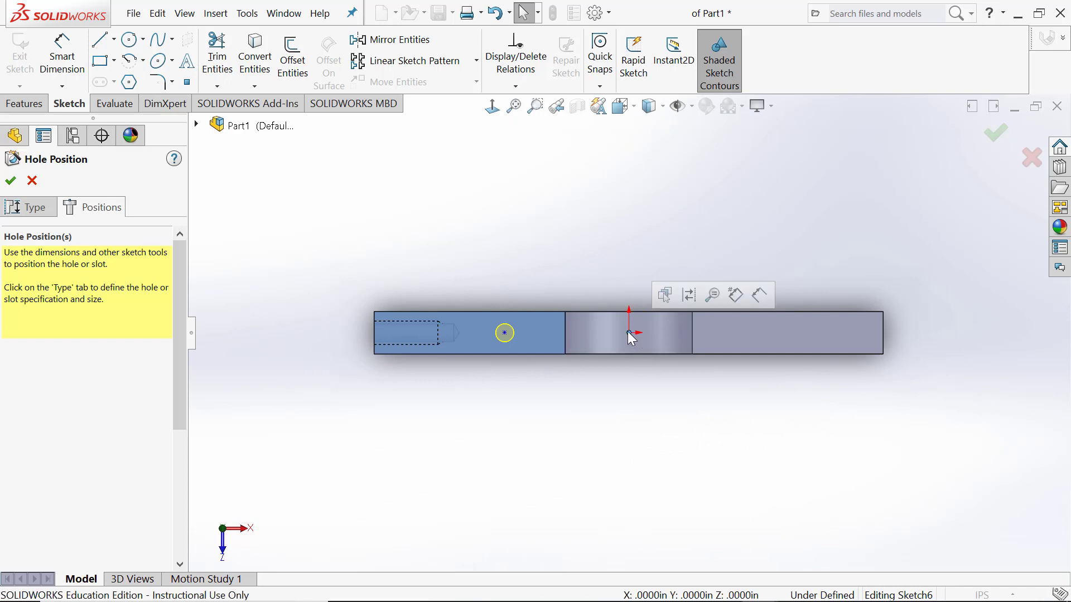
pyautogui.keyDown('ctrl'); pyautogui.click(505, 333); pyautogui.keyUp('ctrl')
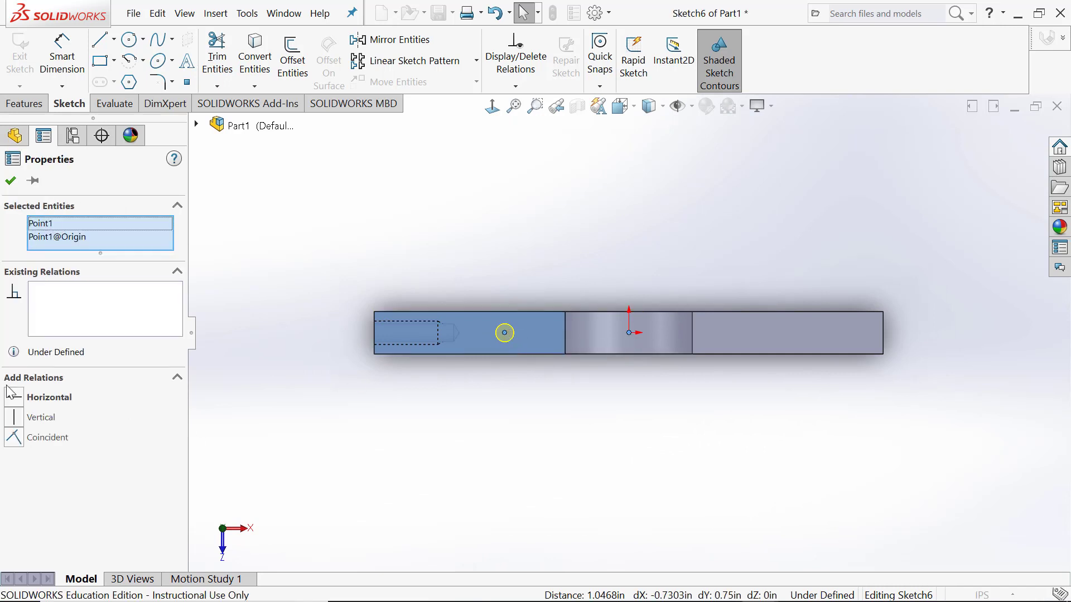
pyautogui.click(14, 398)
pyautogui.click(11, 181)
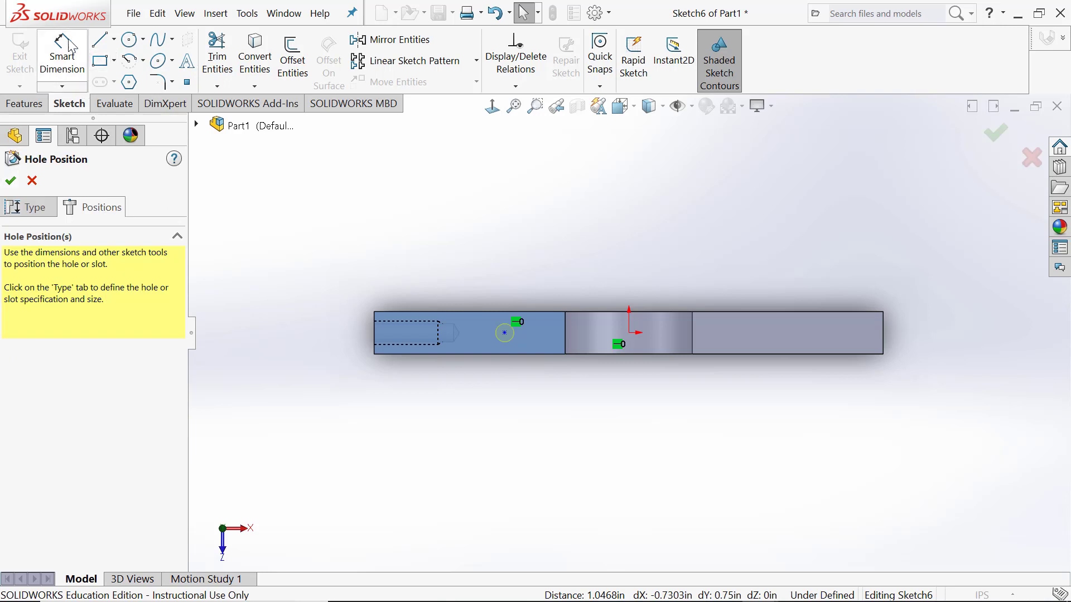
# - Dimension the top-face hole point 0.5 in from the plate's left end edge and complete the tapped hole feature
pyautogui.click(62, 56)
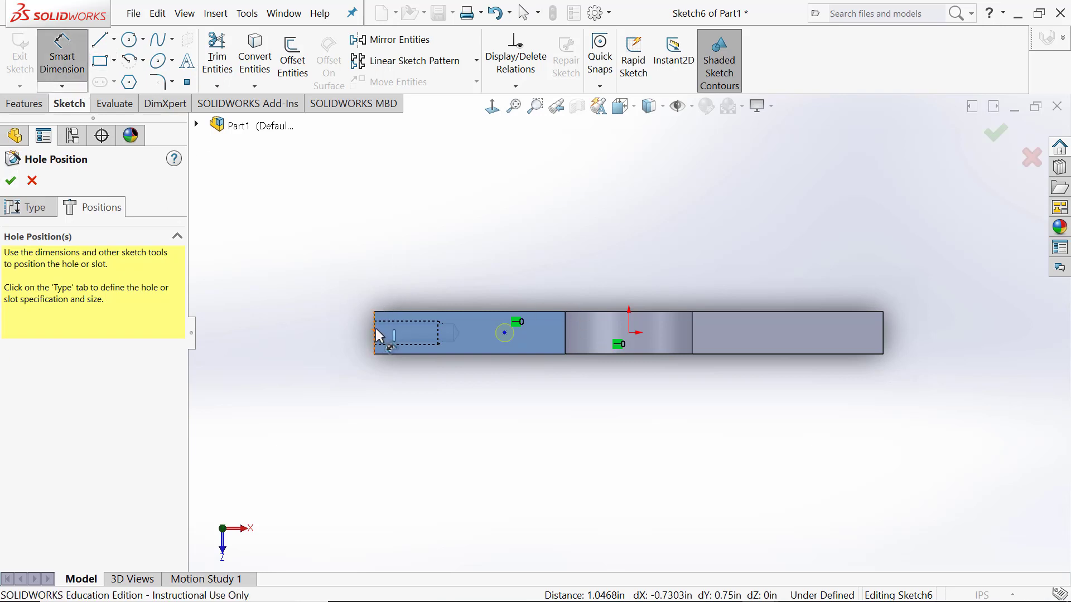
pyautogui.click(376, 332)
pyautogui.click(504, 333)
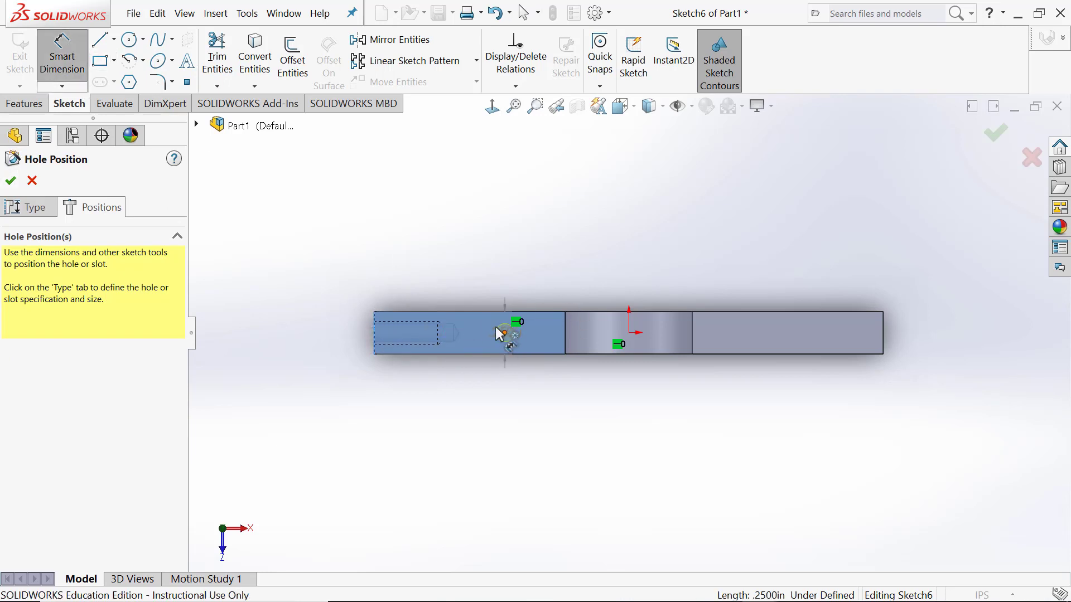
pyautogui.click(452, 283)
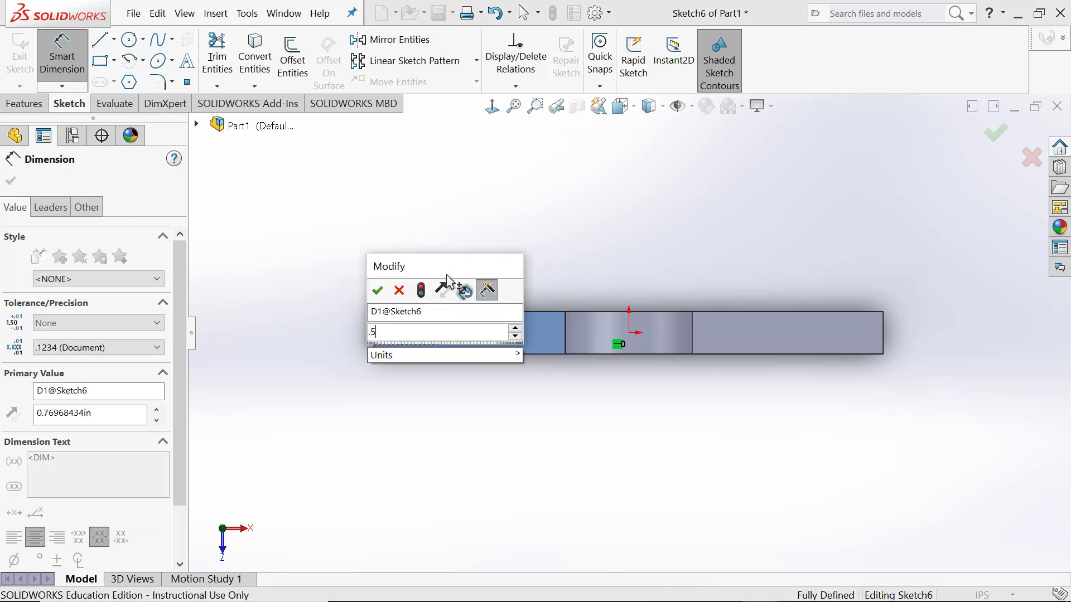
pyautogui.click(375, 287)
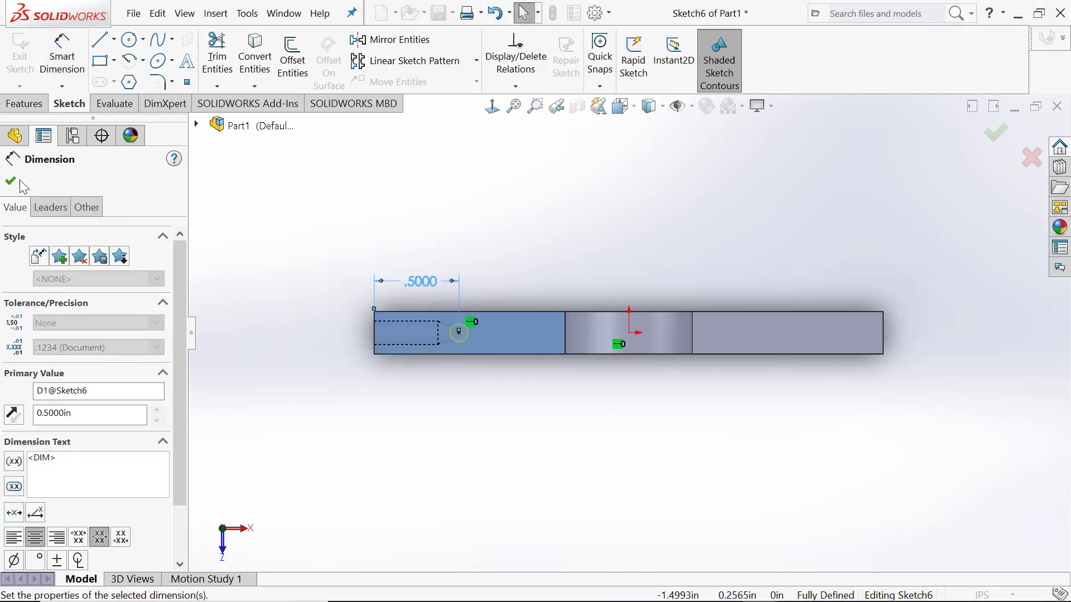
pyautogui.press('Escape')
pyautogui.click(1003, 131)
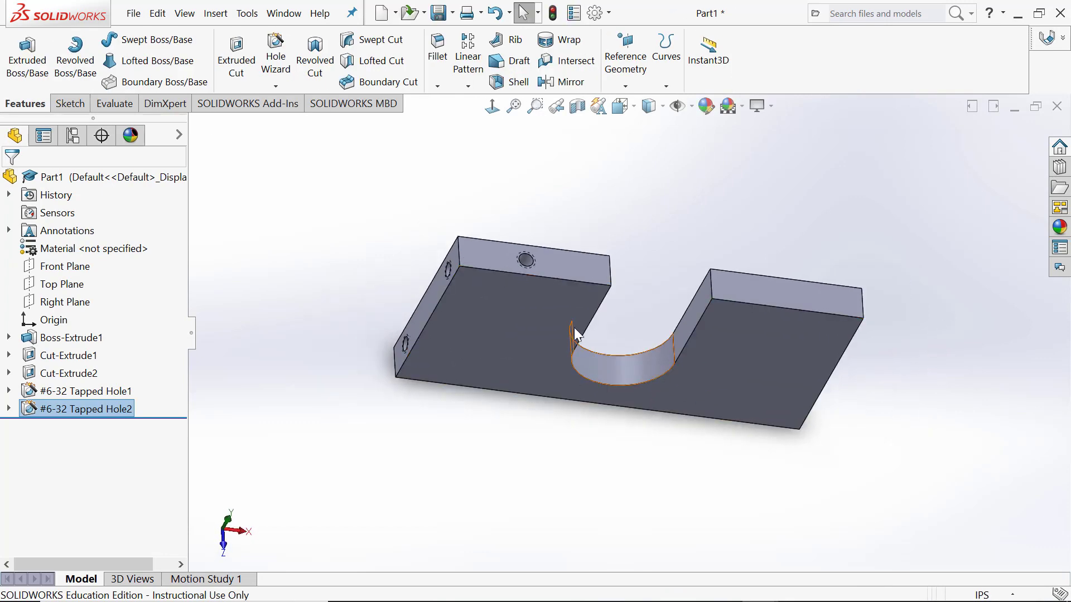
# - Sketch a corner rectangle about 0.52 by 0.41 in on the plate's large front face, between the two side holes and the U slot
pyautogui.rightClick(518, 316)
pyautogui.click(546, 182)
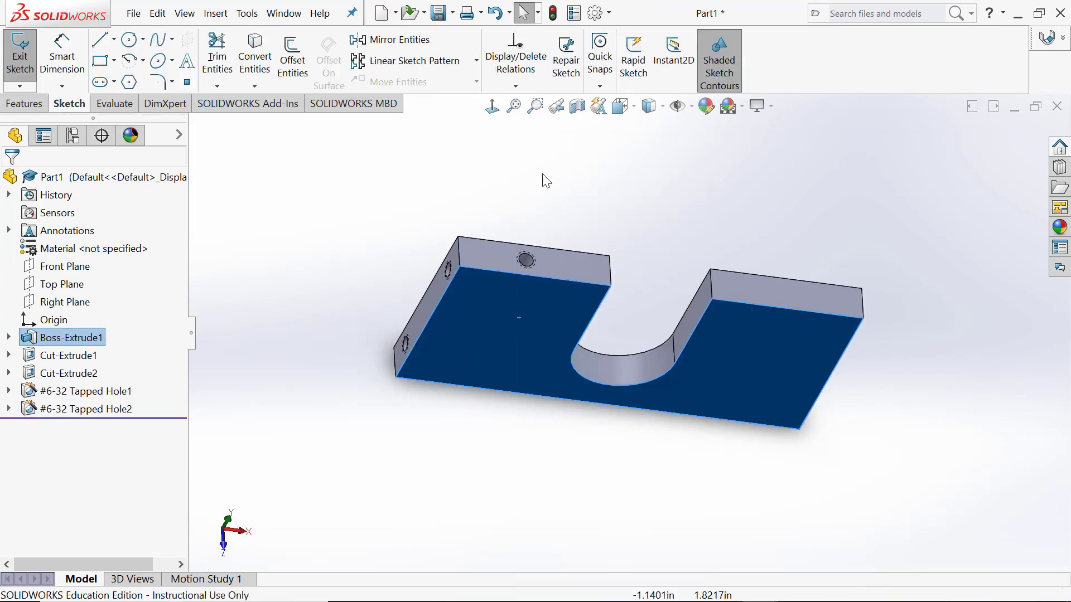
pyautogui.click(104, 62)
pyautogui.click(407, 301)
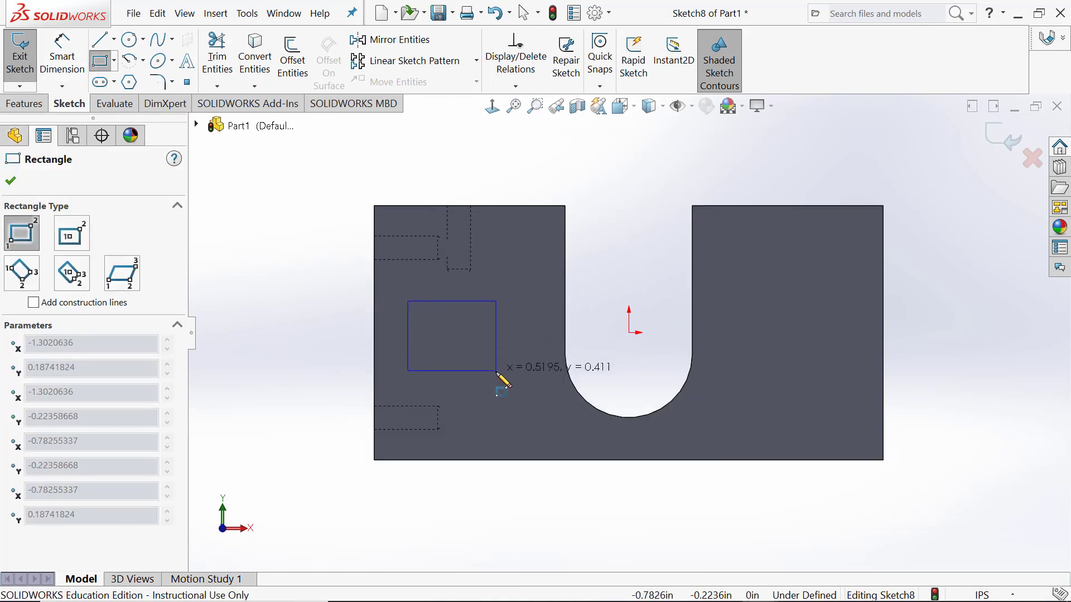
pyautogui.click(496, 370)
pyautogui.press('Escape')
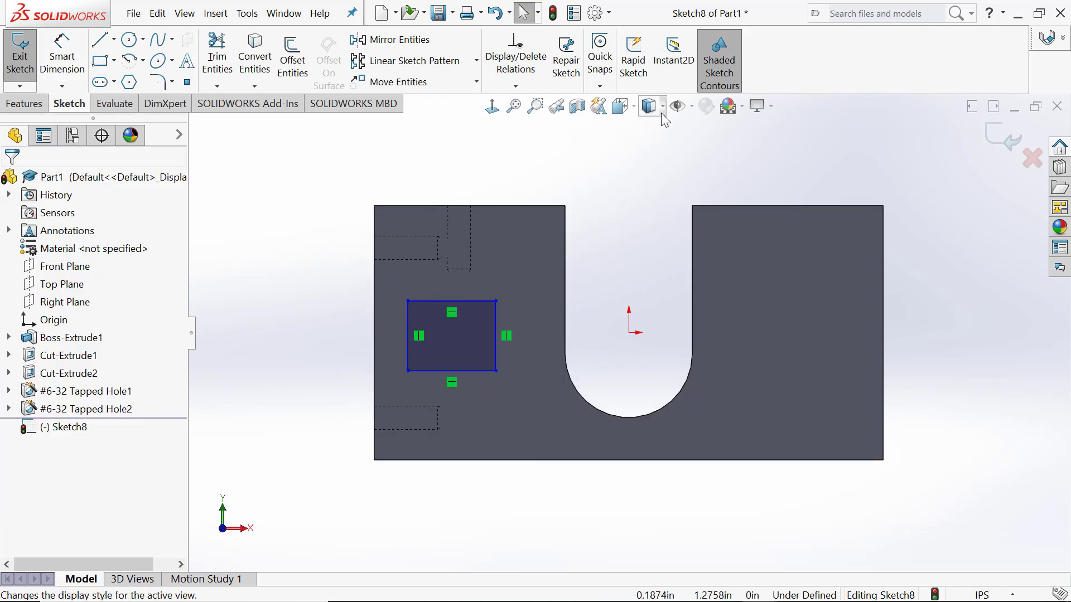
# - Display the part with hidden lines visible and dimension the rectangle's left side 0.125 in from the plate's left edge
pyautogui.click(662, 113)
pyautogui.click(651, 197)
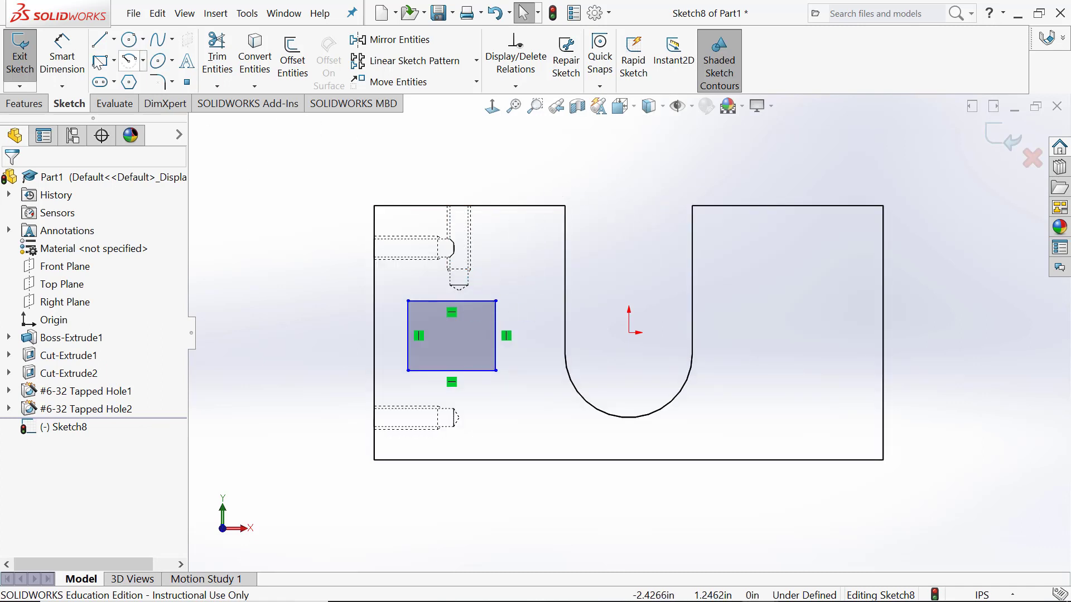
pyautogui.click(62, 56)
pyautogui.click(385, 326)
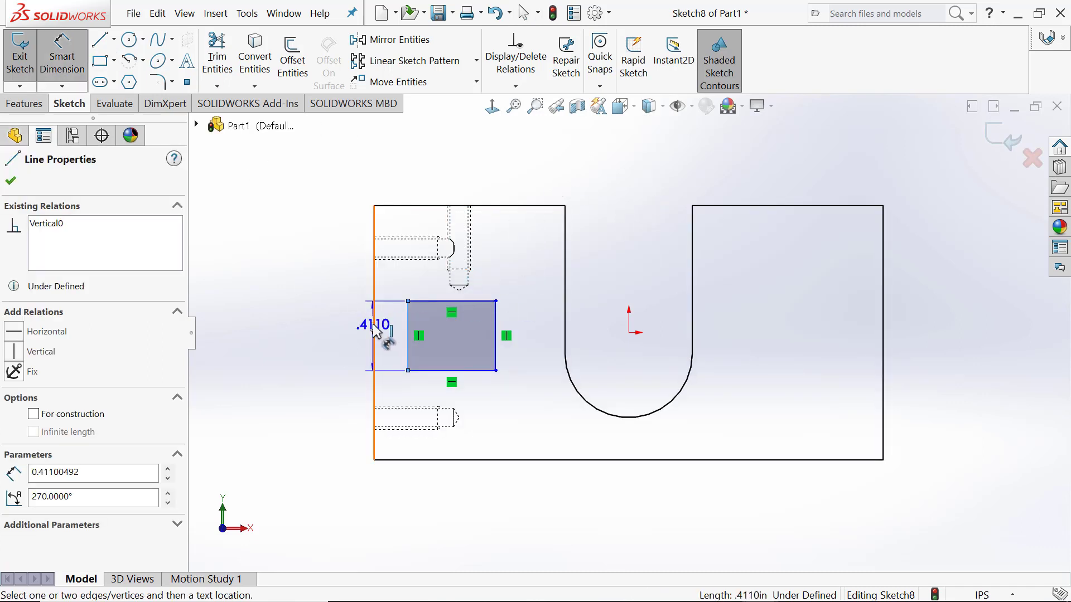
pyautogui.click(373, 328)
pyautogui.click(281, 310)
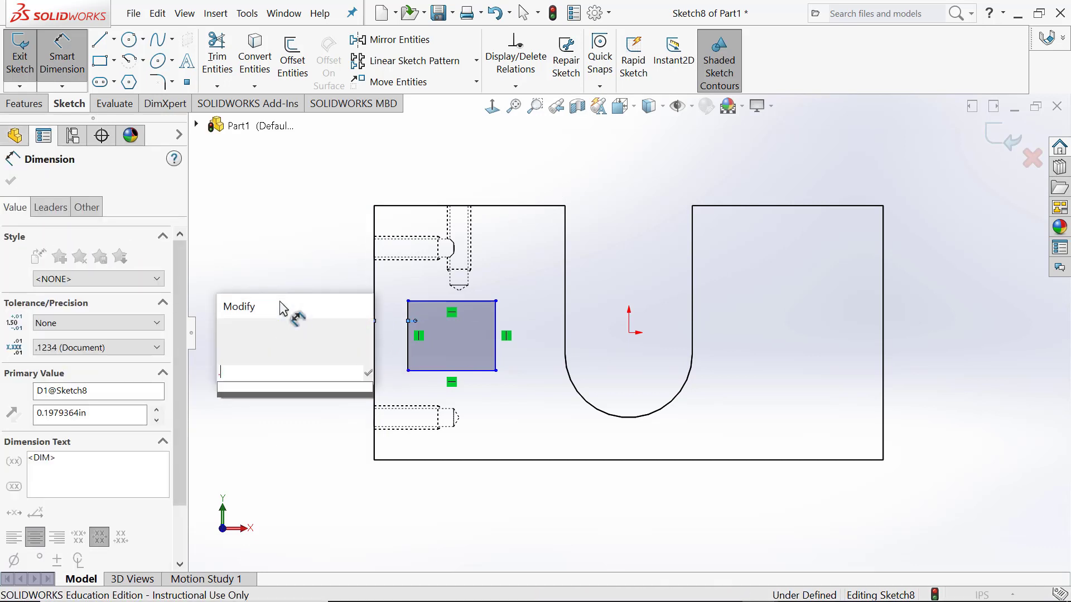
pyautogui.write('.125')
pyautogui.click(223, 334)
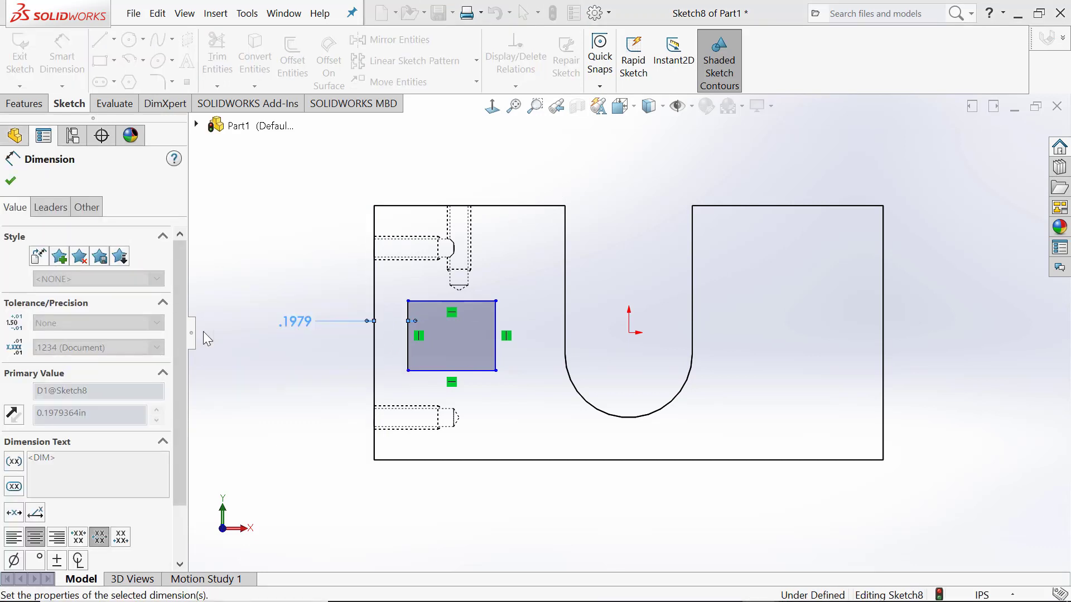
# - Dimension the rectangle's top side 0.55 in below the plate's top edge
pyautogui.click(471, 301)
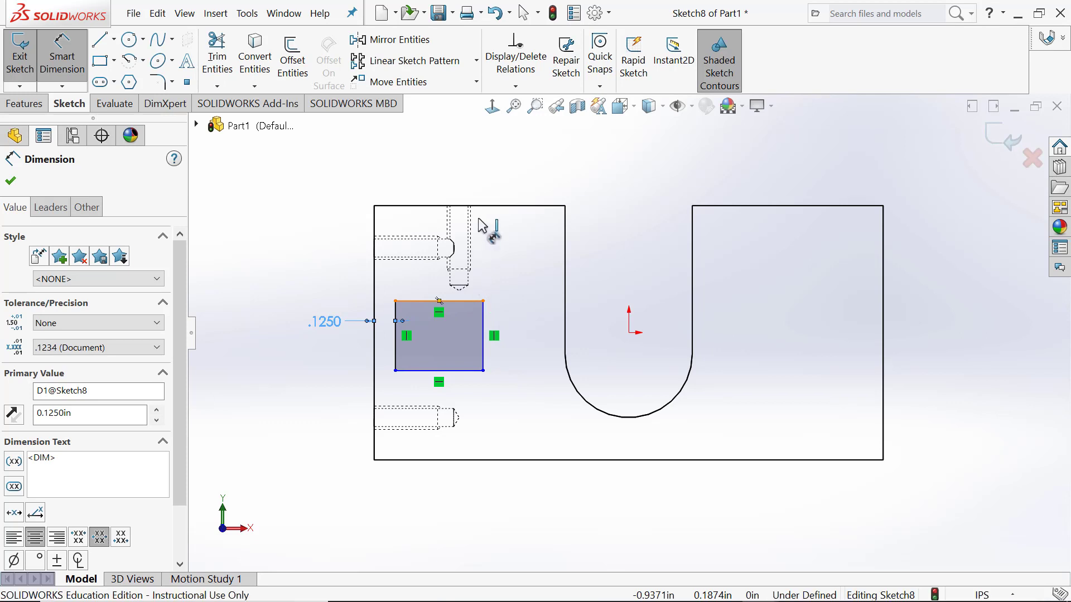
pyautogui.click(493, 209)
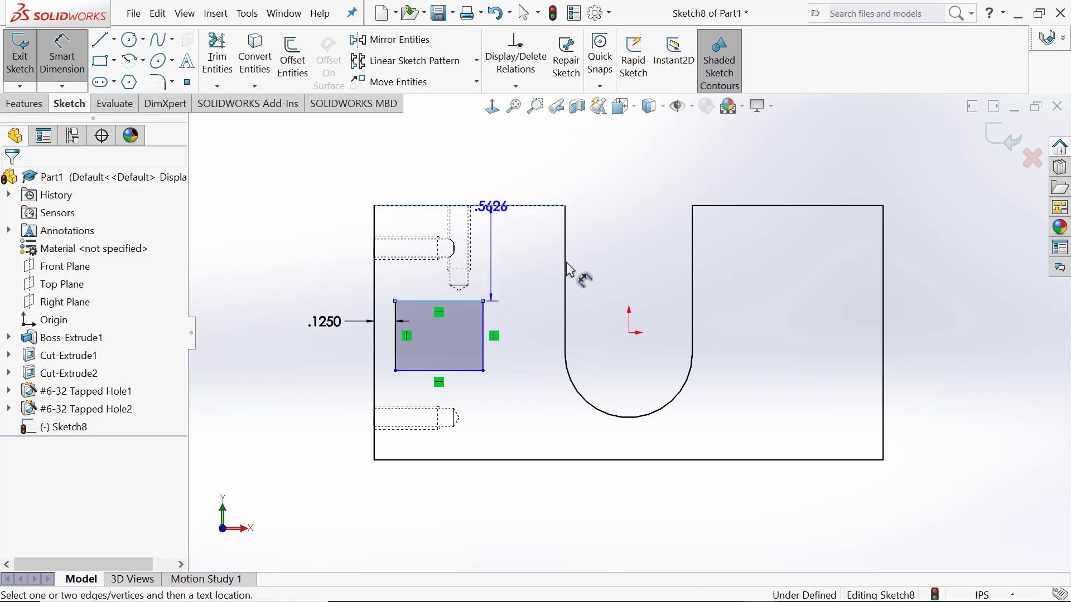
pyautogui.click(587, 254)
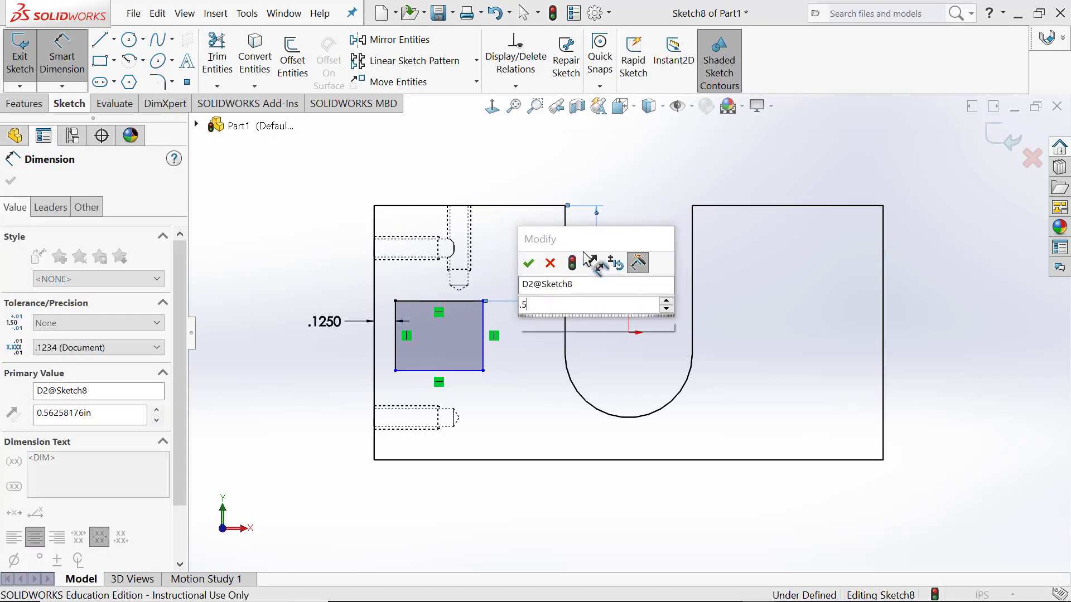
pyautogui.click(526, 263)
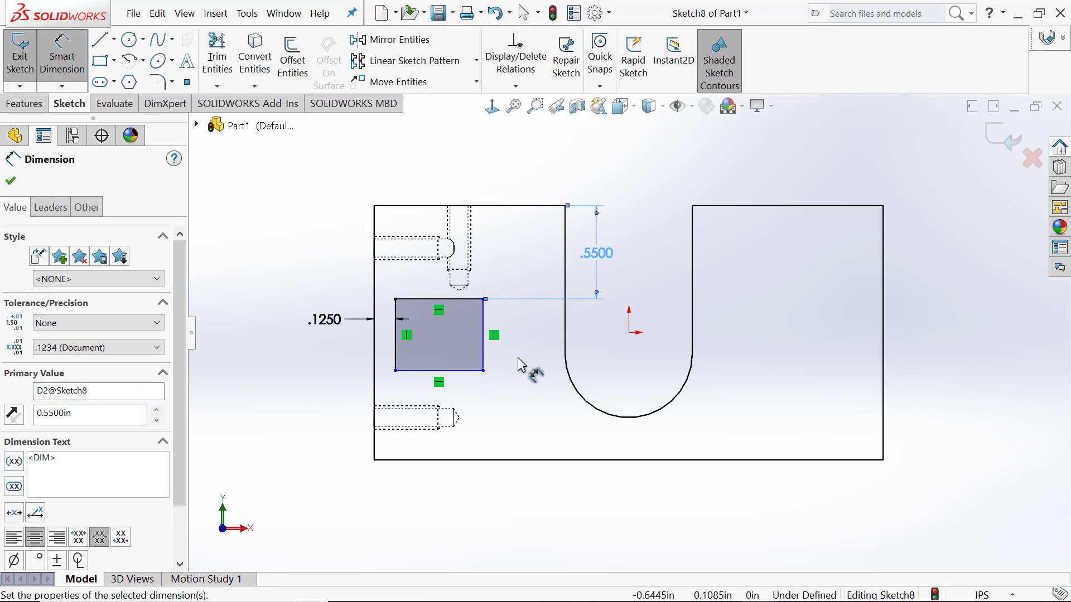
# - Dimension the rectangle's right side 0.125 in from the straight edge of the U slot
pyautogui.click(484, 331)
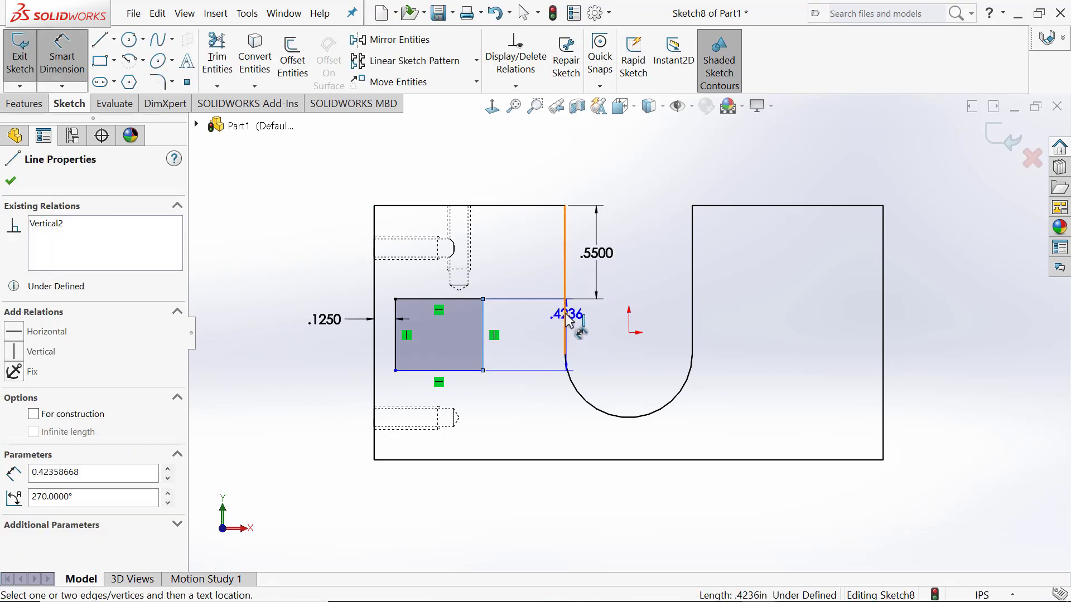
pyautogui.click(566, 322)
pyautogui.click(611, 351)
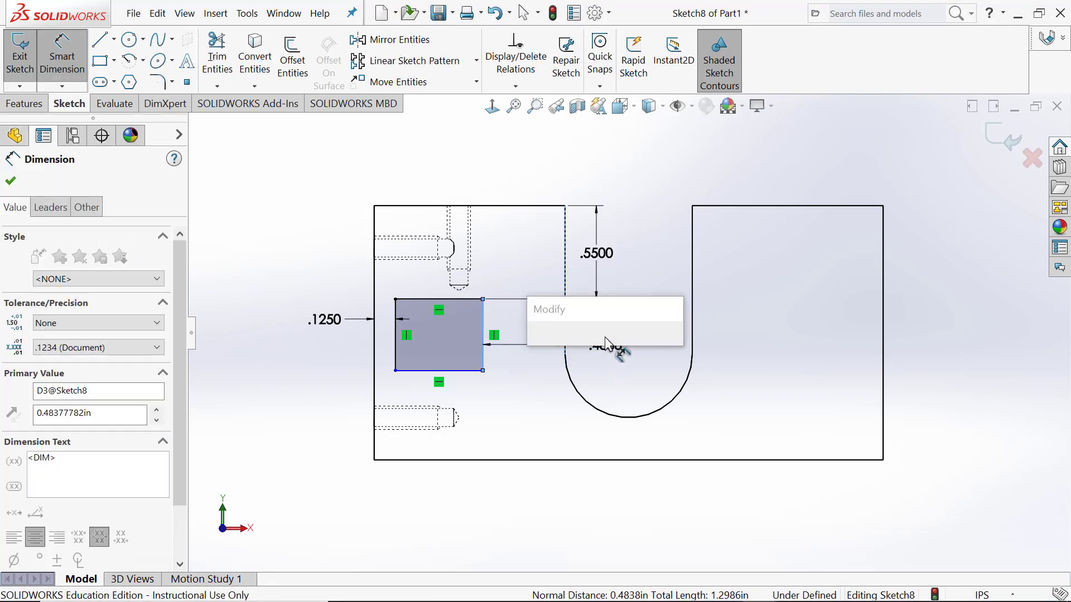
pyautogui.write('.125')
pyautogui.click(544, 347)
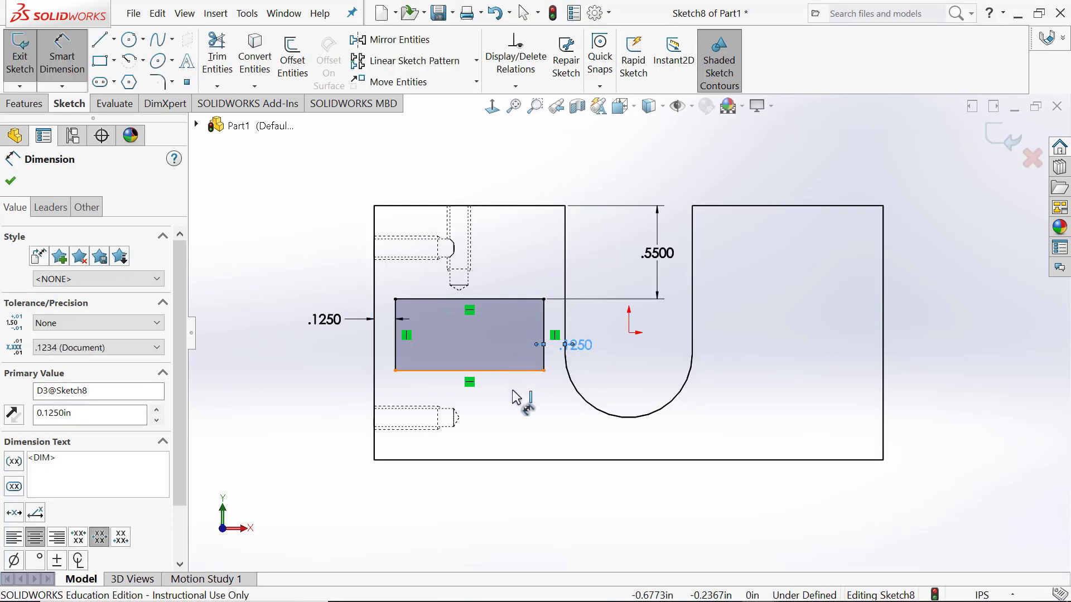
# - Dimension the rectangle's bottom side 0.4 in above the plate's bottom edge and return the part to the shaded display
pyautogui.click(516, 371)
pyautogui.click(523, 460)
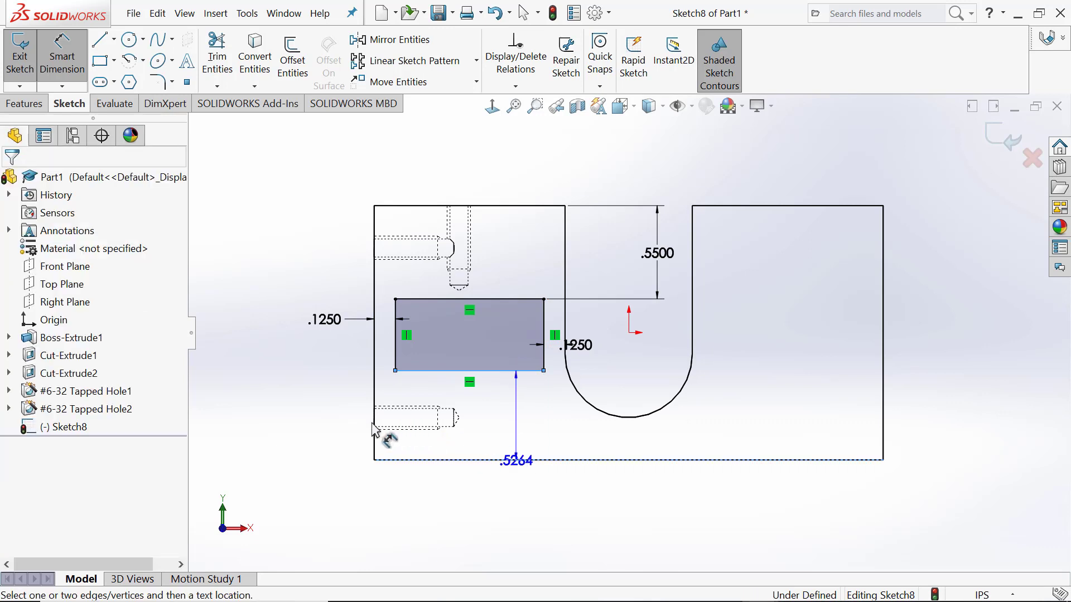
pyautogui.click(301, 398)
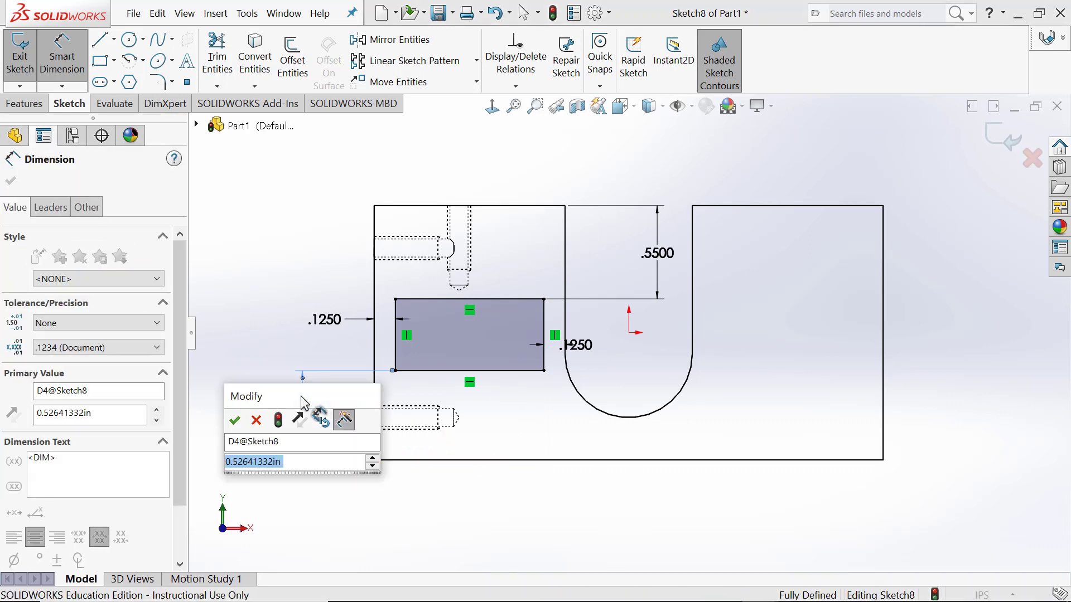
pyautogui.write('.4')
pyautogui.click(234, 420)
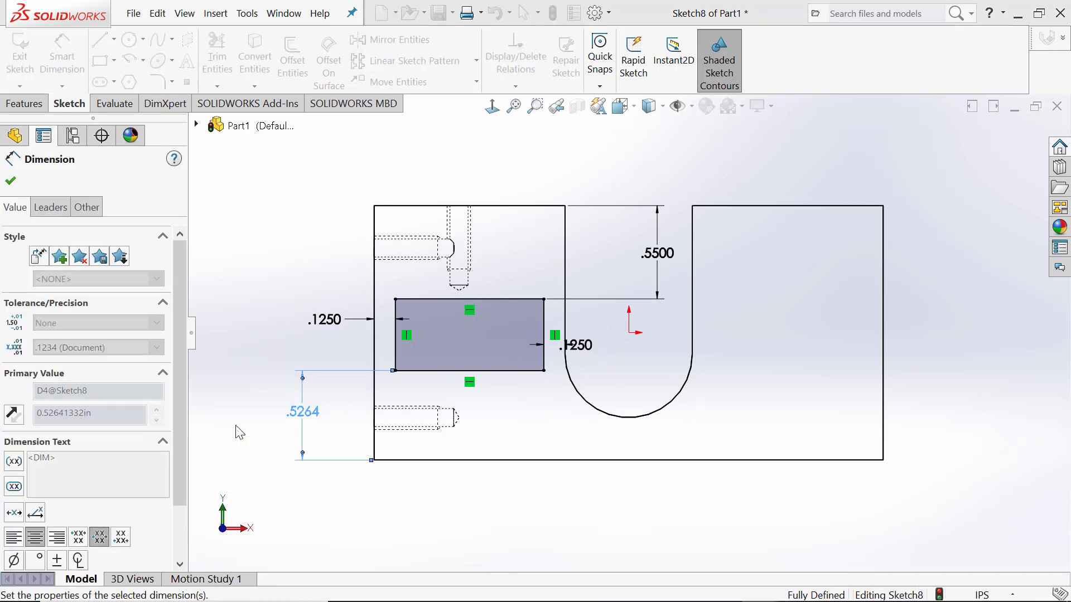
pyautogui.click(17, 185)
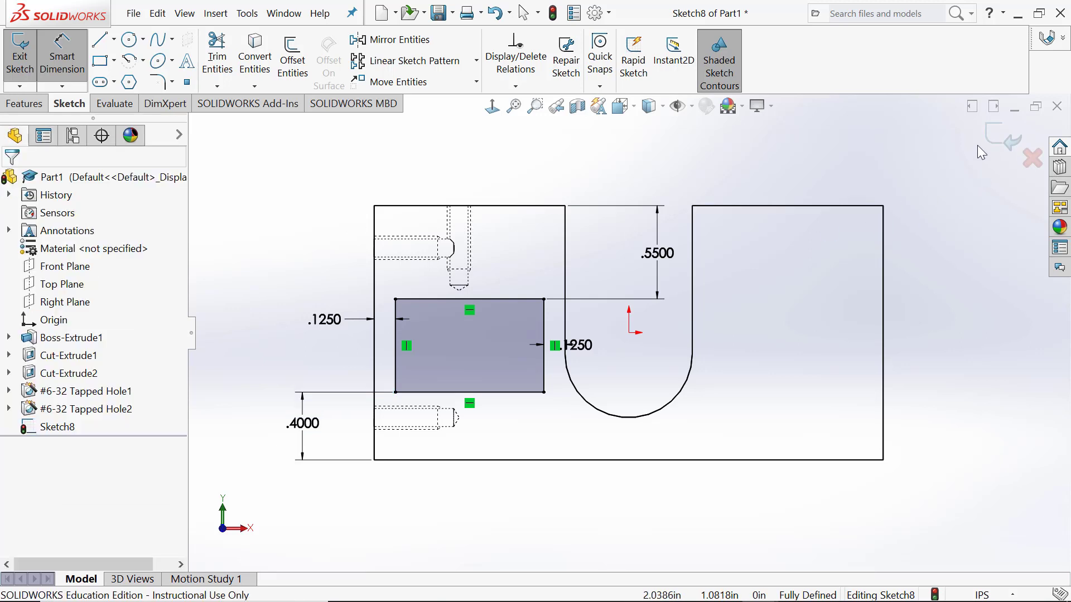
pyautogui.click(666, 110)
pyautogui.click(649, 128)
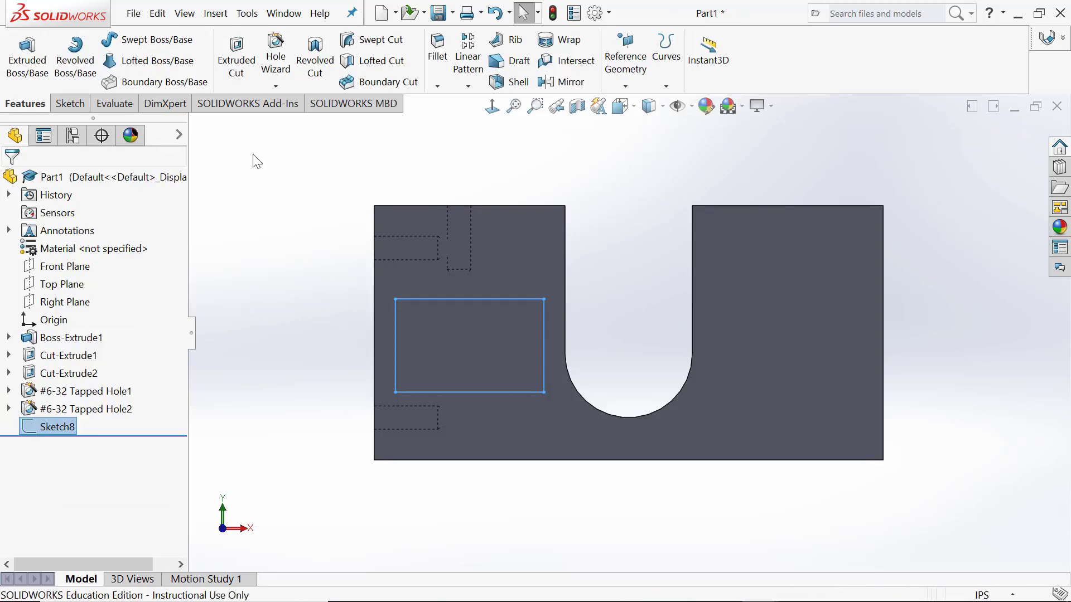
# - Extrude-cut the rectangular sketch into a pocket ending 0.05 in from the plate's opposite face, using Offset From Surface
pyautogui.click(237, 74)
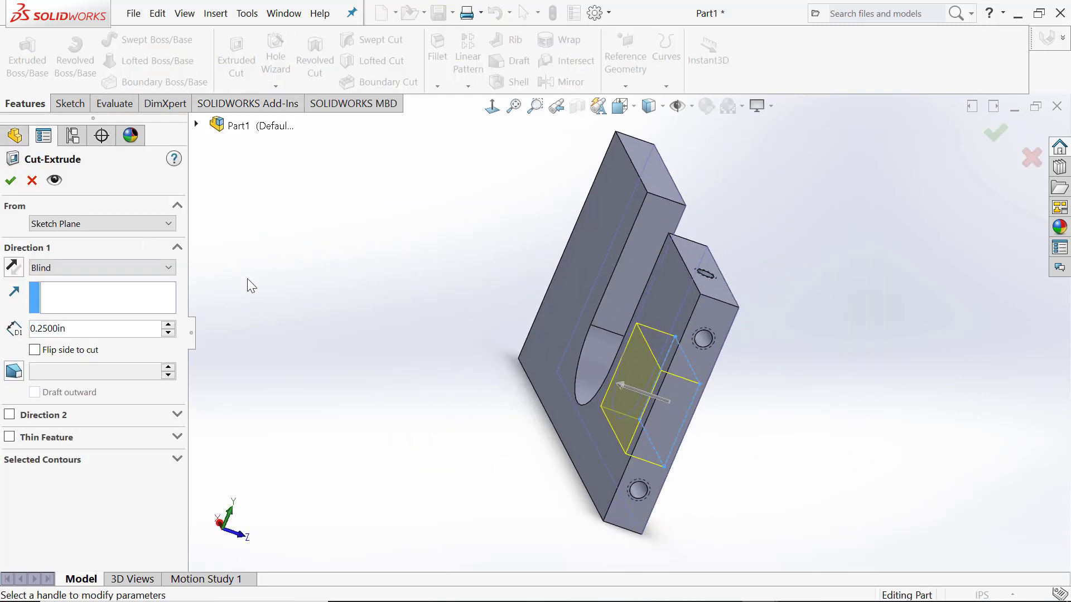
pyautogui.click(132, 268)
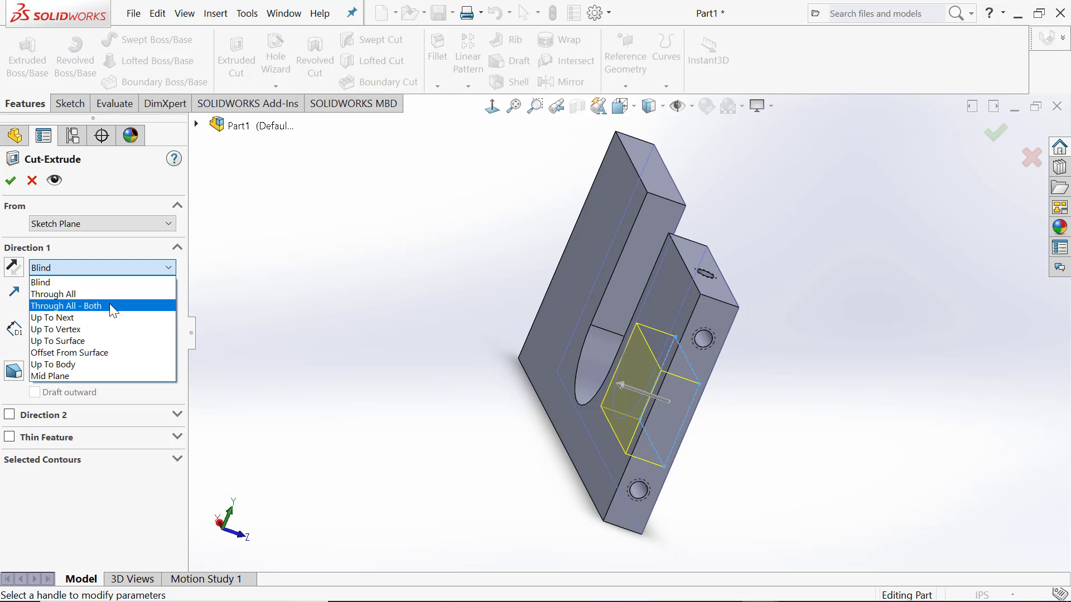
pyautogui.click(107, 352)
pyautogui.click(610, 215)
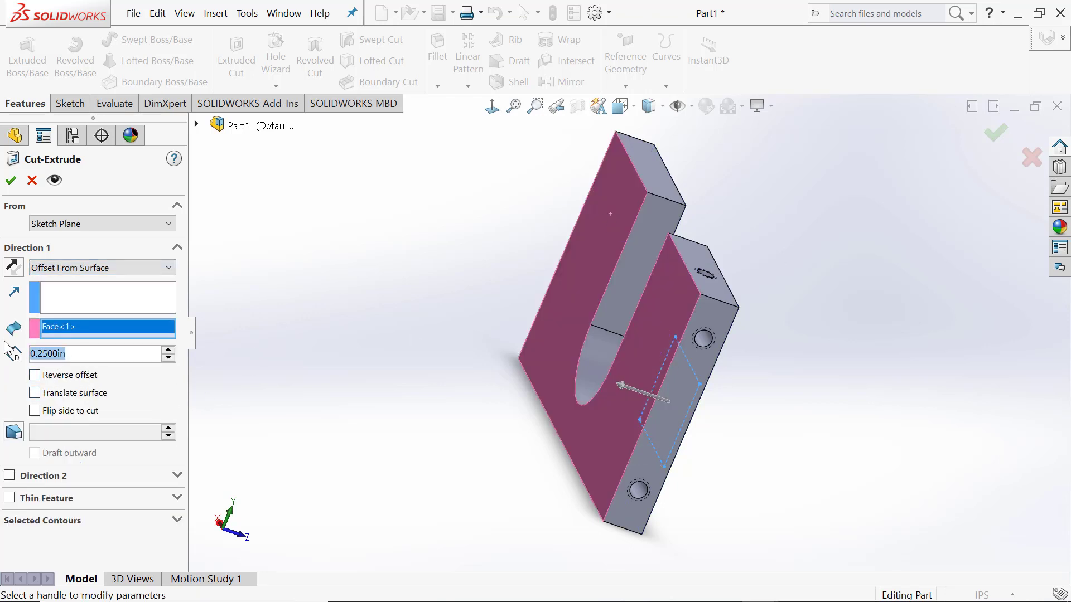
pyautogui.write('.05')
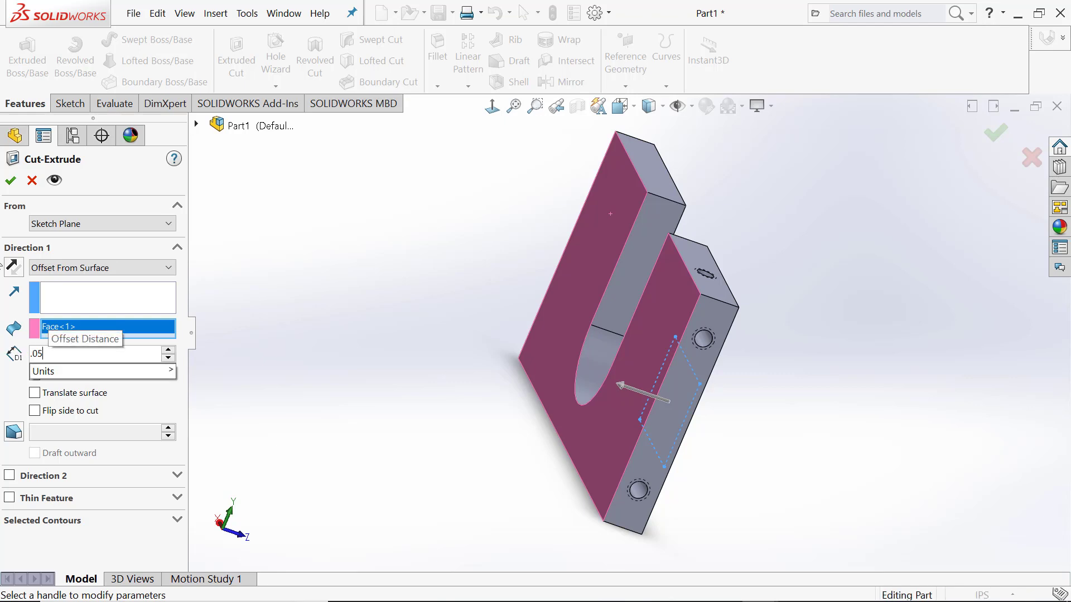
pyautogui.press('Return')
pyautogui.click(10, 183)
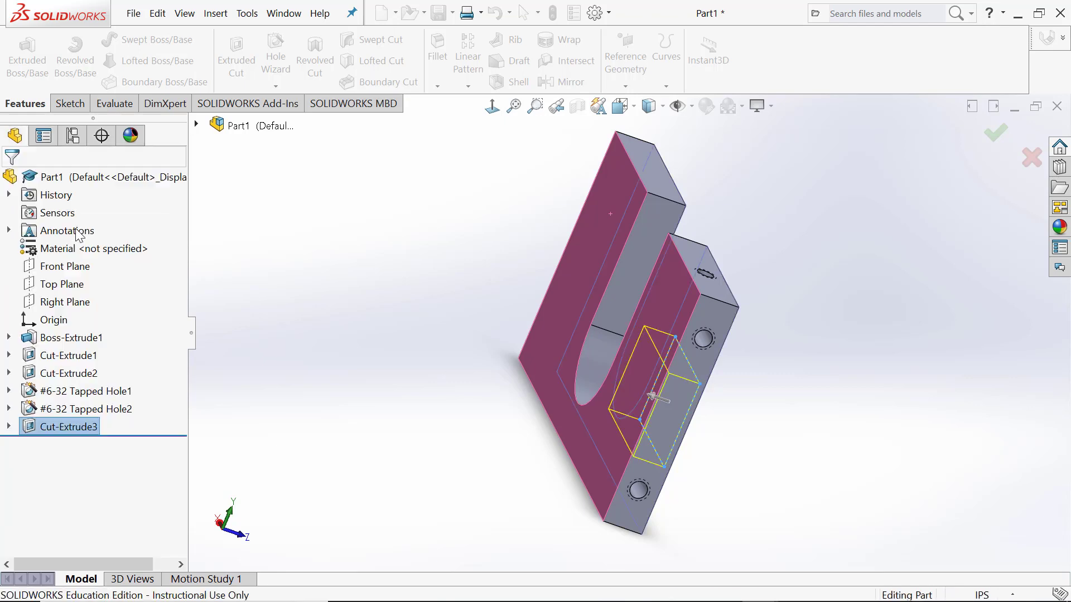
# - Fillet the four inner corner edges of the rectangular pocket with a 0.125 in radius
pyautogui.moveTo(677, 318); pyautogui.dragTo(704, 334, button='middle')
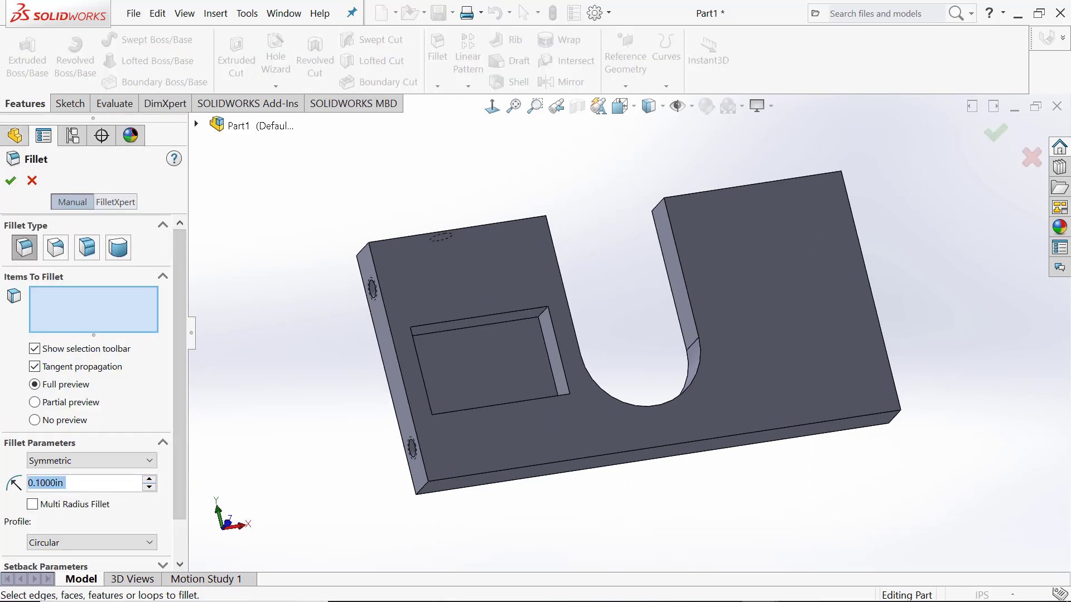
pyautogui.write('.125')
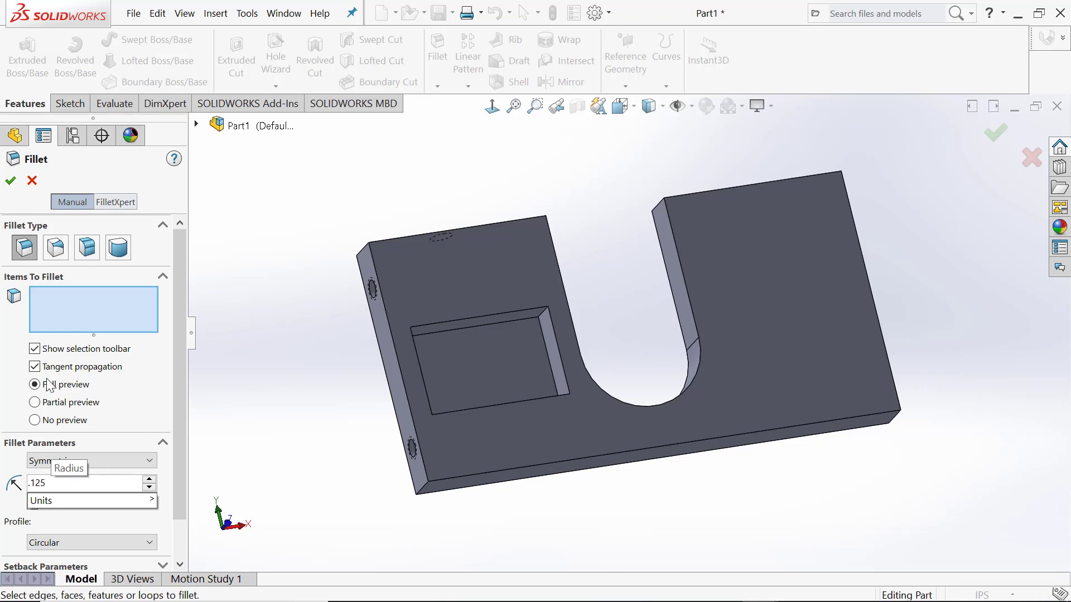
pyautogui.click(544, 311)
pyautogui.moveTo(590, 293); pyautogui.dragTo(569, 405, button='middle')
pyautogui.click(573, 423)
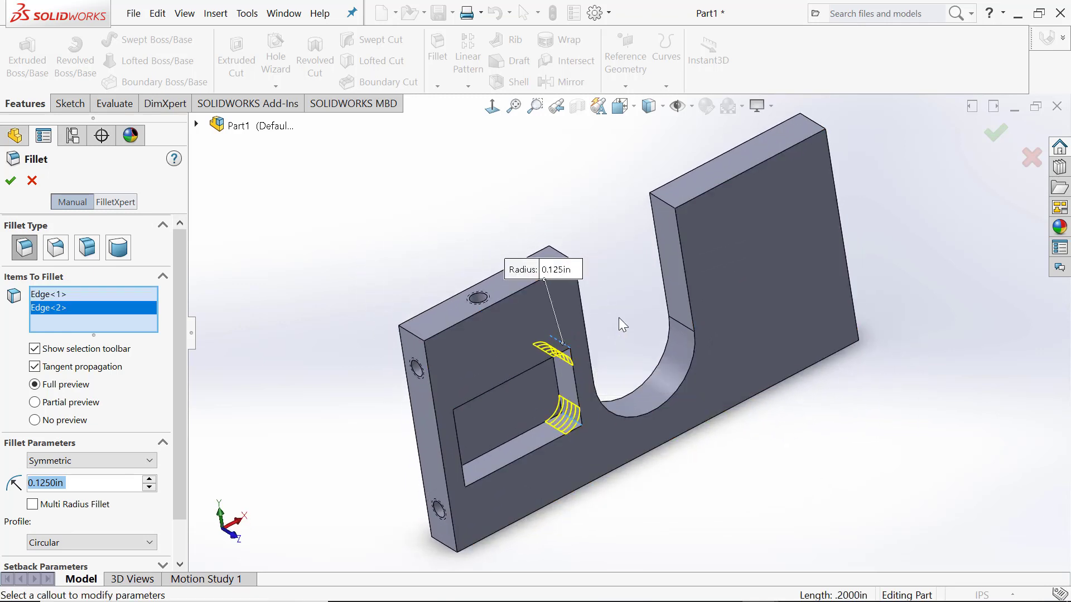
pyautogui.moveTo(618, 316); pyautogui.dragTo(529, 460, button='middle')
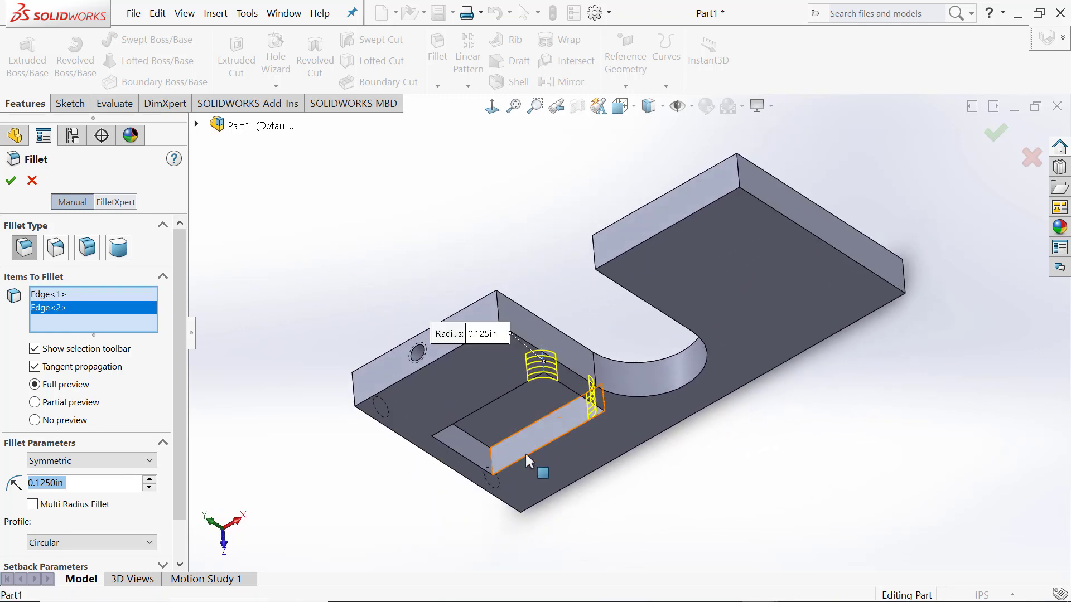
pyautogui.click(493, 461)
pyautogui.moveTo(420, 330); pyautogui.dragTo(508, 512, button='middle')
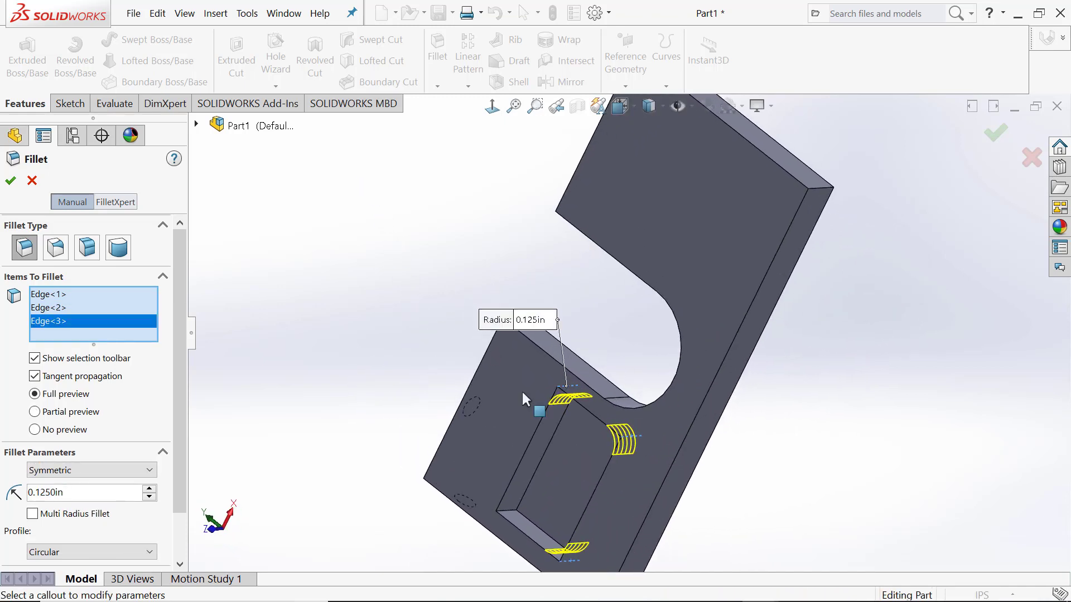
pyautogui.click(510, 515)
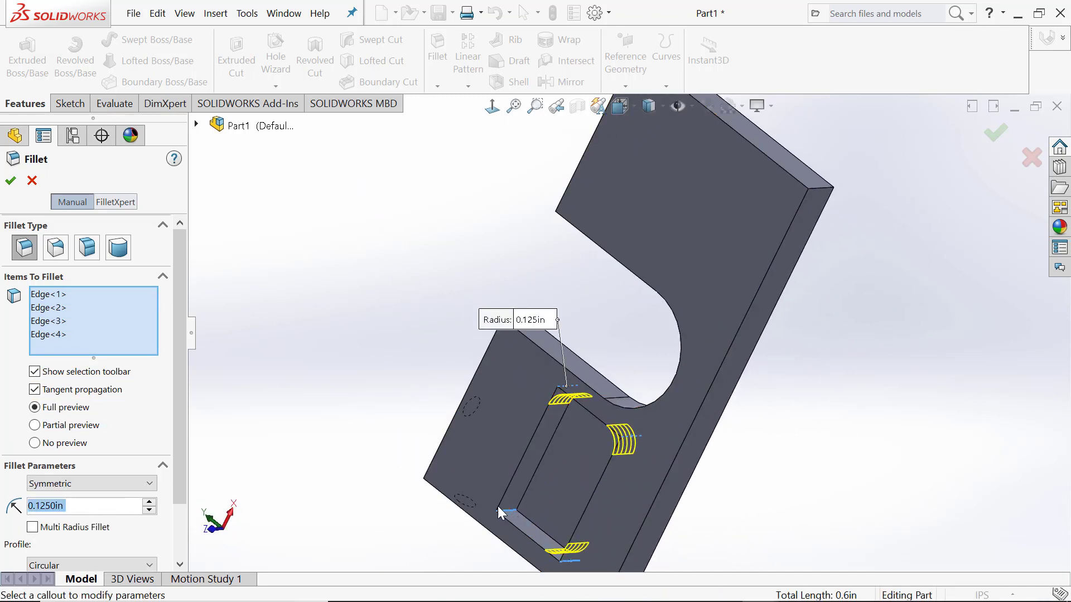
pyautogui.click(12, 183)
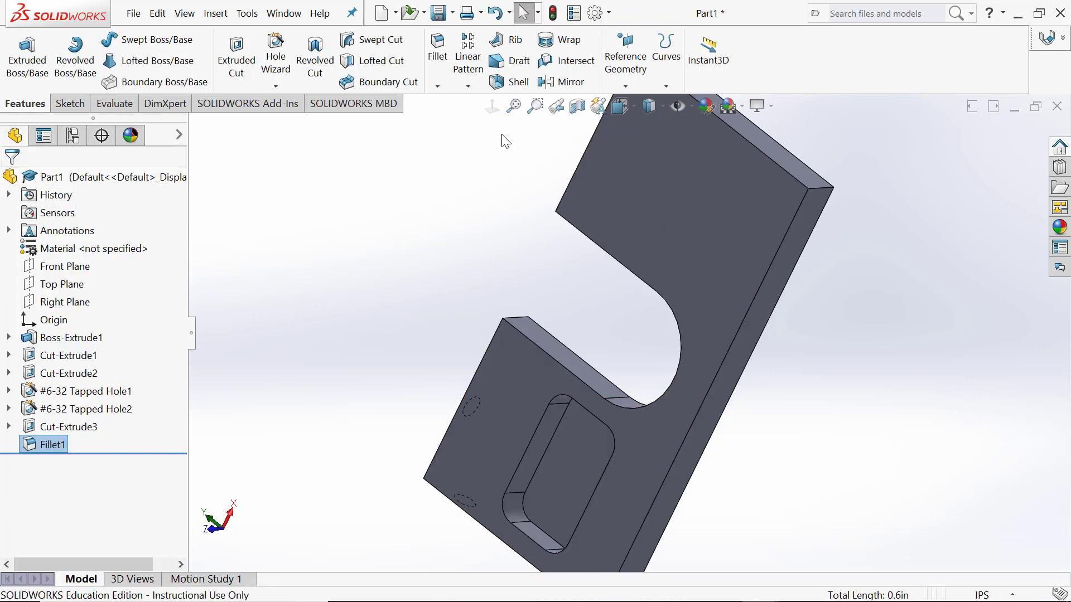
# - Mirror both #6-32 tapped hole features, the pocket cut and its corner fillets about the Right Plane
pyautogui.click(513, 106)
pyautogui.rightClick(680, 258)
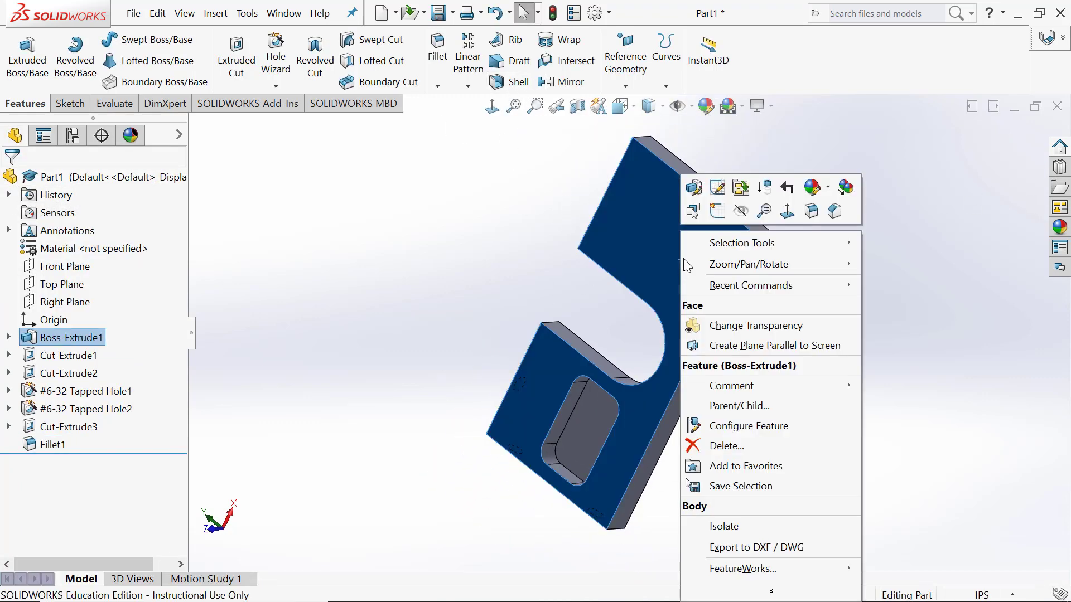
pyautogui.click(790, 215)
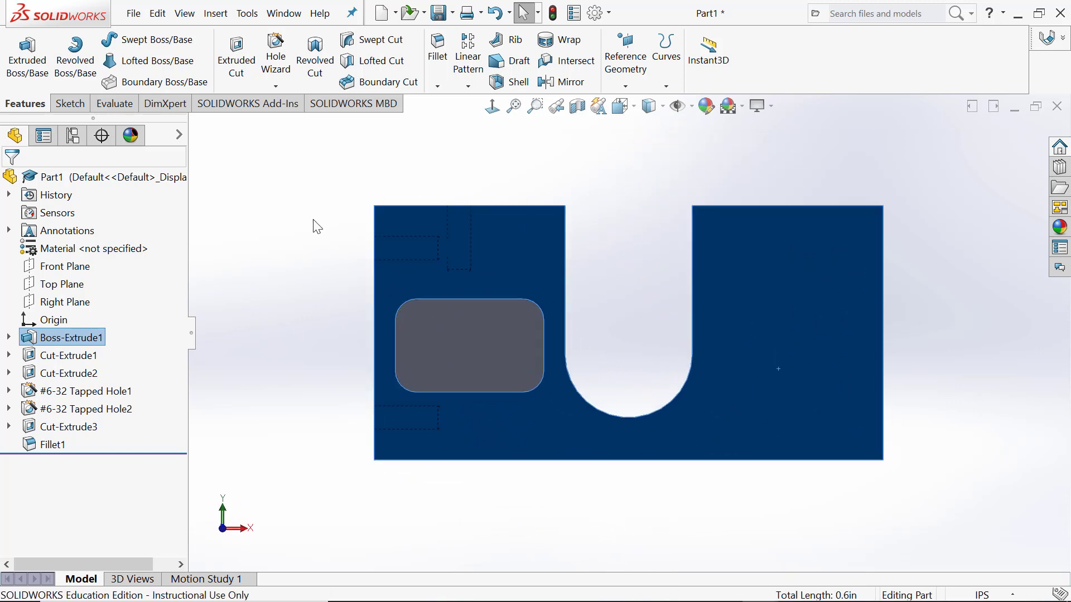
pyautogui.click(307, 234)
pyautogui.moveTo(299, 244); pyautogui.dragTo(350, 286, button='middle')
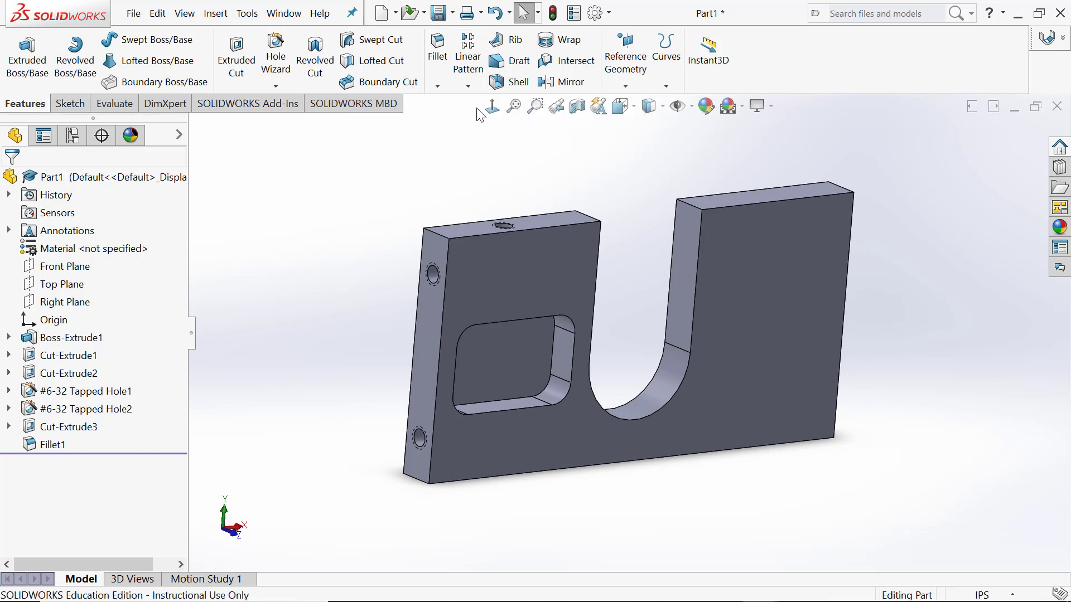
pyautogui.click(469, 85)
pyautogui.click(497, 145)
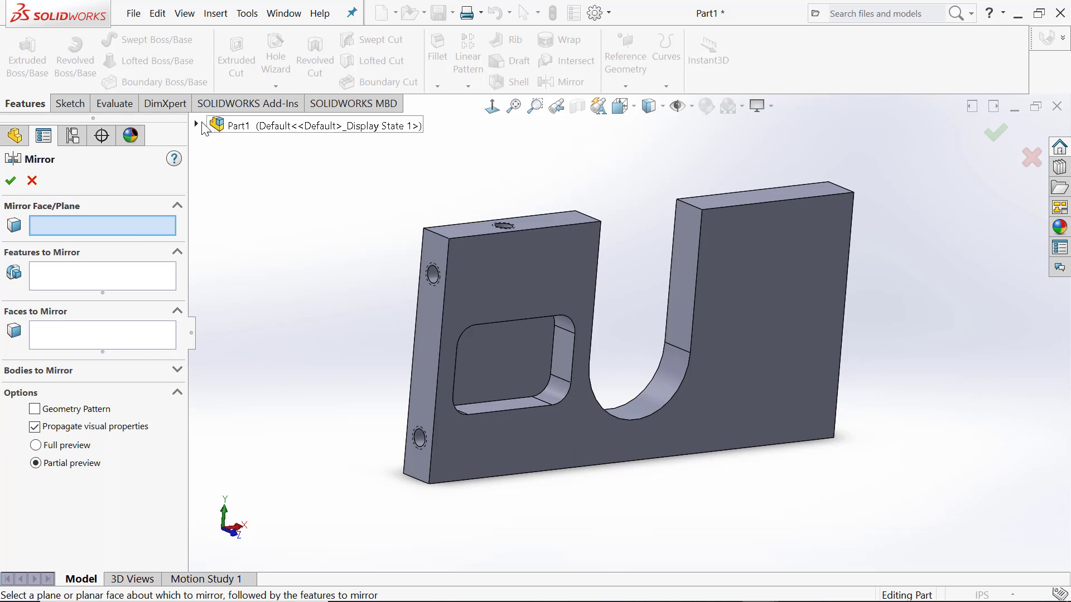
pyautogui.click(196, 125)
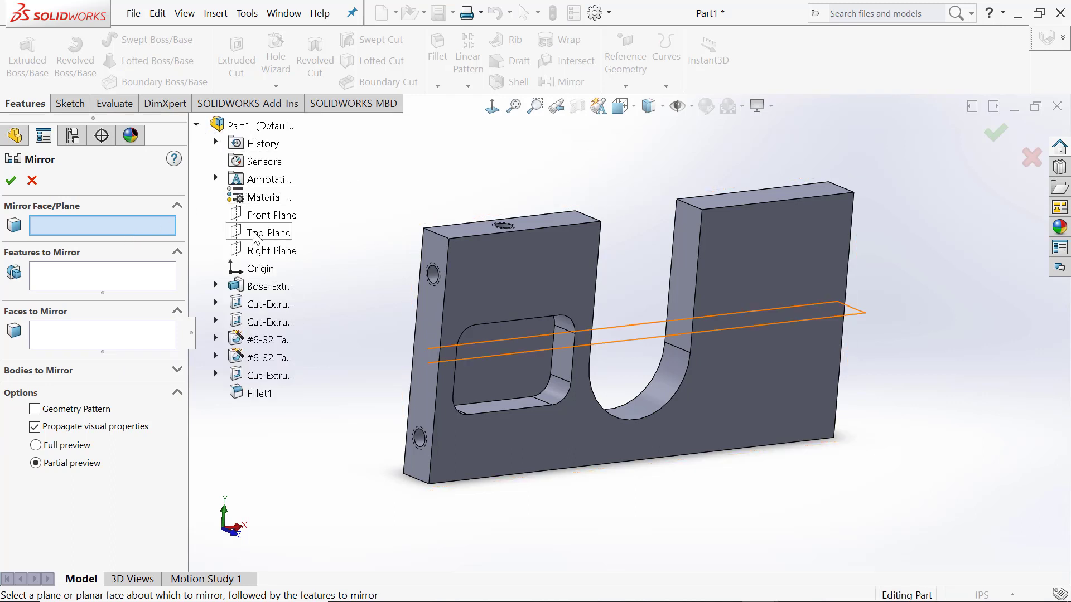
pyautogui.click(265, 252)
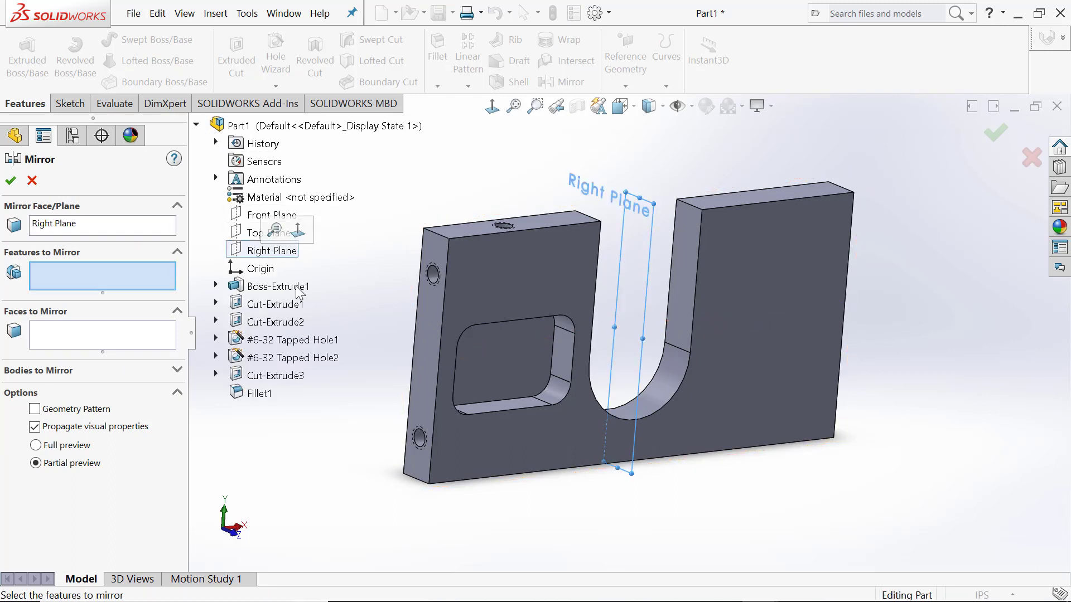
pyautogui.click(281, 341)
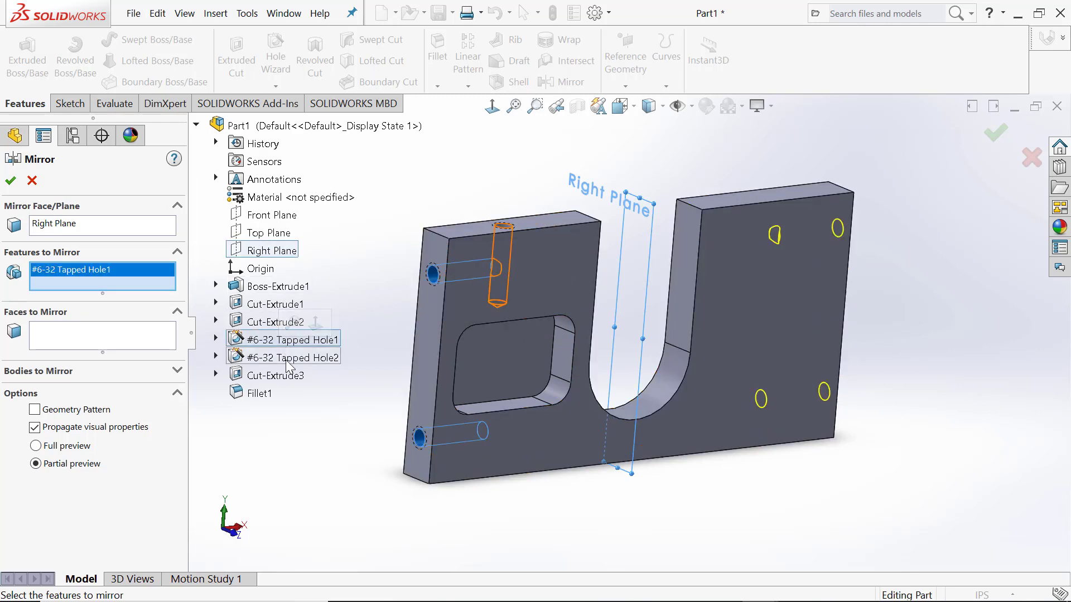
pyautogui.click(286, 359)
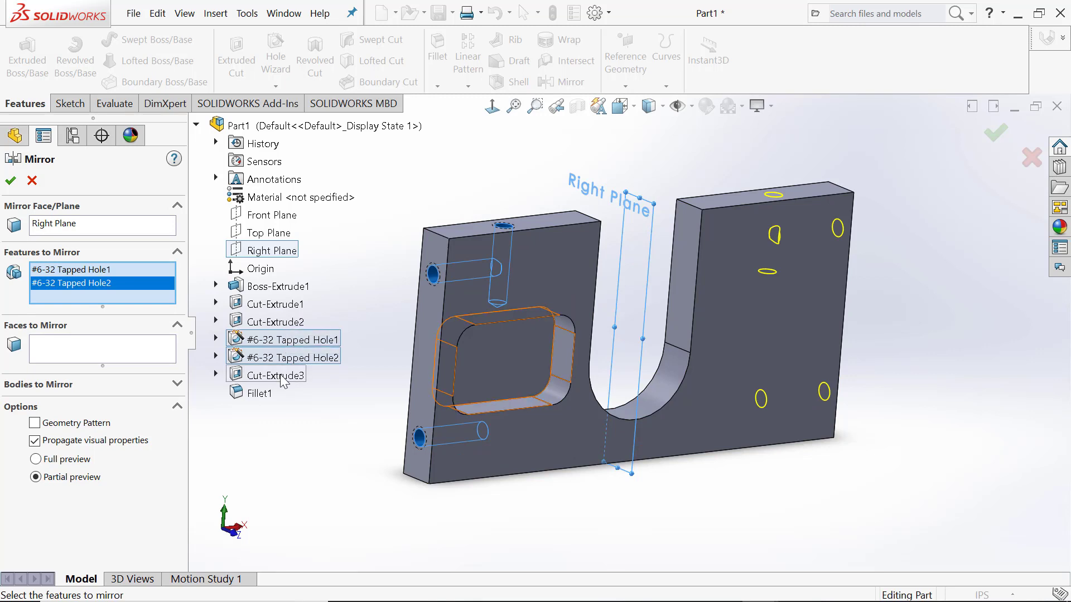
pyautogui.click(288, 377)
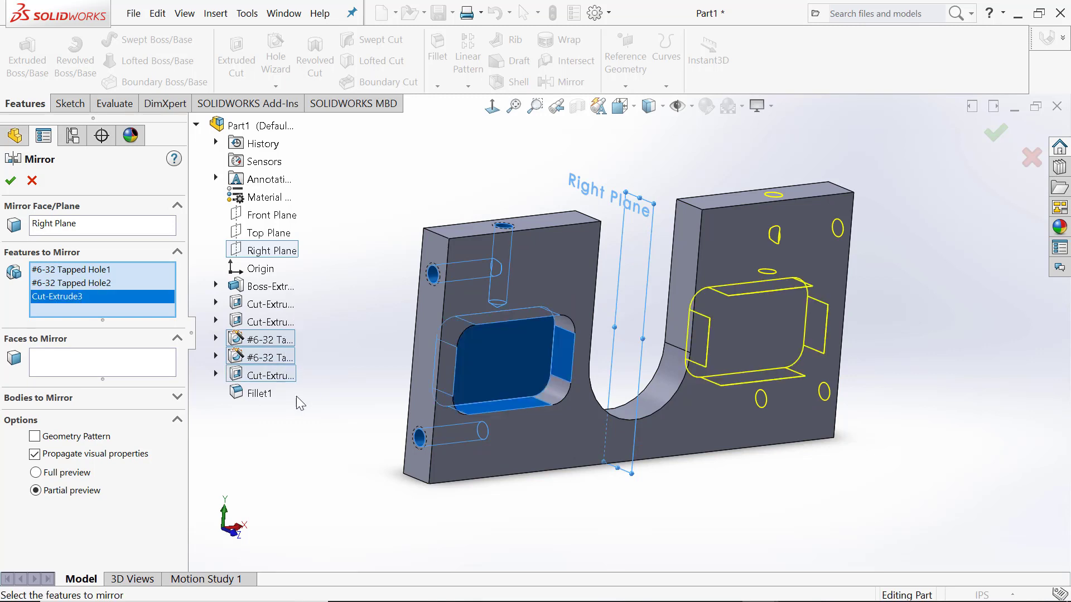
pyautogui.click(252, 393)
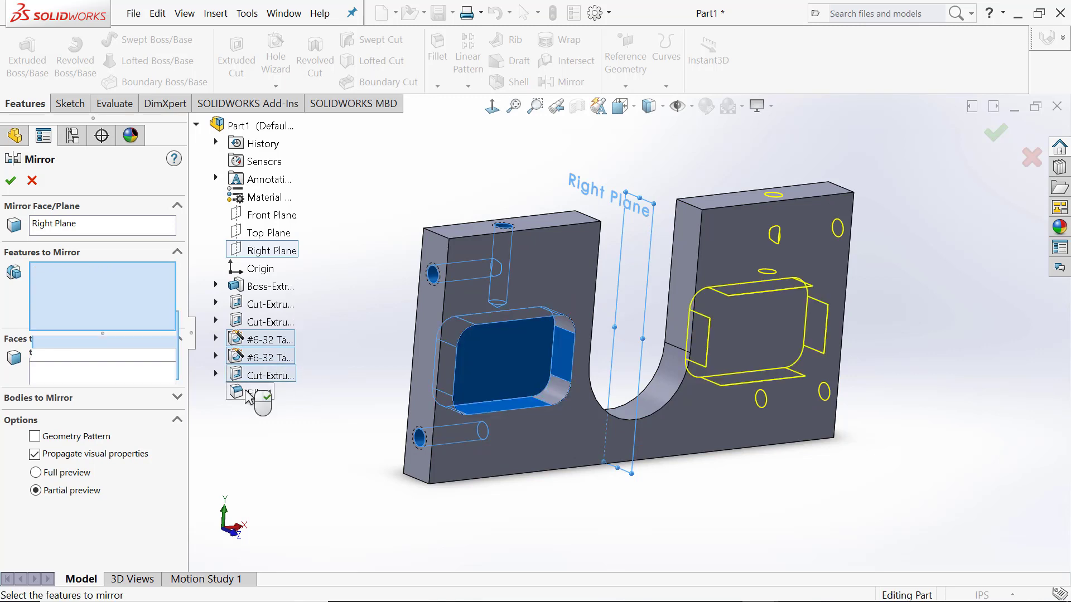
pyautogui.click(11, 181)
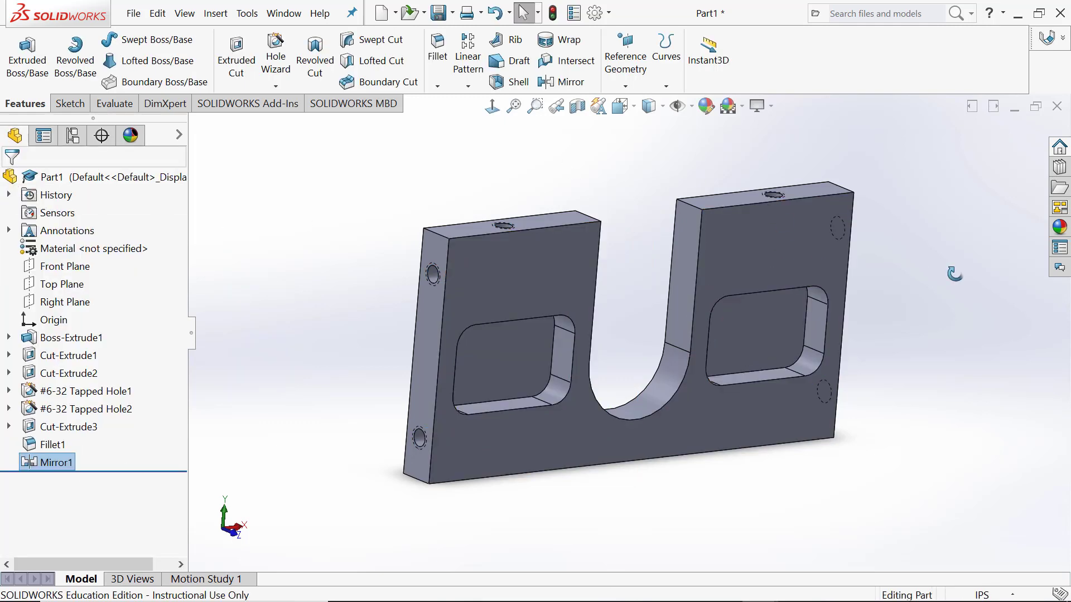
# - Close Part1 without saving it, and save and close the Halfpipe p3 part
pyautogui.moveTo(954, 273); pyautogui.dragTo(947, 248, button='middle')
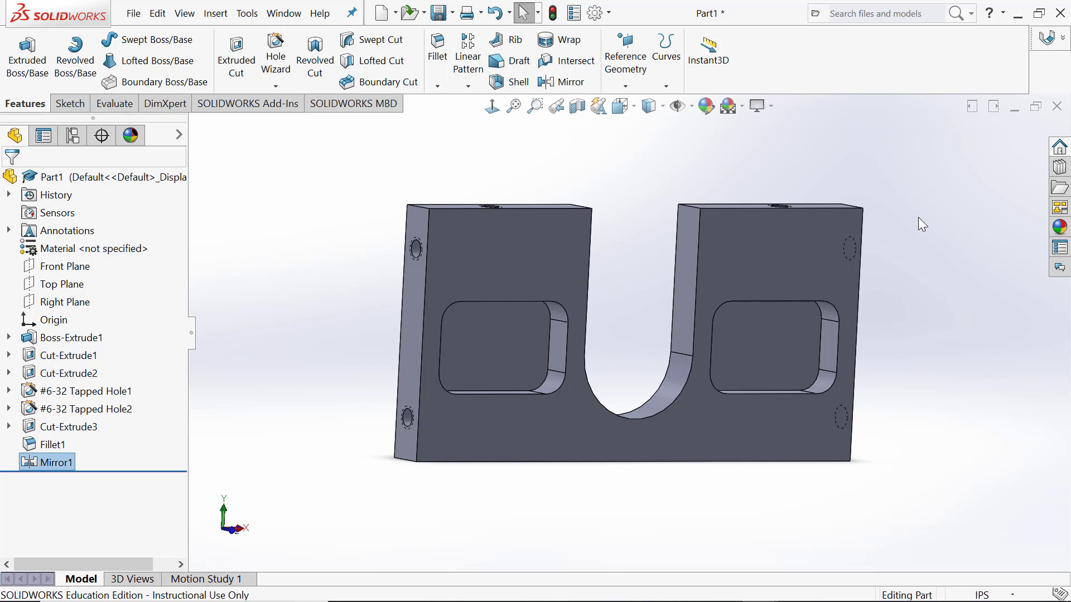
pyautogui.click(1057, 106)
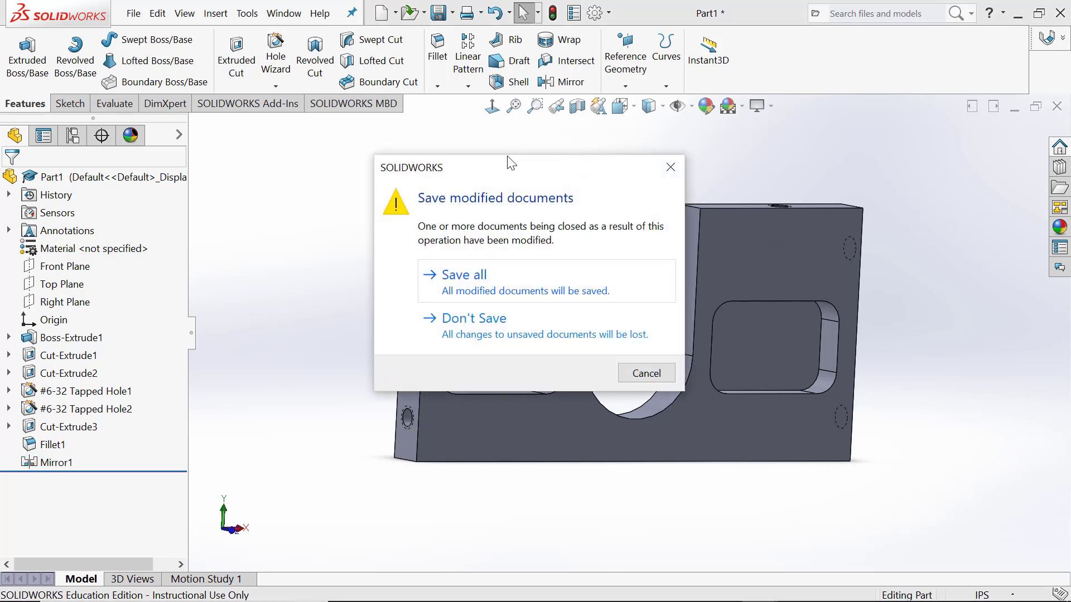
pyautogui.click(451, 327)
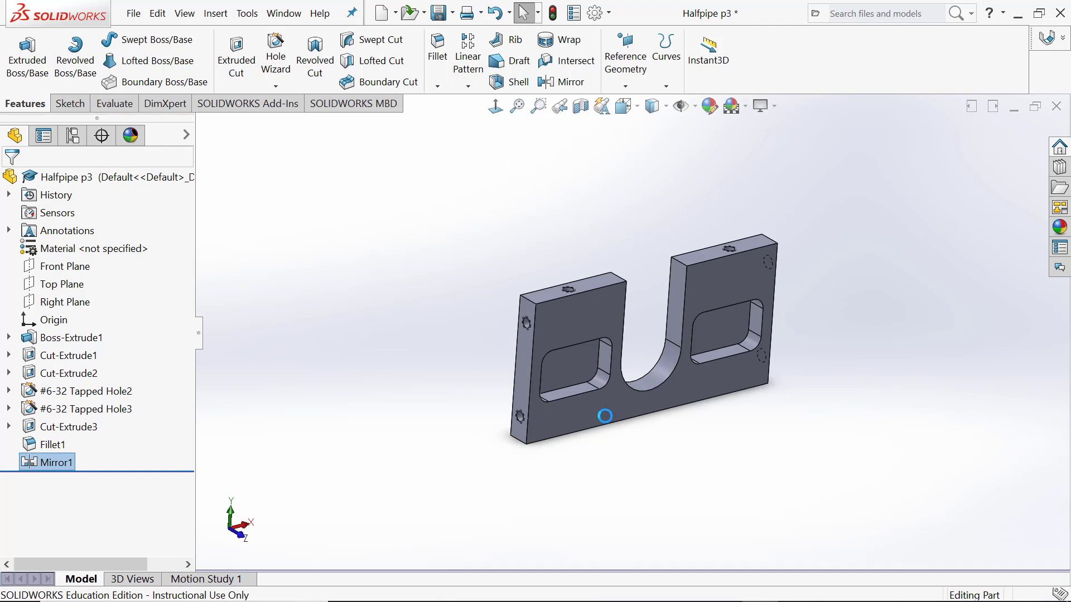
pyautogui.click(435, 13)
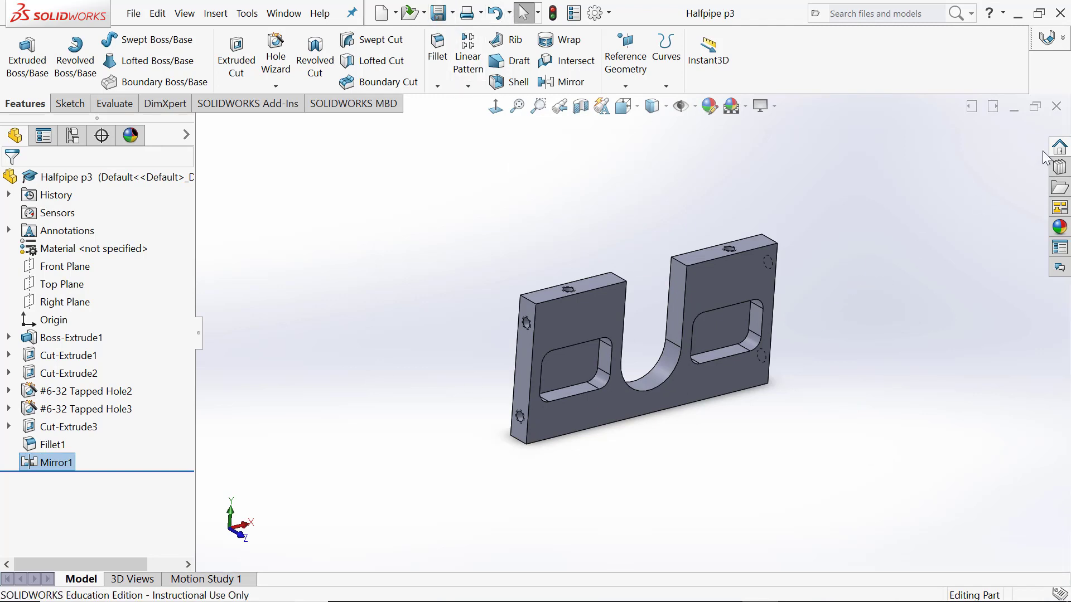
pyautogui.click(1057, 108)
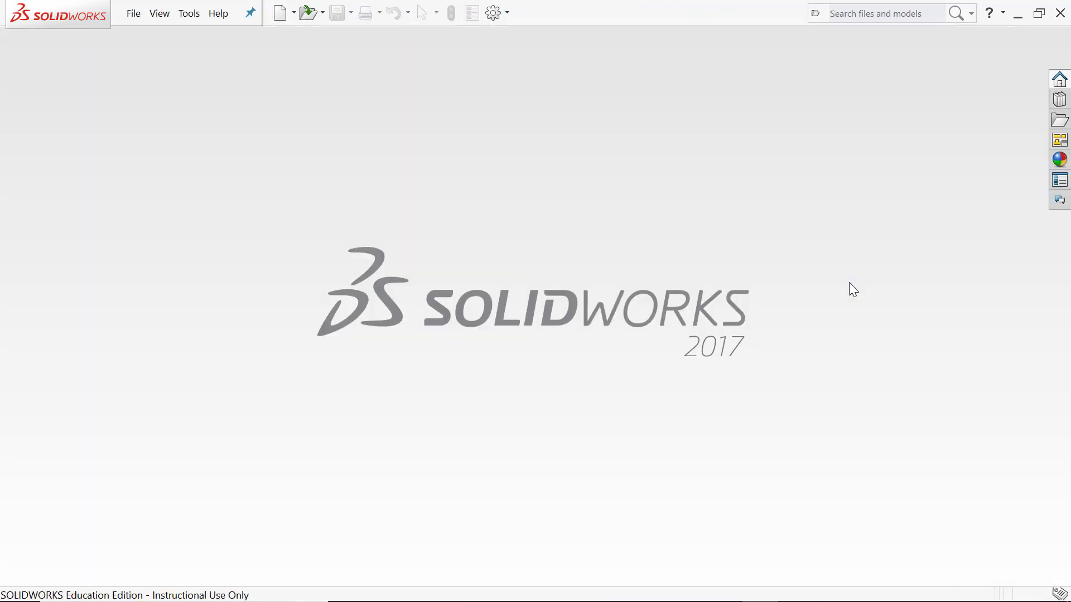
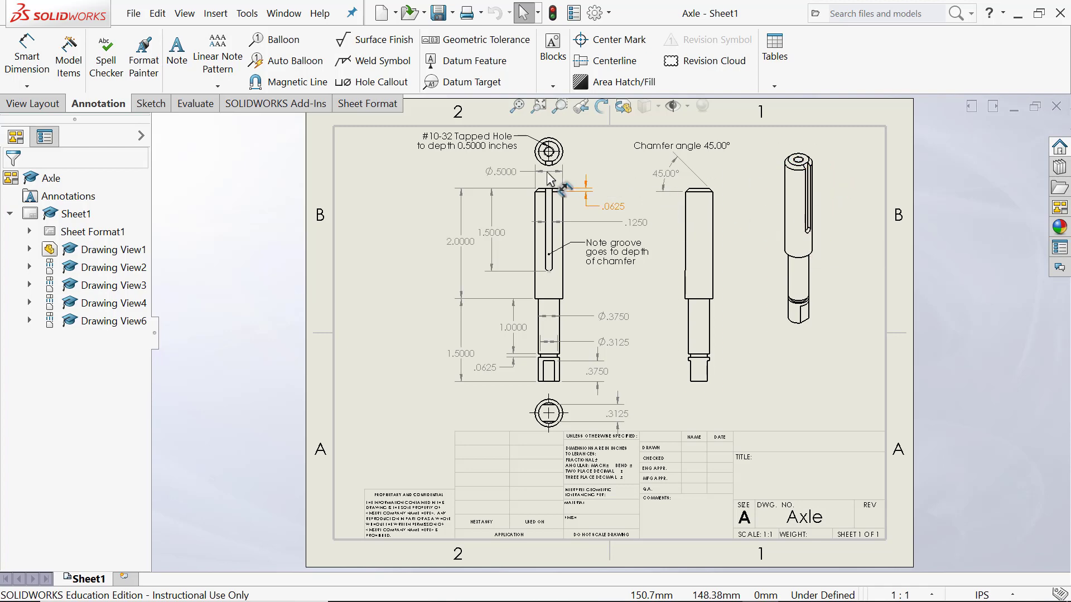
# - Examine the Axle drawing's upper end view and front view for the tapped hole, chamfer and groove details
pyautogui.scroll(-10, 560, 172)
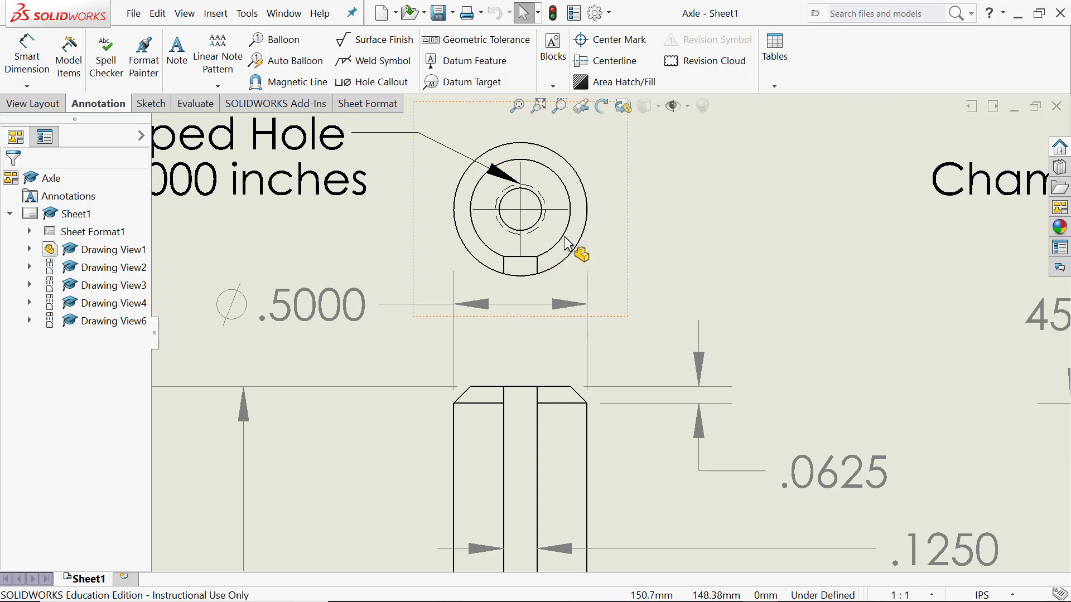
pyautogui.scroll(5, 710, 232)
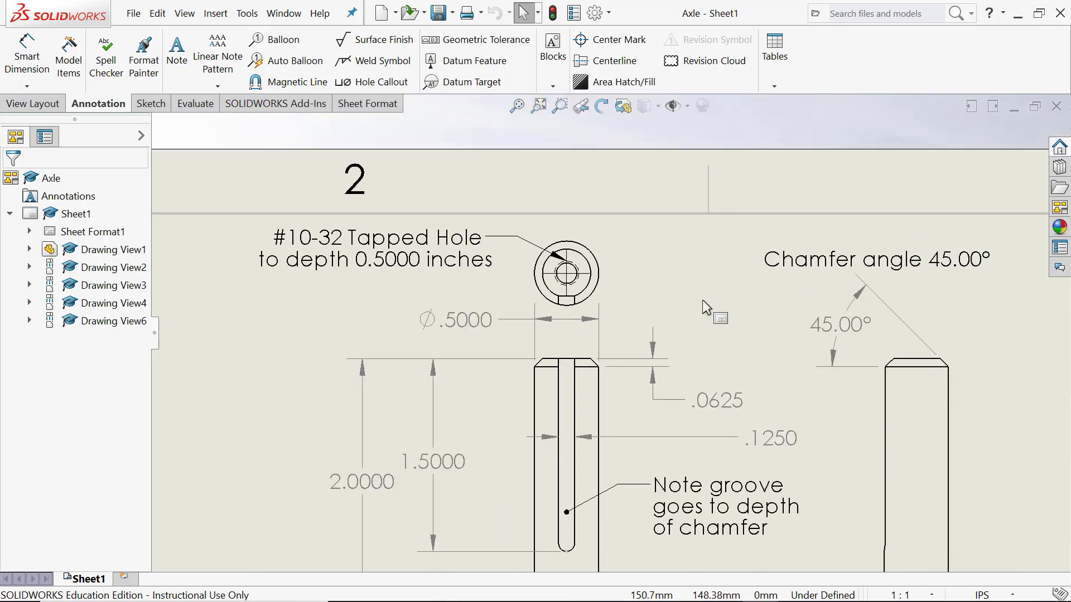
pyautogui.scroll(2, 702, 300)
pyautogui.scroll(-1, 676, 458)
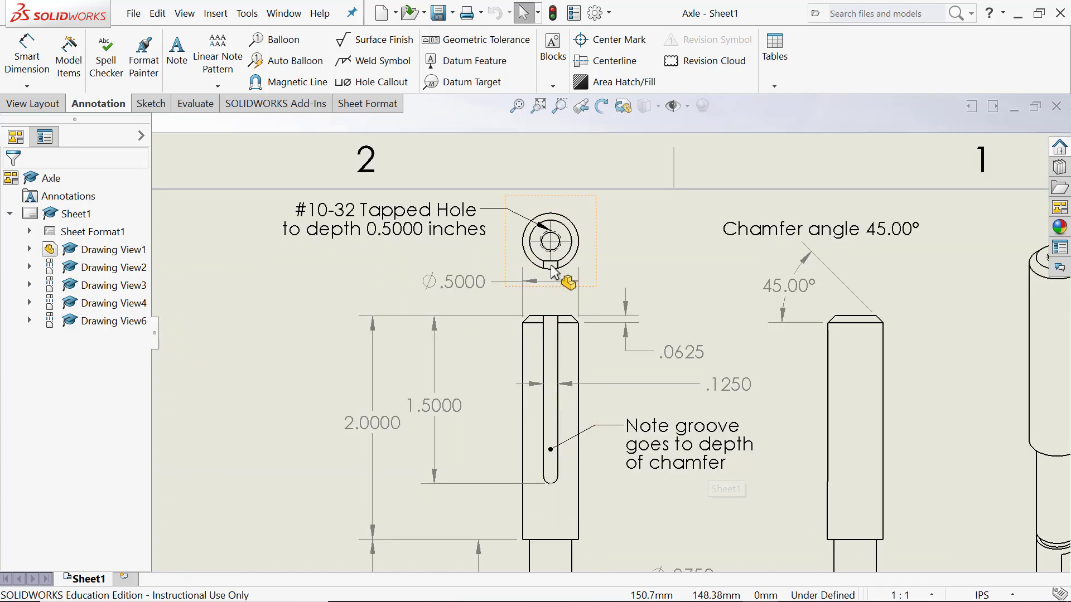
pyautogui.scroll(2, 558, 273)
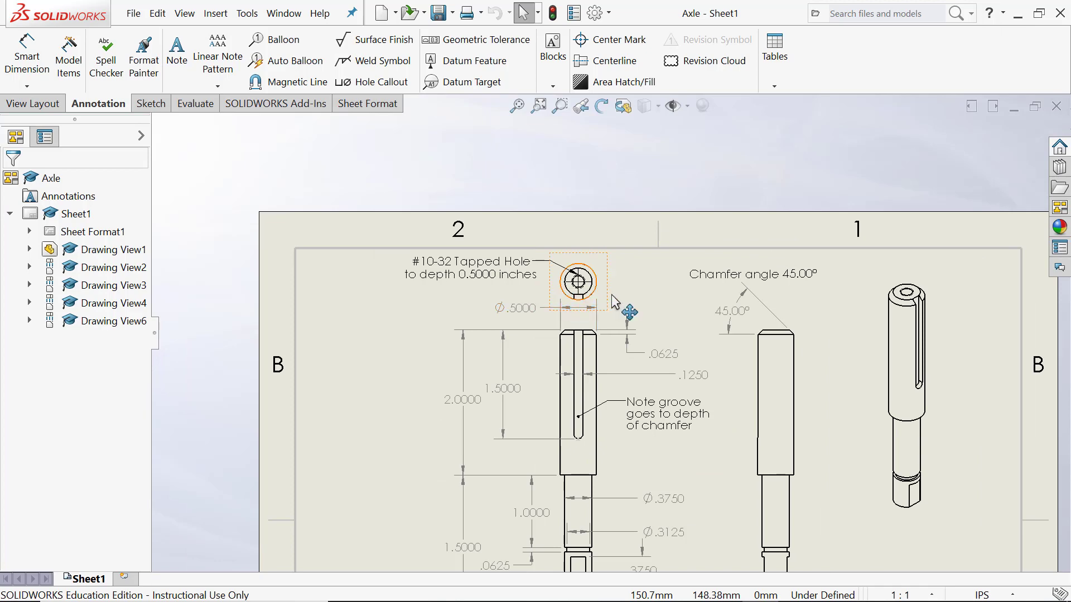
pyautogui.scroll(-2, 614, 301)
pyautogui.scroll(-1, 606, 292)
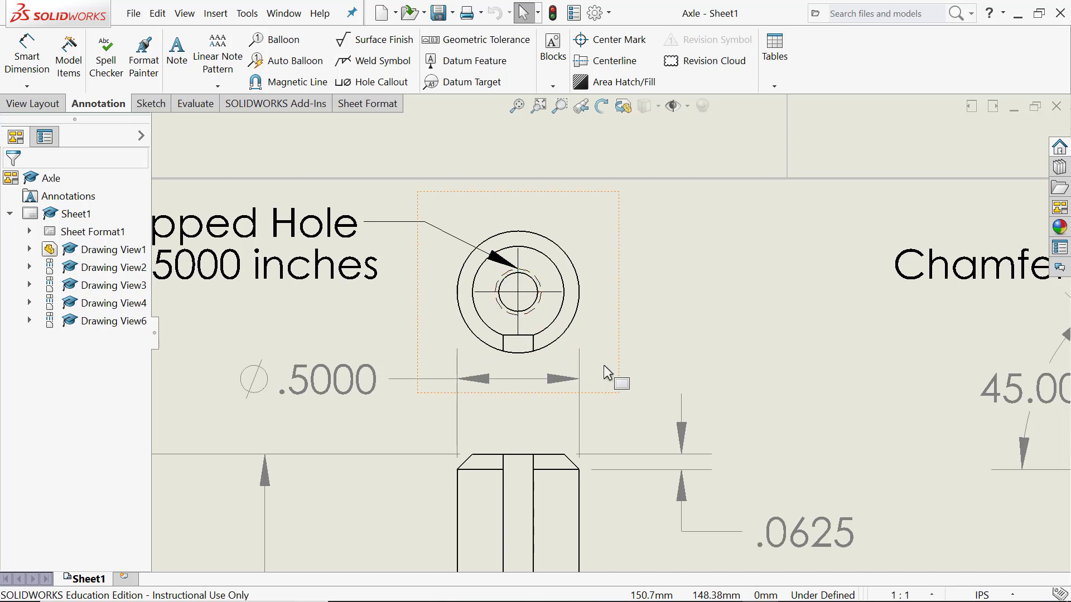
pyautogui.scroll(5, 604, 365)
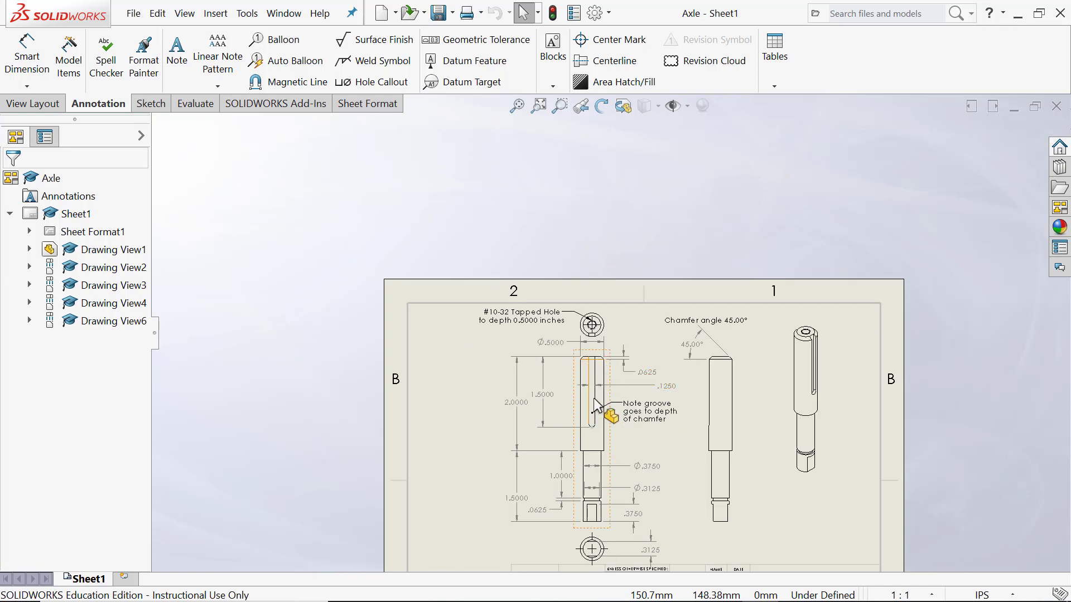
# - Examine the long groove and chamfer details in the axle's front view and isometric view
pyautogui.scroll(-4, 594, 399)
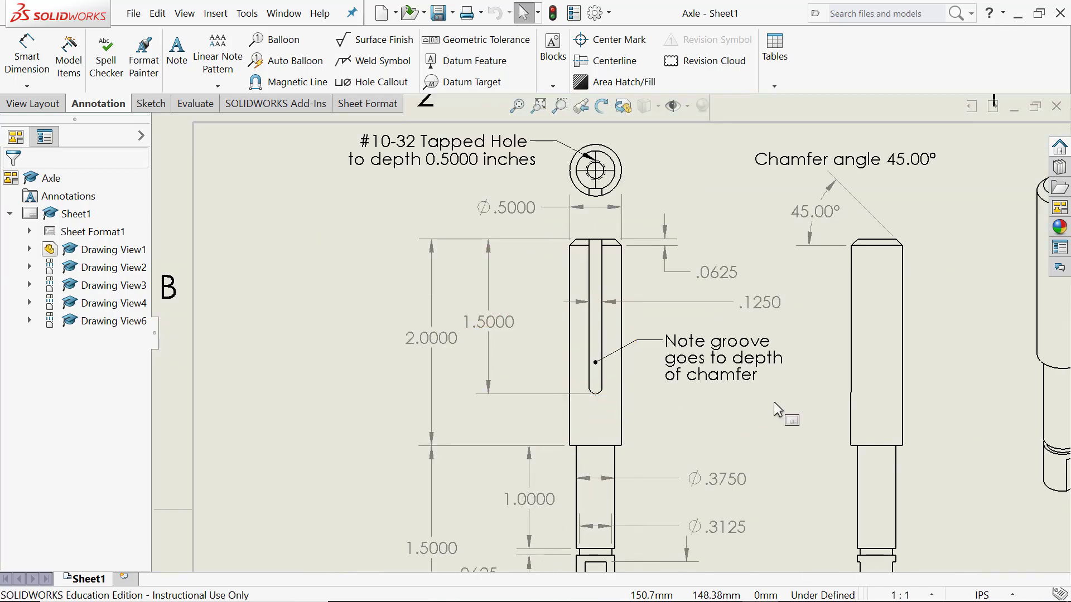
pyautogui.scroll(4, 906, 321)
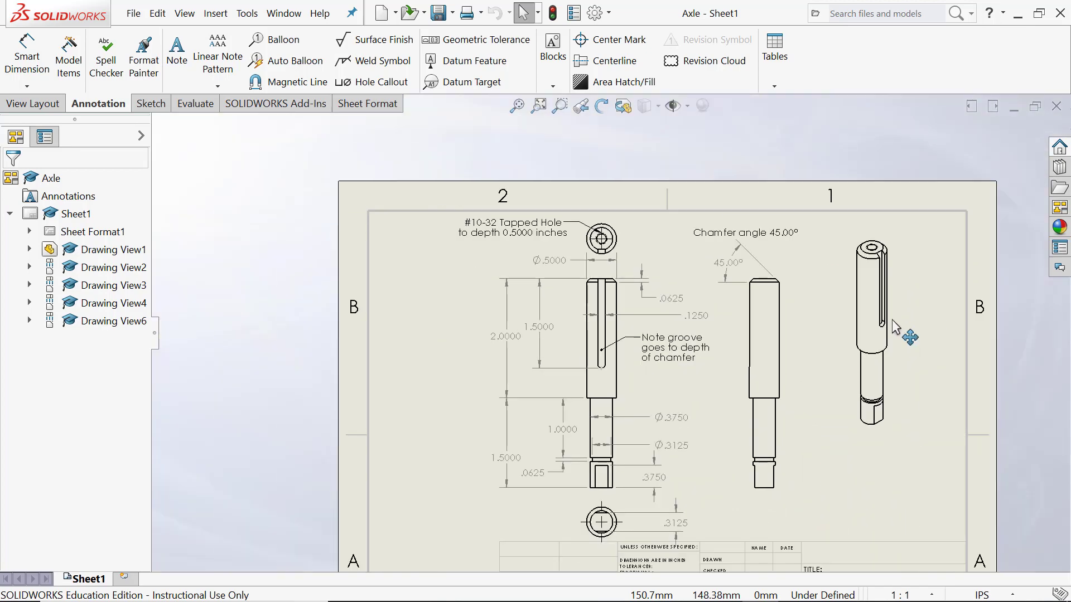
pyautogui.scroll(-4, 892, 321)
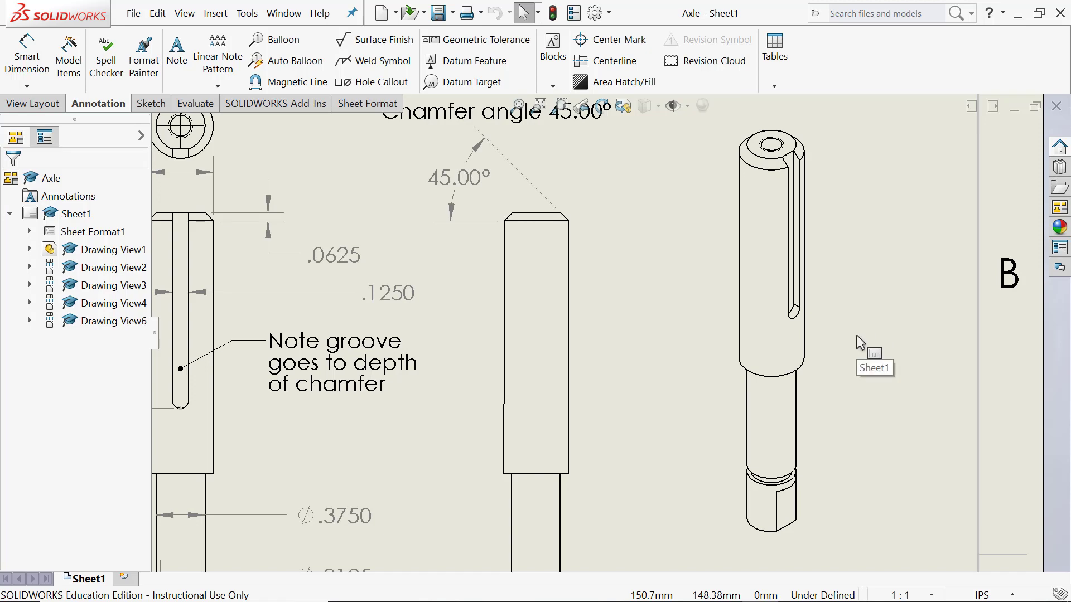
pyautogui.scroll(3, 537, 400)
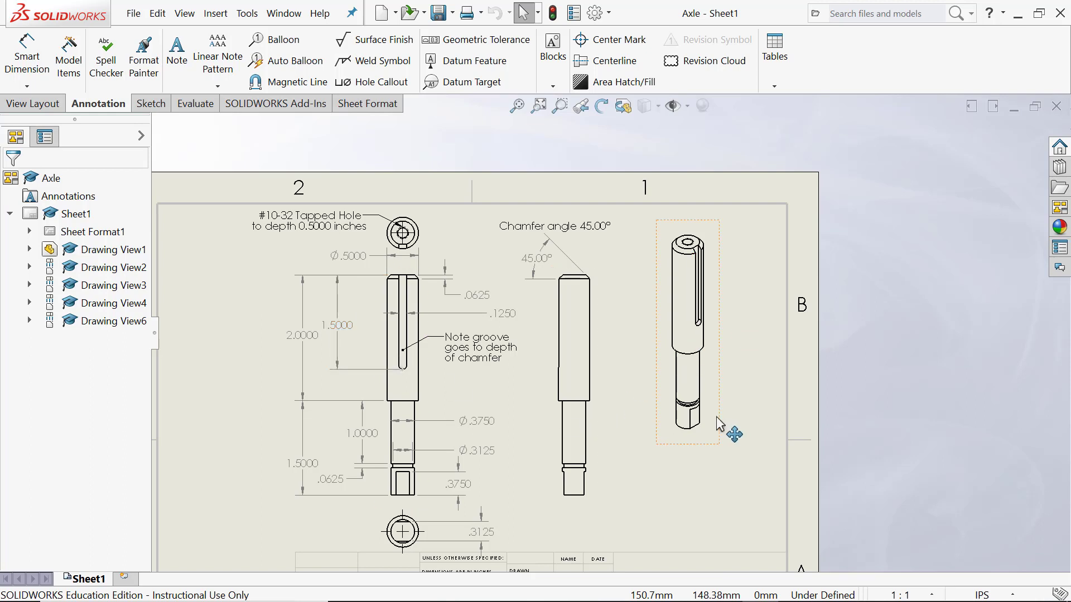
pyautogui.scroll(3, 675, 430)
pyautogui.scroll(-2, 626, 401)
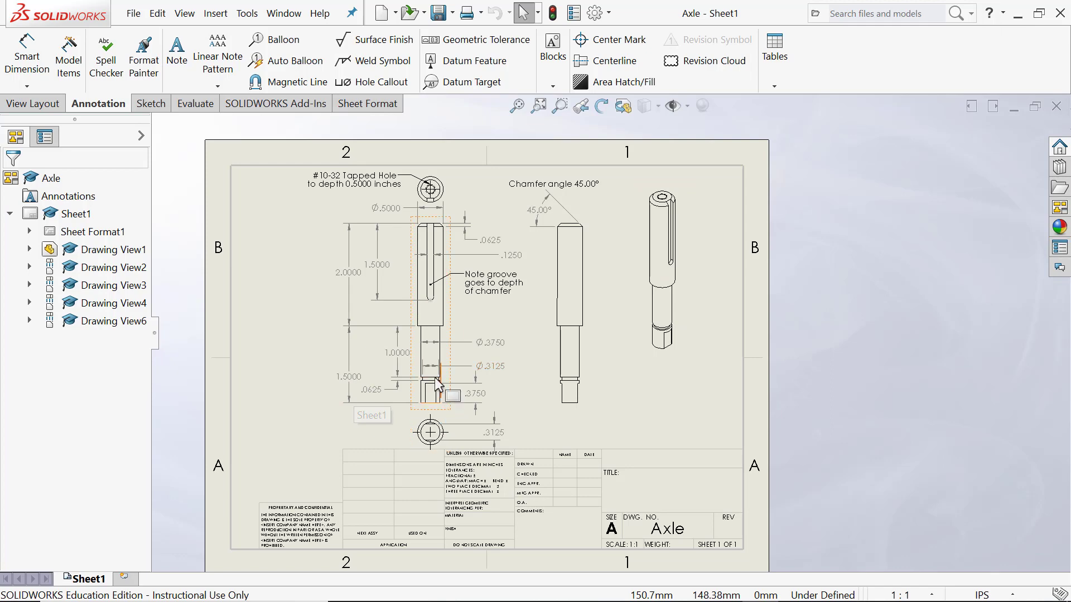
# - Examine the ring groove and flat cuts near the axle's lower end in the front and isometric views
pyautogui.scroll(-8, 438, 385)
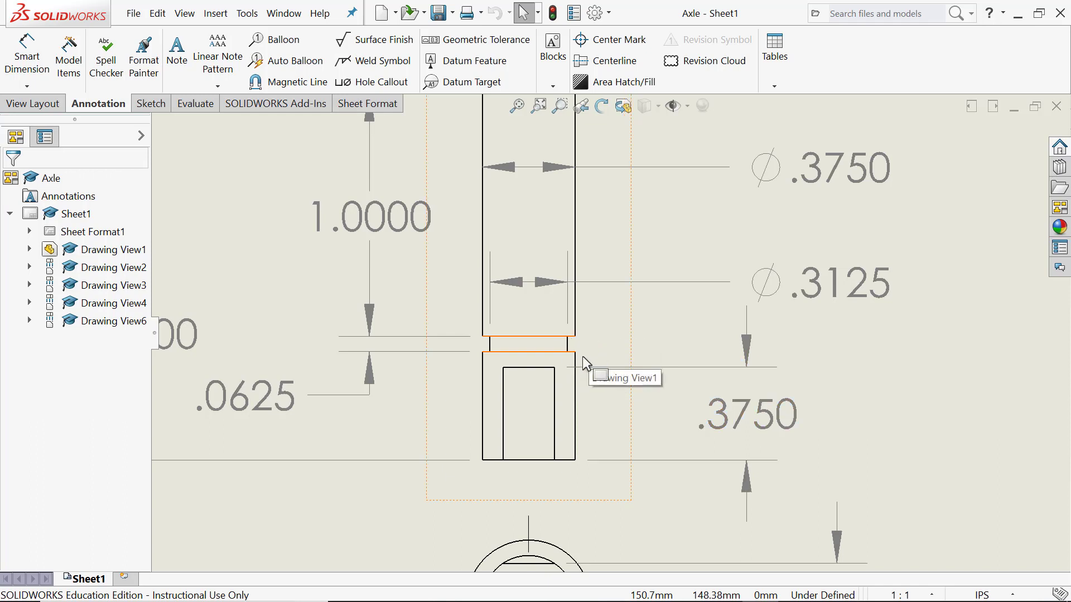
pyautogui.scroll(3, 582, 356)
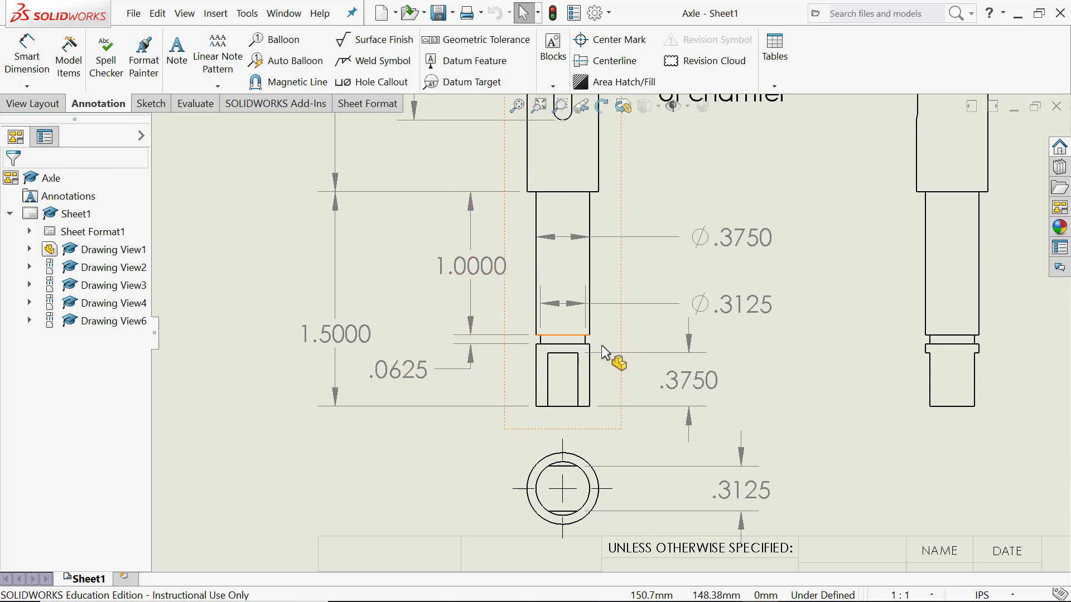
pyautogui.scroll(6, 712, 323)
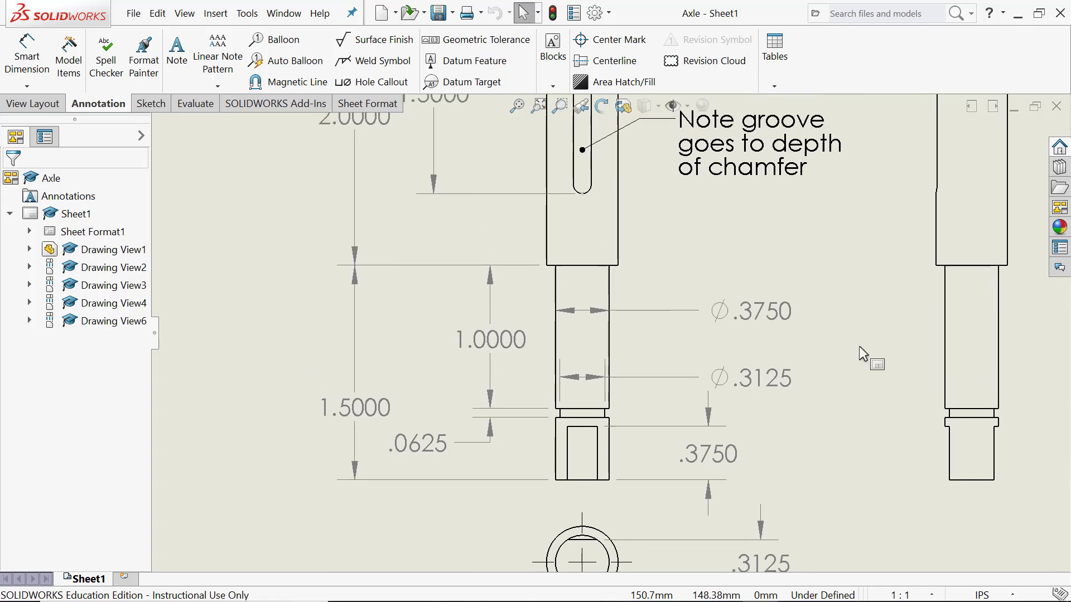
pyautogui.scroll(-4, 894, 307)
pyautogui.scroll(-5, 894, 306)
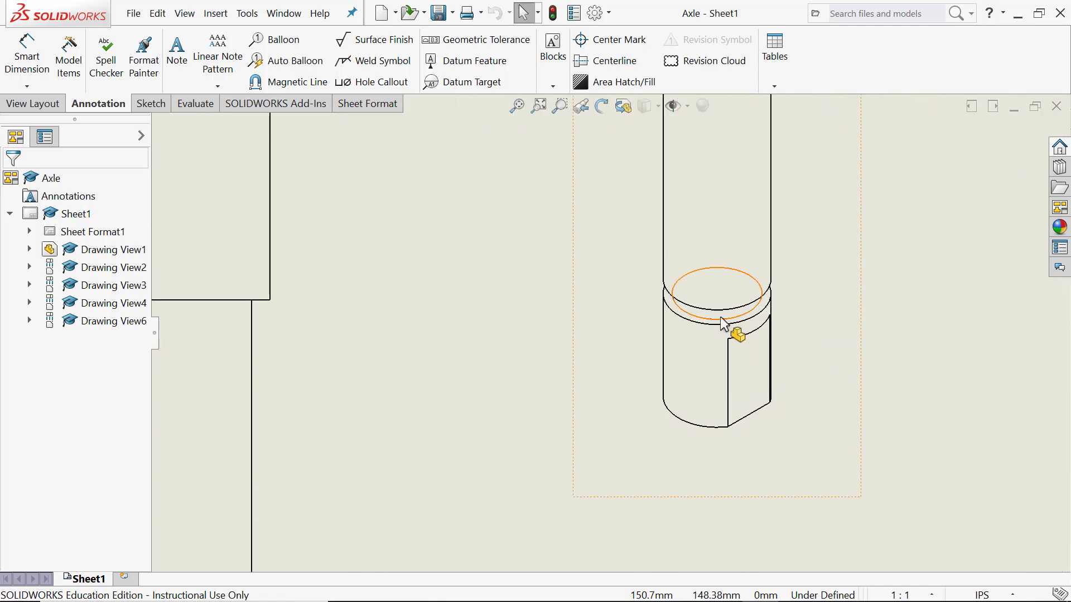
pyautogui.click(732, 320)
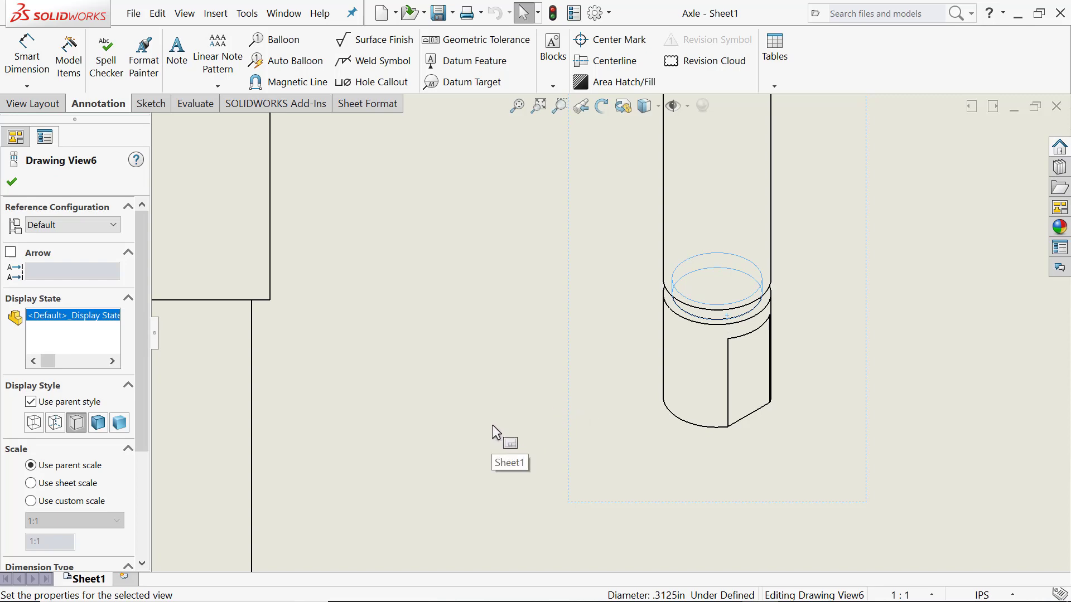
pyautogui.scroll(7, 502, 430)
pyautogui.click(434, 392)
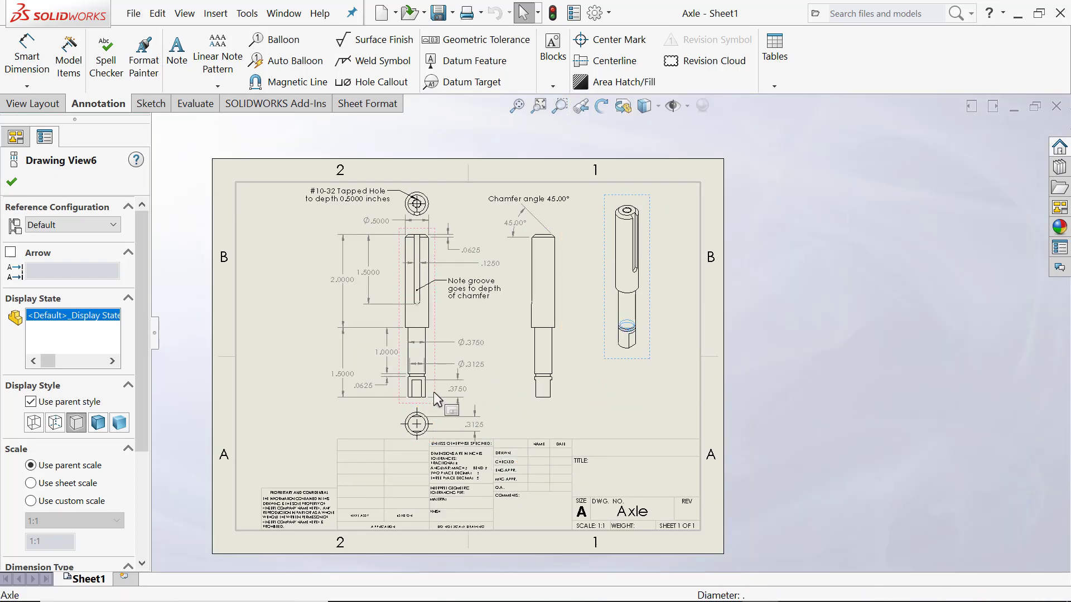
pyautogui.scroll(-5, 467, 358)
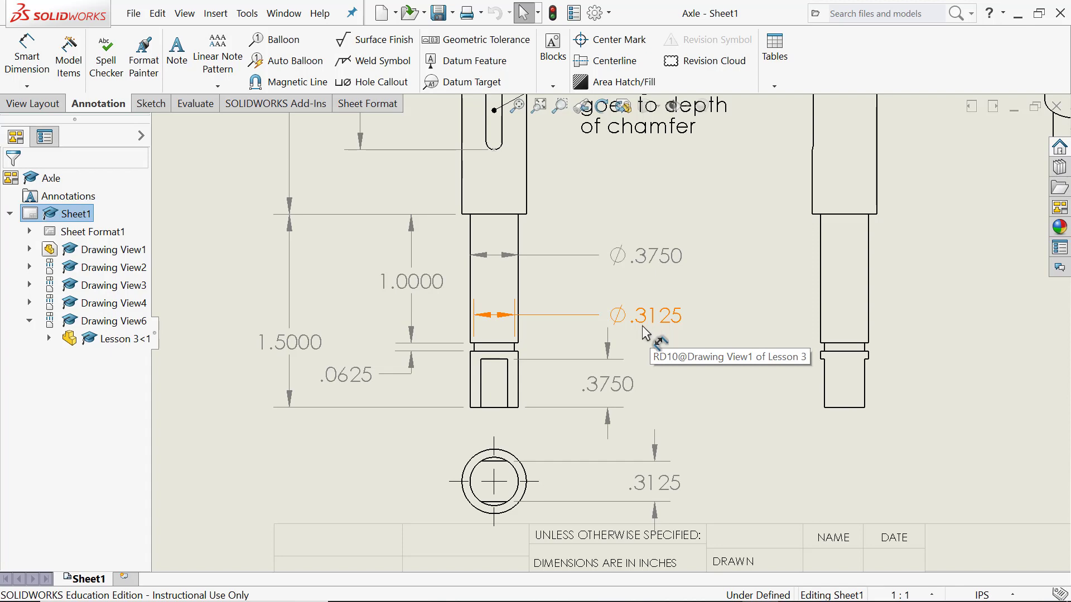
pyautogui.scroll(3, 656, 351)
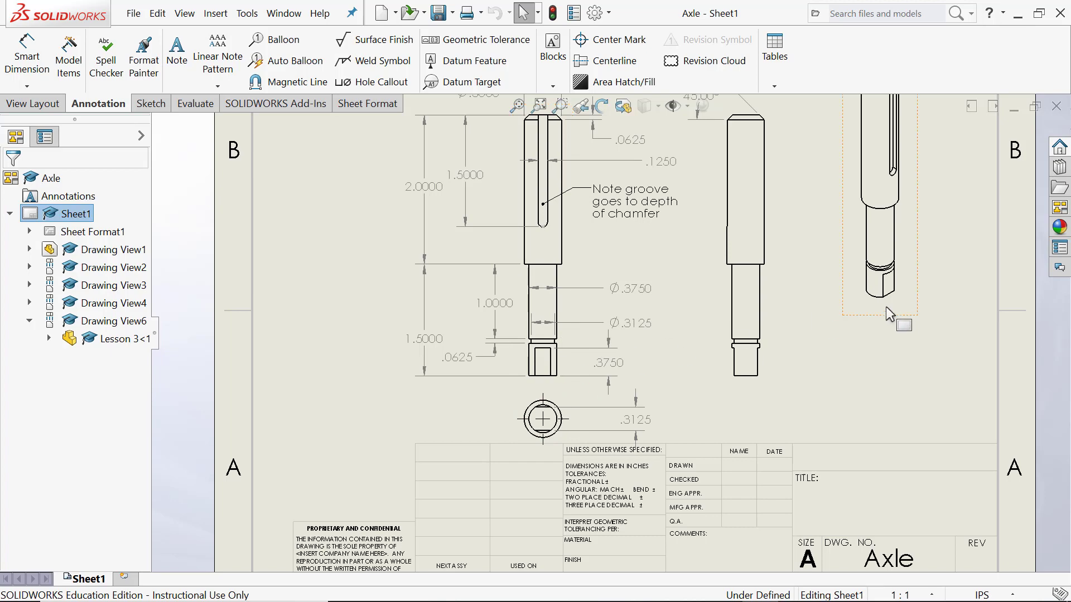
pyautogui.scroll(3, 848, 298)
pyautogui.scroll(-5, 688, 315)
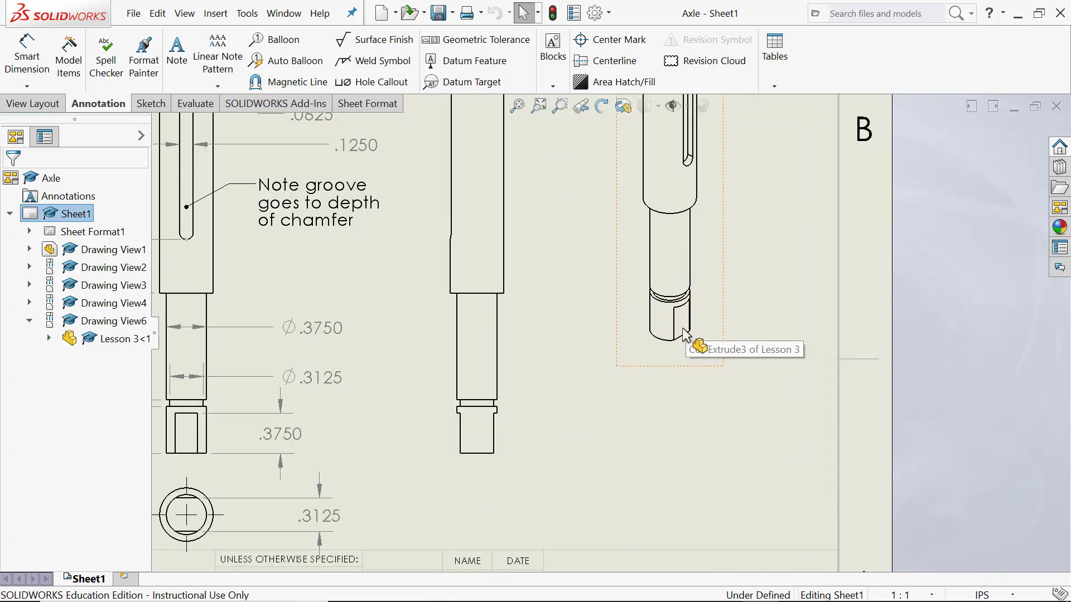
# - Examine the lower end view for the distance between the axle's two flats, and review the whole sheet
pyautogui.scroll(5, 616, 404)
pyautogui.scroll(2, 517, 395)
pyautogui.scroll(-4, 496, 384)
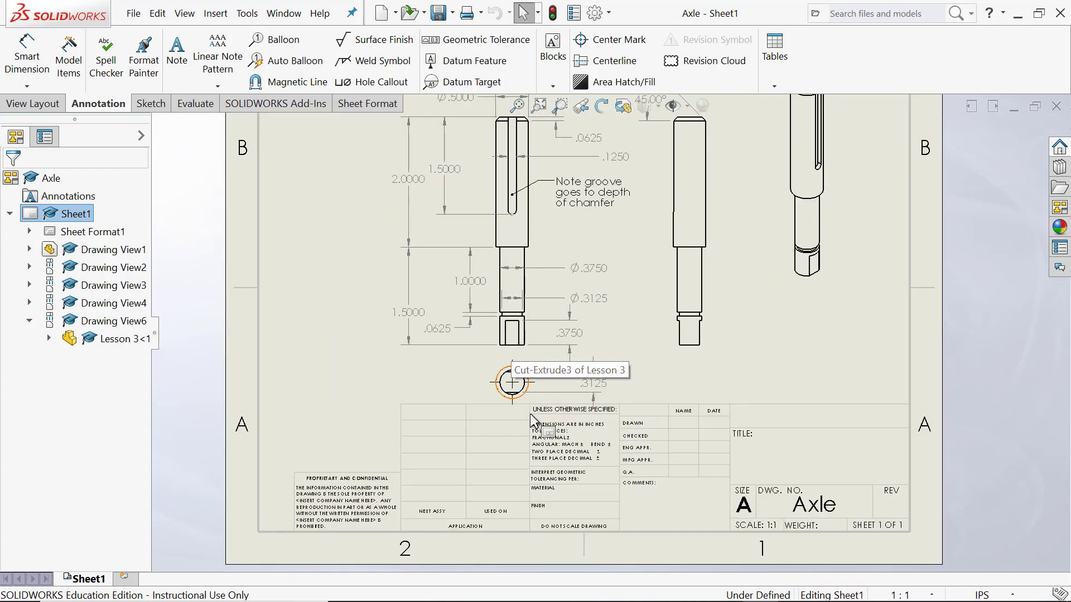
pyautogui.scroll(-3, 531, 418)
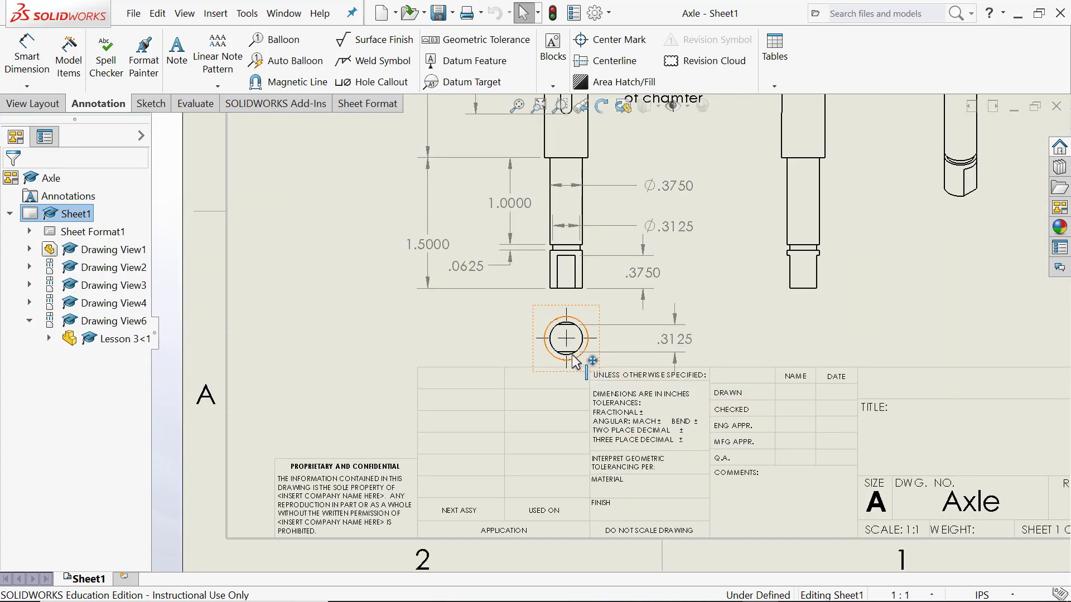
pyautogui.scroll(-3, 574, 360)
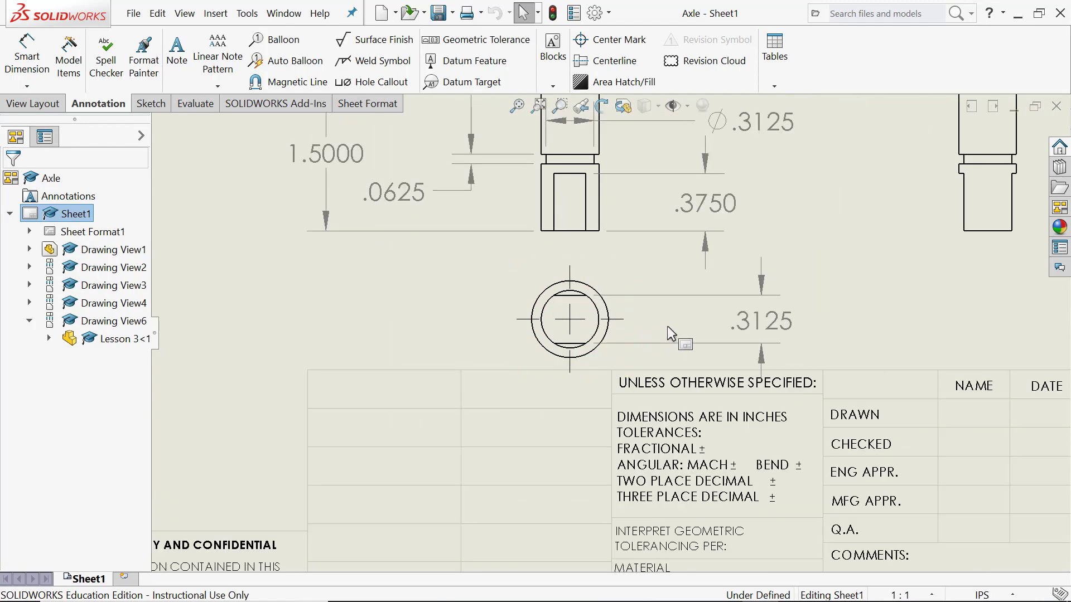
pyautogui.press('f')
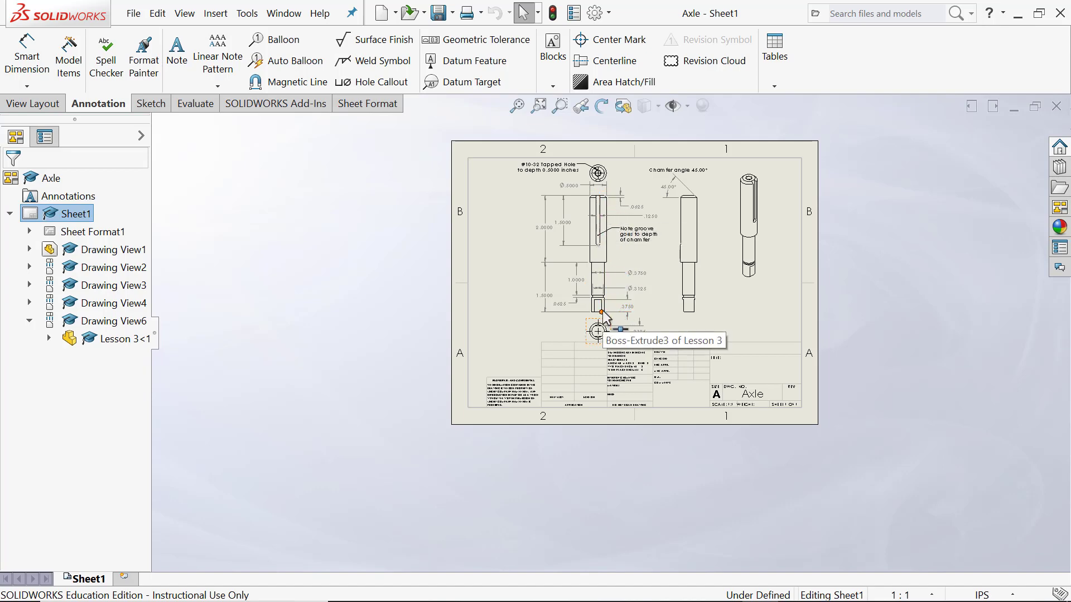
pyautogui.scroll(-5, 599, 333)
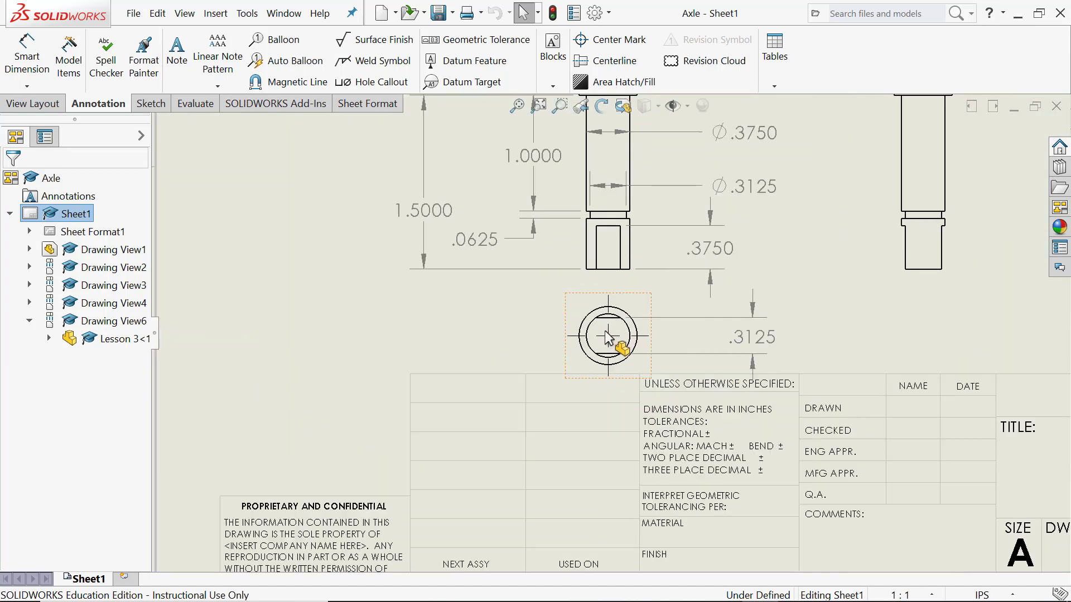
pyautogui.scroll(-2, 608, 337)
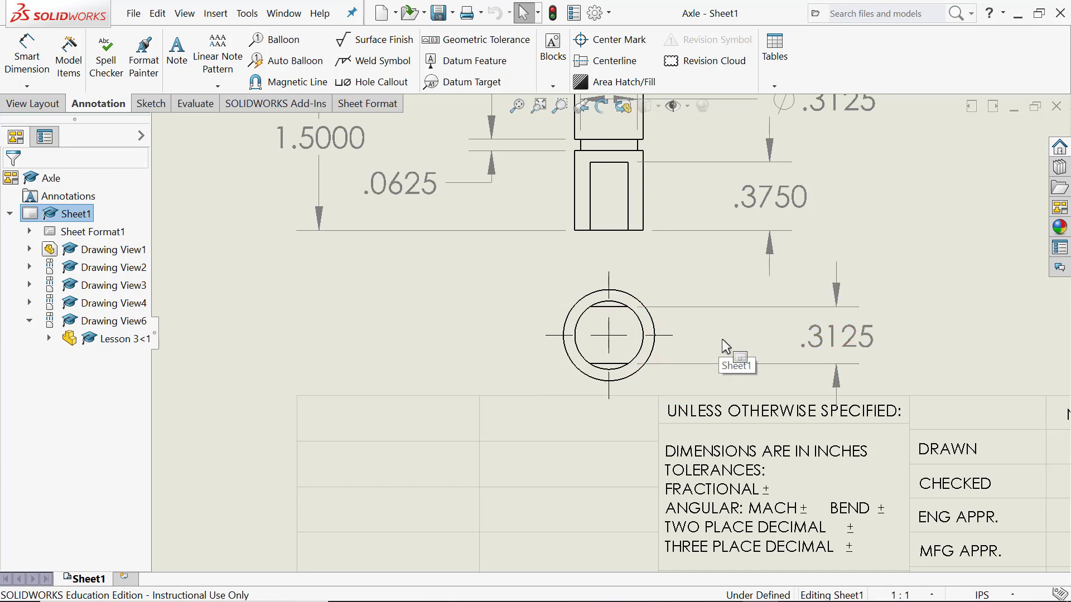
pyautogui.press('f')
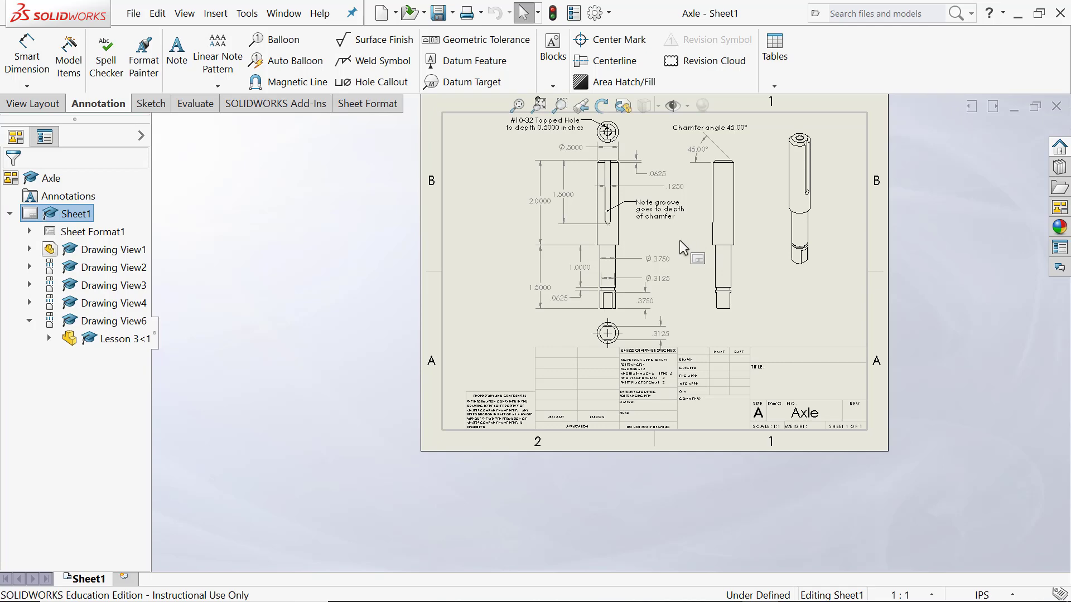
pyautogui.scroll(3, 696, 229)
pyautogui.scroll(-5, 658, 248)
pyautogui.scroll(-1, 625, 322)
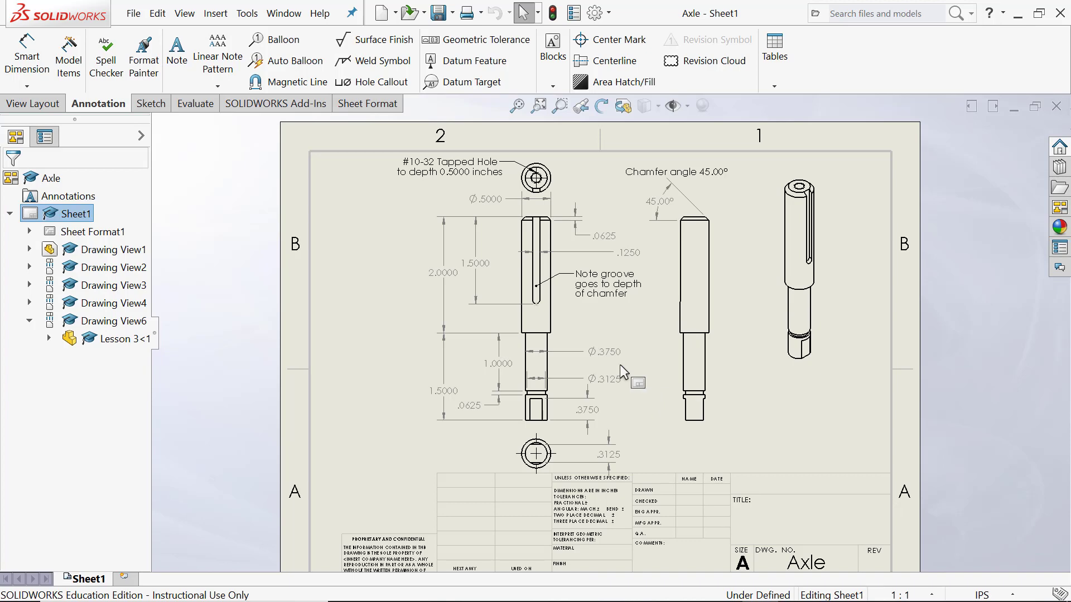
# - Print one copy of the current Axle sheet and close the drawing
pyautogui.click(481, 13)
pyautogui.click(494, 34)
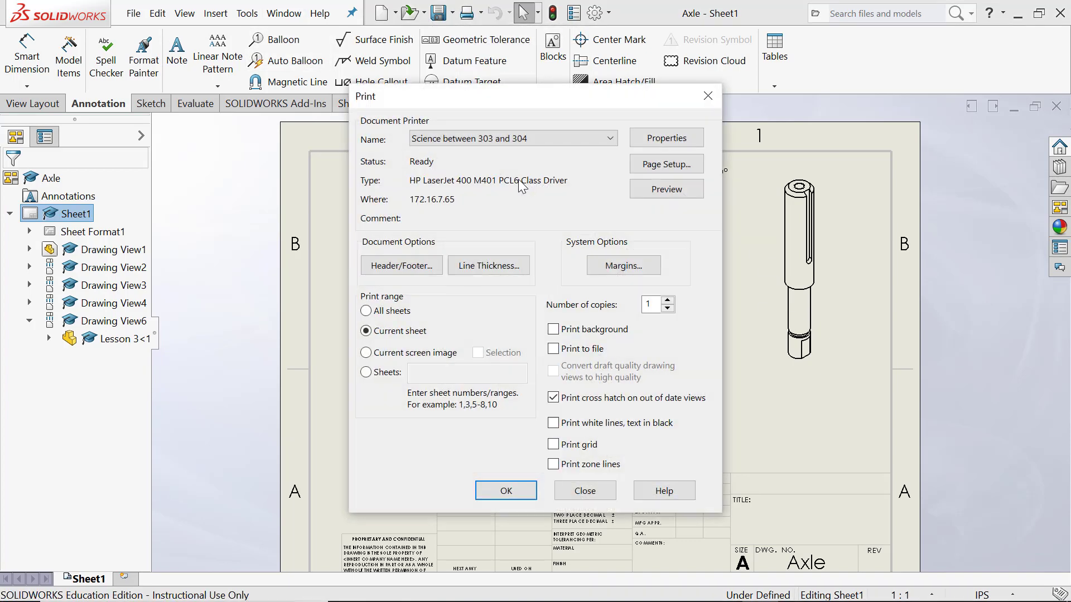
pyautogui.click(491, 491)
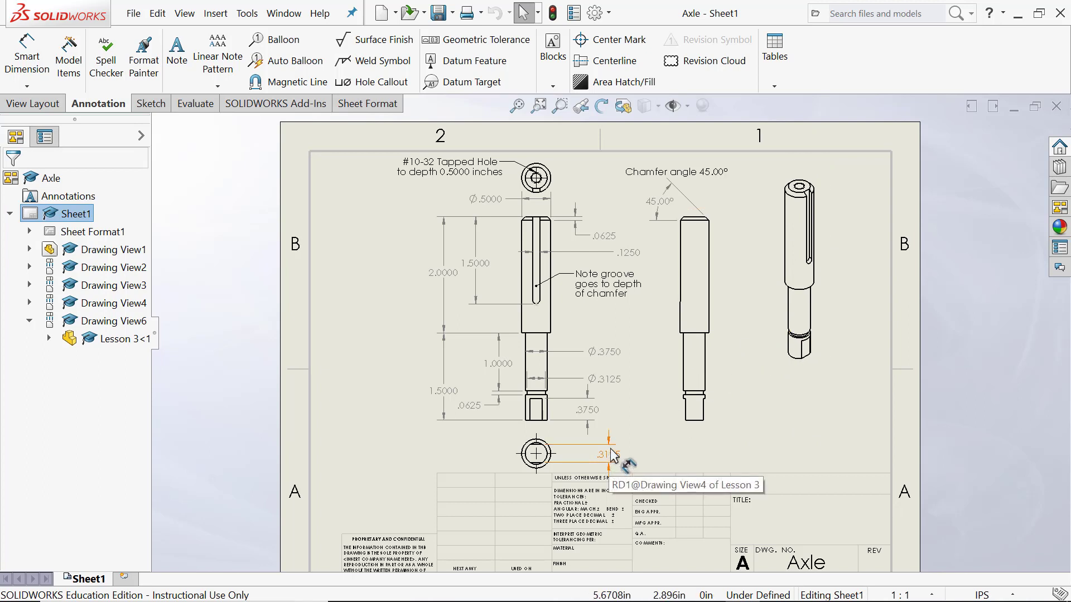
pyautogui.click(1056, 106)
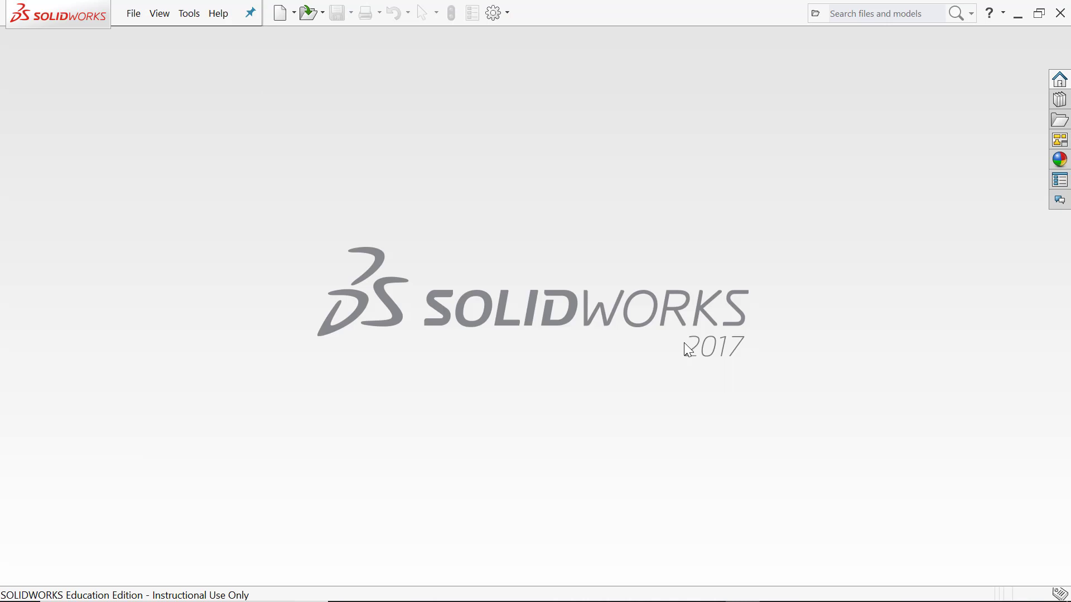
# - Create a new part and start a sketch on the Top Plane
pyautogui.click(280, 16)
pyautogui.click(639, 536)
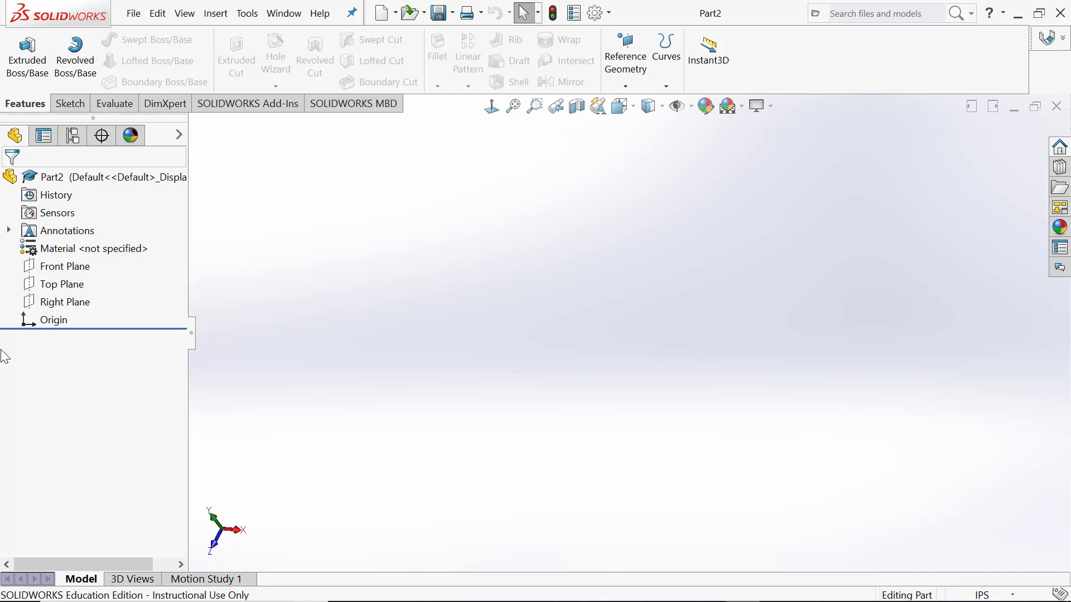
pyautogui.rightClick(64, 293)
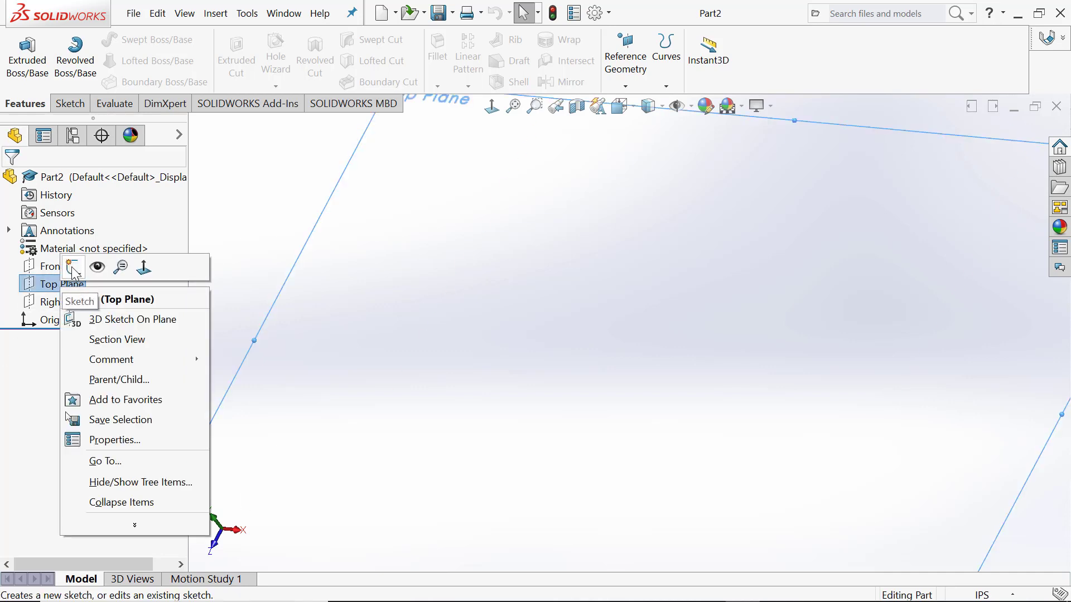
pyautogui.click(73, 267)
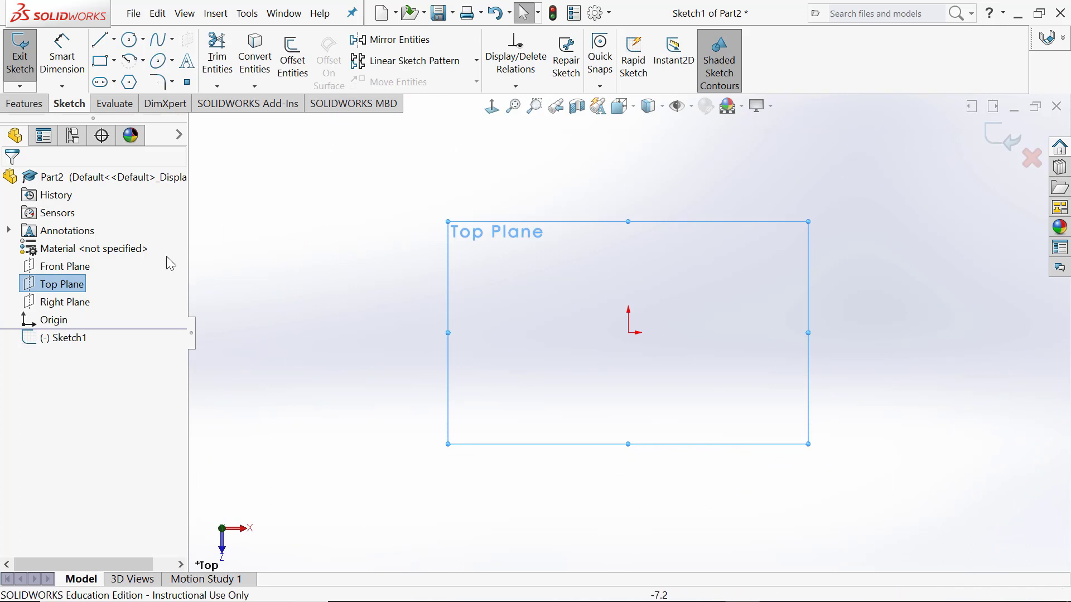
# - Sketch a circle centred on the origin and dimension its diameter to 0.5 in
pyautogui.click(129, 39)
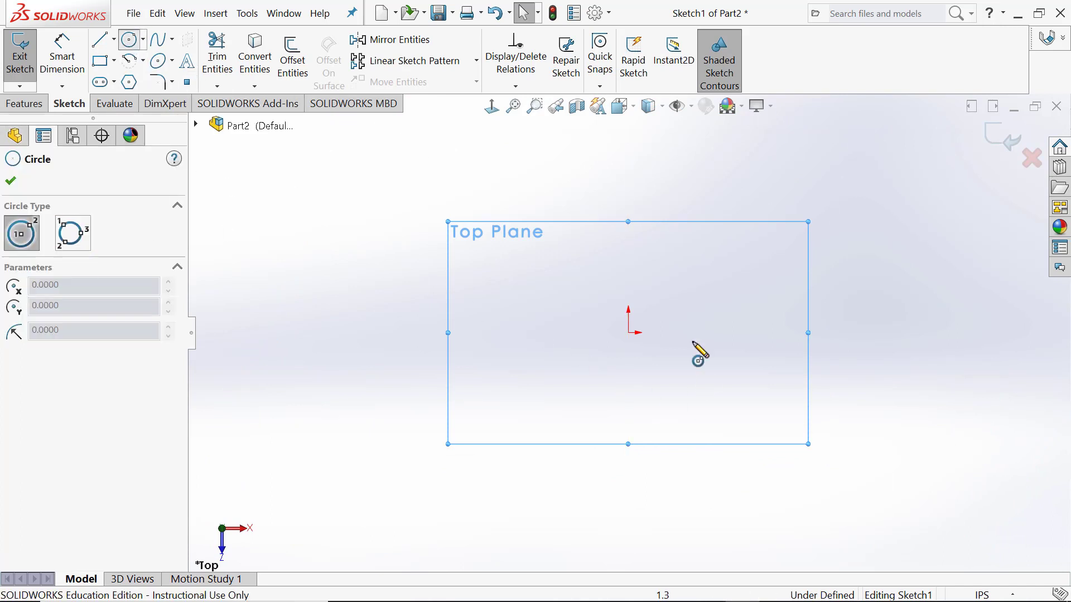
pyautogui.click(629, 334)
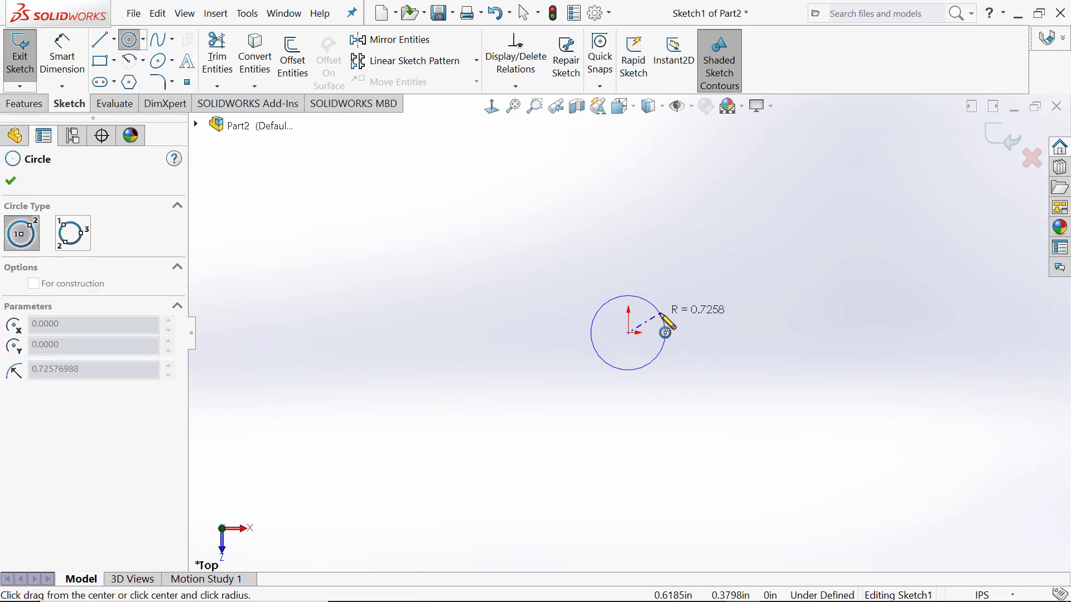
pyautogui.click(666, 332)
pyautogui.click(51, 64)
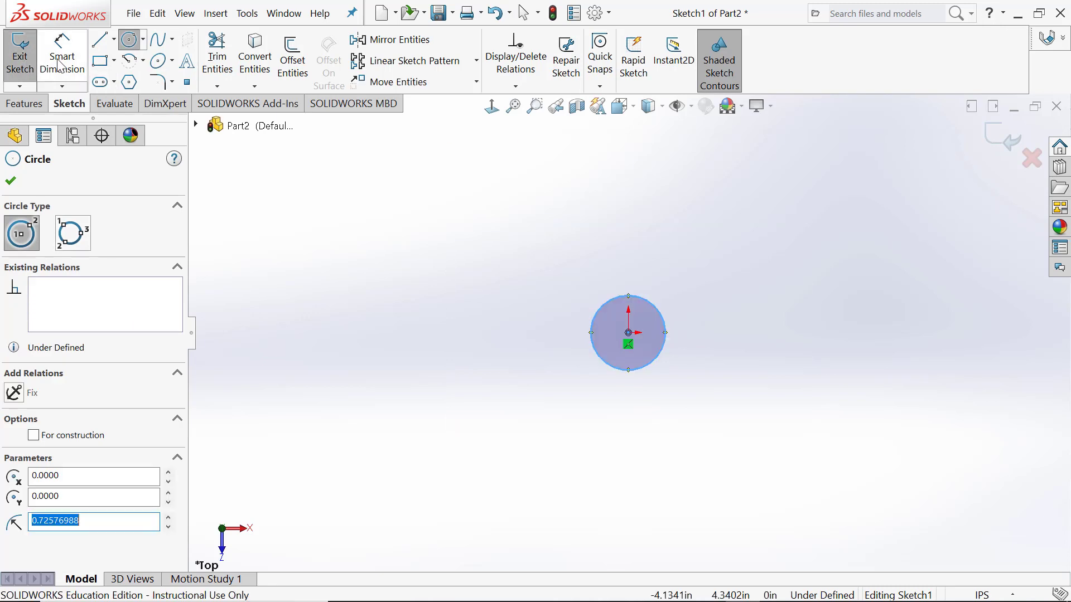
pyautogui.click(661, 304)
pyautogui.click(734, 293)
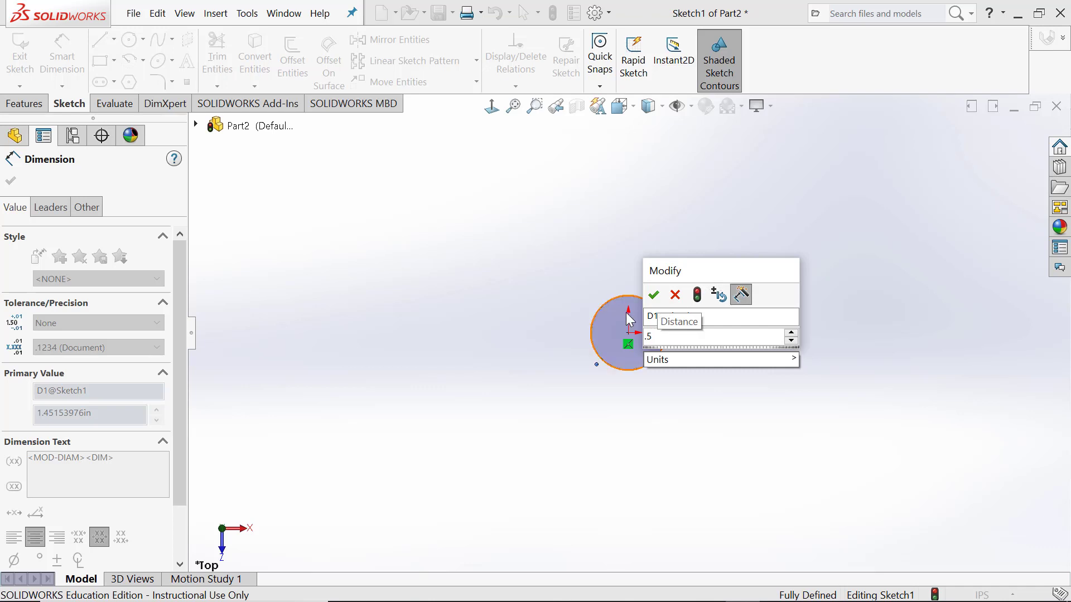
pyautogui.click(654, 295)
pyautogui.click(513, 106)
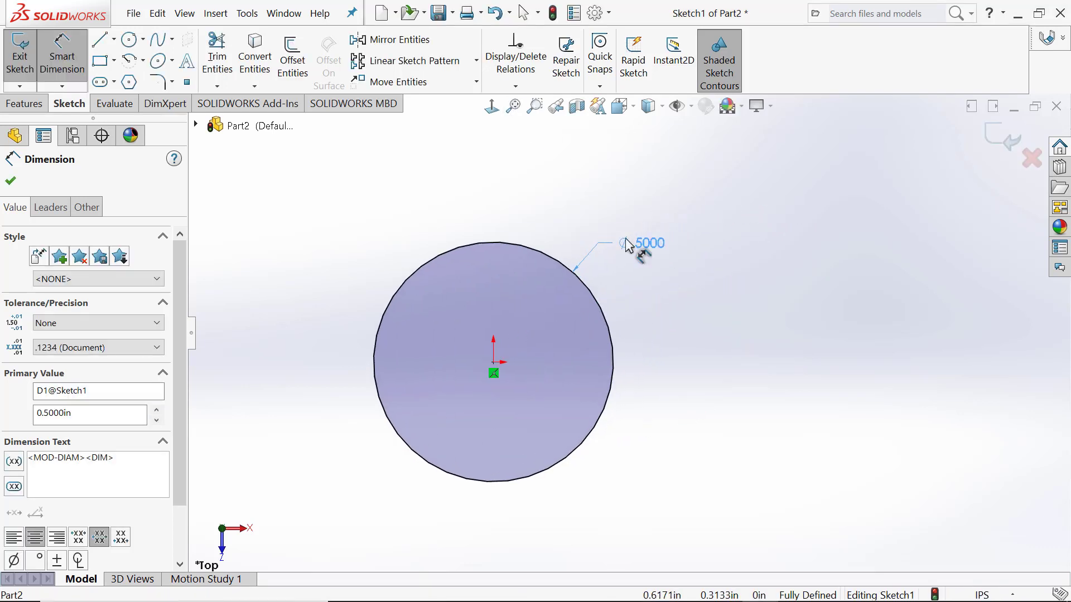
pyautogui.click(513, 107)
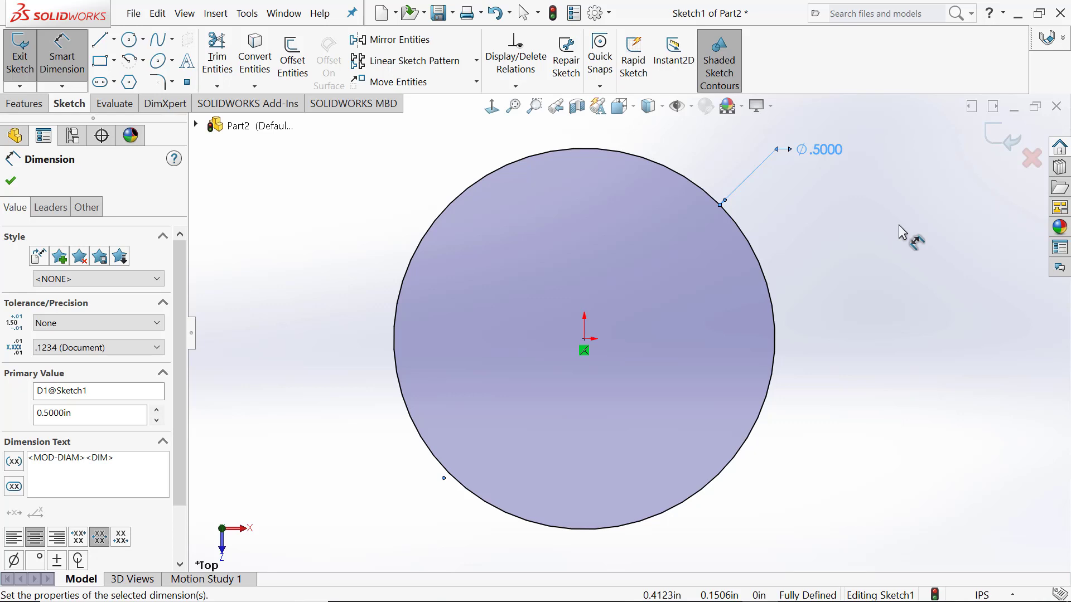
pyautogui.press('Escape')
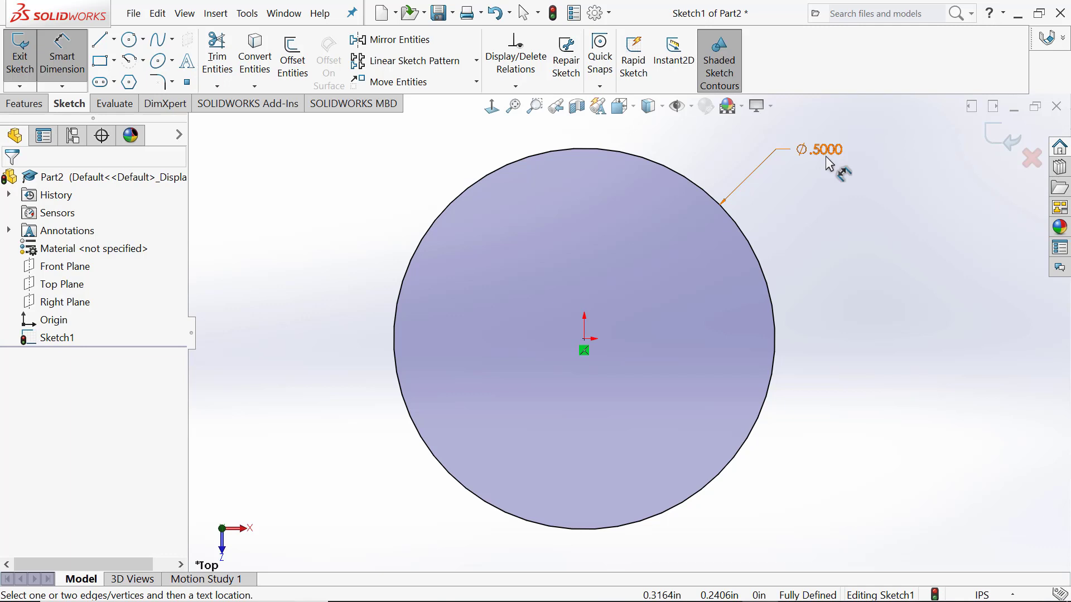
# - Exit the sketch and extrude the circle as a blind boss 2 in deep
pyautogui.click(829, 163)
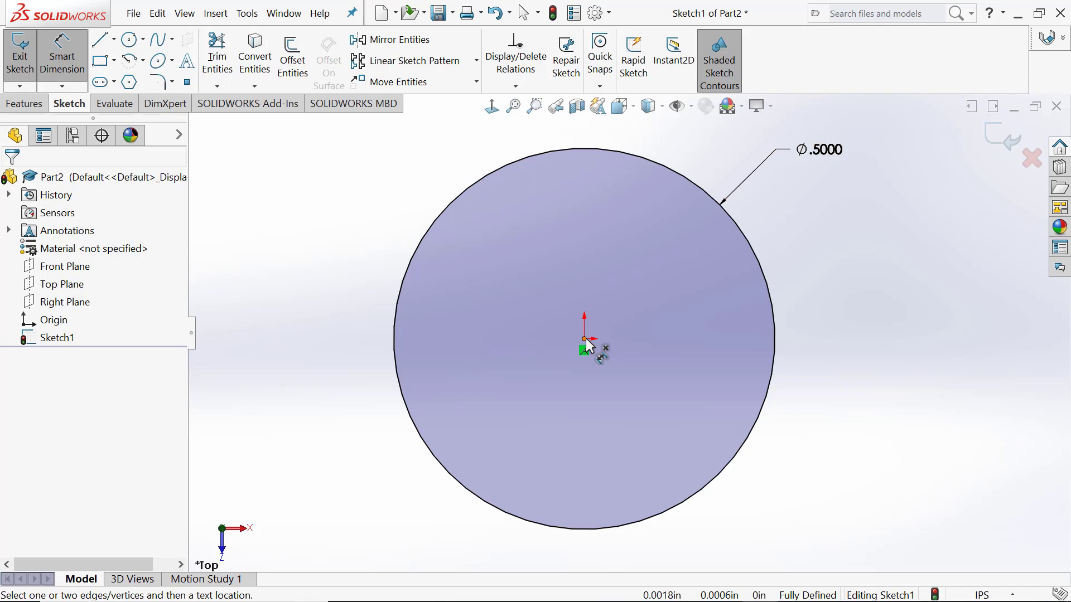
pyautogui.click(992, 149)
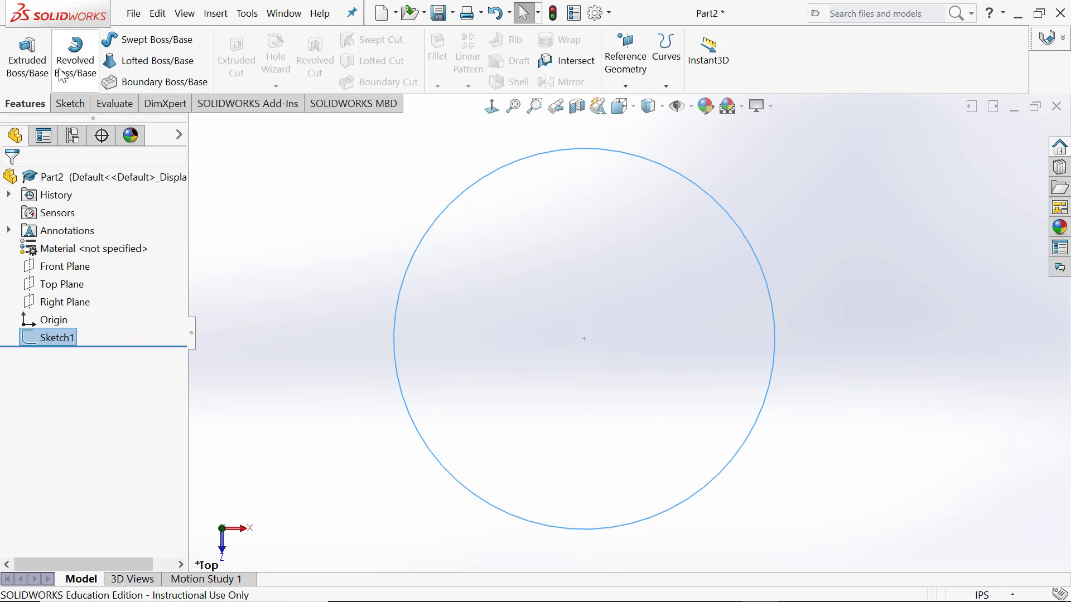
pyautogui.click(29, 74)
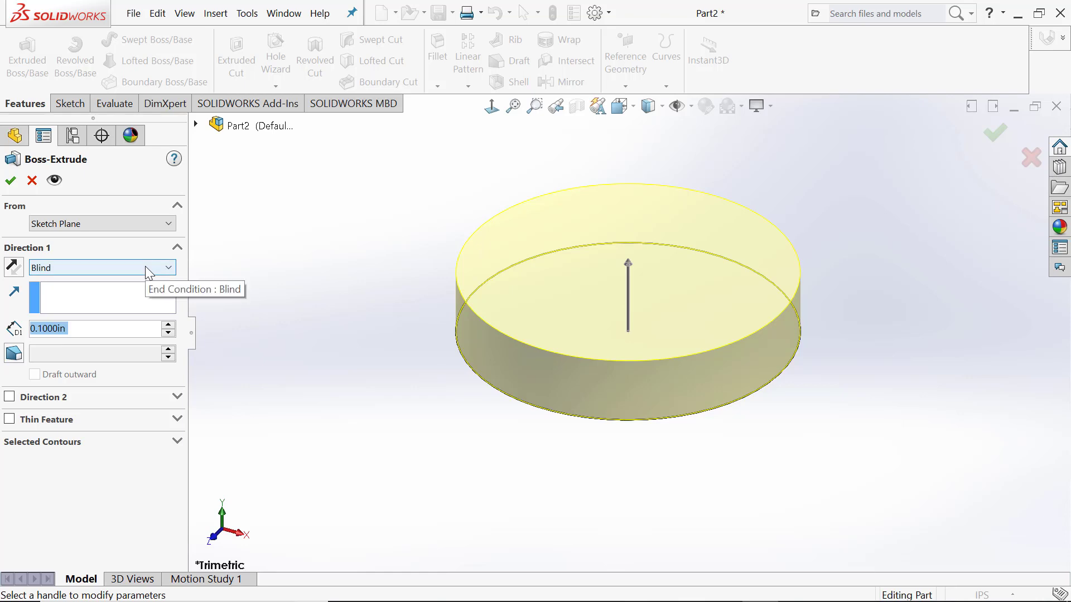
pyautogui.write('2')
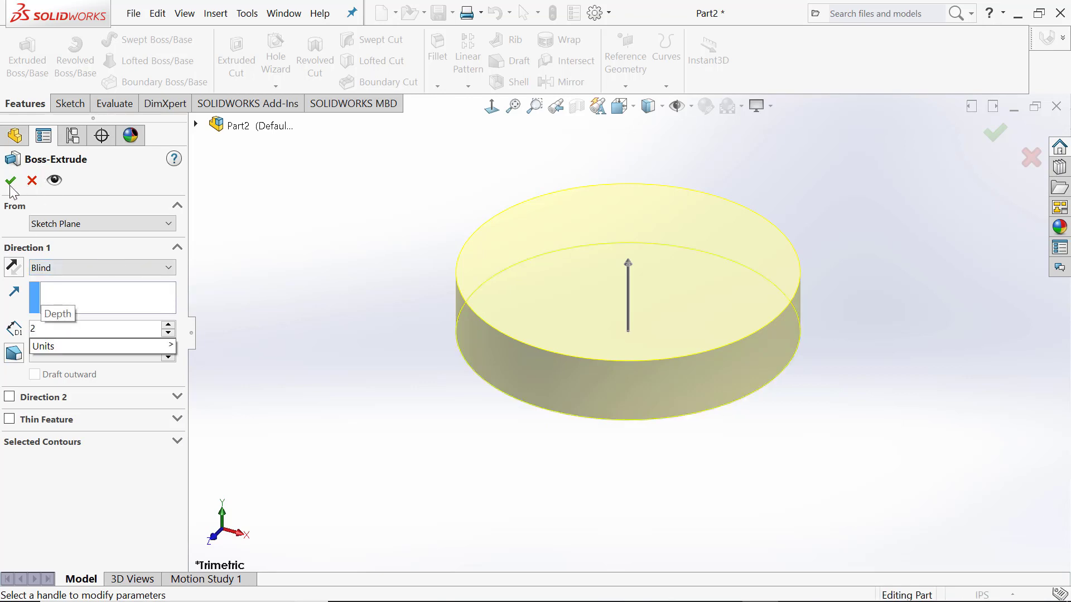
pyautogui.press('Return')
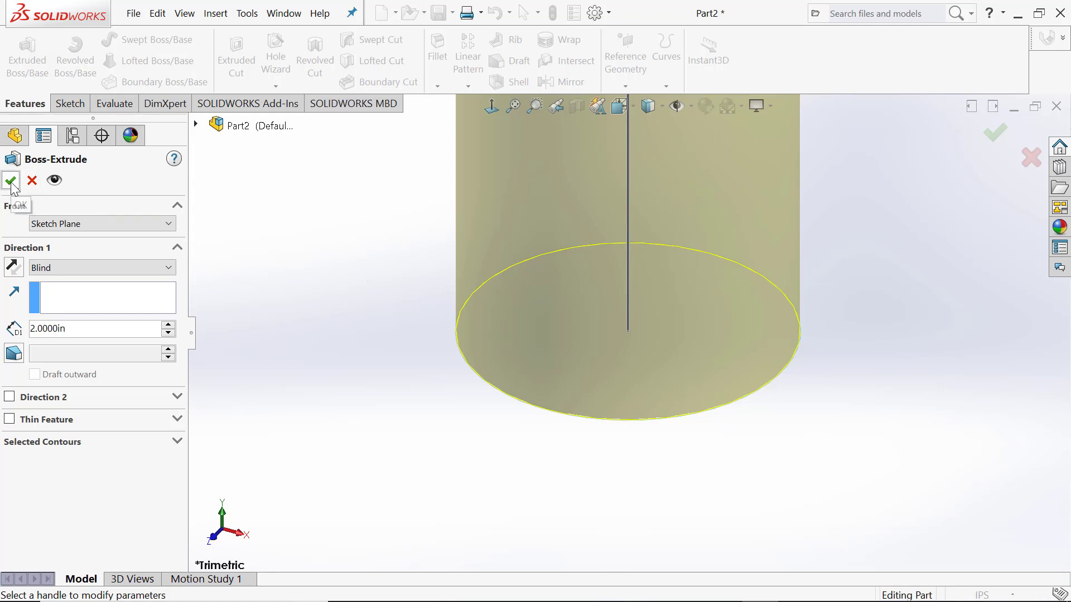
pyautogui.press('Return')
pyautogui.click(513, 107)
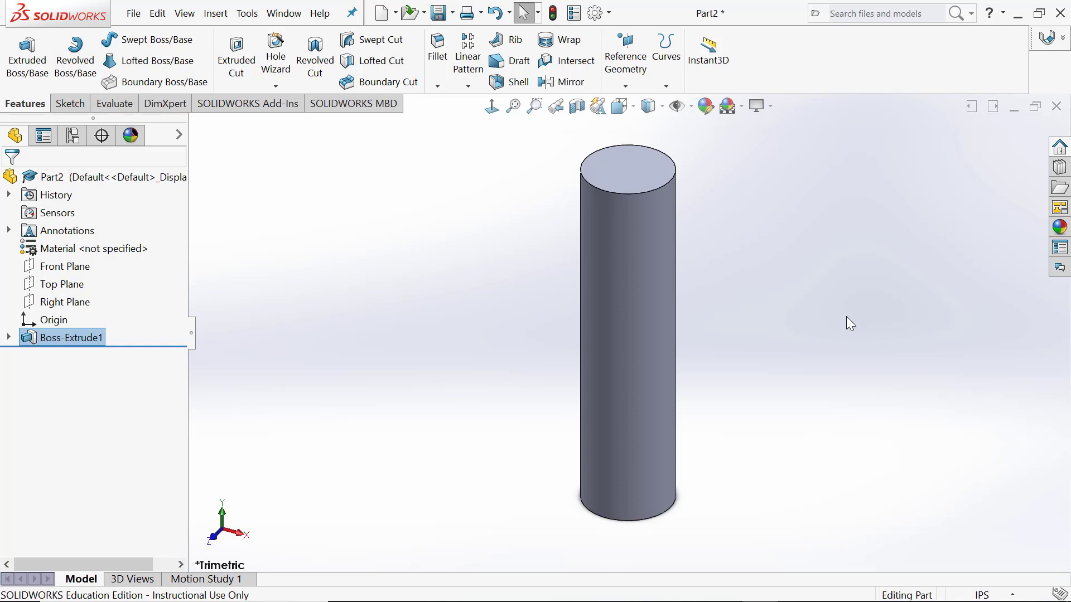
# - Start a Hole Wizard tapped hole on the cylinder's top face and set its size to #10-32
pyautogui.click(639, 169)
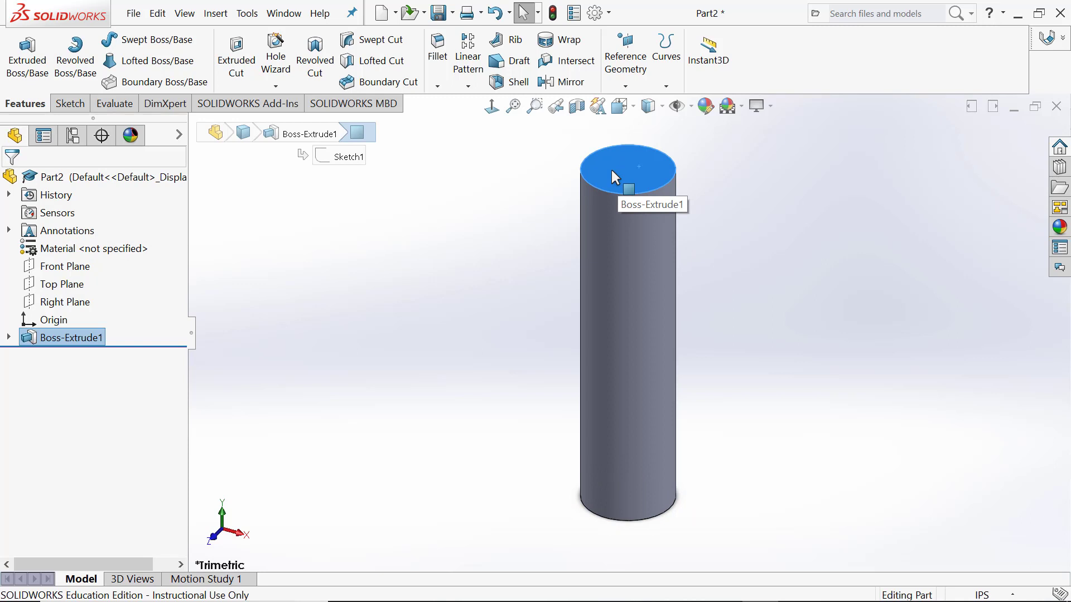
pyautogui.click(276, 58)
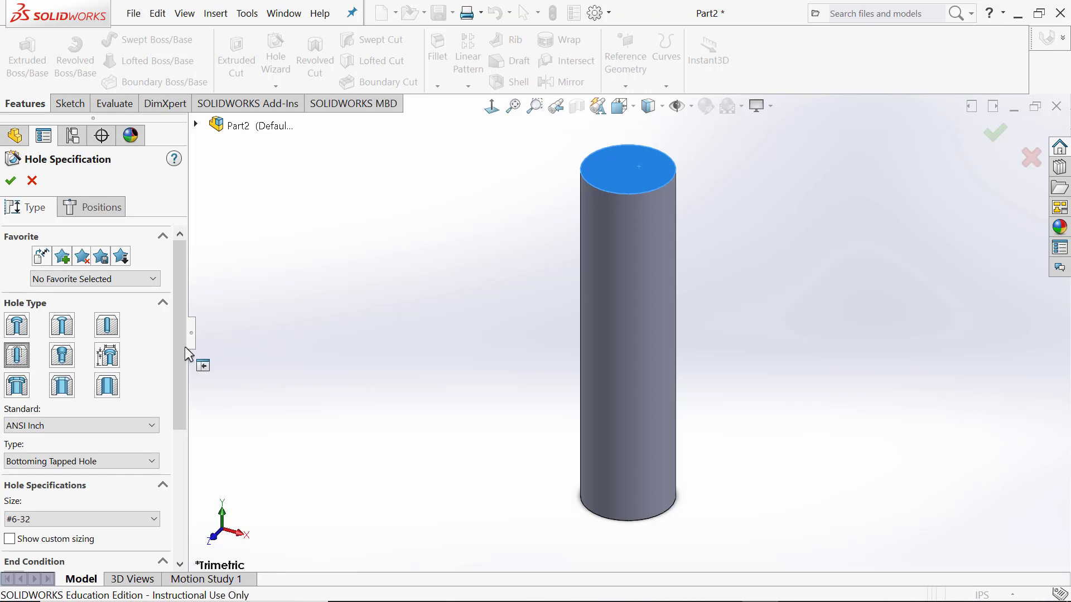
pyautogui.moveTo(182, 349); pyautogui.dragTo(182, 413)
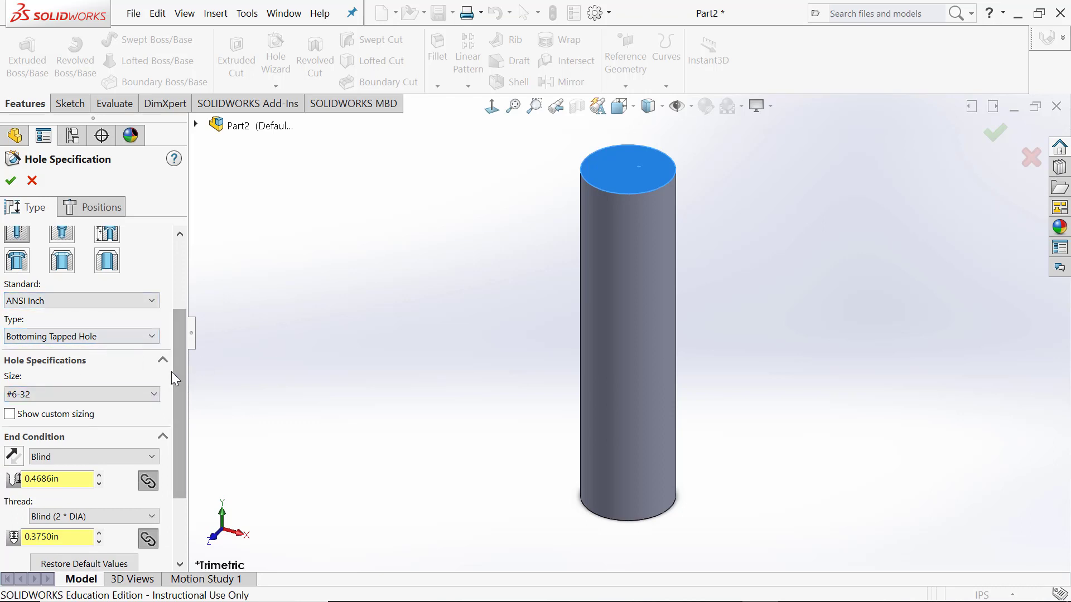
pyautogui.moveTo(177, 365); pyautogui.dragTo(182, 431)
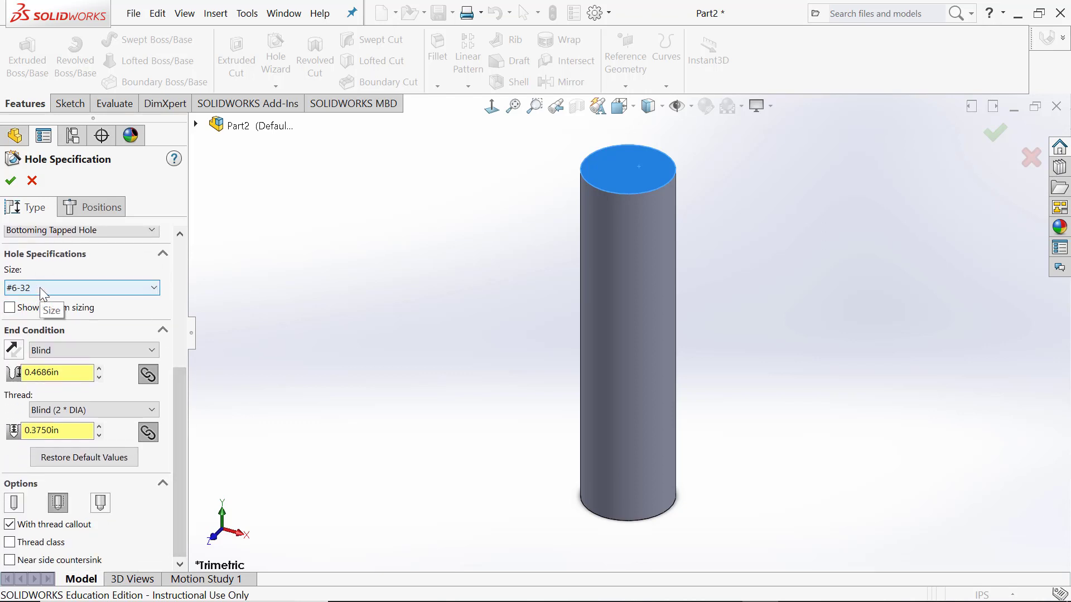
pyautogui.click(154, 289)
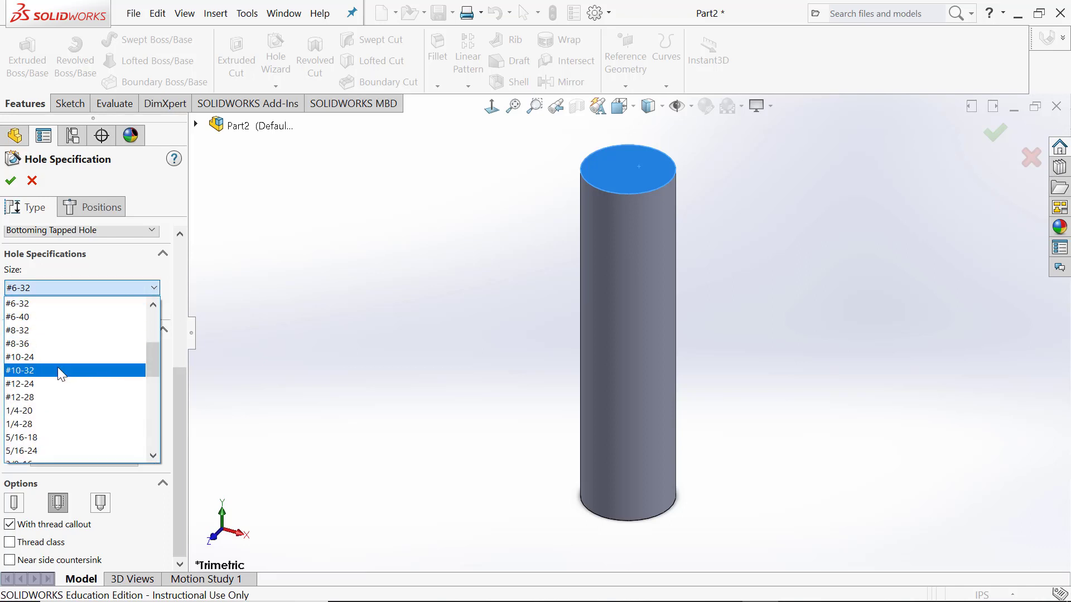
pyautogui.click(58, 369)
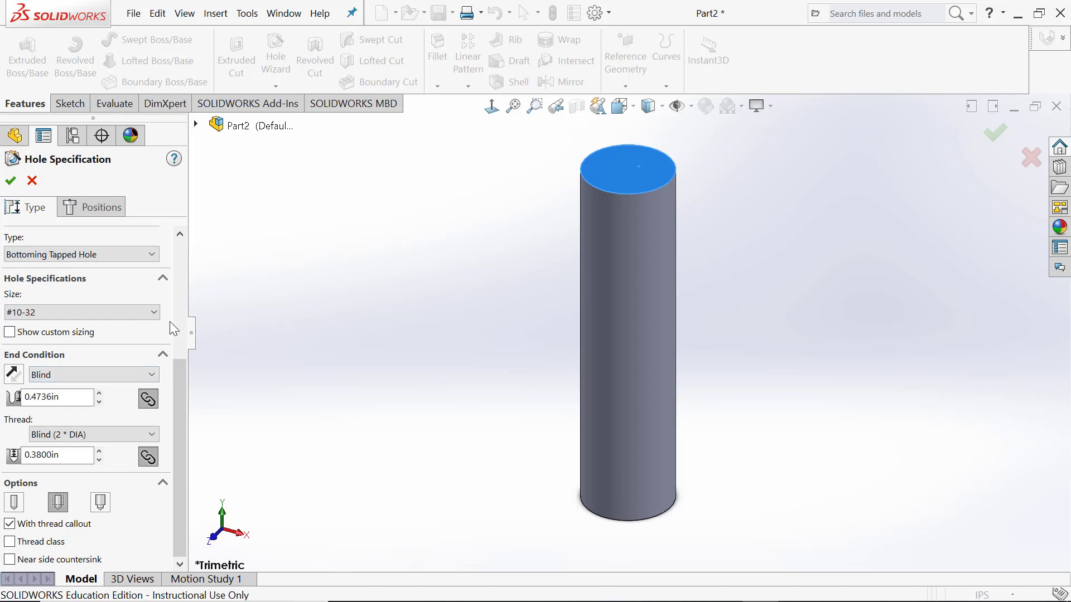
# - Choose the ANSI Inch standard and Bottoming Tapped Hole type for the straight tap, with size #10-32
pyautogui.moveTo(180, 391); pyautogui.dragTo(193, 234)
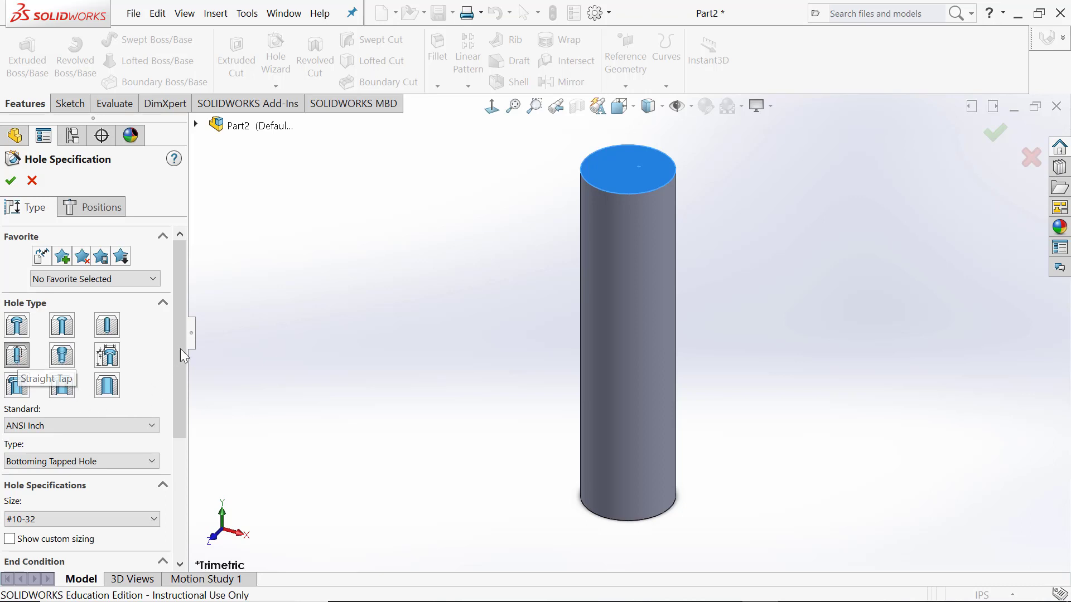
pyautogui.moveTo(180, 349); pyautogui.dragTo(179, 384)
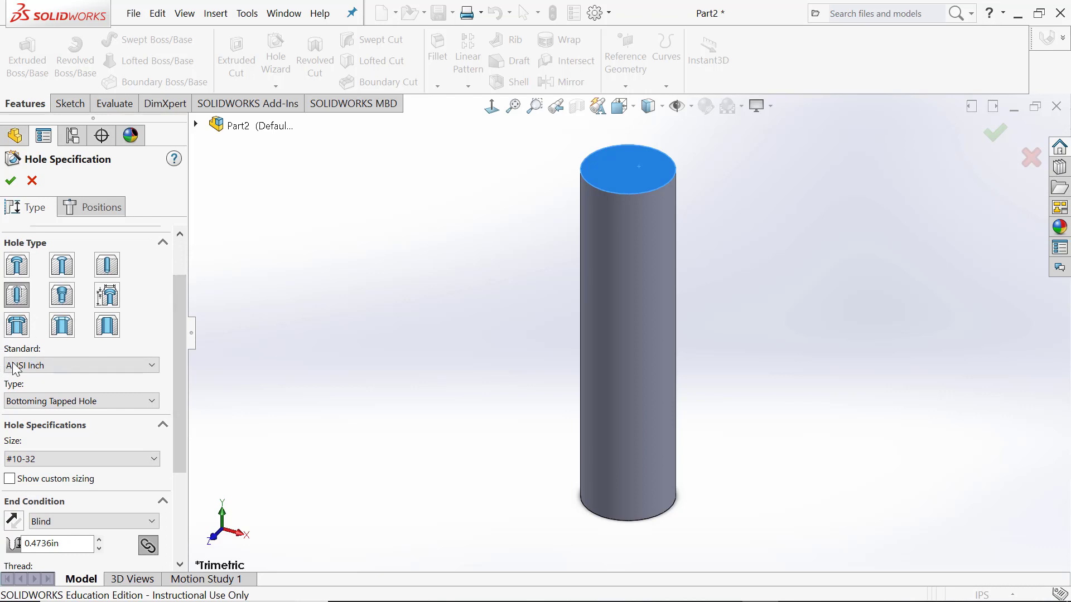
pyautogui.click(151, 365)
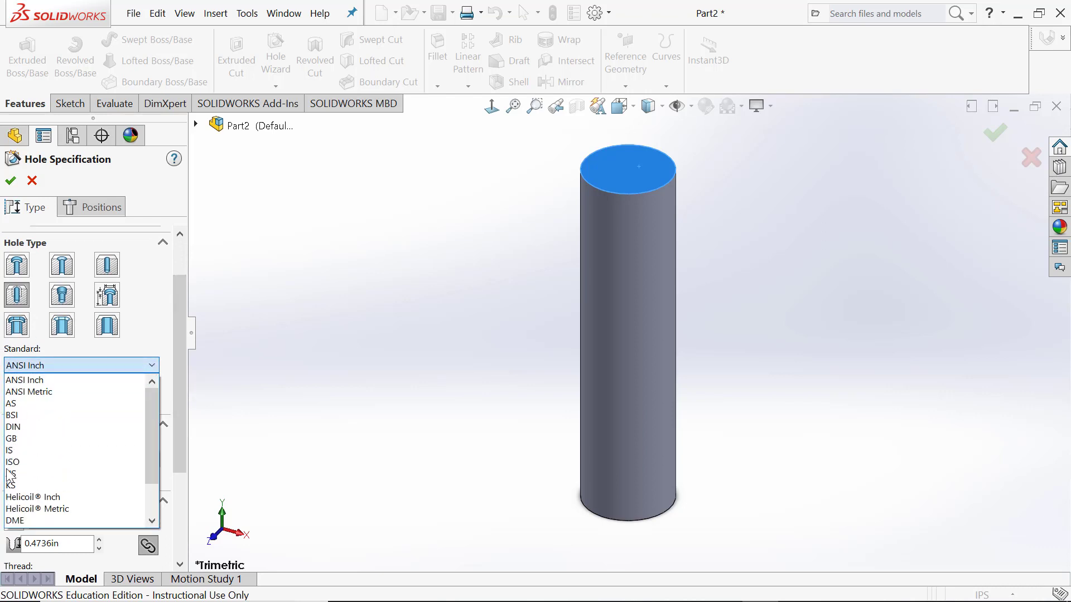
pyautogui.click(33, 380)
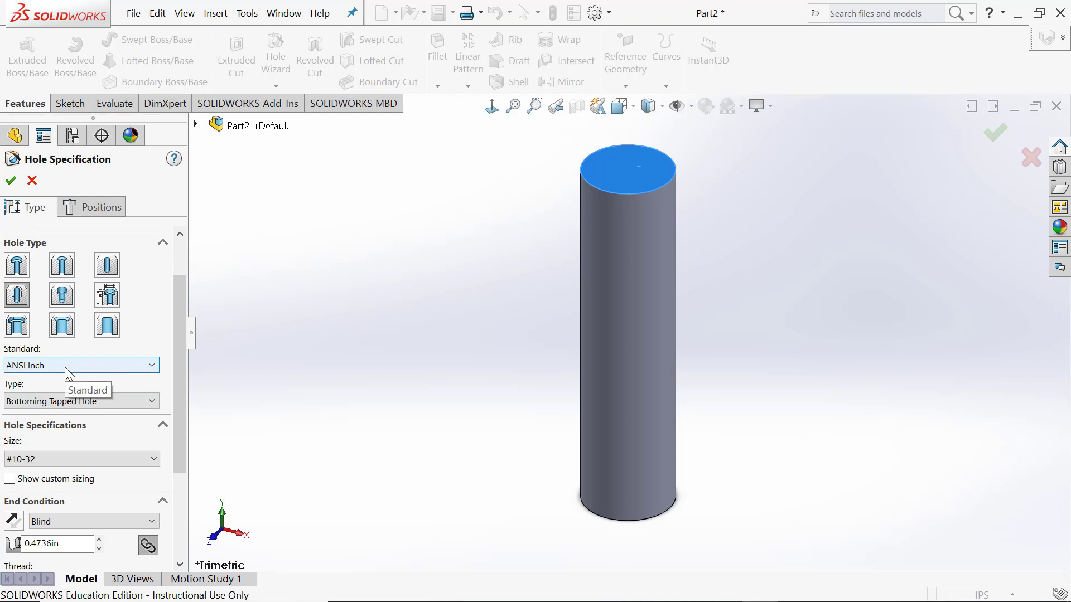
pyautogui.click(152, 400)
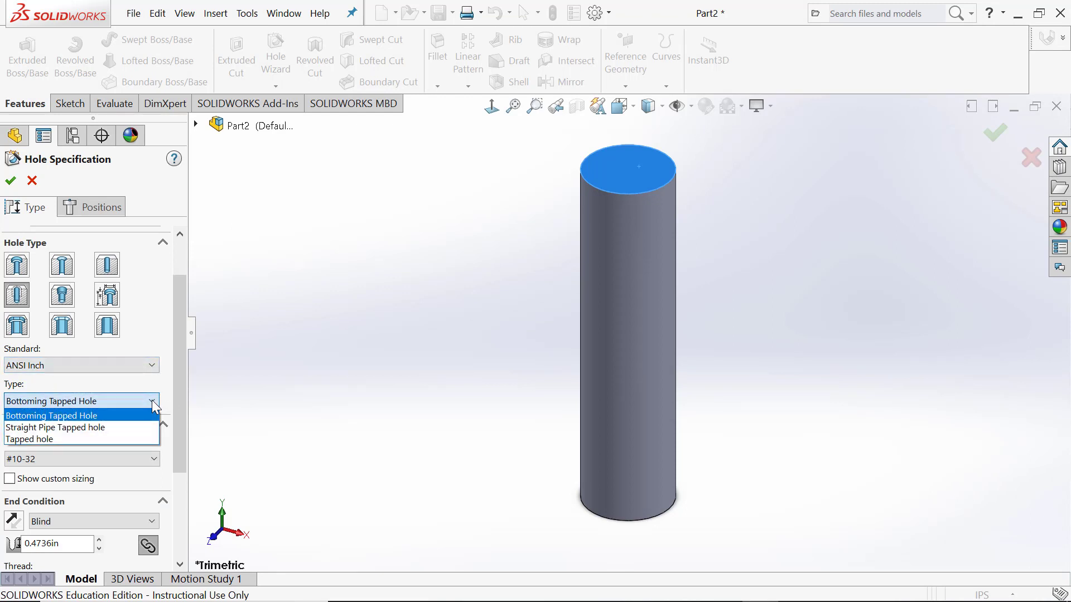
pyautogui.click(79, 417)
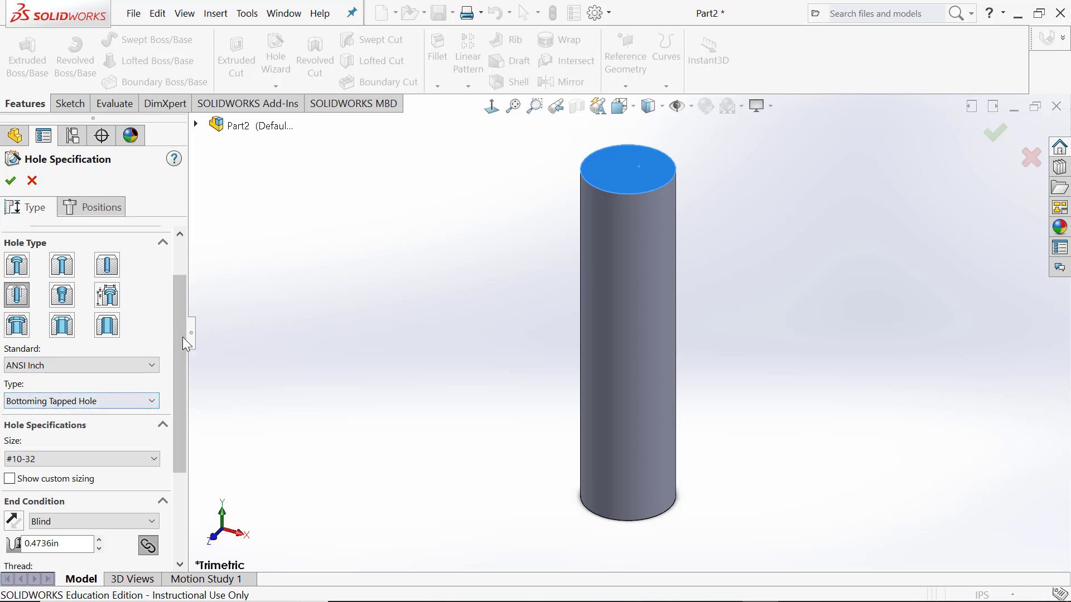
pyautogui.scroll(-3, 181, 362)
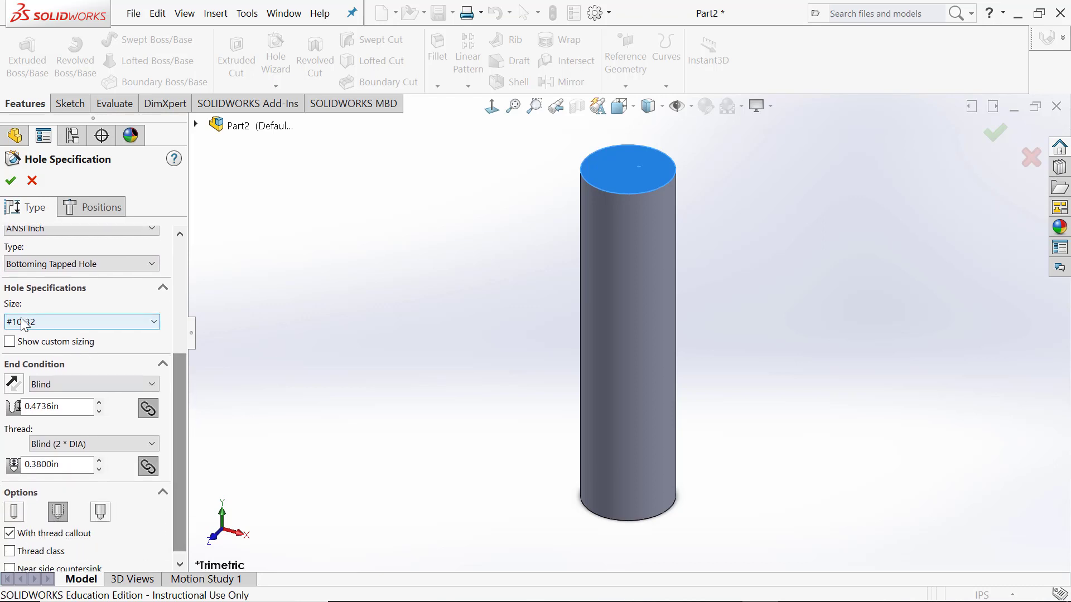
pyautogui.click(154, 322)
pyautogui.moveTo(156, 398)
pyautogui.mouseDown()
pyautogui.moveTo(146, 377)
pyautogui.moveTo(156, 336)
pyautogui.moveTo(158, 495)
pyautogui.moveTo(163, 349)
pyautogui.moveTo(160, 395)
pyautogui.mouseUp()
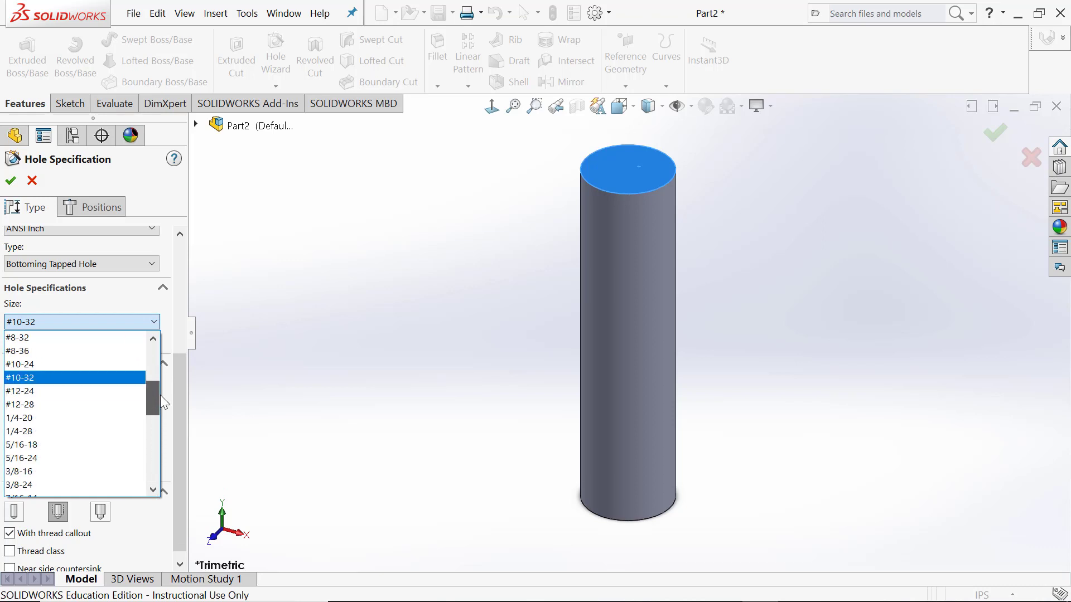
pyautogui.click(49, 380)
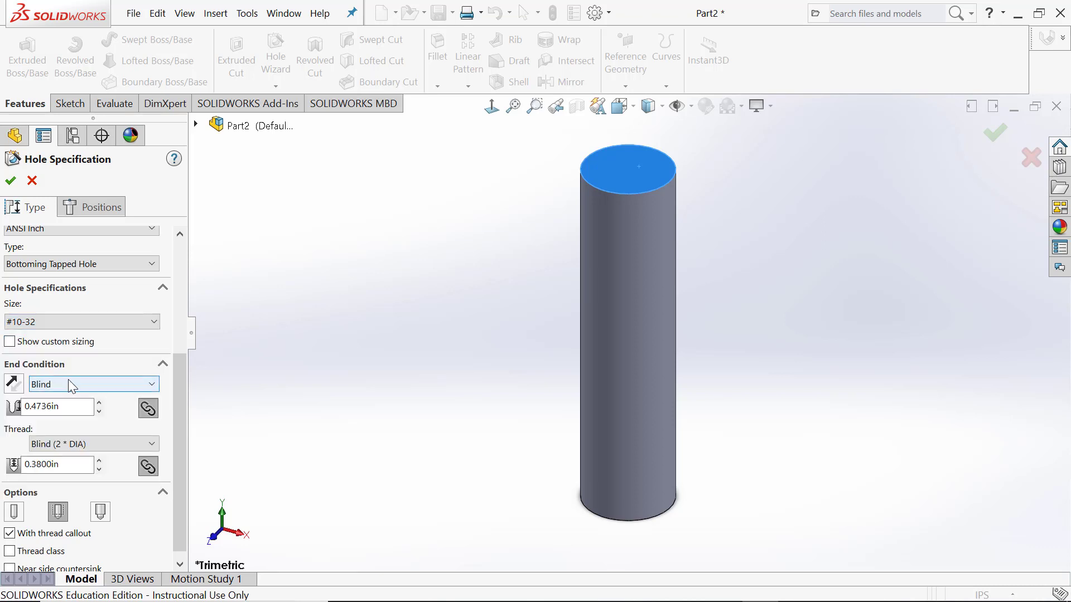
# - Try the Through All end condition for the tapped hole, and return it to Blind
pyautogui.scroll(-1, 178, 381)
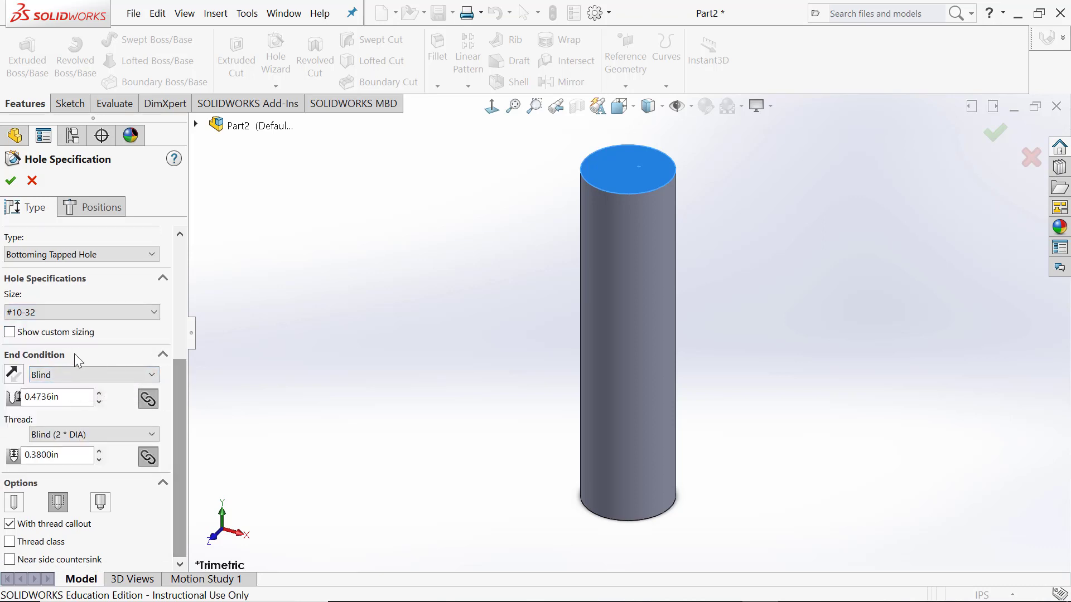
pyautogui.click(142, 381)
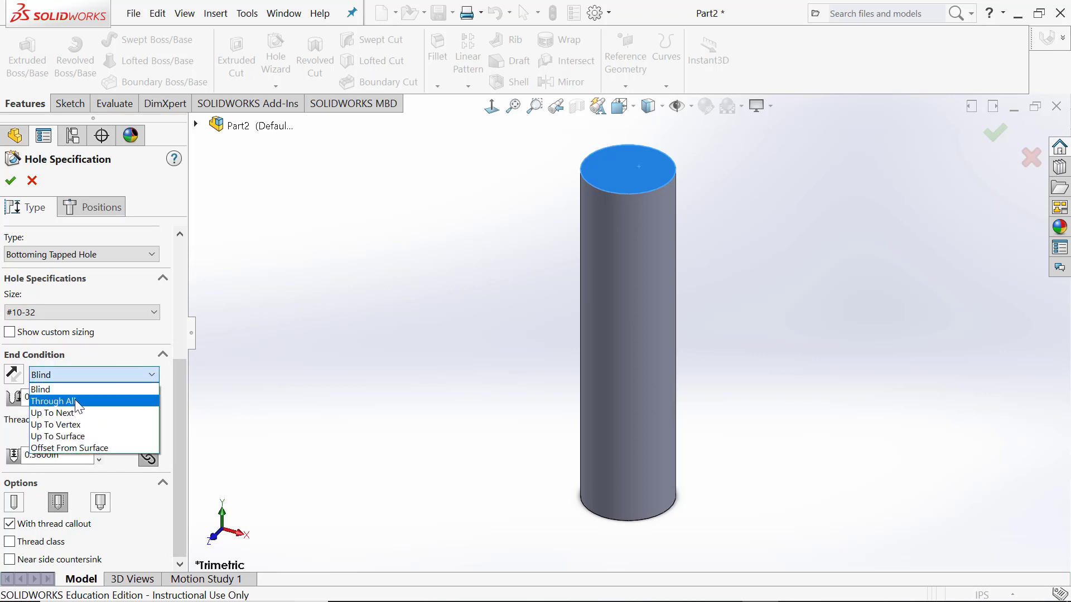
pyautogui.click(55, 400)
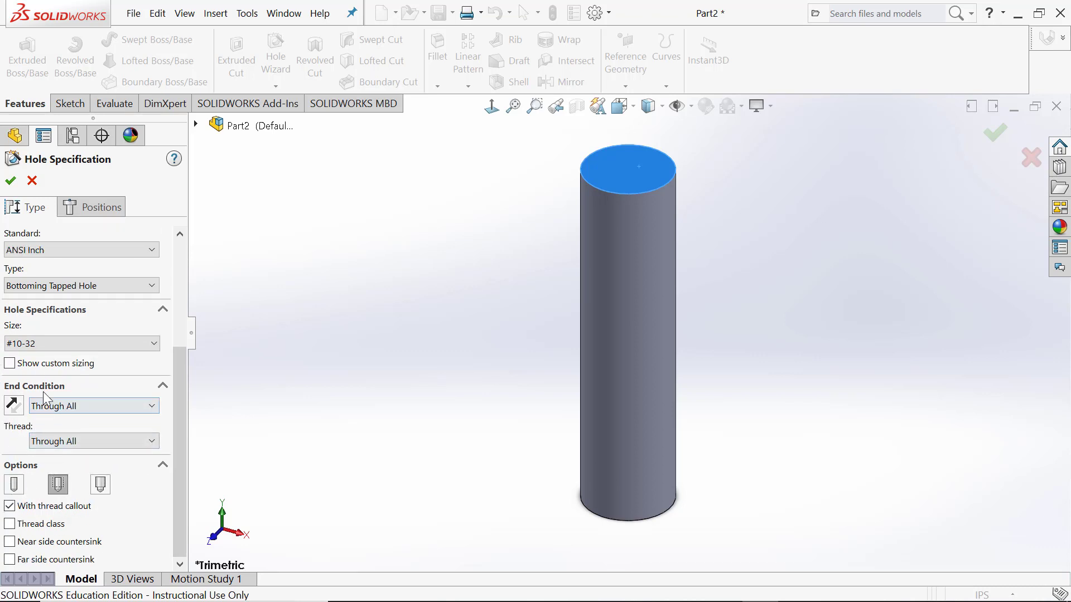
pyautogui.click(151, 405)
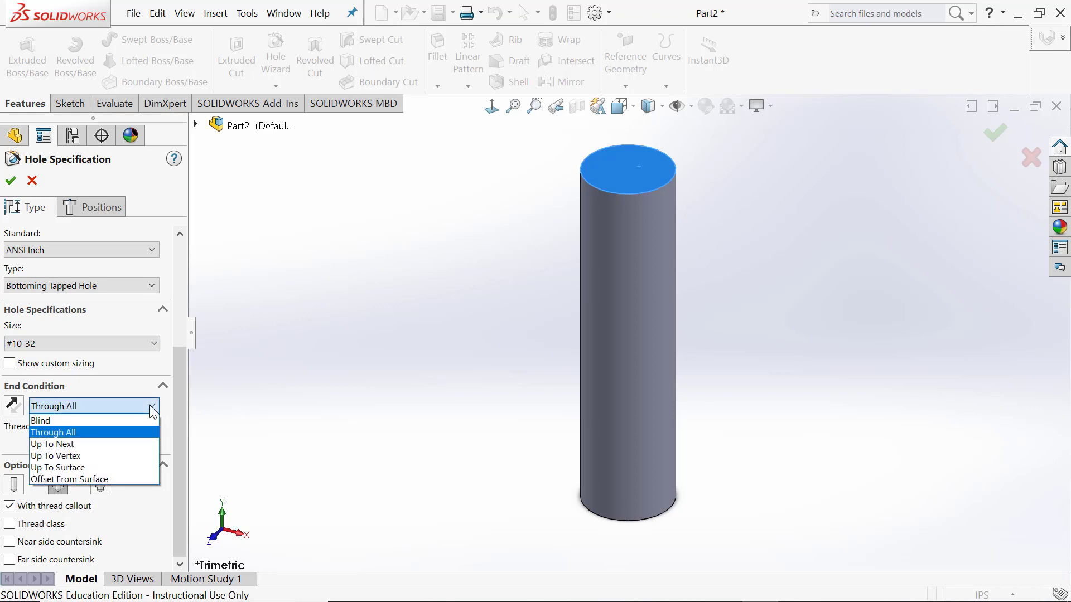
pyautogui.click(85, 420)
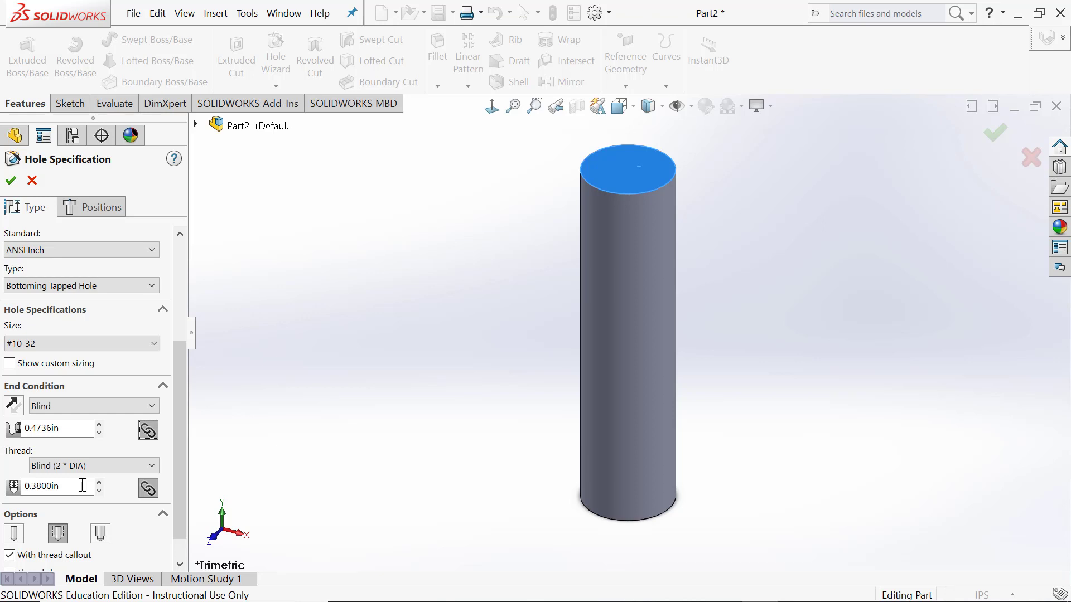
# - Set the tapped hole's thread depth to 0.5 in
pyautogui.moveTo(70, 485); pyautogui.dragTo(3, 486)
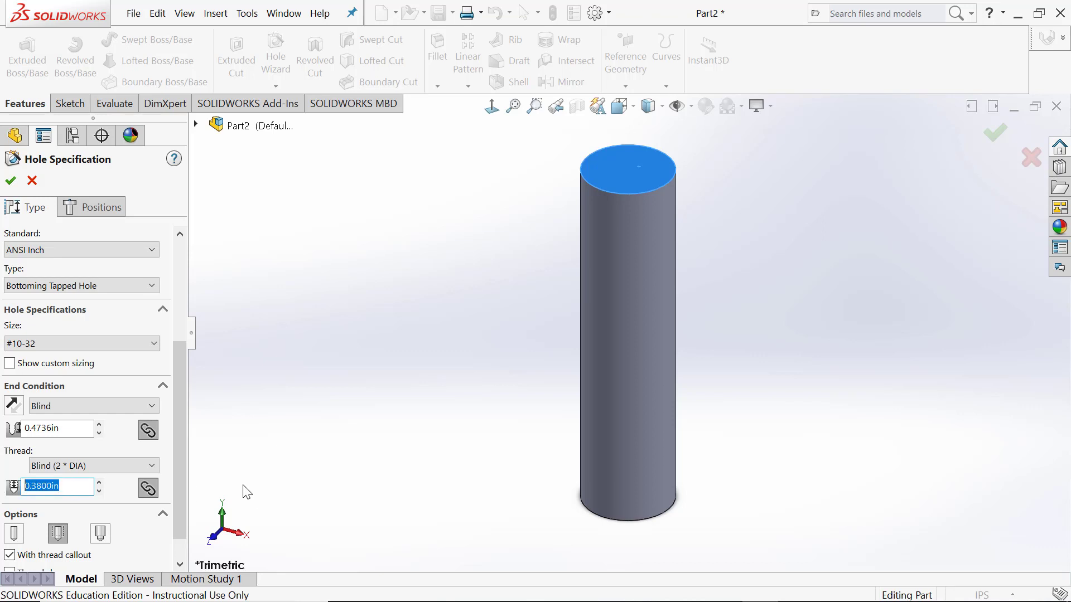
pyautogui.write('.5')
pyautogui.press('Return')
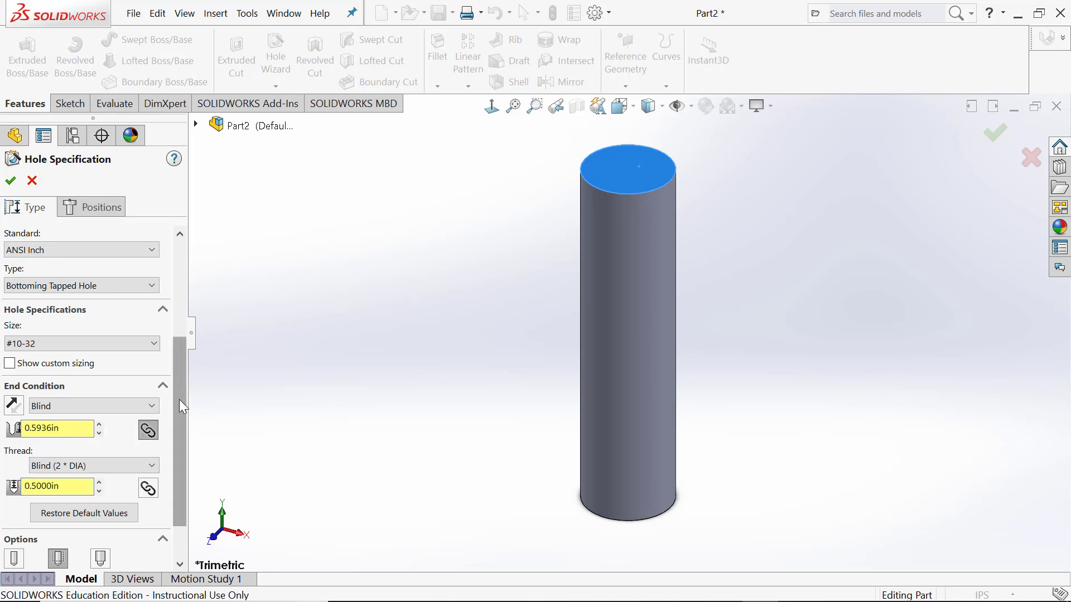
# - Try the near side countersink option for the tapped hole, and turn it off again
pyautogui.scroll(-3, 180, 391)
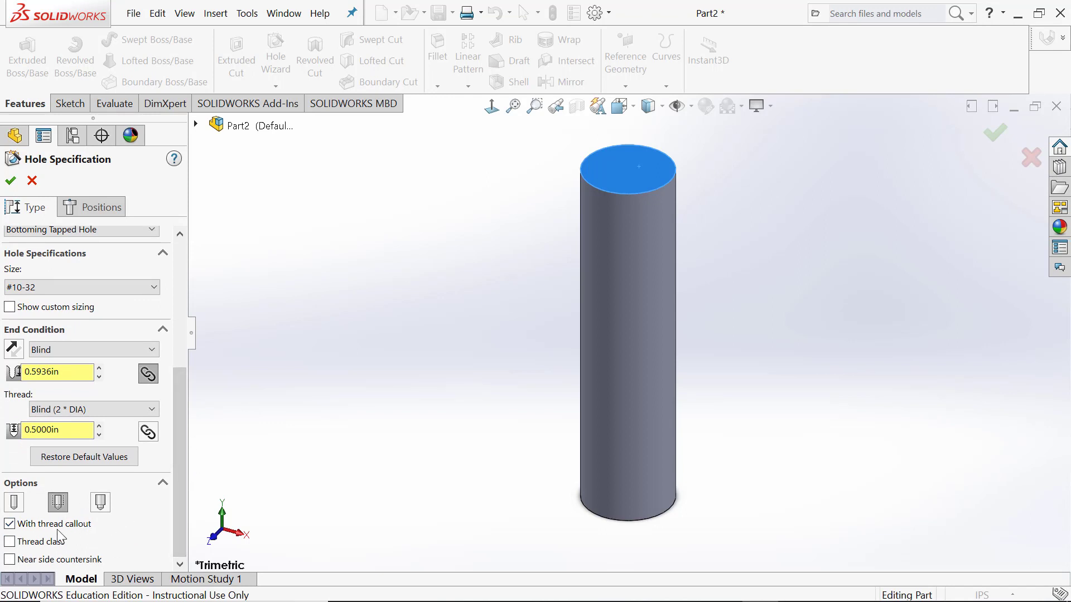
pyautogui.click(9, 560)
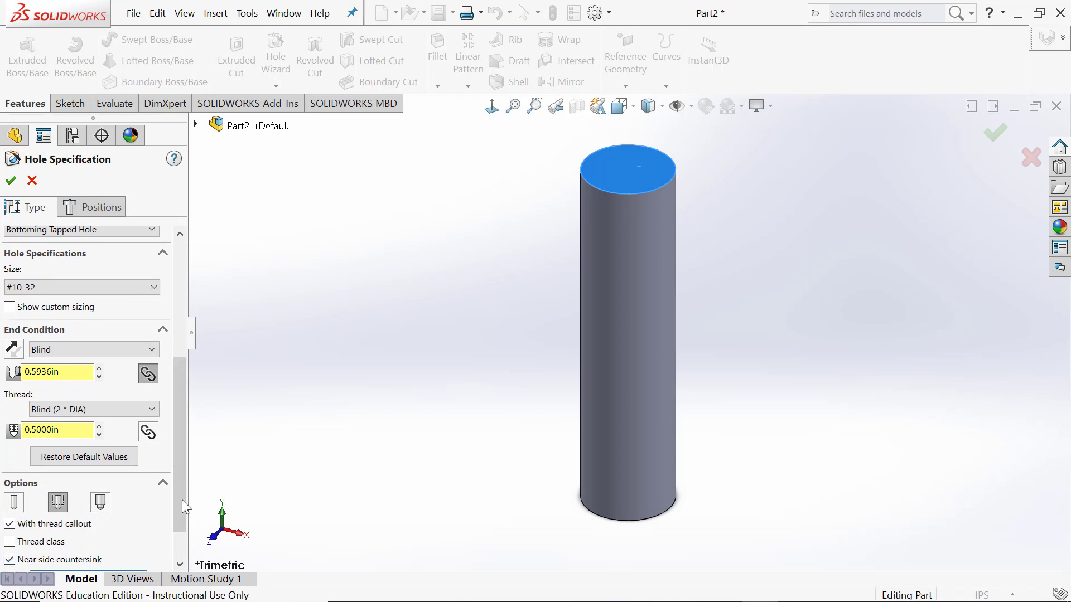
pyautogui.scroll(-3, 184, 504)
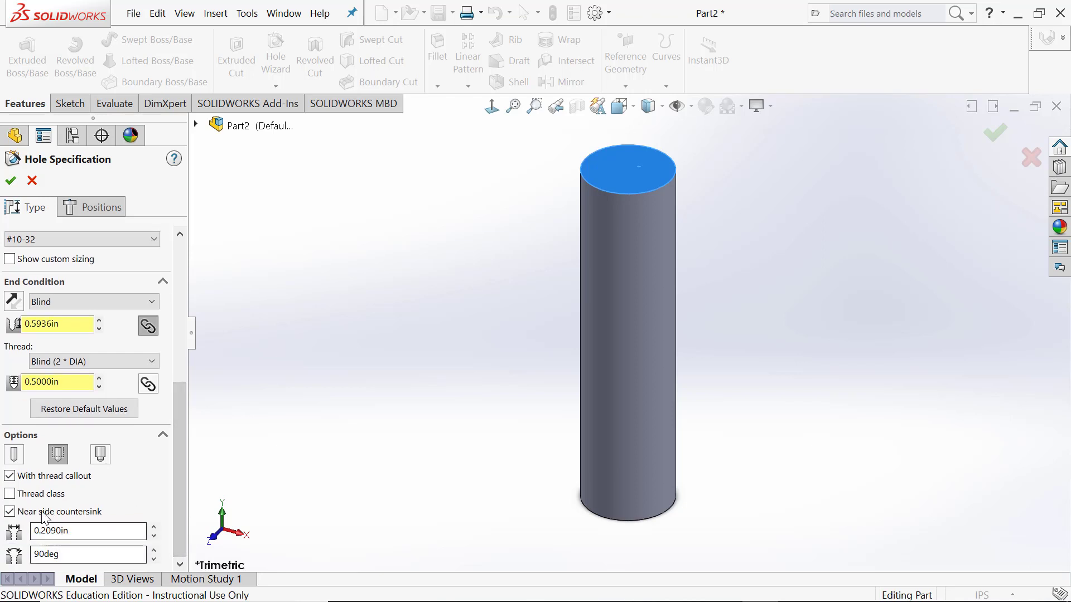
pyautogui.click(10, 512)
pyautogui.moveTo(186, 461); pyautogui.dragTo(200, 483)
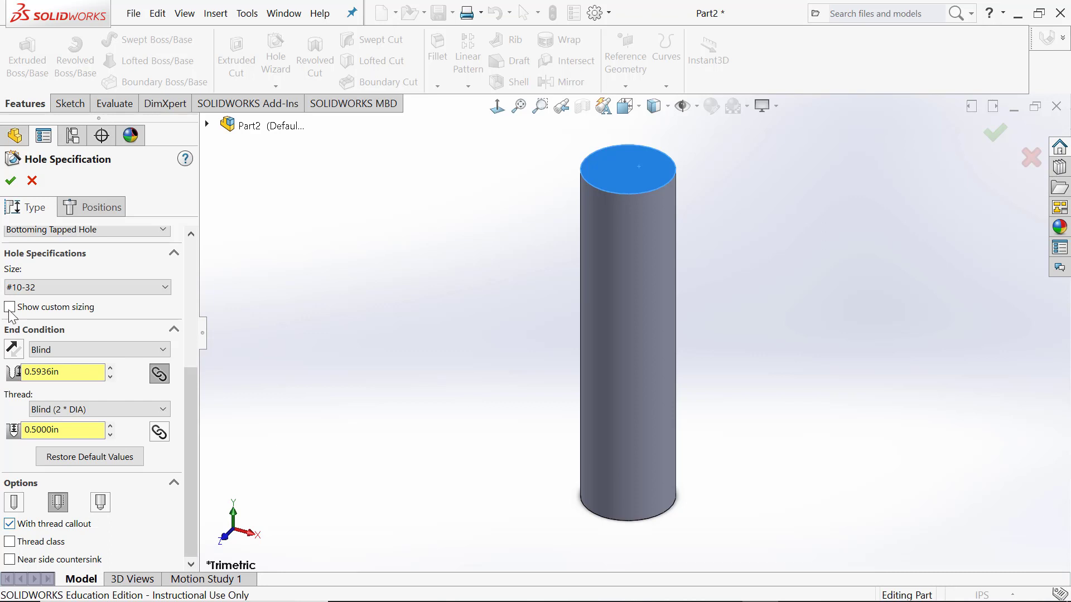
# - Place the tapped hole's position point off-centre on the cylinder's top face and leave point placement
pyautogui.click(116, 212)
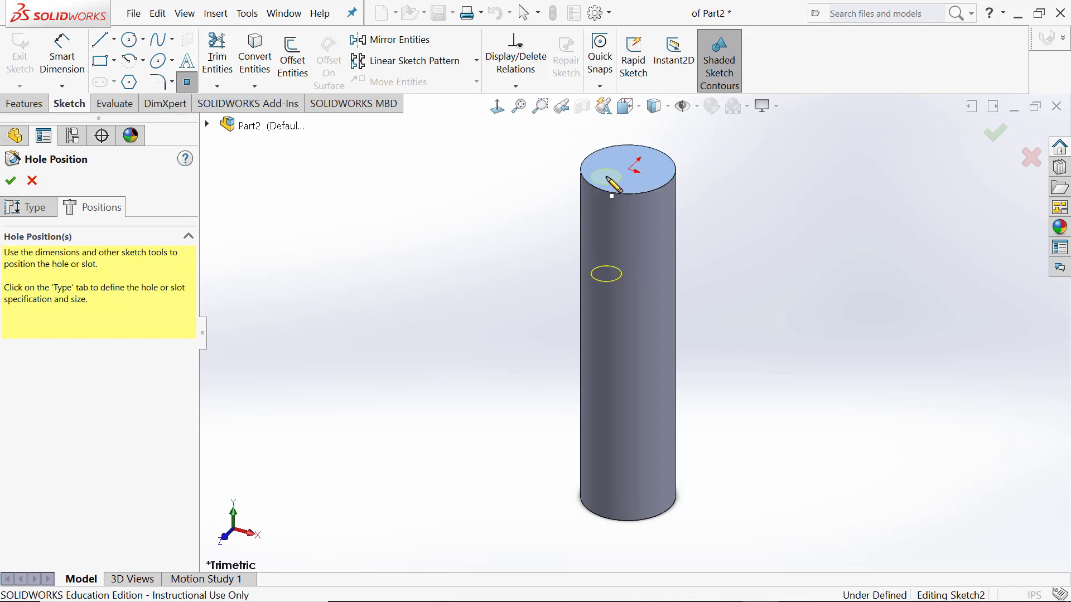
pyautogui.click(606, 177)
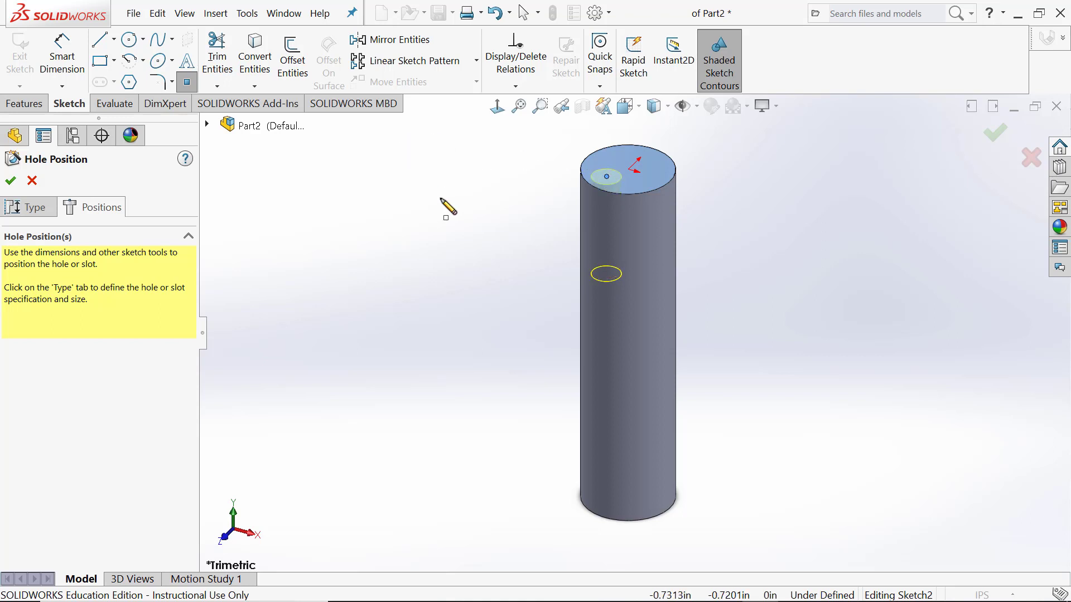
pyautogui.press('Escape')
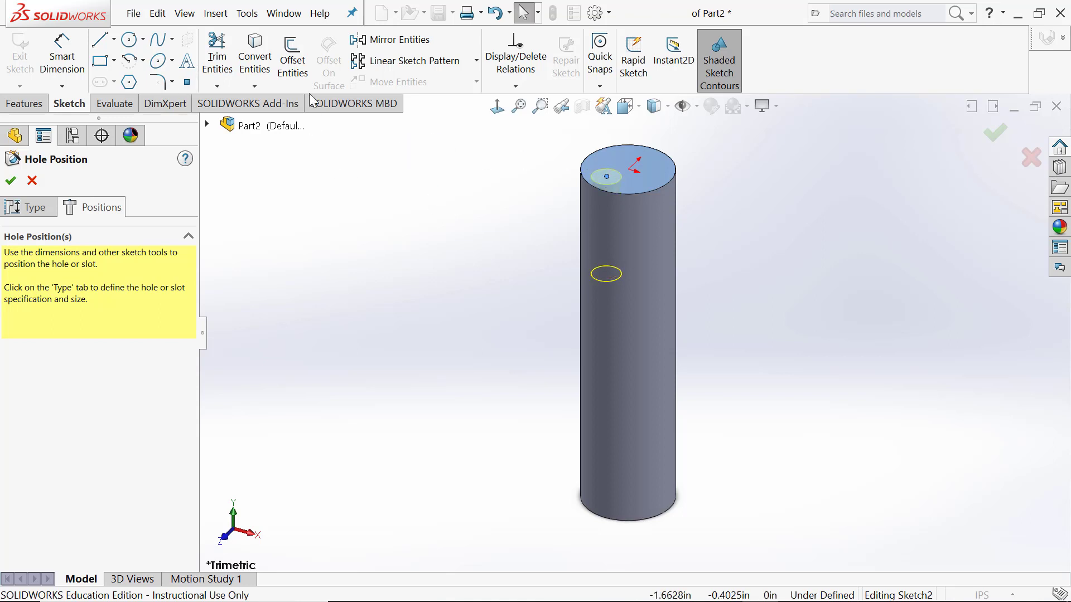
# - Move the tapped hole's position point onto the origin at the centre of the top face and finish the hole
pyautogui.click(497, 106)
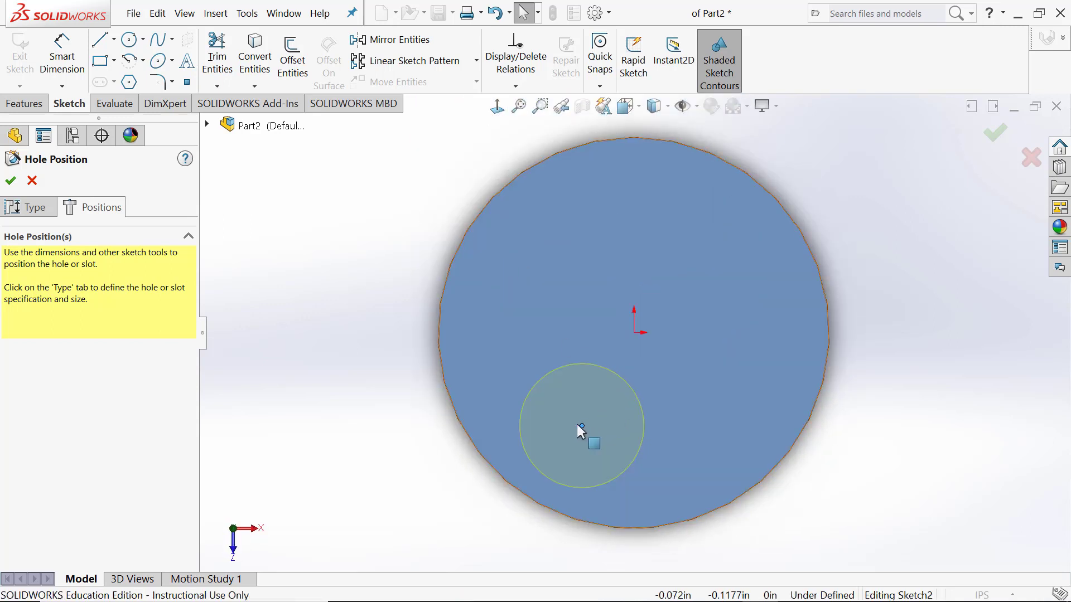
pyautogui.moveTo(583, 425); pyautogui.dragTo(634, 334)
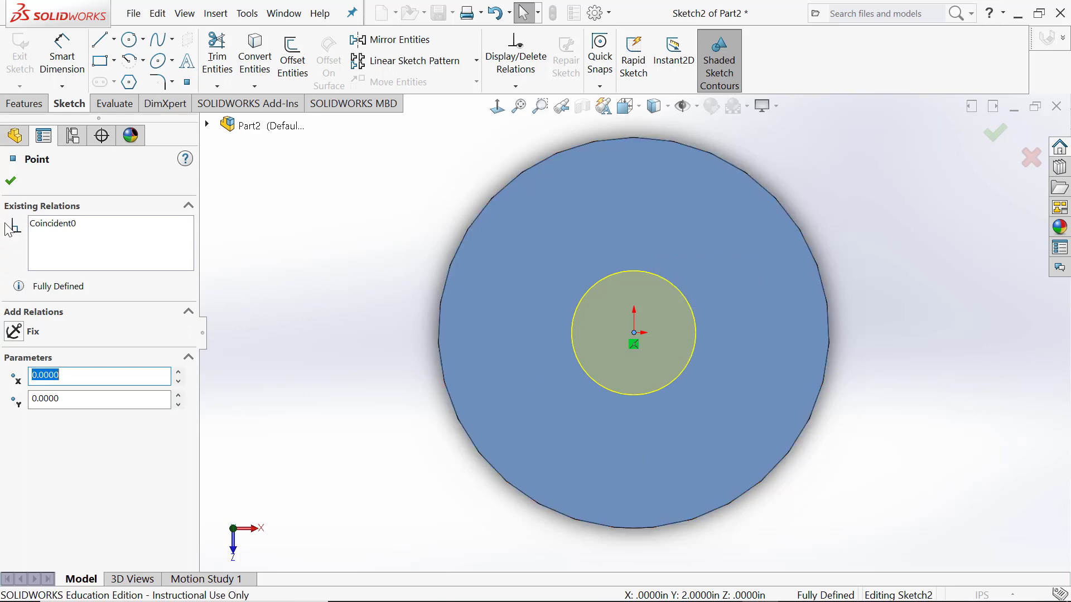
pyautogui.click(11, 180)
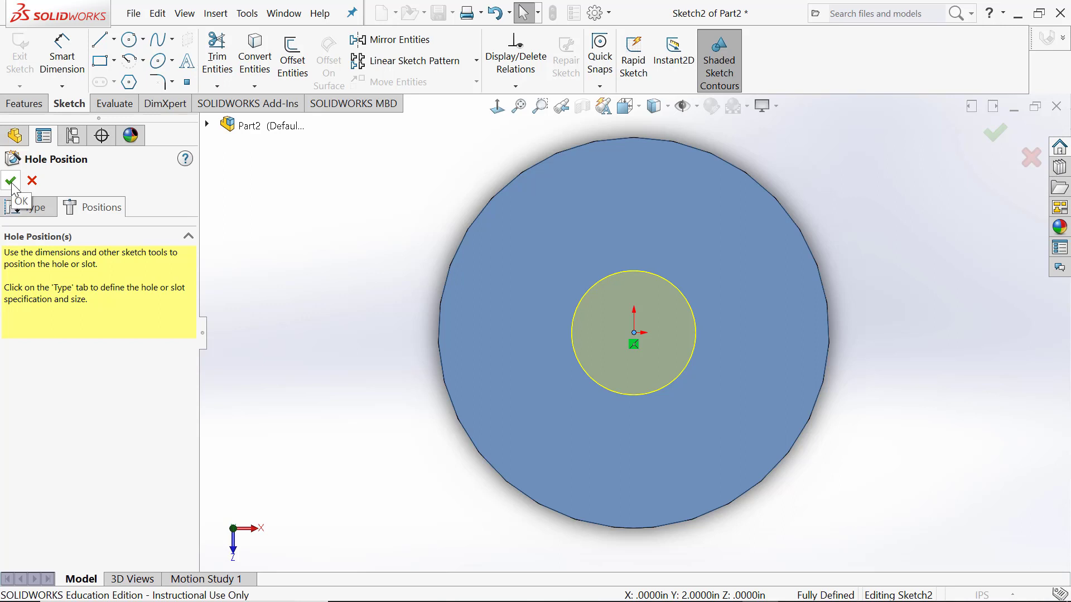
pyautogui.click(10, 183)
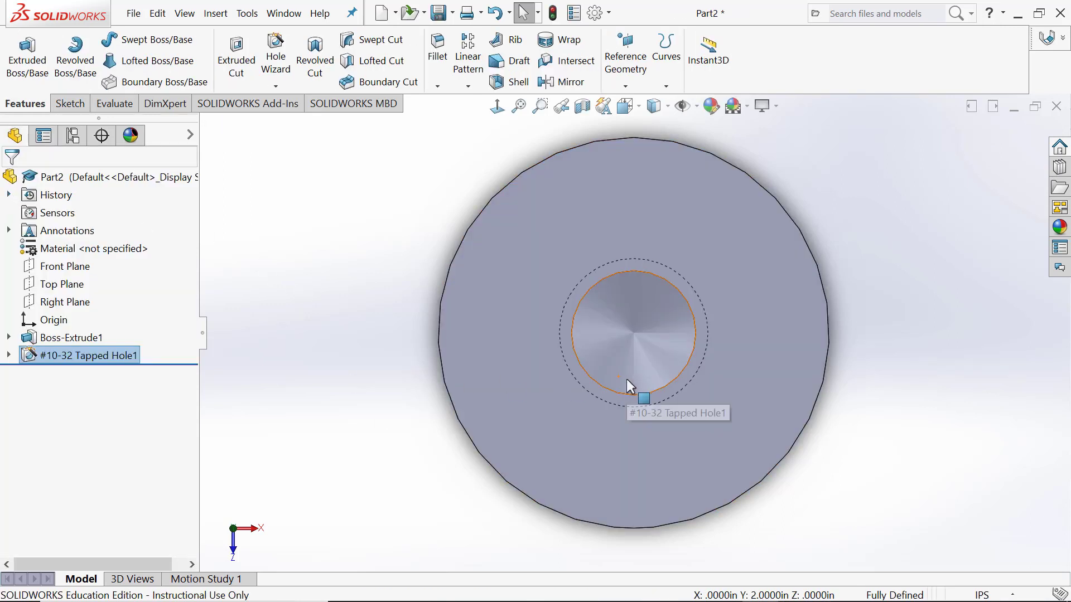
pyautogui.scroll(3, 716, 381)
pyautogui.moveTo(716, 382); pyautogui.dragTo(606, 198, button='middle')
pyautogui.scroll(3, 625, 304)
pyautogui.scroll(-2, 605, 198)
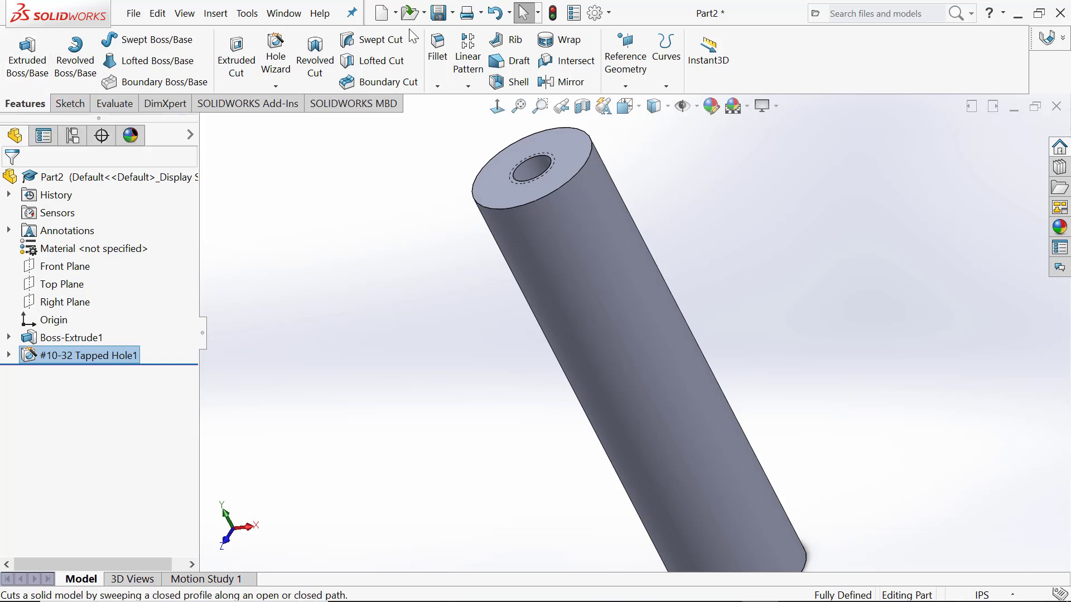
pyautogui.click(440, 87)
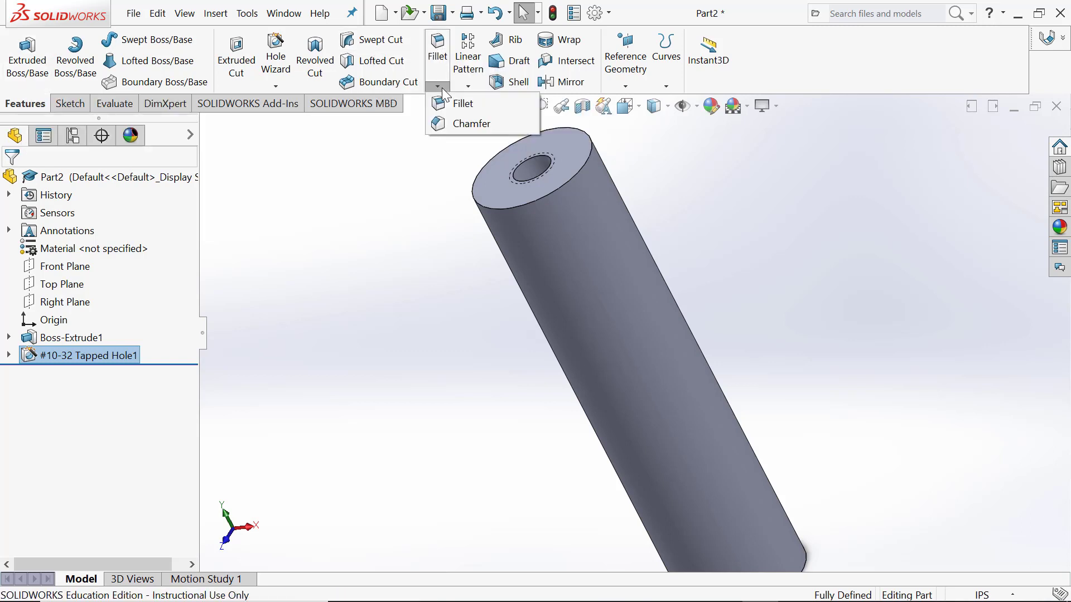
pyautogui.click(458, 124)
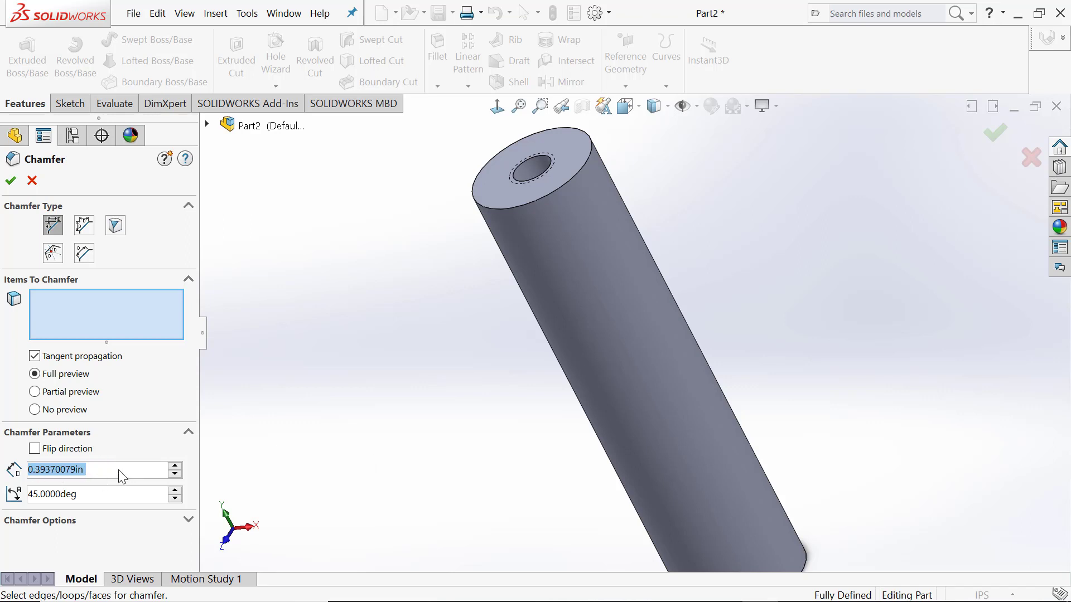
pyautogui.press('BackSpace')
pyautogui.write('.0625')
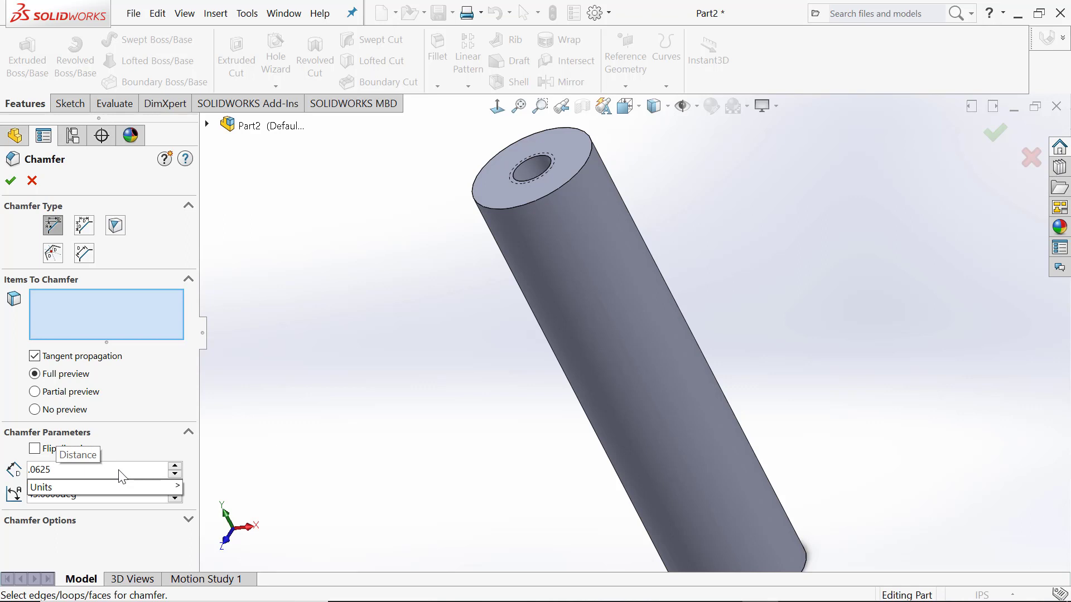
pyautogui.press('Return')
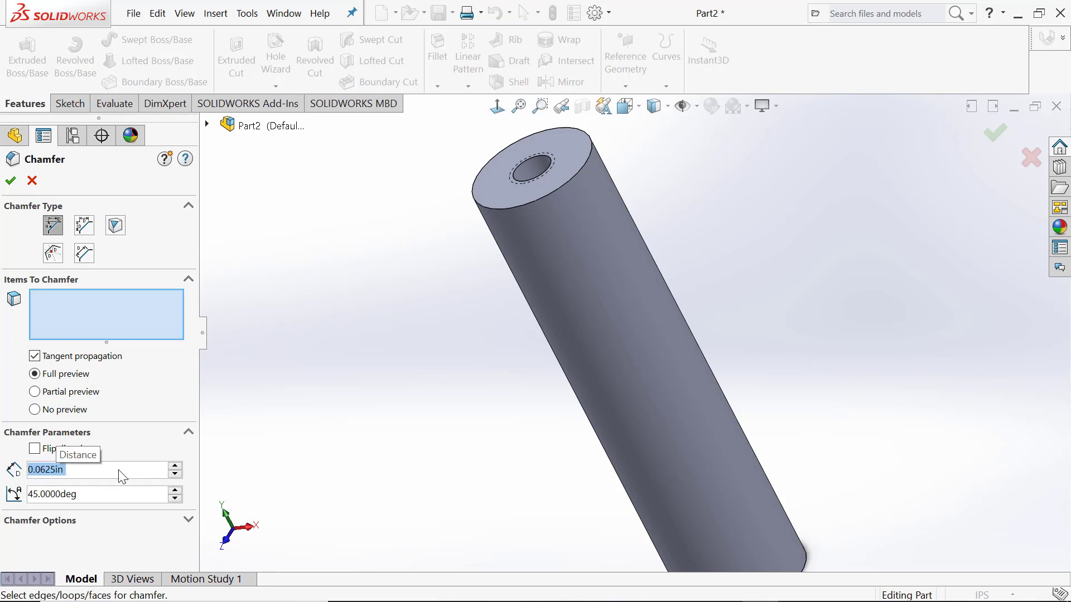
pyautogui.write('1/16')
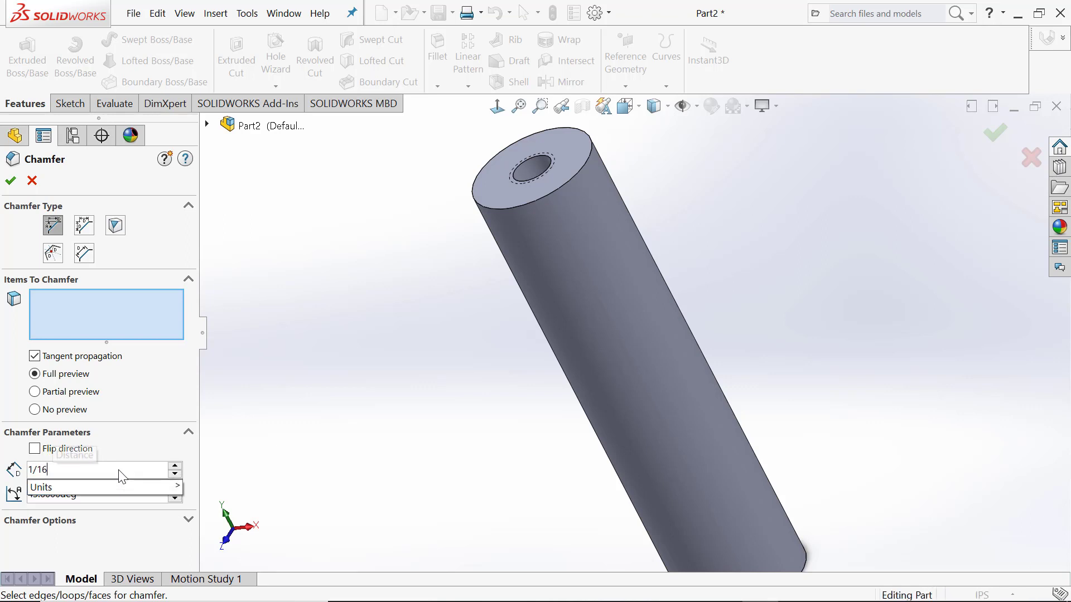
pyautogui.press('Return')
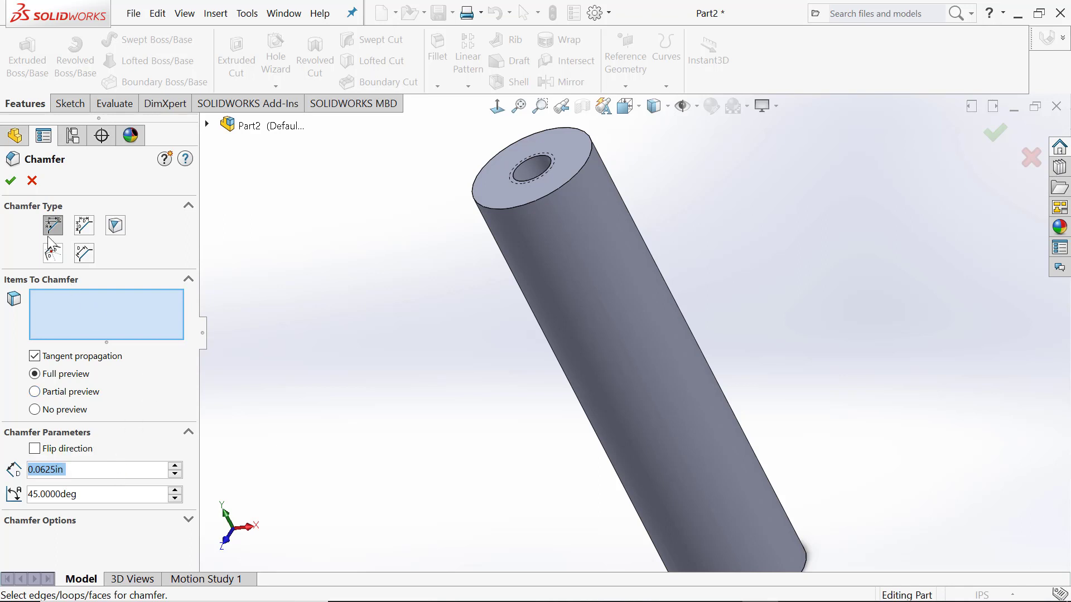
pyautogui.click(32, 180)
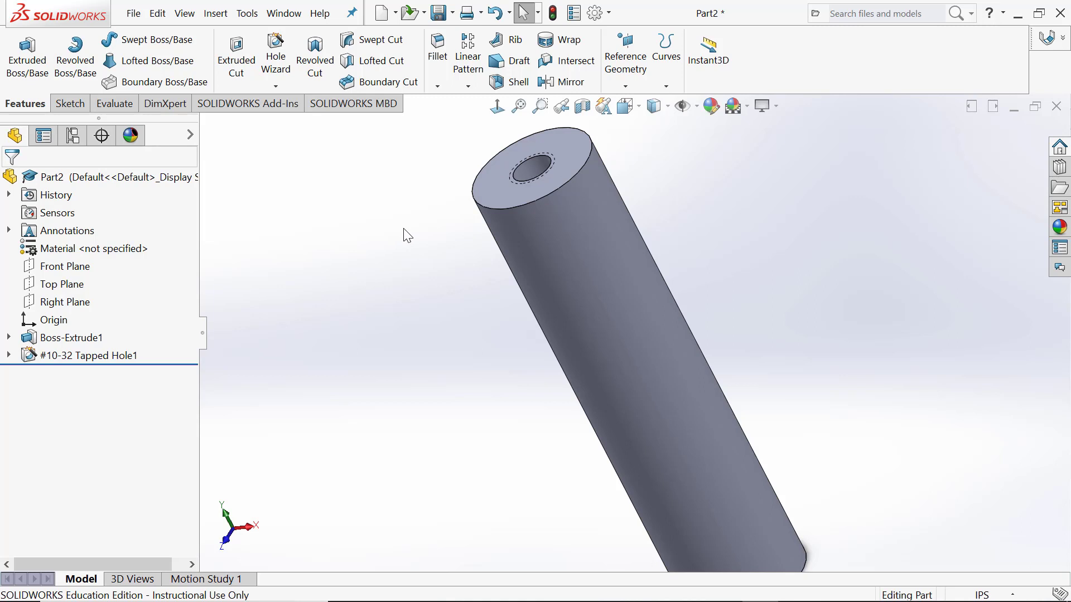
# - Start a chamfer with a 0.0625 in distance at 45 degrees and full preview
pyautogui.click(437, 86)
pyautogui.click(463, 124)
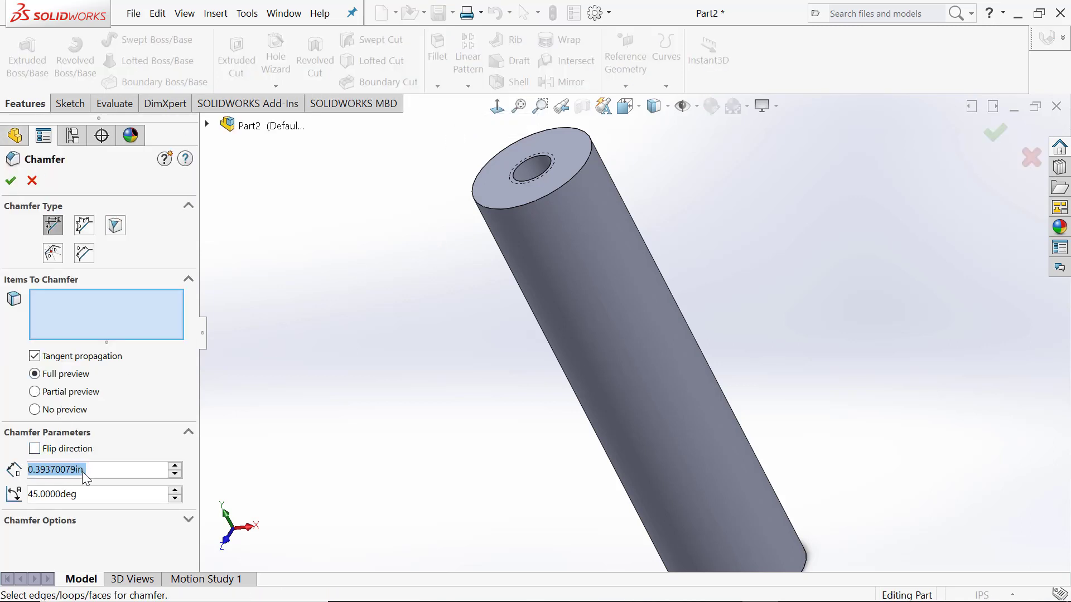
pyautogui.write('.0')
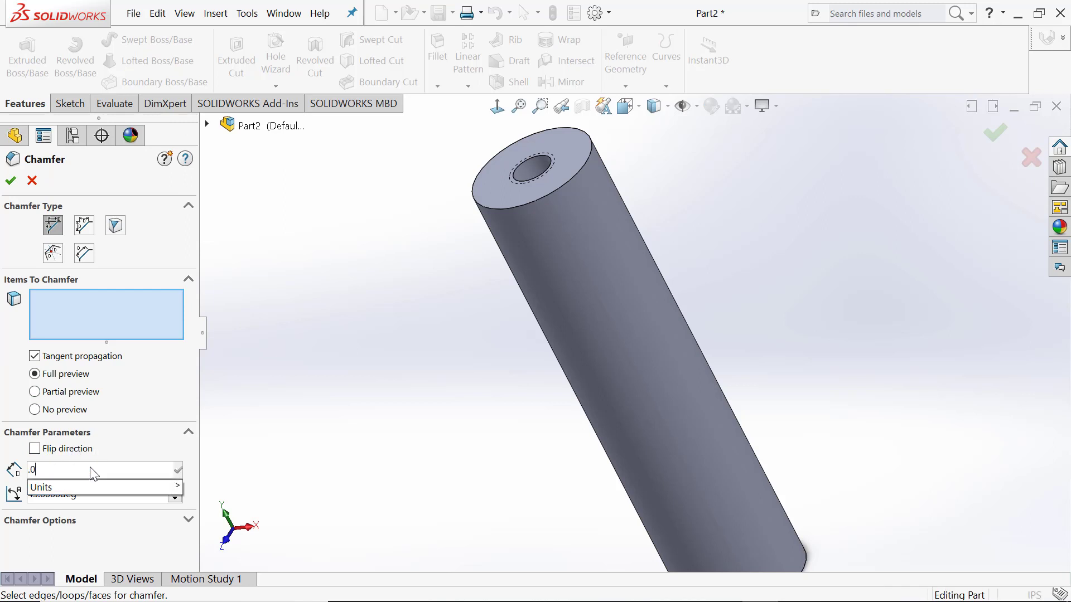
pyautogui.write('625in')
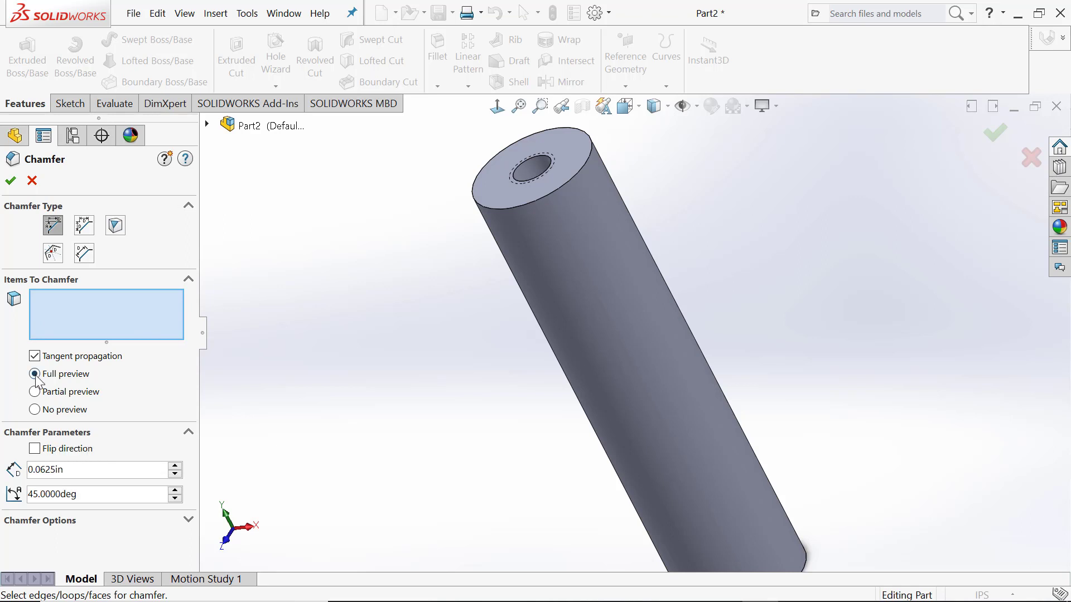
pyautogui.click(36, 377)
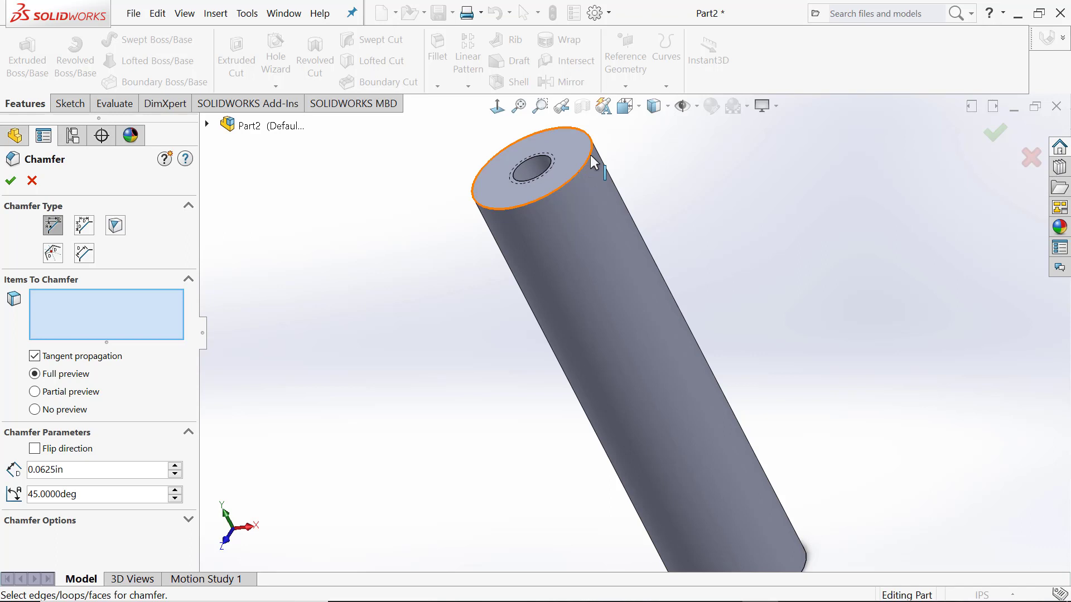
# - Try chamfering the whole top face around the tapped hole, and remove that face from the chamfer items
pyautogui.click(568, 153)
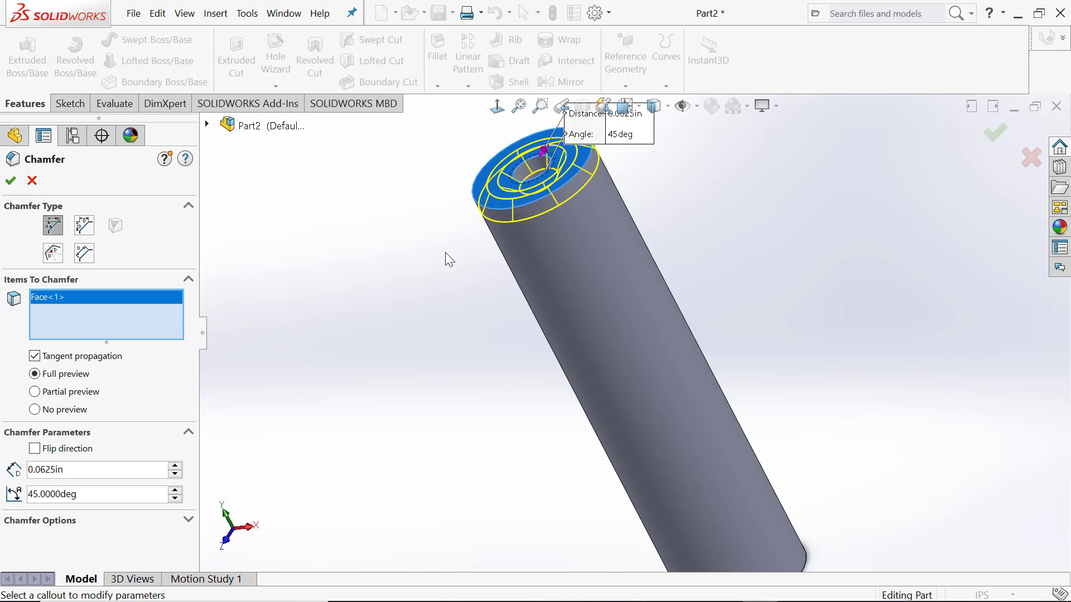
pyautogui.rightClick(158, 296)
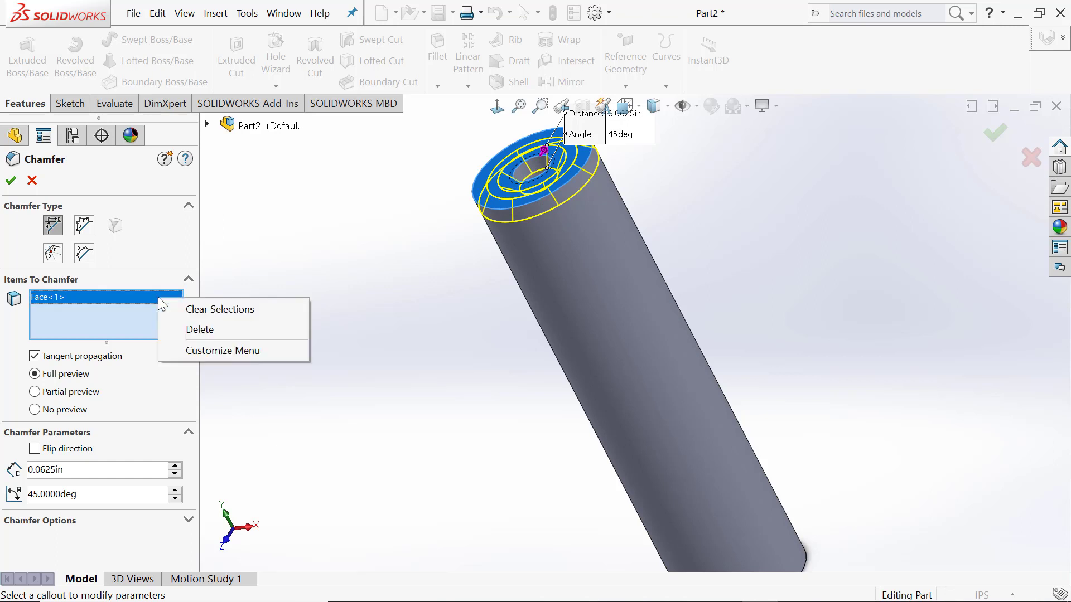
pyautogui.click(216, 329)
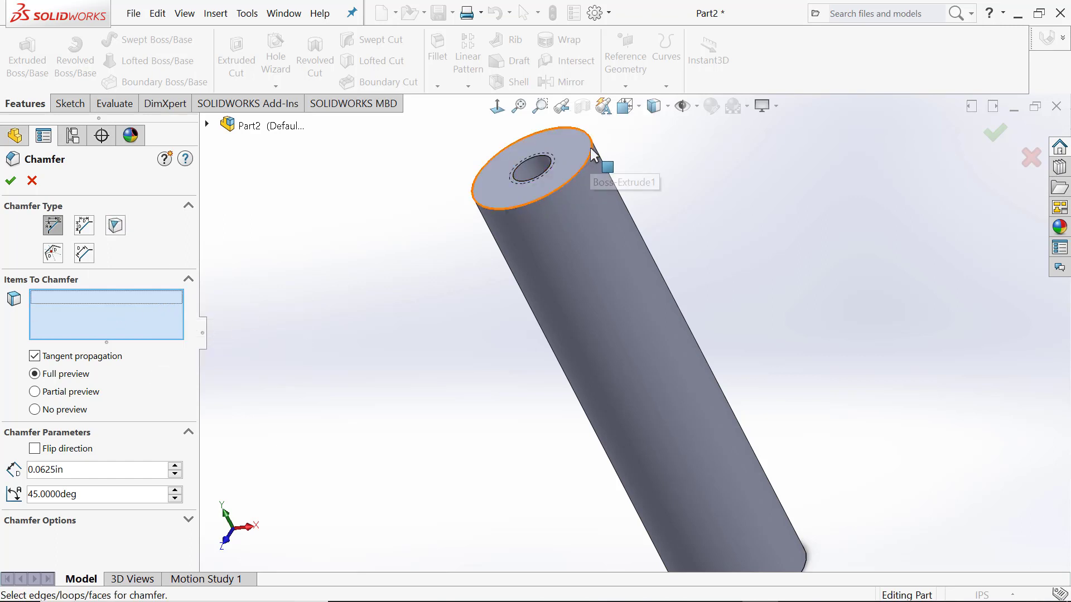
# - Apply the chamfer to only the outer circular edge of the cylinder's top face
pyautogui.click(592, 149)
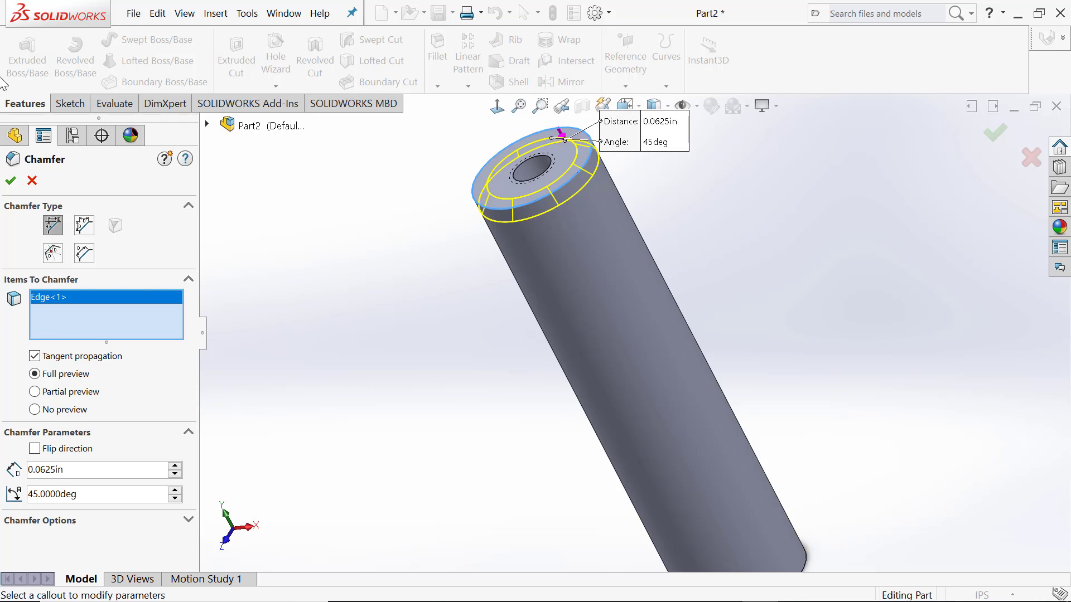
pyautogui.click(10, 180)
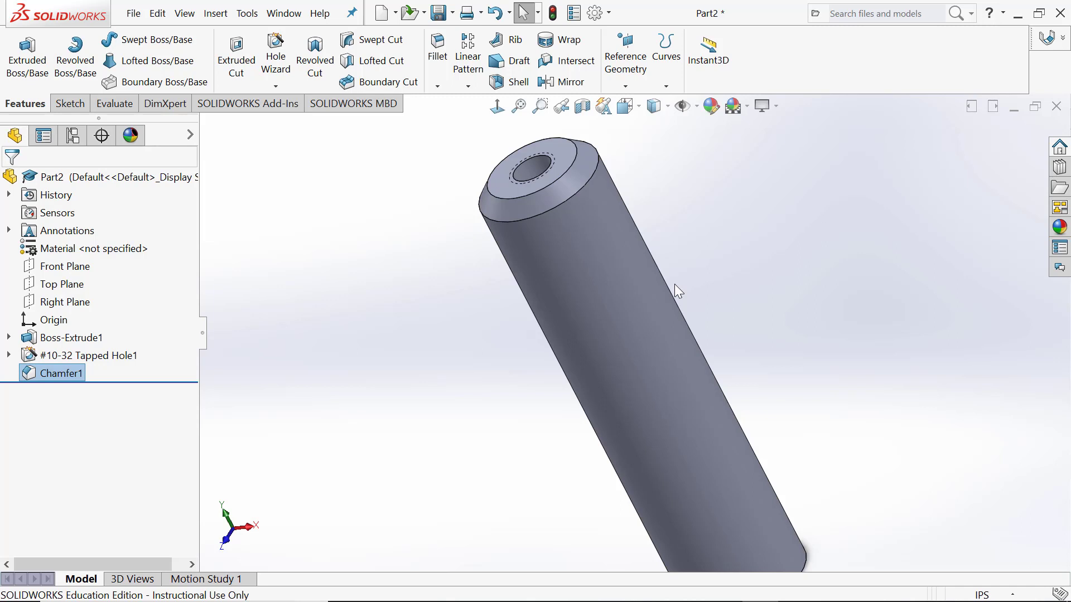
# - Start a new sketch on the flat top face inside the chamfer and view it face-on
pyautogui.rightClick(565, 156)
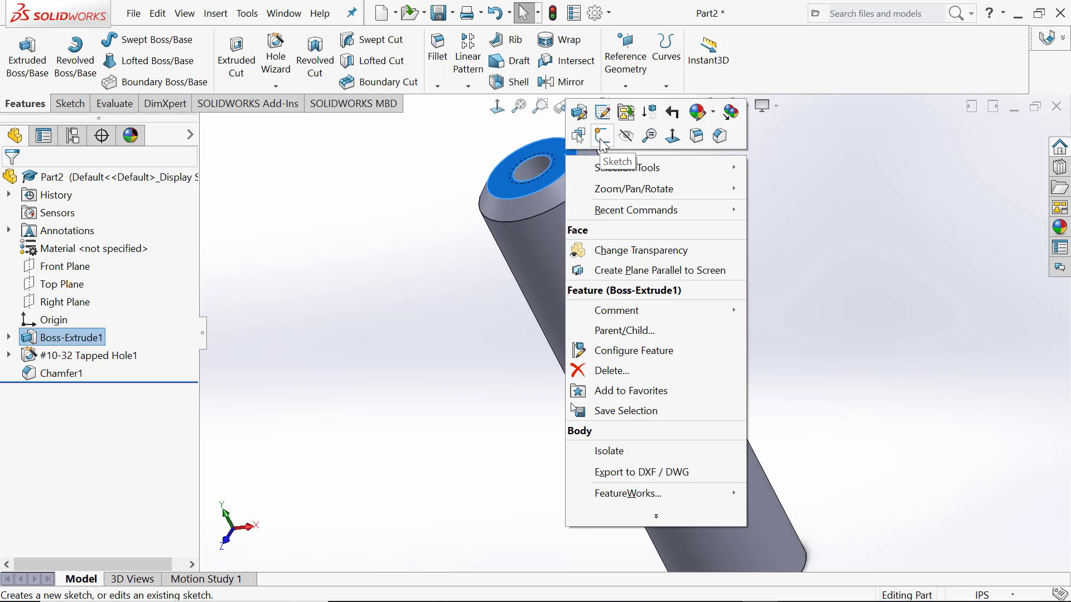
pyautogui.click(603, 143)
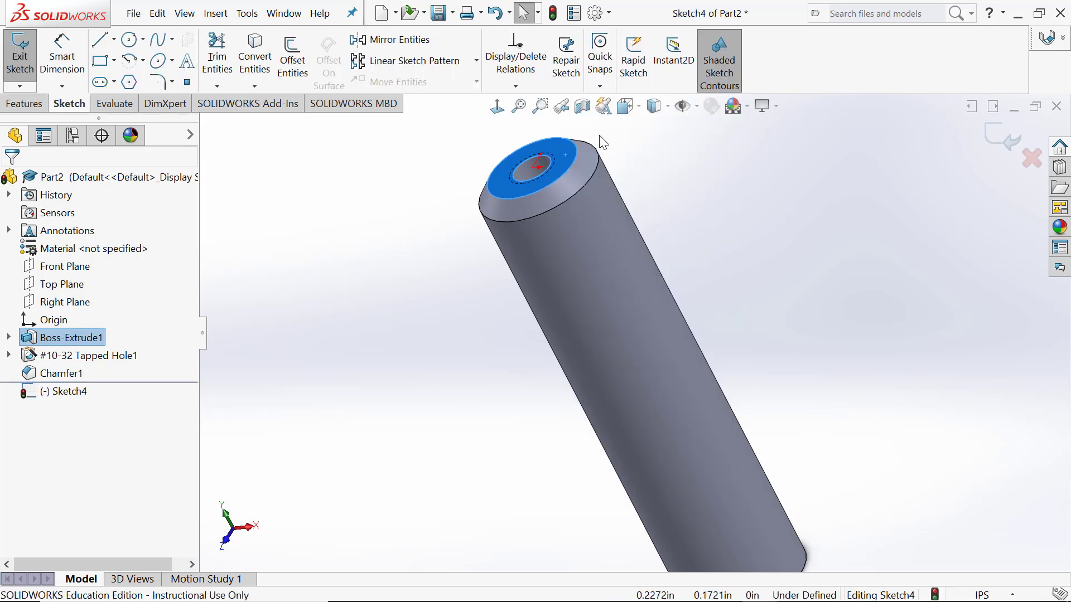
pyautogui.click(498, 108)
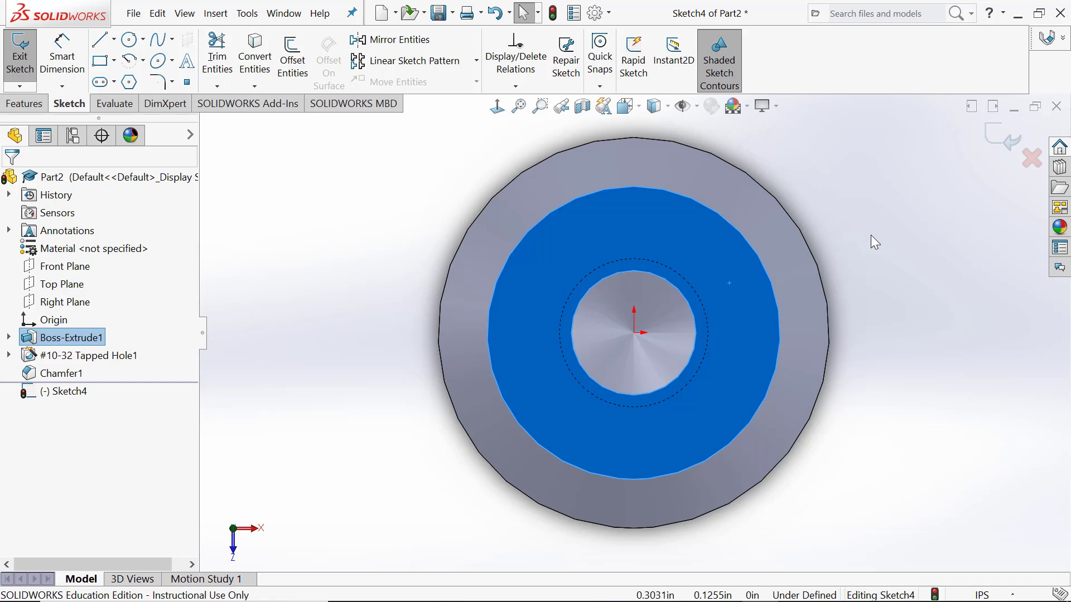
pyautogui.moveTo(841, 390); pyautogui.dragTo(836, 313, button='middle')
pyautogui.press('f')
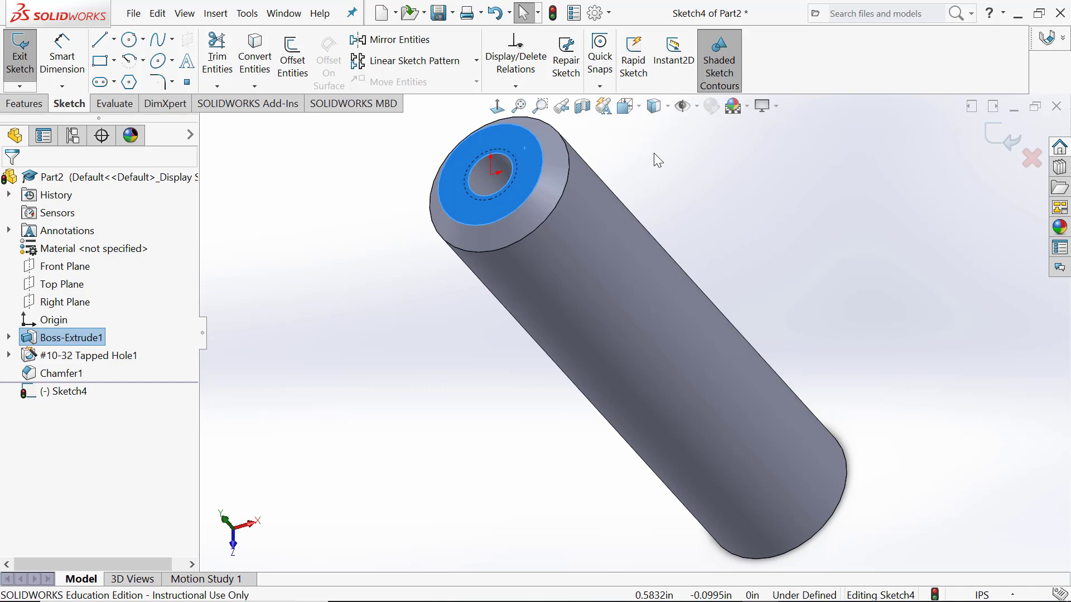
pyautogui.click(496, 109)
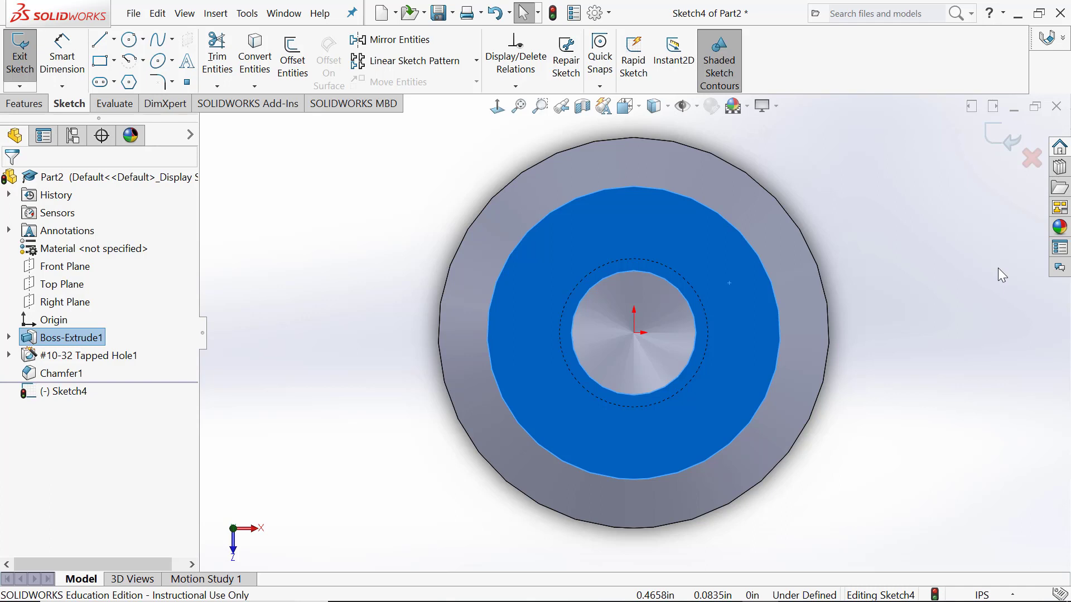
# - Sketch a corner rectangle across the lower part of the top face, starting on the chamfer's inner circular edge
pyautogui.click(99, 65)
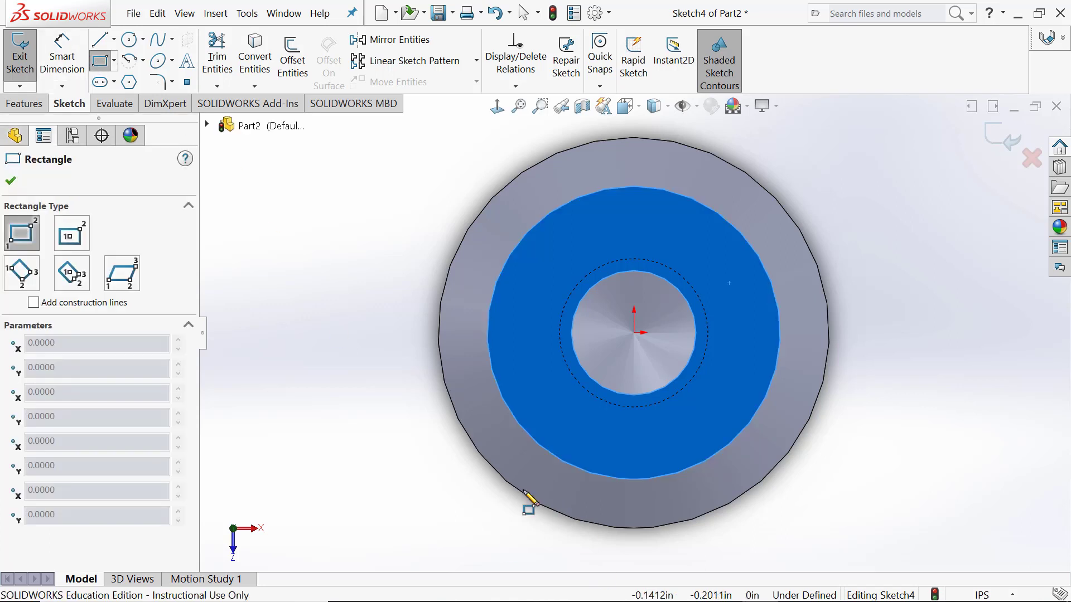
pyautogui.click(549, 453)
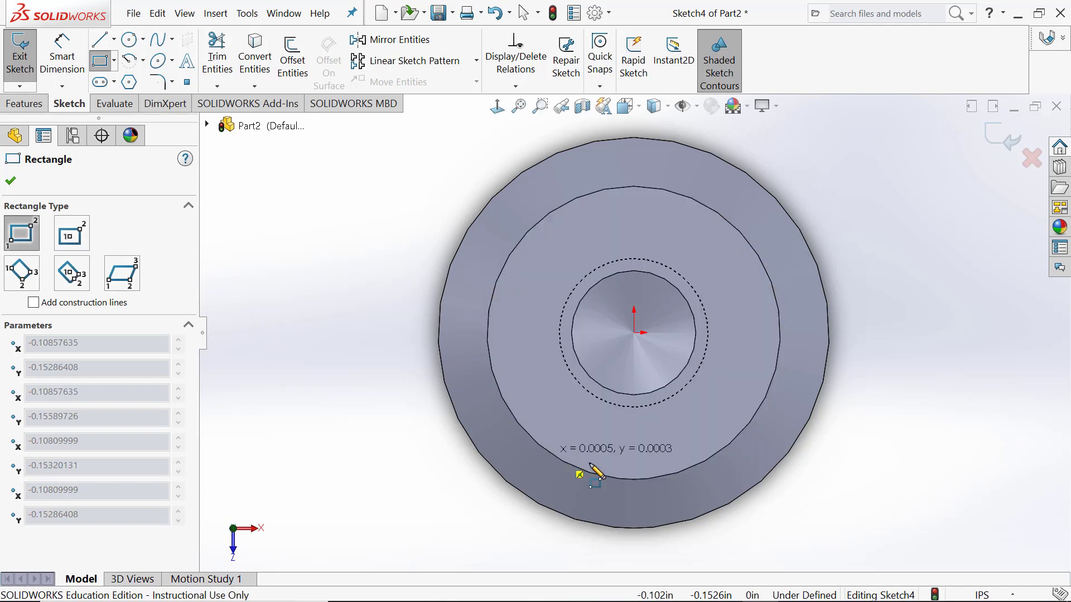
pyautogui.click(724, 489)
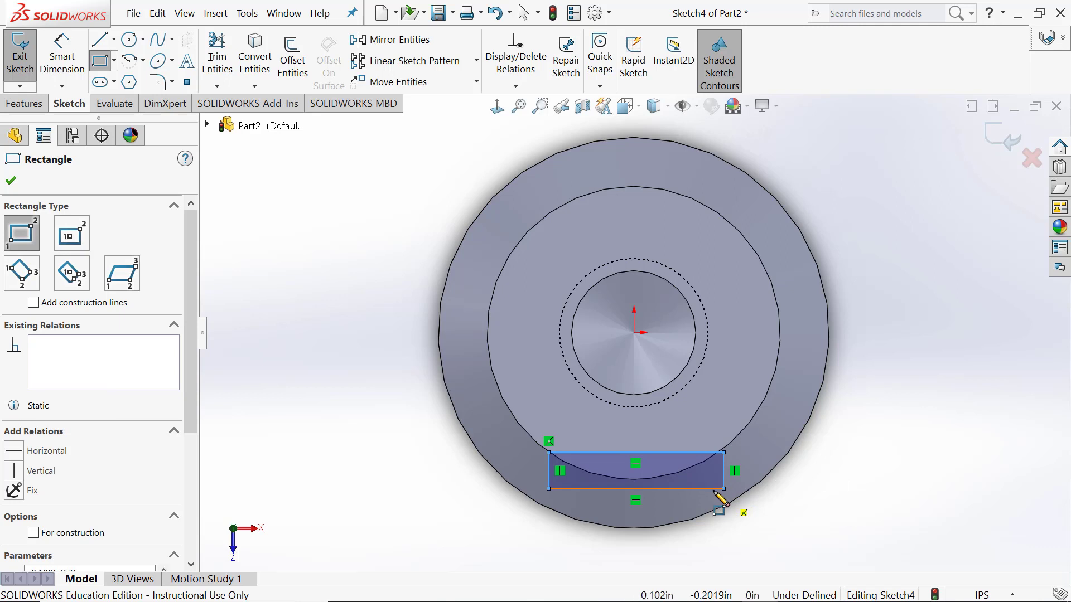
pyautogui.press('Escape')
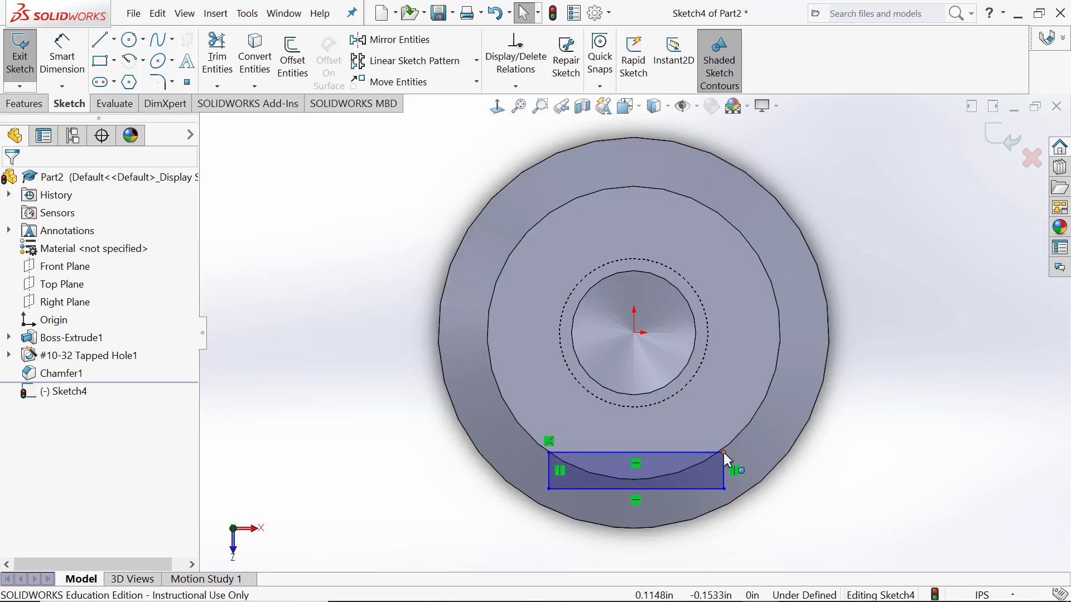
# - Make the rectangle's upper right corner coincident with the chamfer's inner circular edge, and adjust the corner's position along it
pyautogui.moveTo(723, 453)
pyautogui.mouseDown()
pyautogui.moveTo(772, 456)
pyautogui.moveTo(794, 424)
pyautogui.moveTo(709, 450)
pyautogui.moveTo(732, 440)
pyautogui.mouseUp()
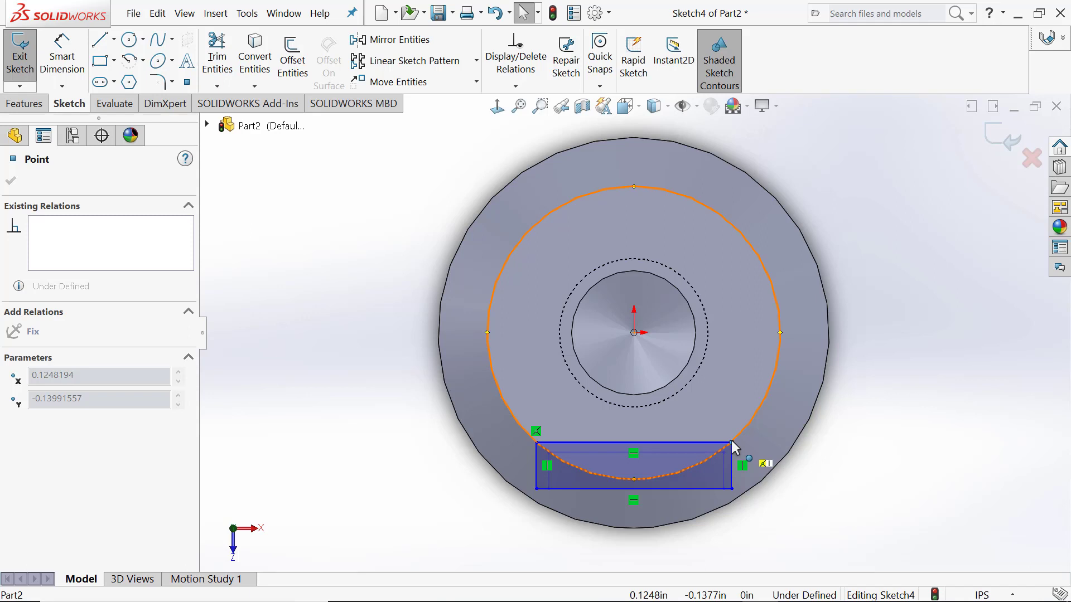
pyautogui.moveTo(732, 440)
pyautogui.mouseDown()
pyautogui.moveTo(714, 480)
pyautogui.moveTo(754, 407)
pyautogui.moveTo(783, 317)
pyautogui.moveTo(767, 436)
pyautogui.moveTo(741, 479)
pyautogui.moveTo(784, 410)
pyautogui.moveTo(783, 440)
pyautogui.moveTo(750, 483)
pyautogui.moveTo(788, 421)
pyautogui.moveTo(751, 480)
pyautogui.mouseUp()
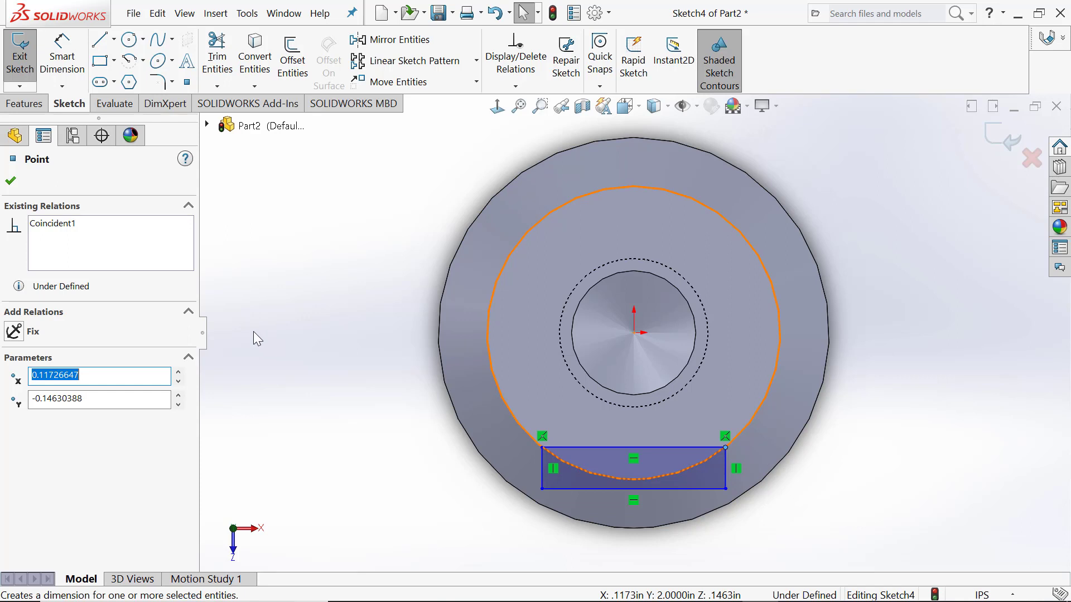
pyautogui.click(11, 181)
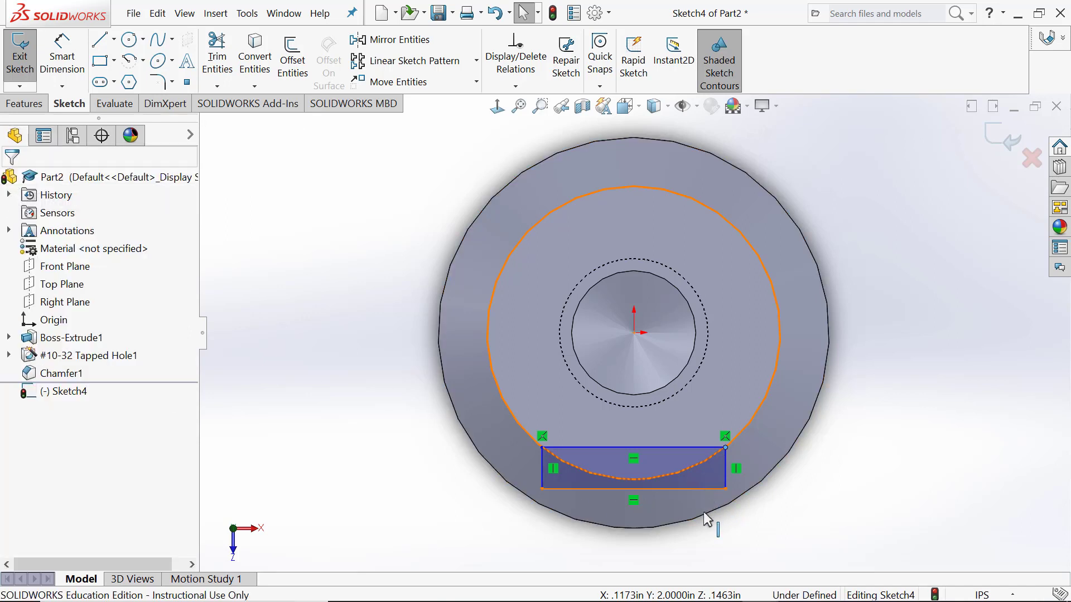
# - Stretch the rectangle's lower line outward beyond the cylinder's outer edge and select that line
pyautogui.moveTo(700, 489); pyautogui.dragTo(702, 552)
pyautogui.click(915, 483)
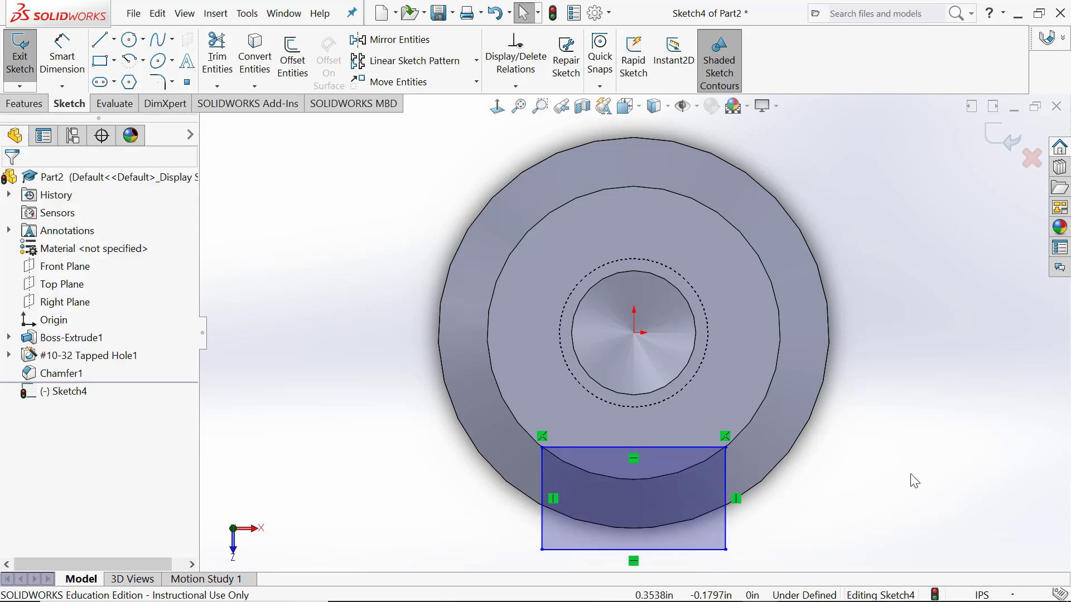
pyautogui.click(689, 552)
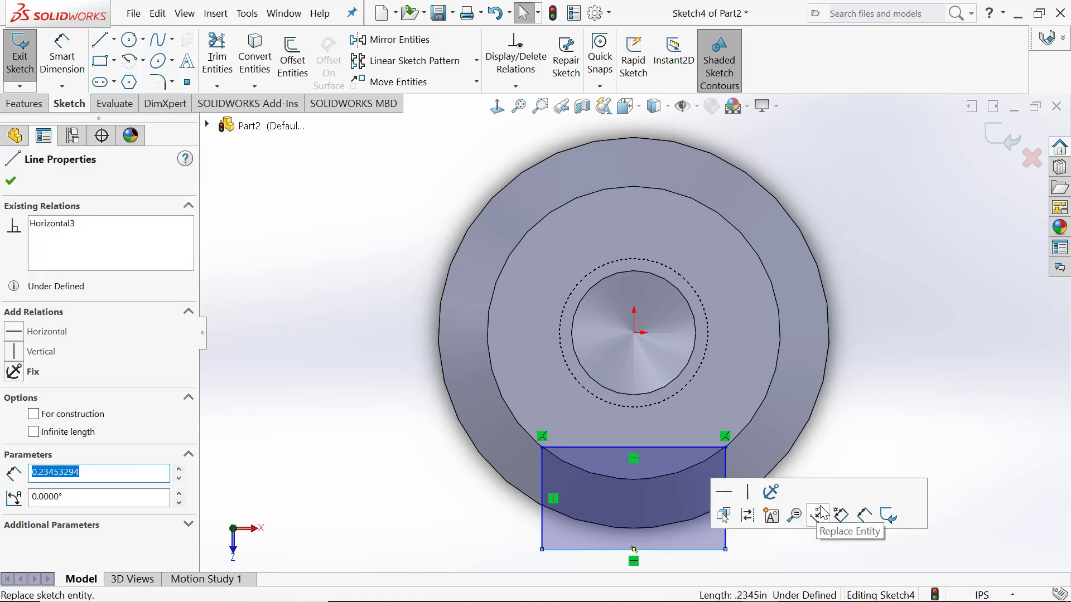
# - Try making the rectangle's outermost horizontal line tangent to the cylinder's outer edge, and undo the relation
pyautogui.click(815, 420)
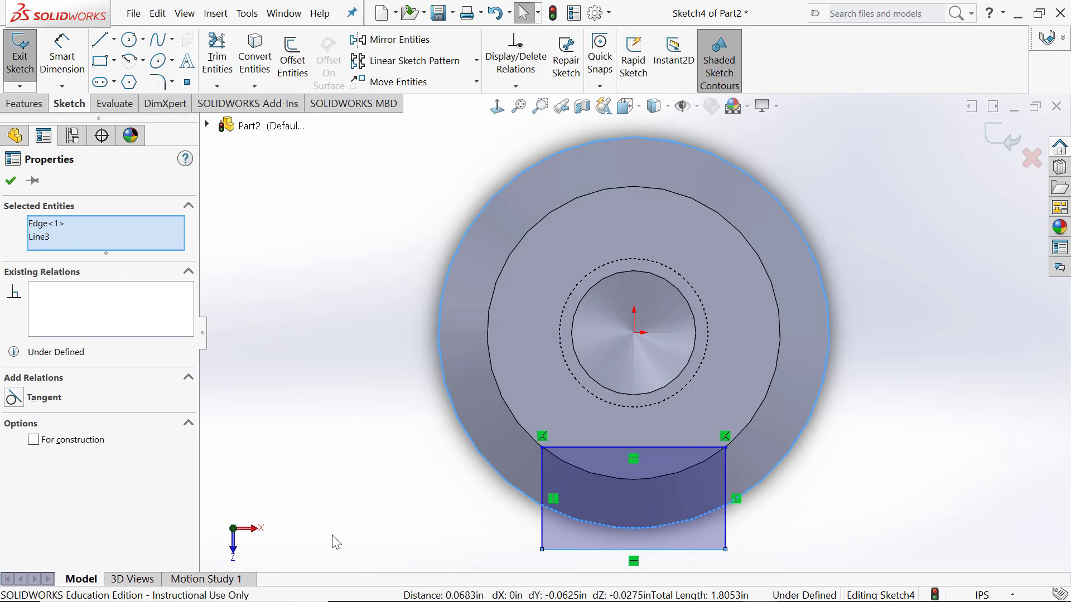
pyautogui.click(16, 402)
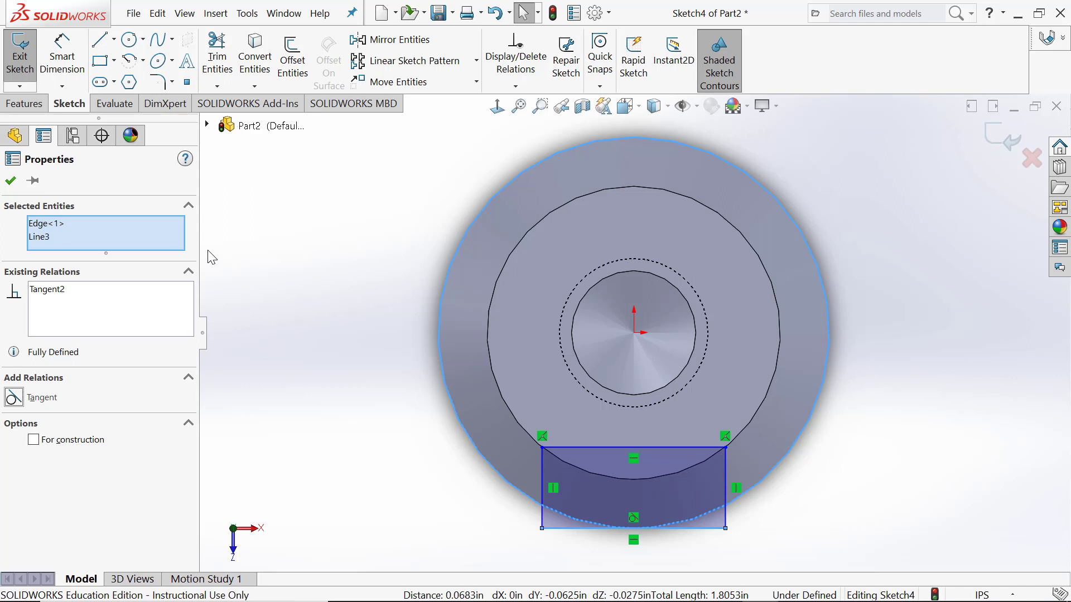
pyautogui.click(10, 180)
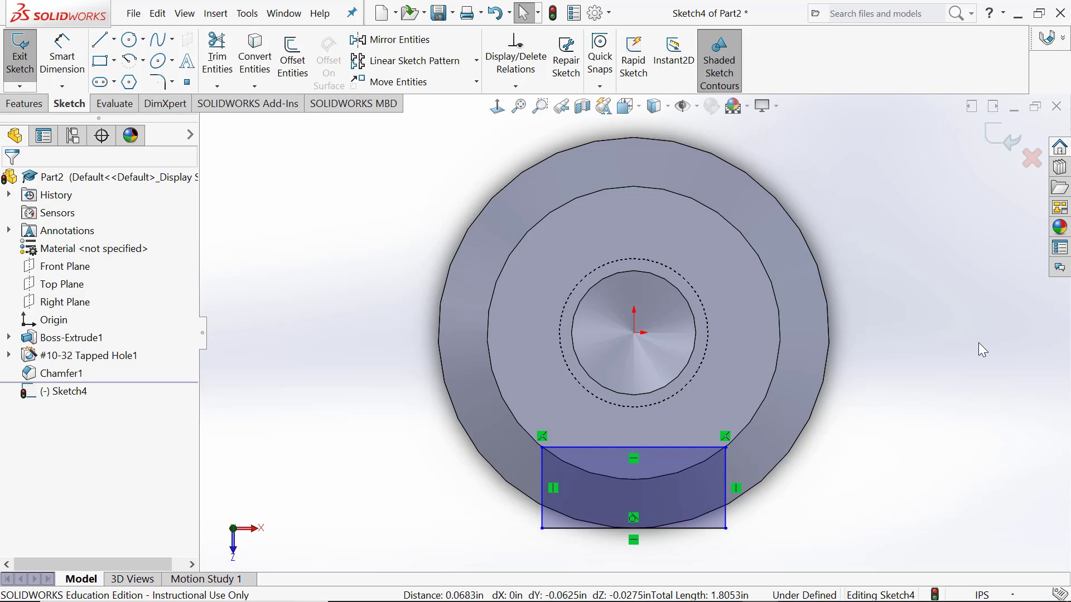
pyautogui.hotkey('ctrl', 'z')
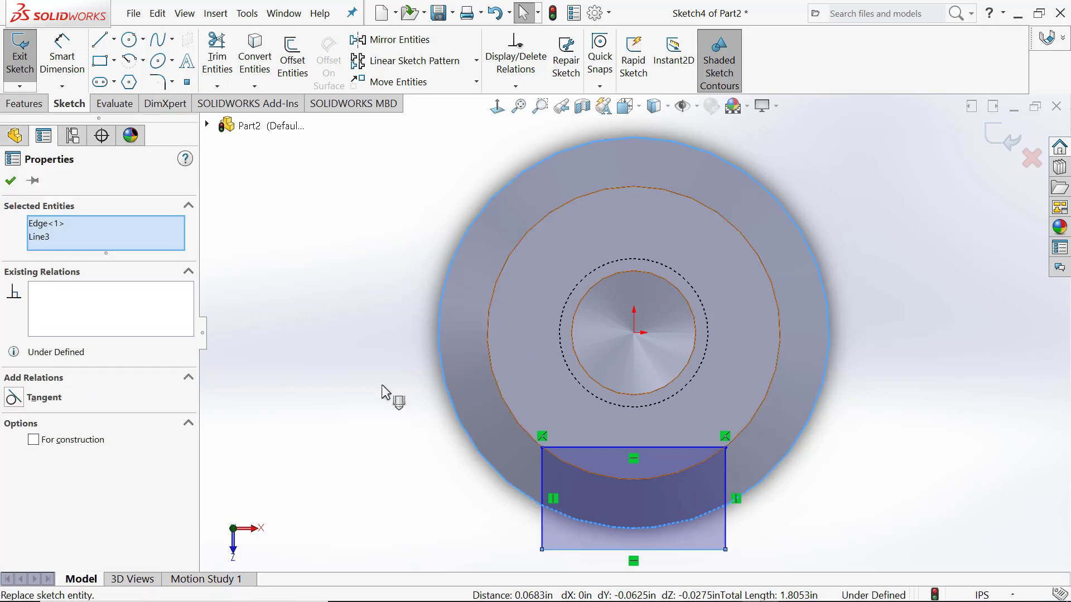
pyautogui.click(363, 262)
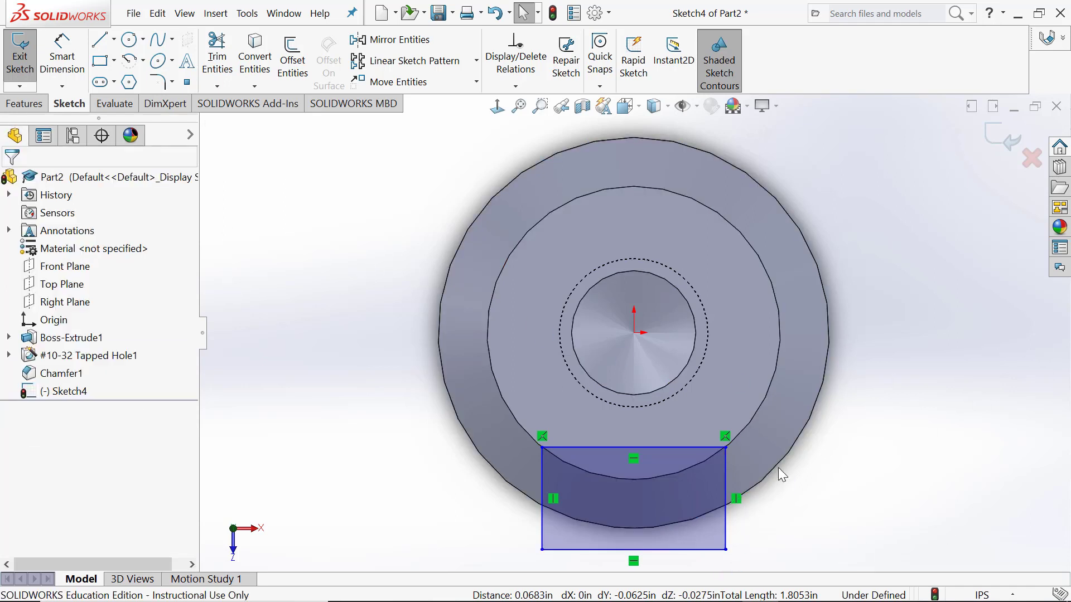
pyautogui.click(682, 559)
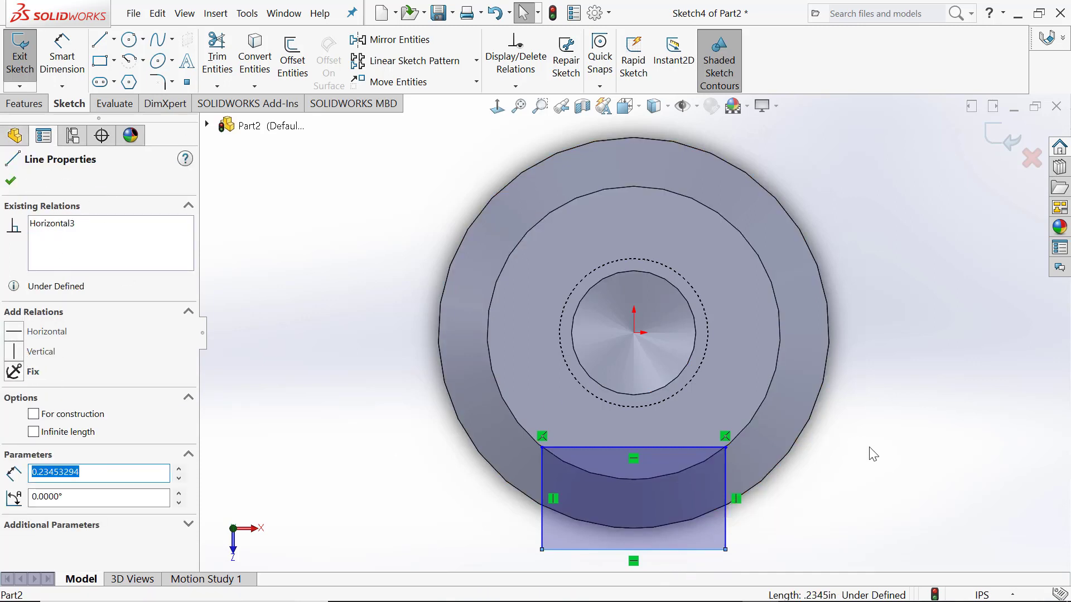
pyautogui.click(726, 534)
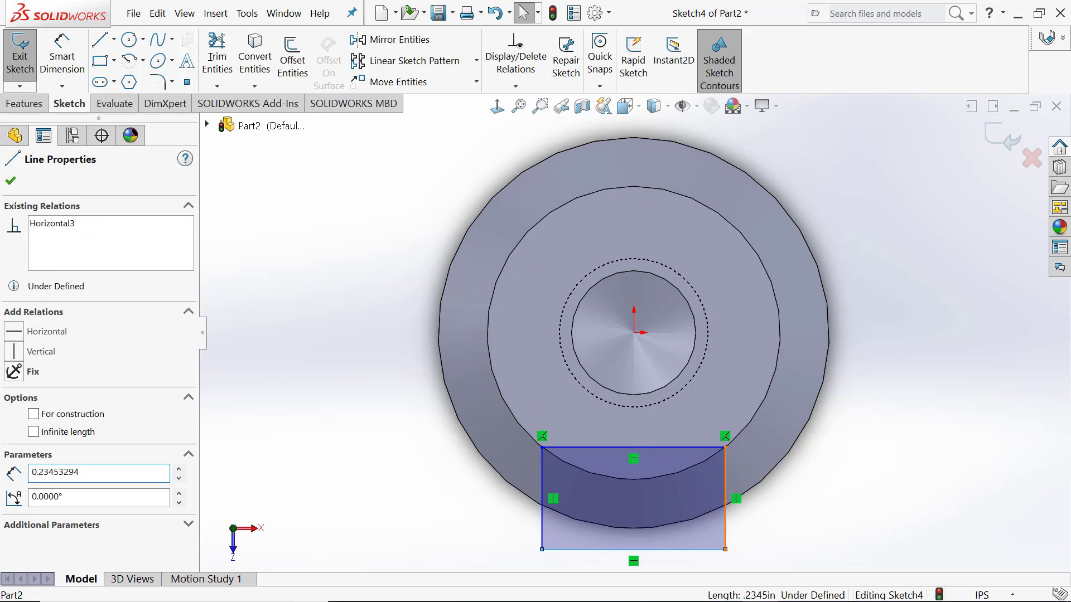
pyautogui.keyDown('ctrl'); pyautogui.click(624, 447); pyautogui.keyUp('ctrl')
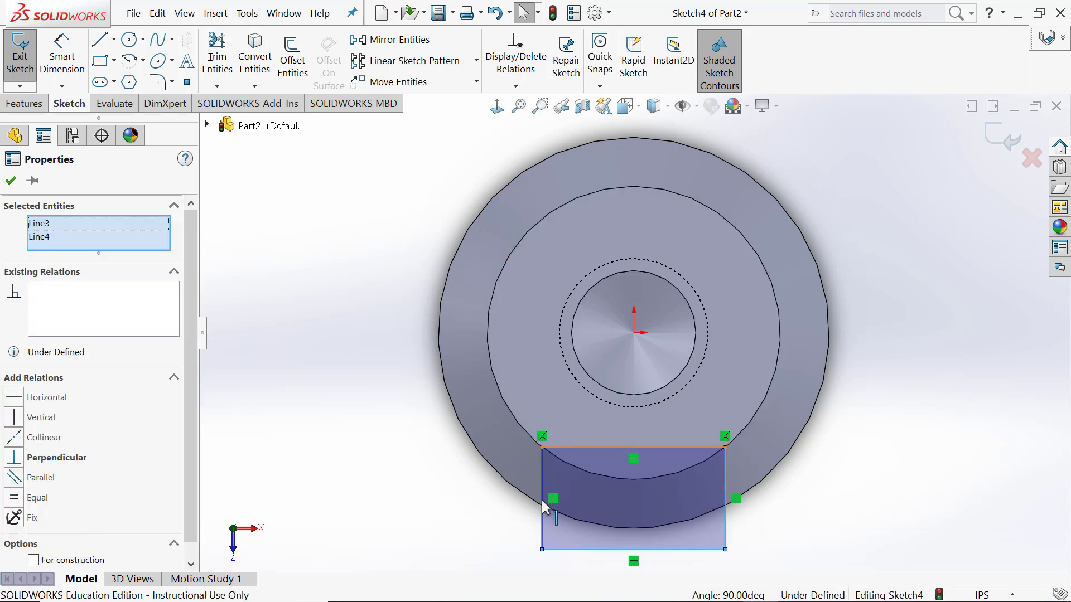
pyautogui.keyDown('ctrl'); pyautogui.click(541, 508); pyautogui.keyUp('ctrl')
pyautogui.keyDown('ctrl'); pyautogui.click(541, 506); pyautogui.keyUp('ctrl')
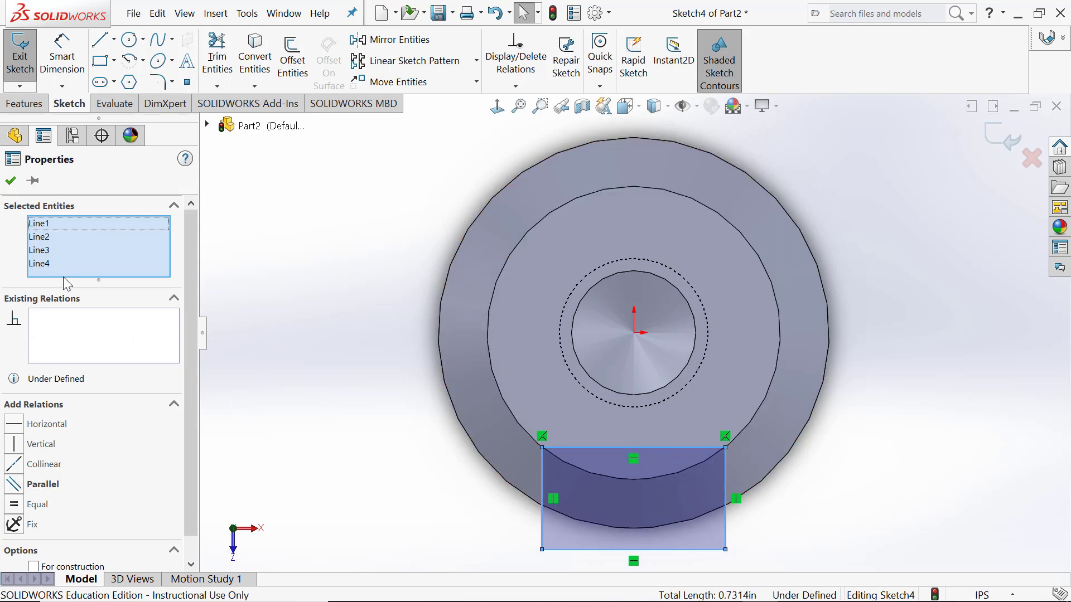
pyautogui.click(335, 246)
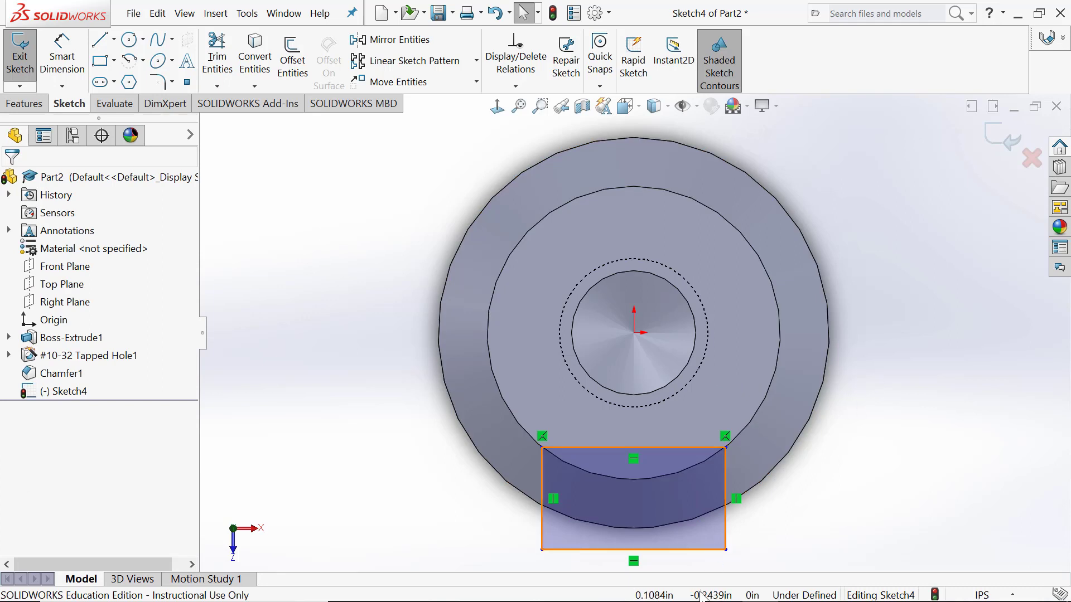
# - Make the rectangle's outermost horizontal line tangent to the cylinder's outer circular edge
pyautogui.click(694, 551)
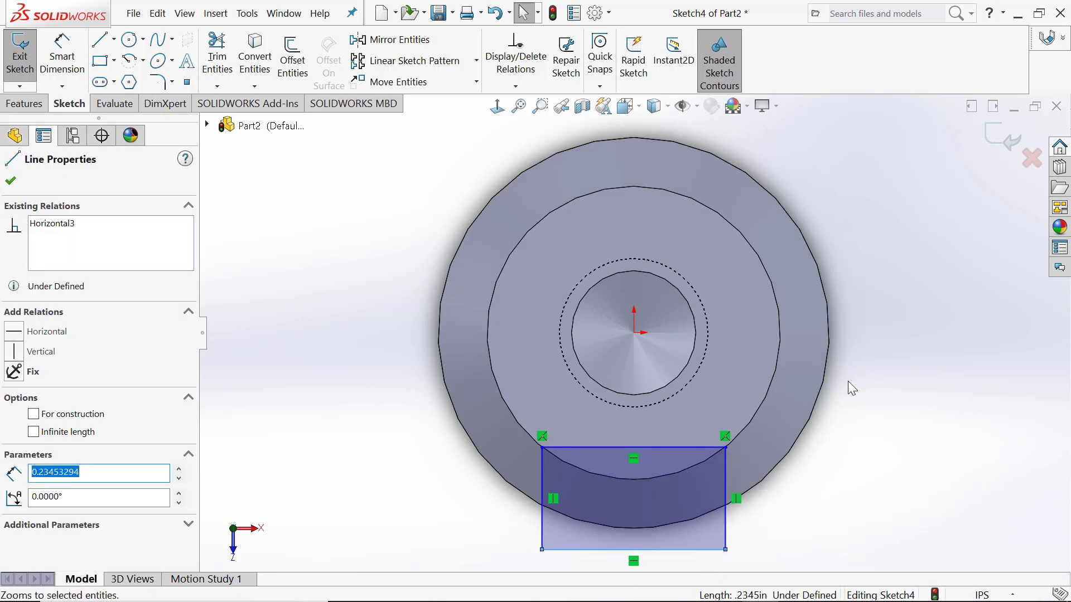
pyautogui.keyDown('ctrl'); pyautogui.click(828, 389); pyautogui.keyUp('ctrl')
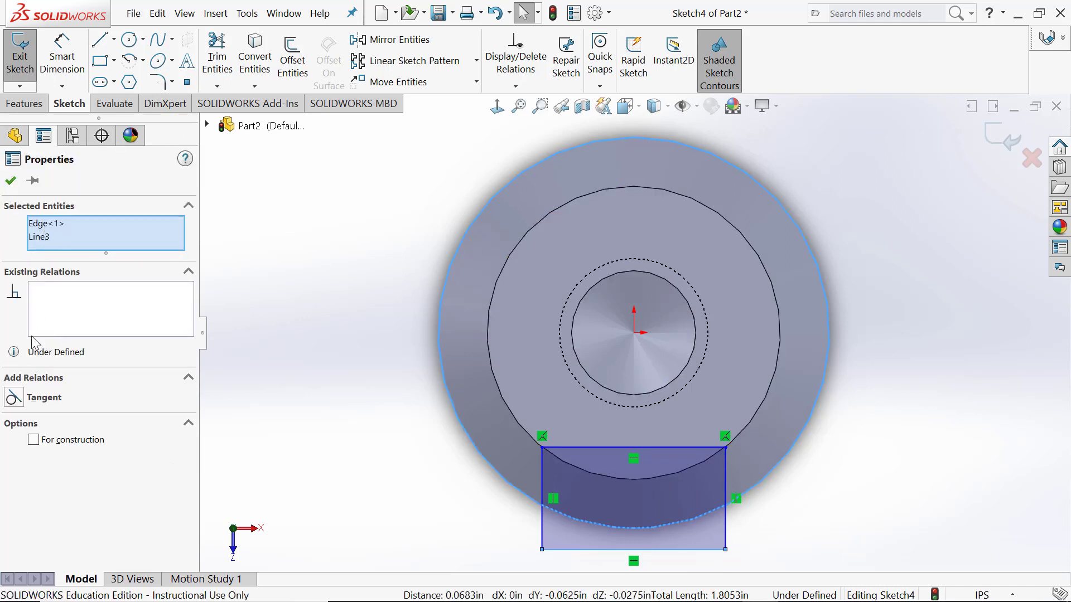
pyautogui.click(13, 399)
pyautogui.click(11, 181)
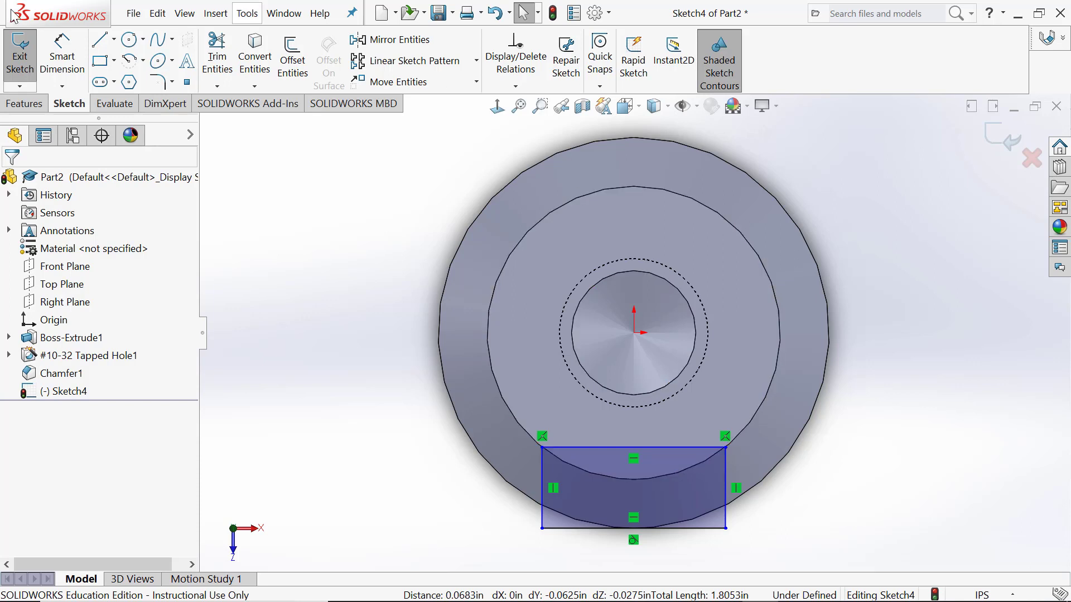
# - Dimension the rectangle's tangent horizontal line to 0.125 in and exit the sketch
pyautogui.click(66, 63)
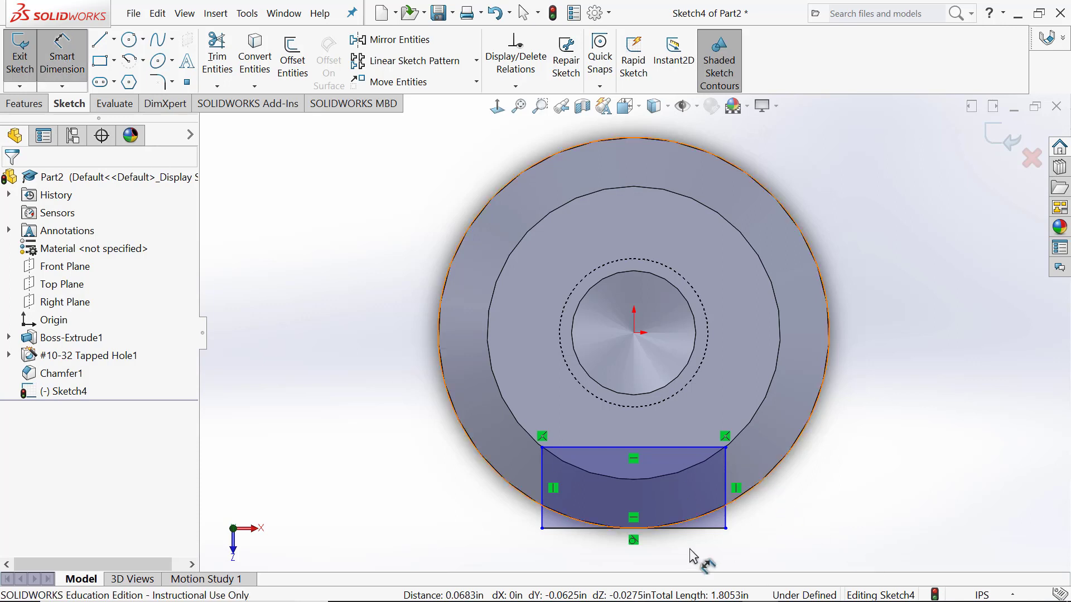
pyautogui.click(698, 534)
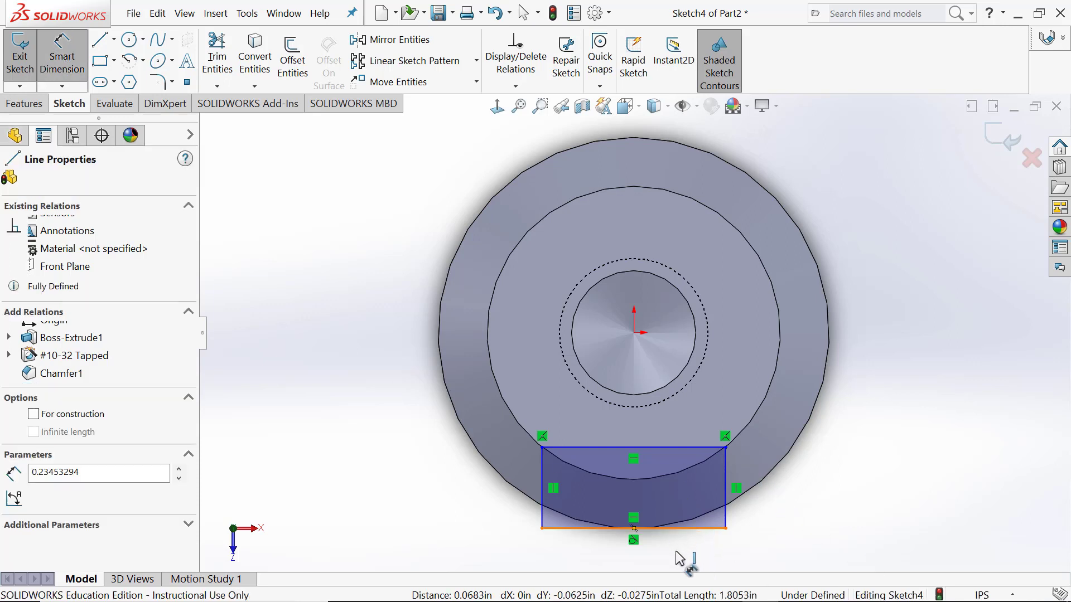
pyautogui.click(654, 563)
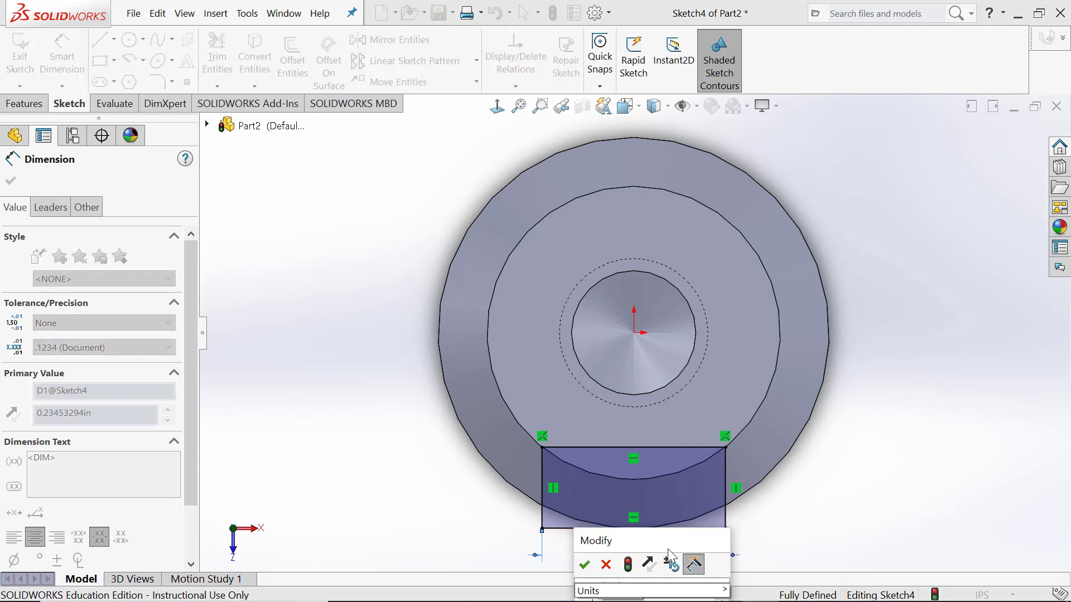
pyautogui.click(584, 565)
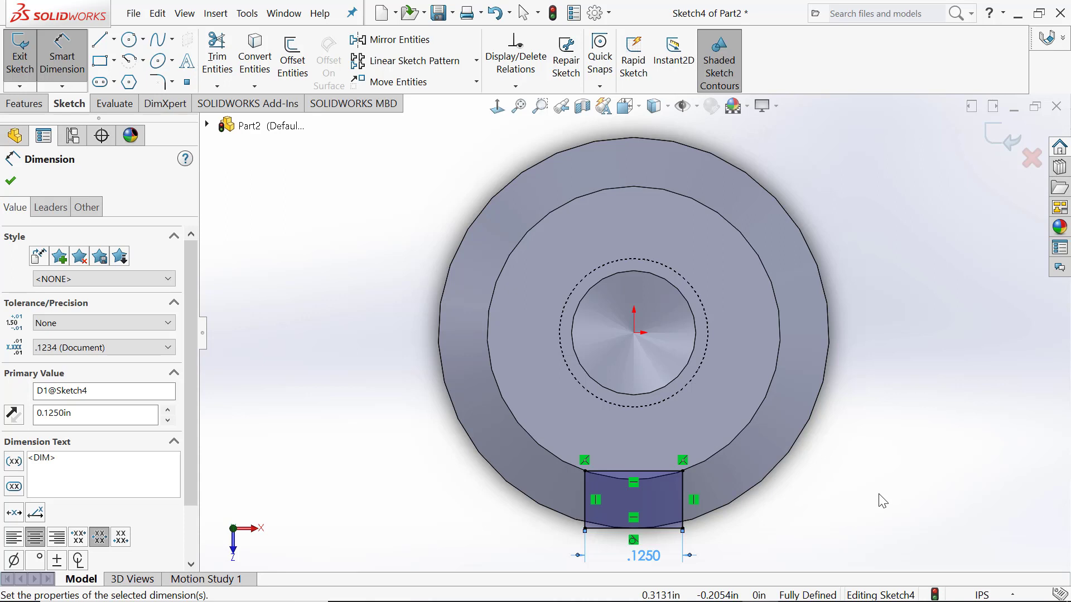
pyautogui.scroll(1, 337, 387)
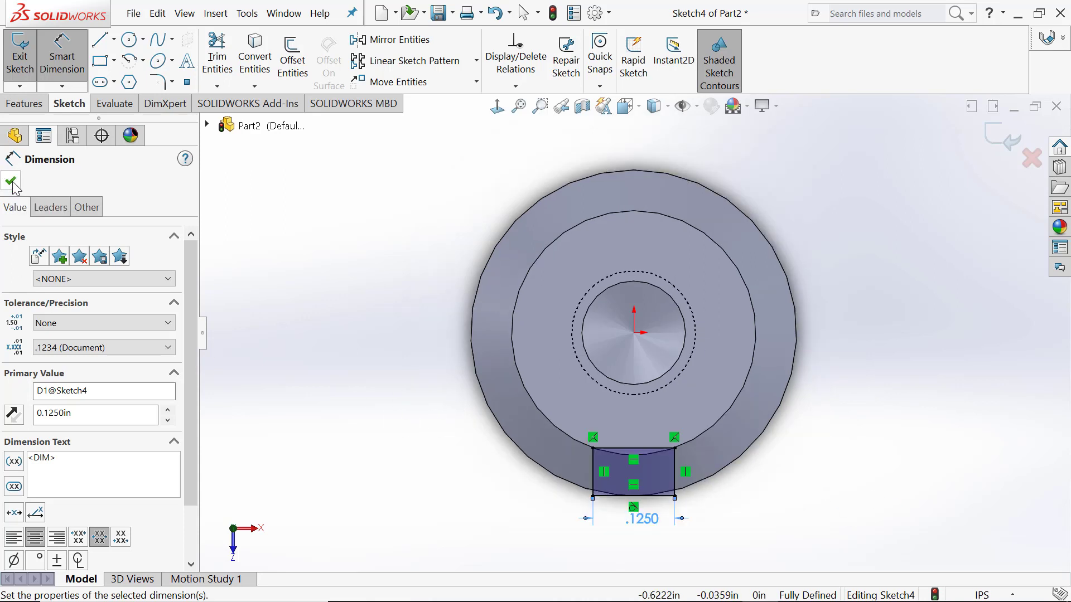
pyautogui.click(11, 181)
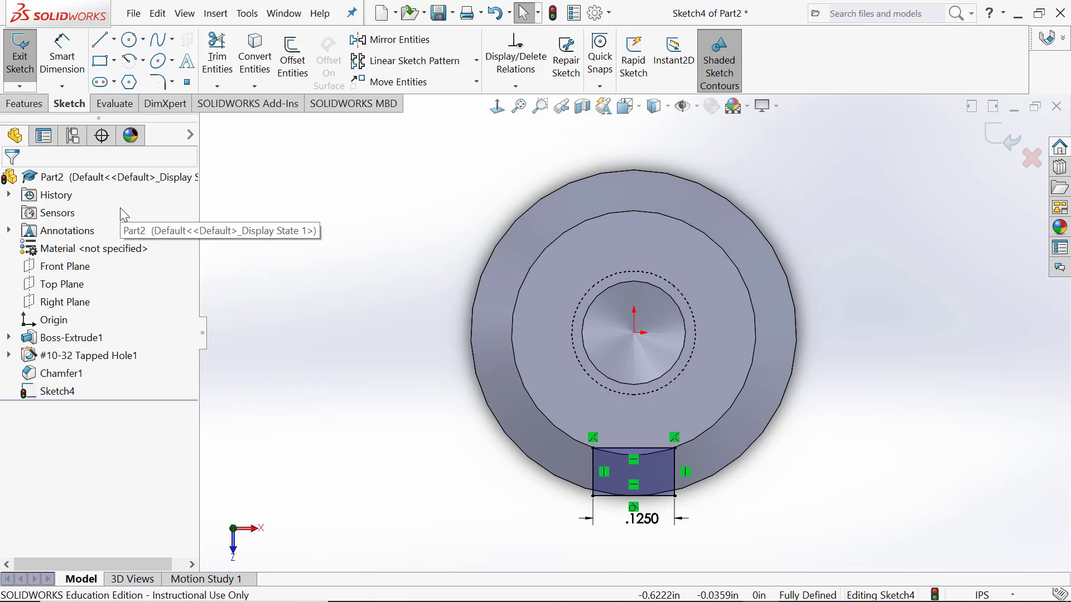
pyautogui.click(998, 140)
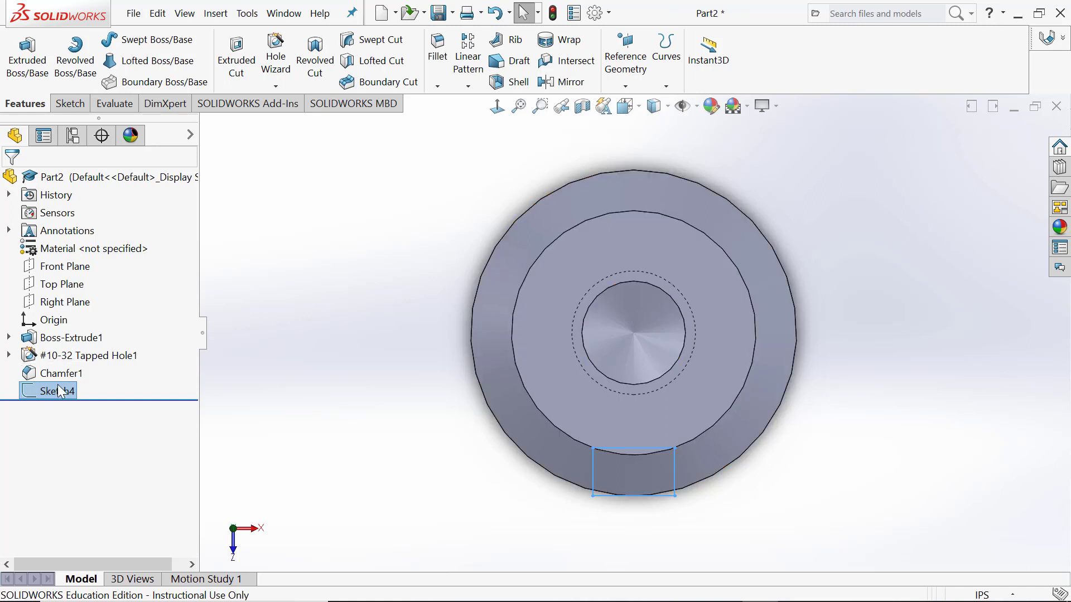
# - Cut the rectangle sketch into the cylinder as a Blind Extruded Cut 1.5 in deep to form the keyway
pyautogui.click(237, 56)
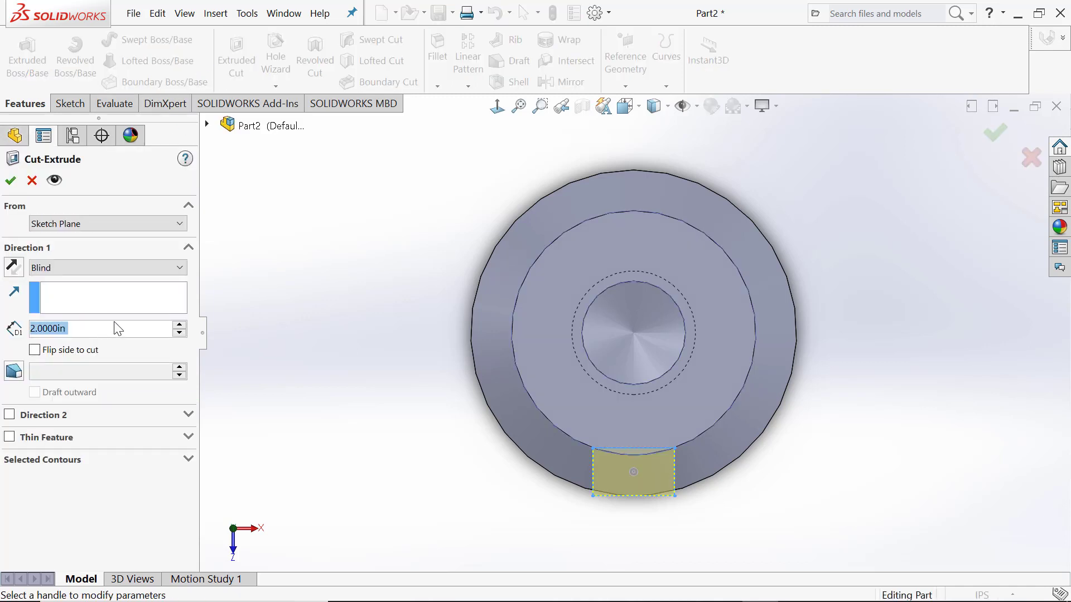
pyautogui.write('1.5')
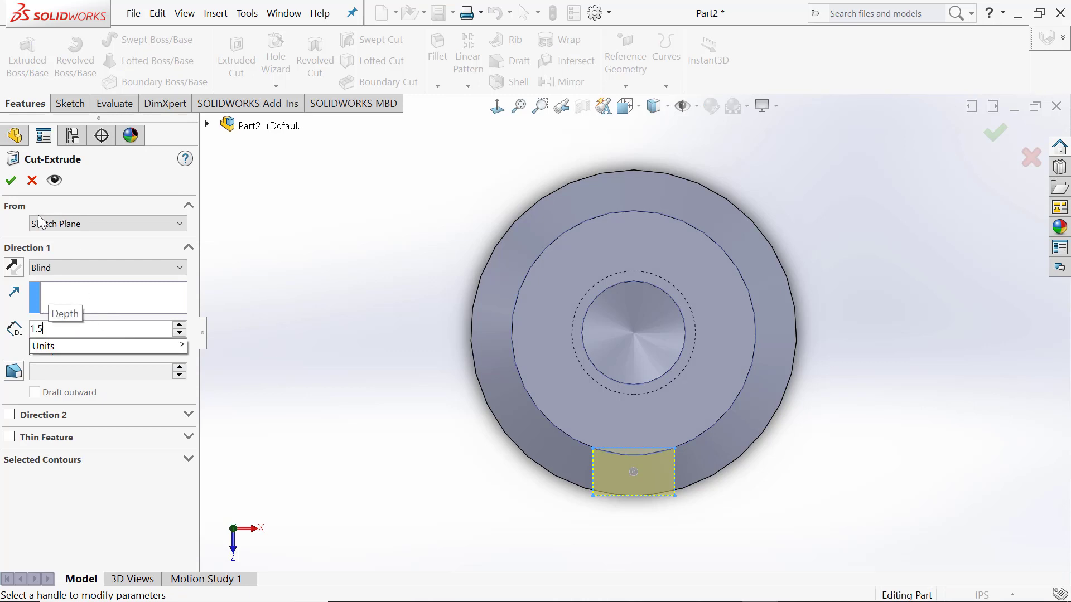
pyautogui.click(10, 181)
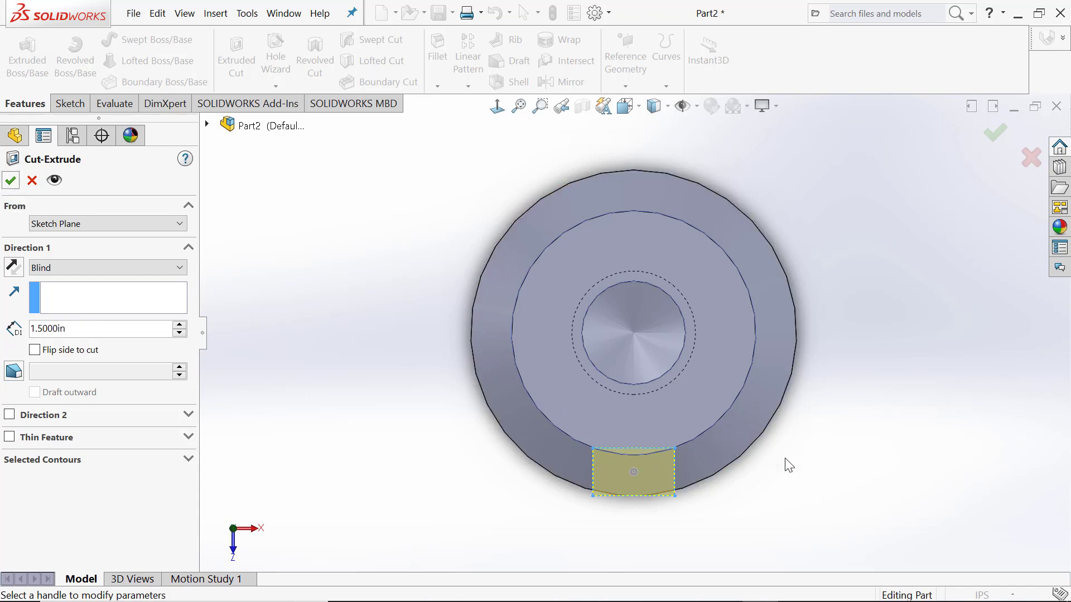
pyautogui.click(10, 182)
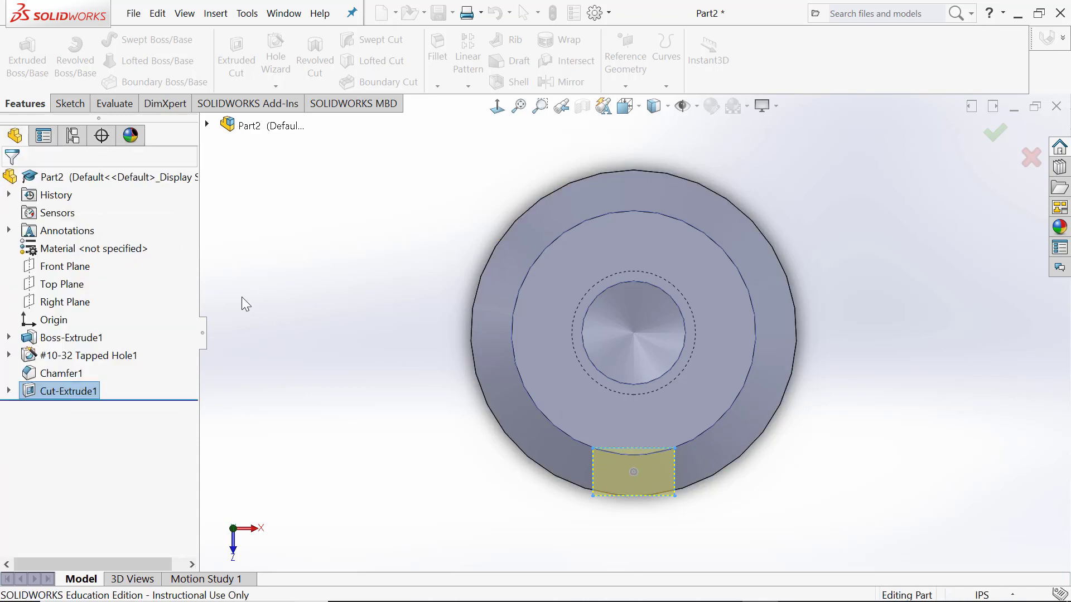
pyautogui.moveTo(793, 471); pyautogui.dragTo(767, 387, button='middle')
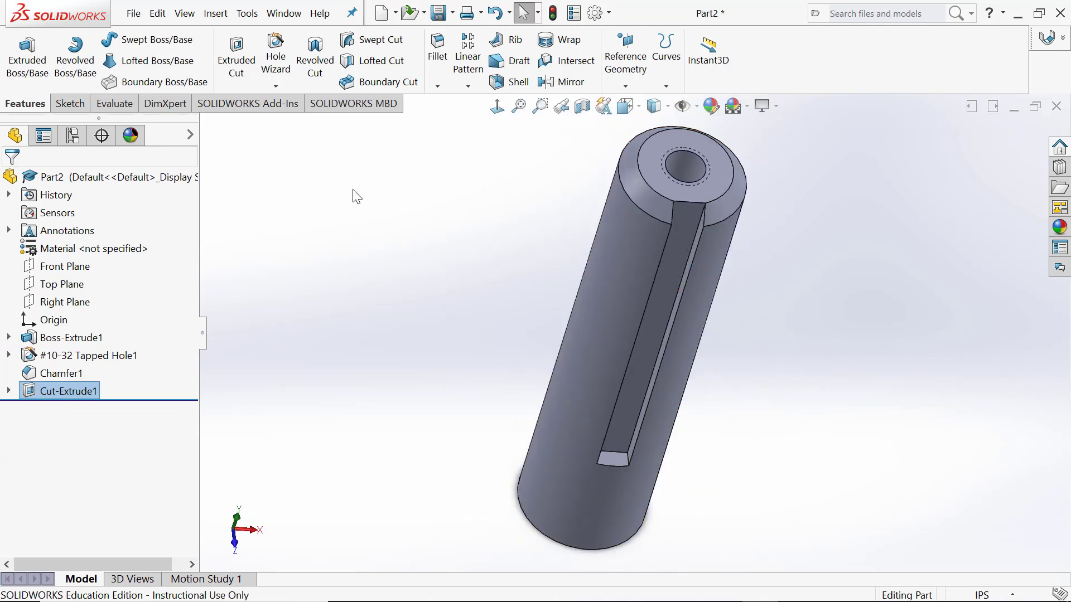
# - Save the part under the file name "Axle p3" in the current project folder
pyautogui.click(437, 18)
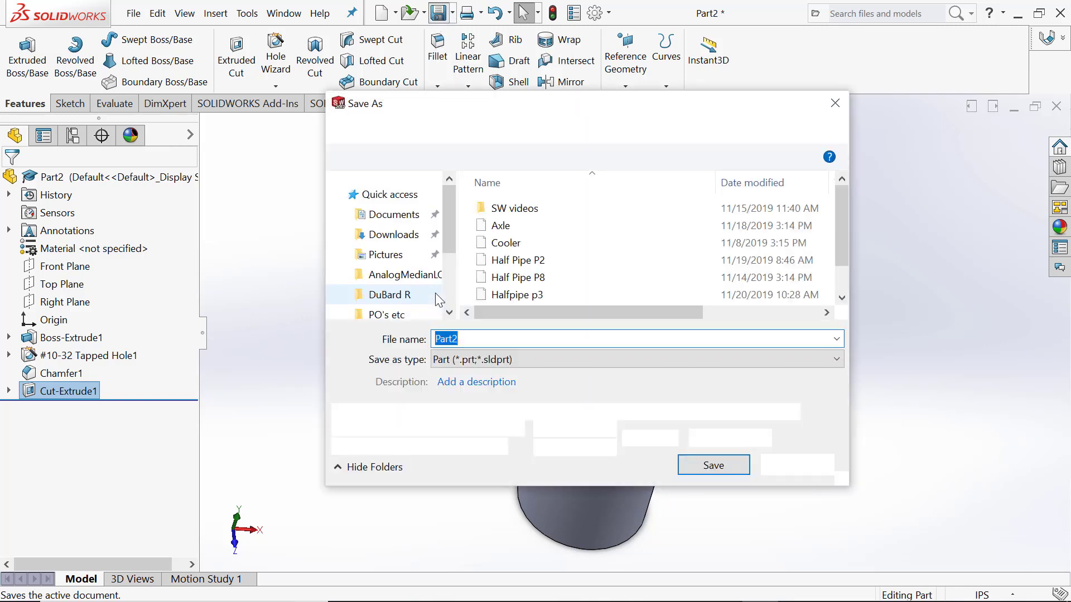
pyautogui.click(561, 129)
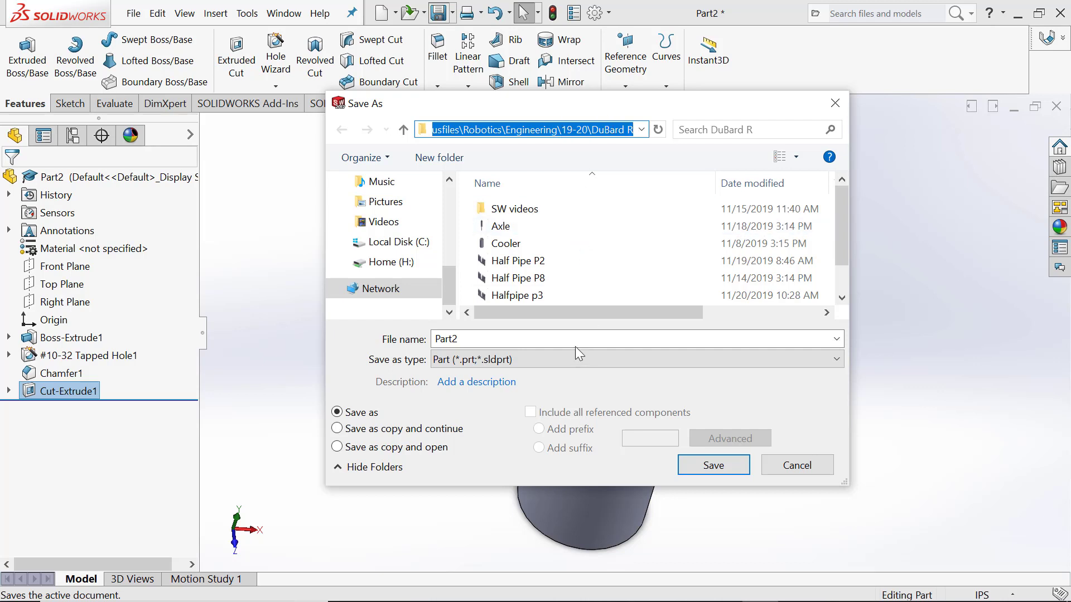
pyautogui.doubleClick(447, 340)
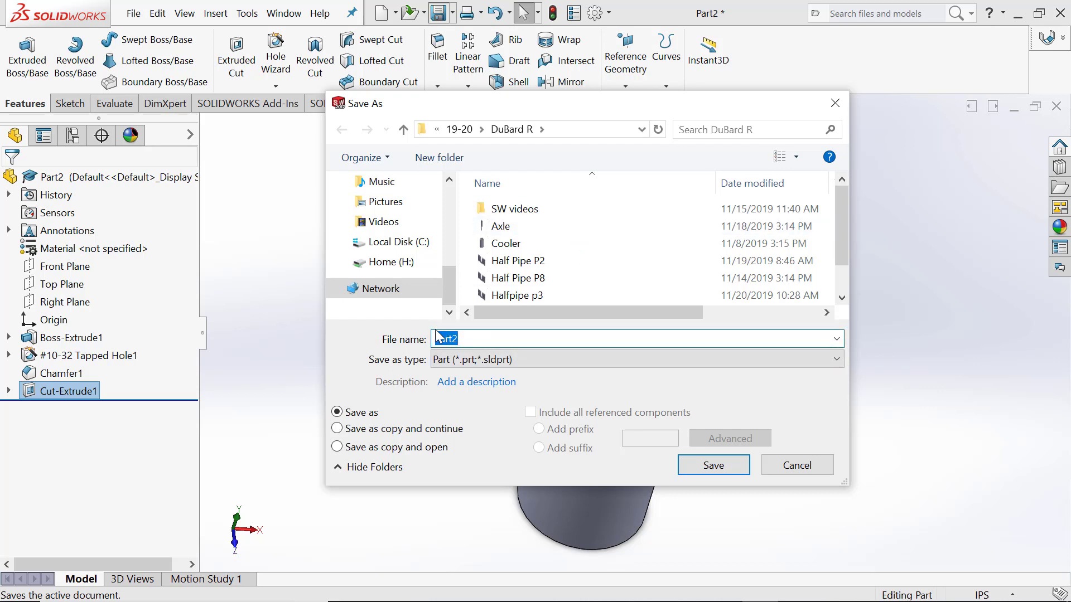
pyautogui.write('a')
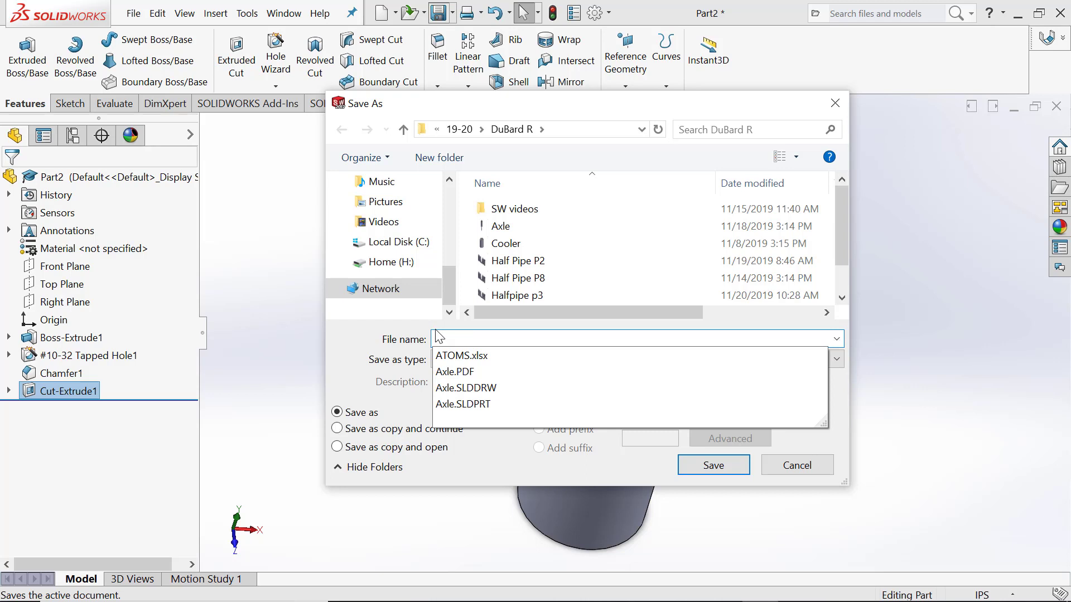
pyautogui.write('xle')
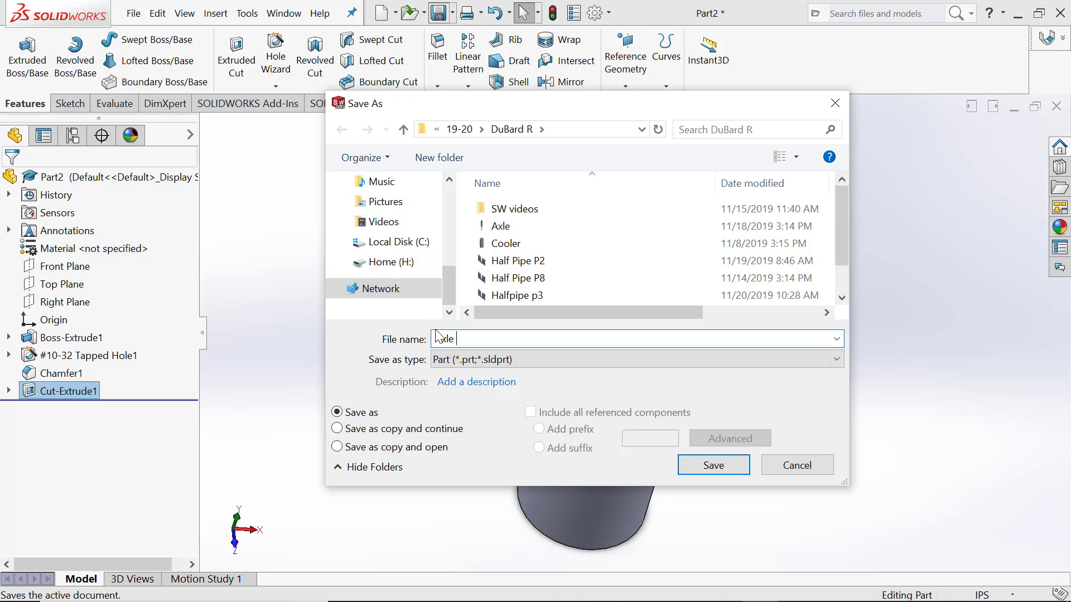
pyautogui.write(' p3')
pyautogui.click(714, 467)
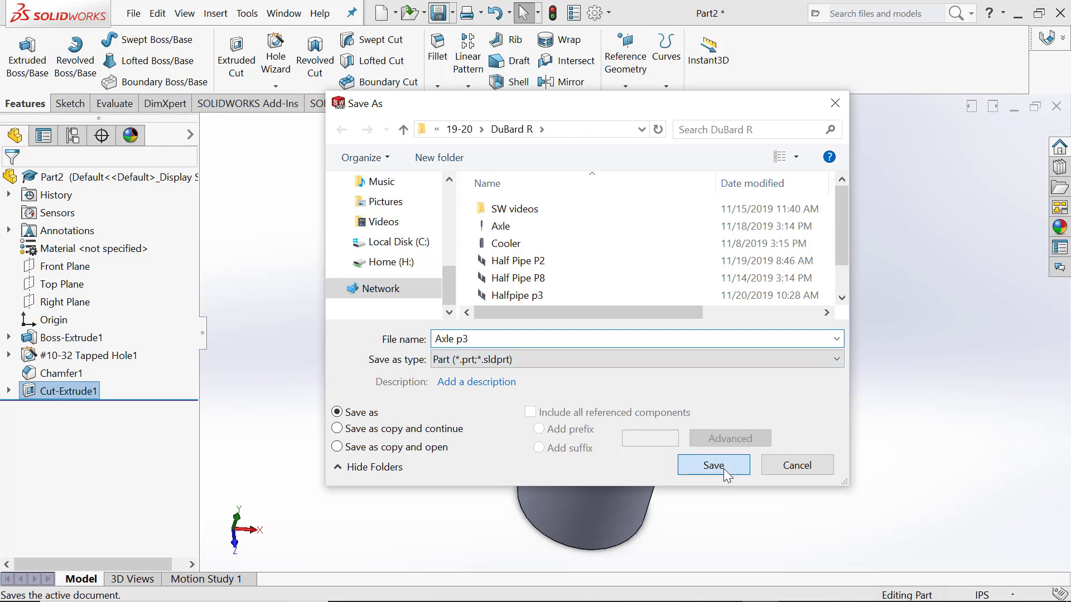
# - Close the saved axle part and exit the CAD program
pyautogui.click(1056, 106)
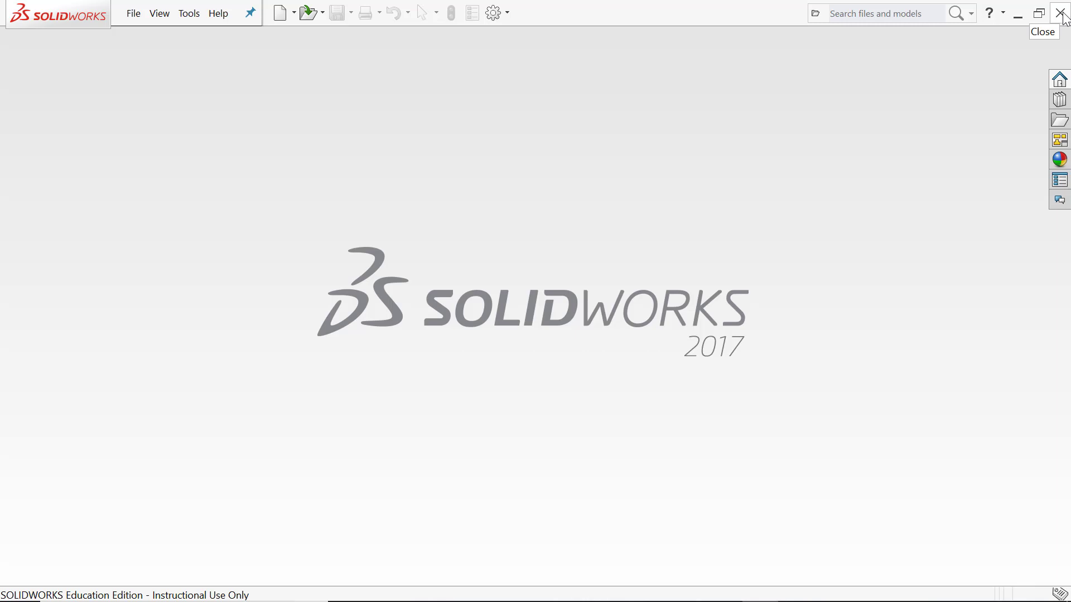
pyautogui.click(1064, 16)
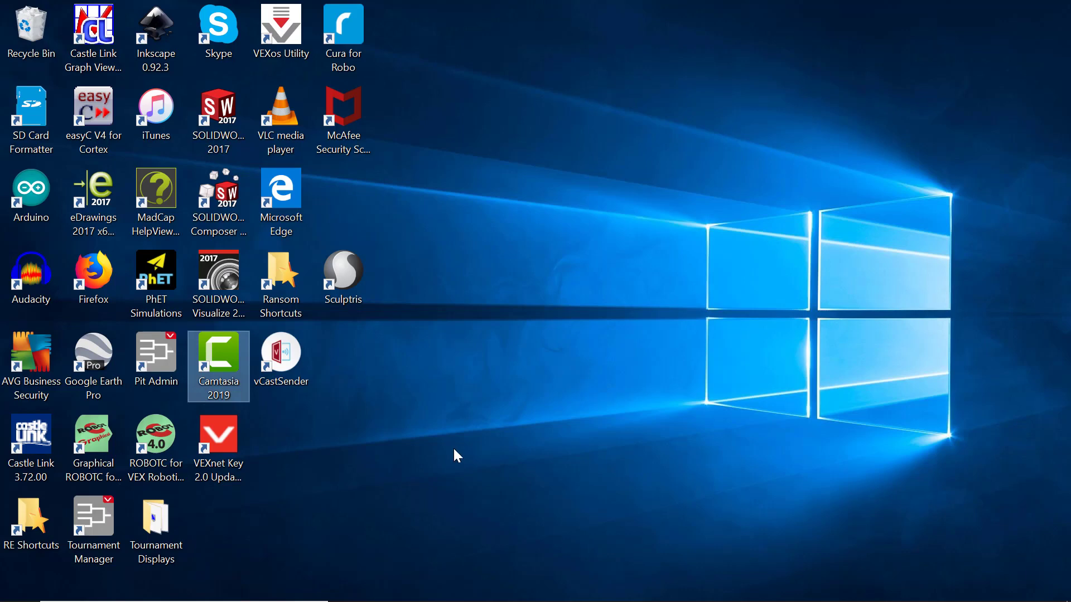
pyautogui.press('F2')
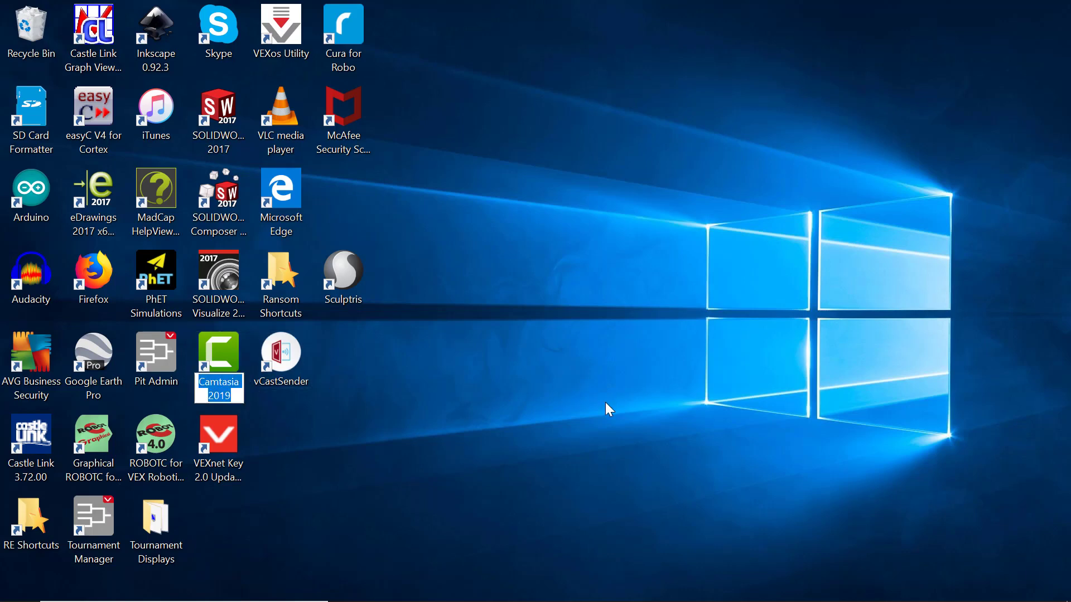
pyautogui.click(635, 489)
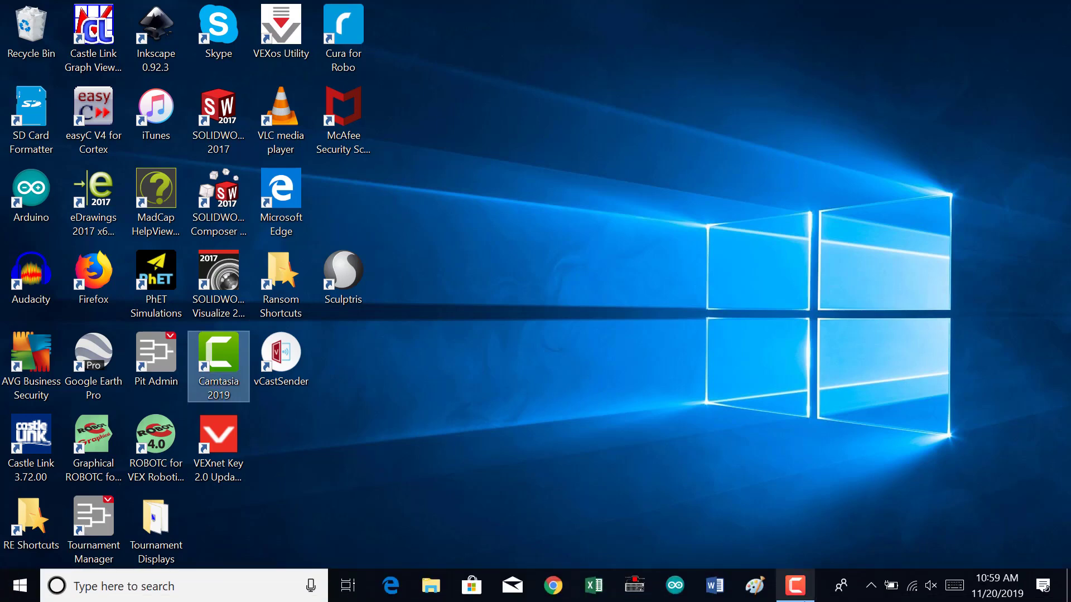